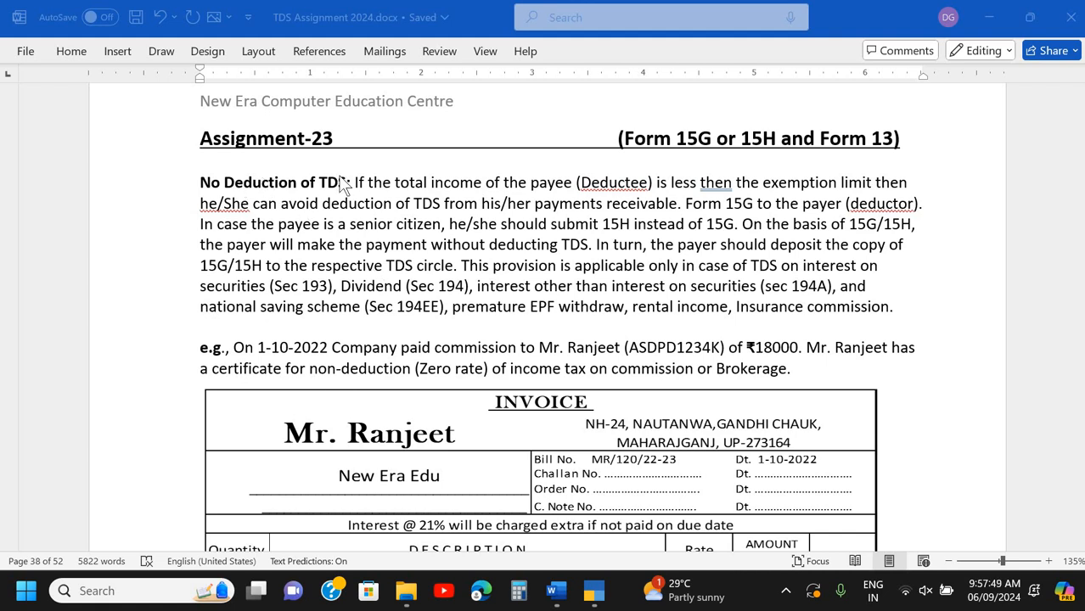
# Read Assignment-23 on Form 15G/15H through the zero-rate commission example, its invoice and the list of ledgers to create.
pyautogui.scroll(-2, 475, 286)
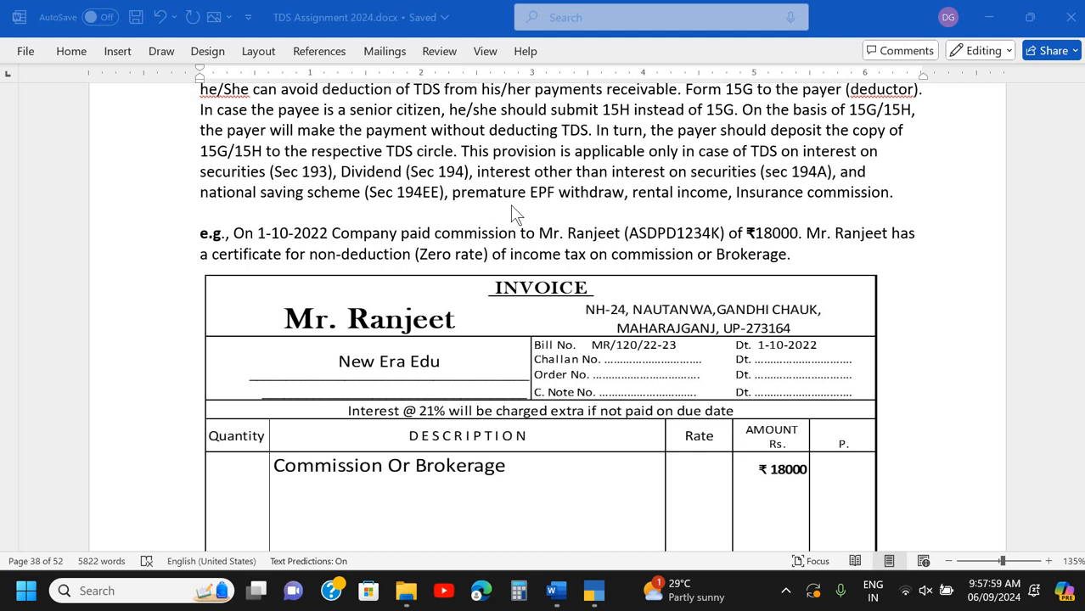
pyautogui.scroll(-3, 404, 276)
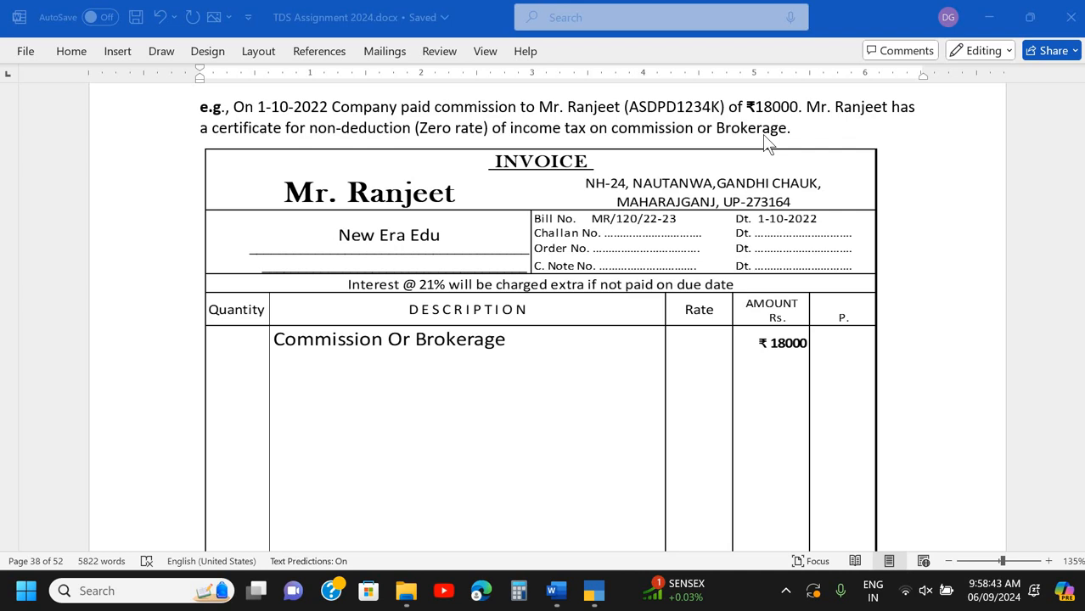
pyautogui.scroll(-2, 762, 135)
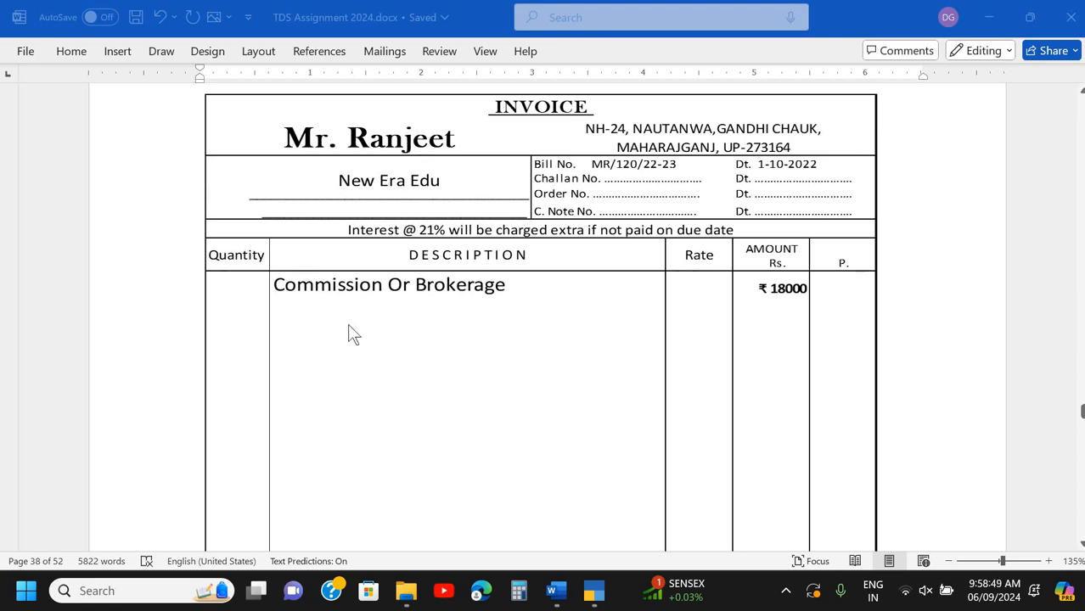
pyautogui.scroll(-2, 365, 289)
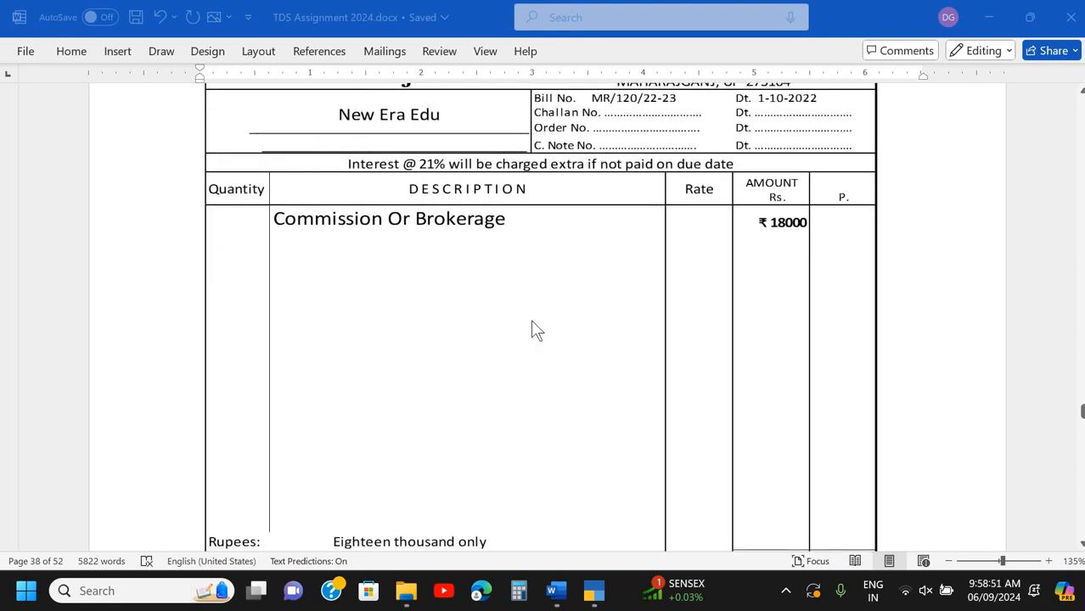
pyautogui.scroll(-5, 533, 327)
pyautogui.scroll(-3, 533, 326)
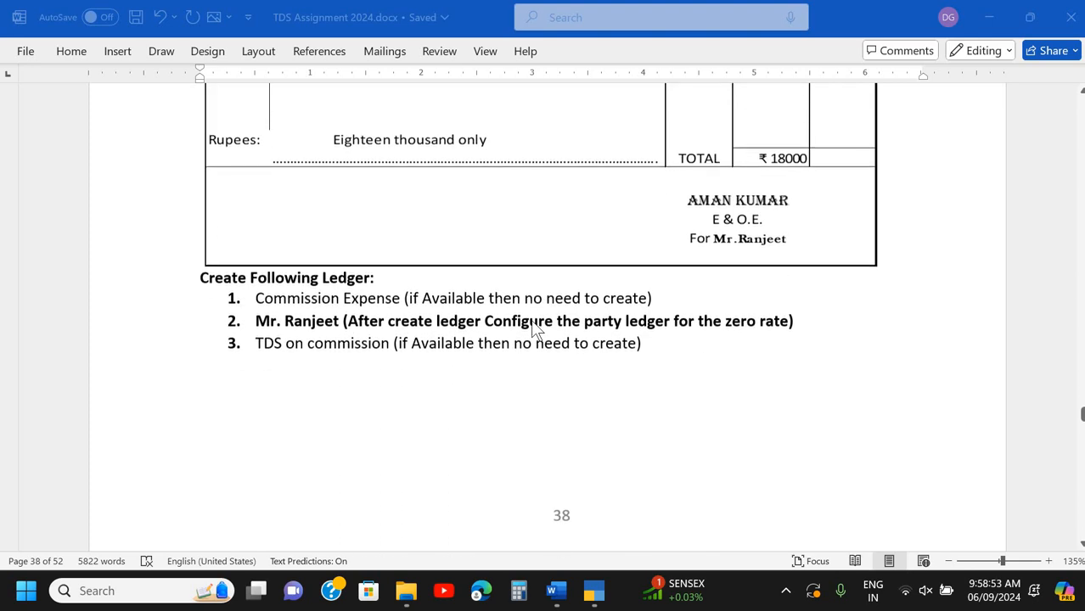
pyautogui.scroll(1, 533, 326)
pyautogui.scroll(1, 530, 327)
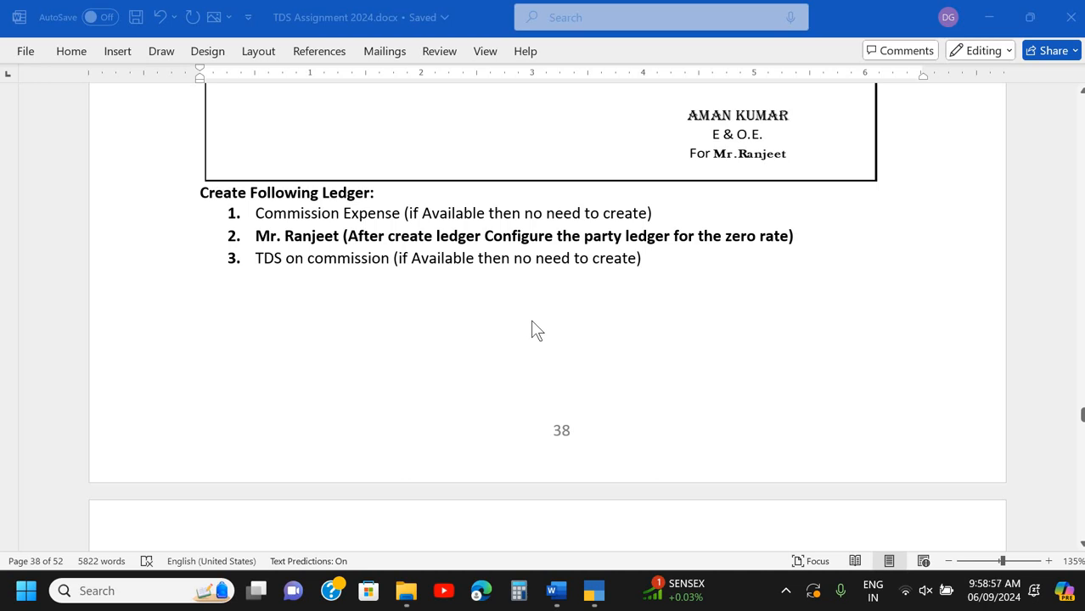
pyautogui.click(514, 225)
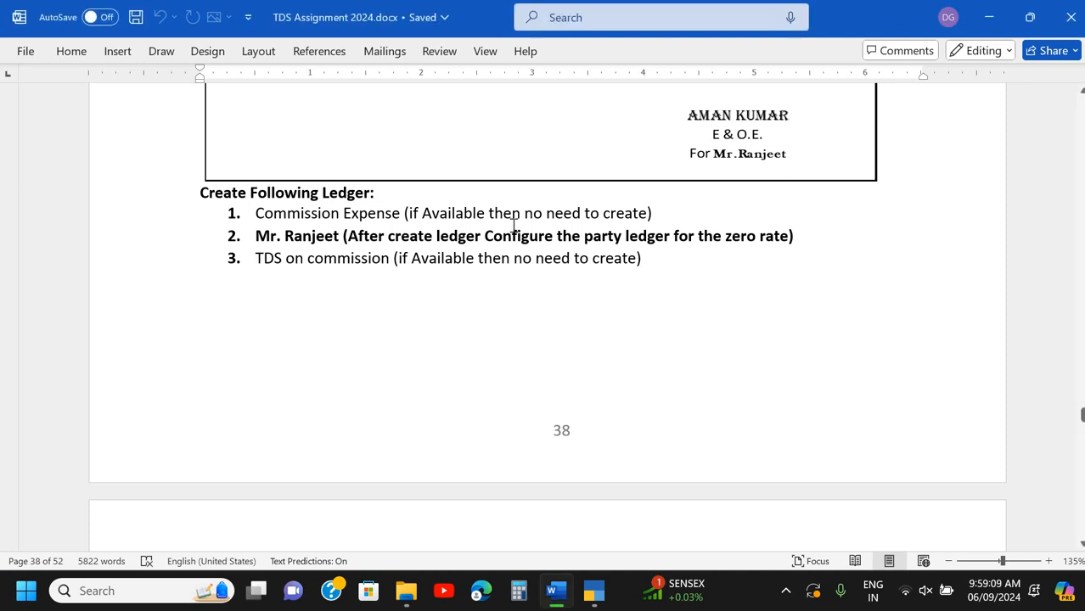
# Switch to TallyPrime and look up the existing Commission ledger for alteration, comparing it with the assignment's ledger list.
pyautogui.hotkey('alt', 'Tab')
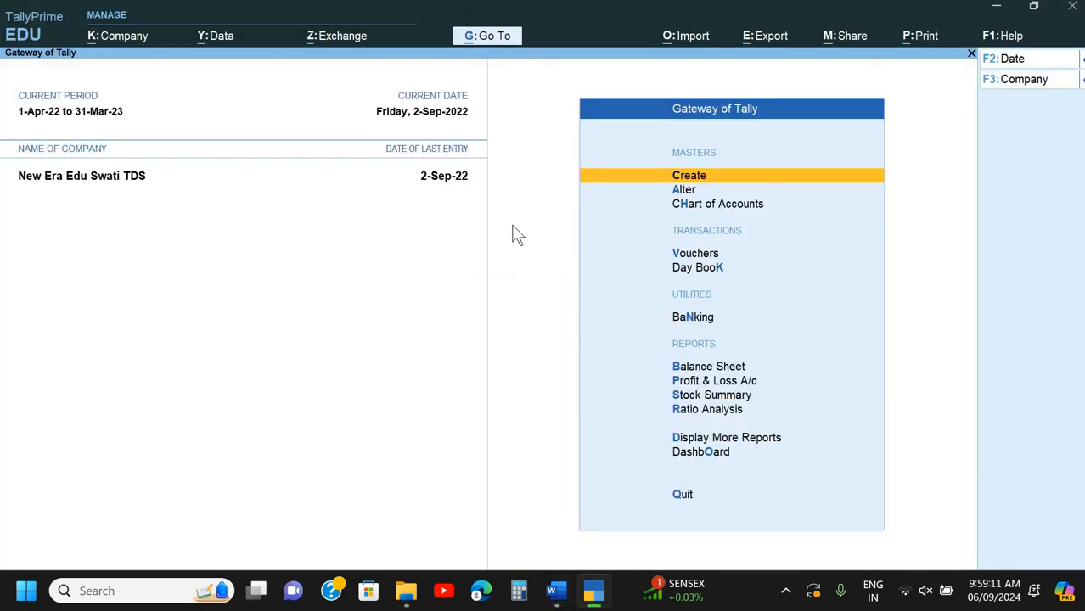
pyautogui.press('Down')
pyautogui.press('Return')
pyautogui.press('Down')
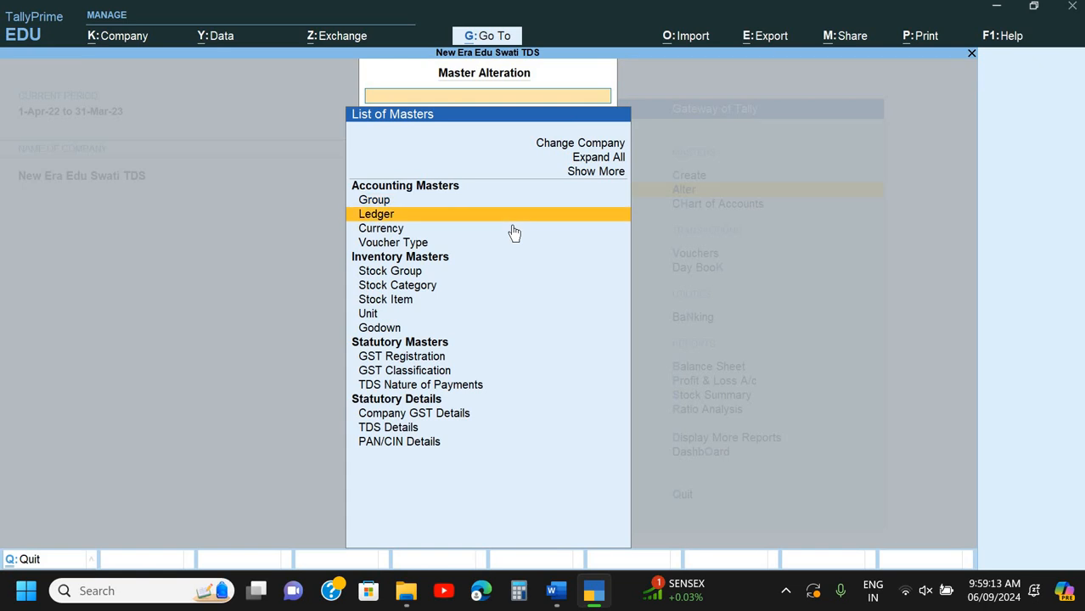
pyautogui.press('Return')
pyautogui.write('Com')
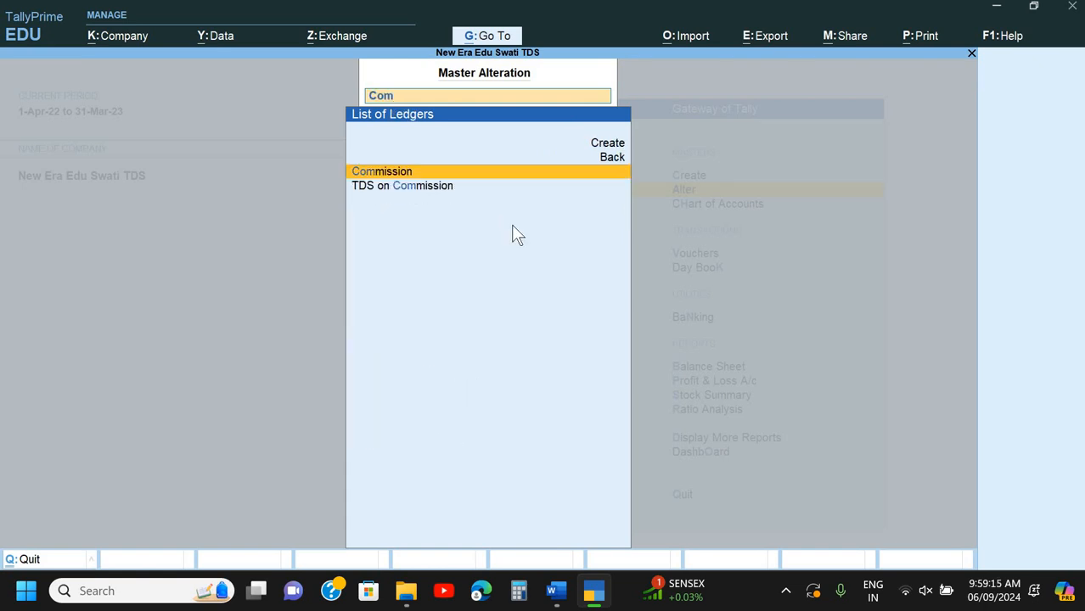
pyautogui.press('Return')
pyautogui.hotkey('alt', 'Tab')
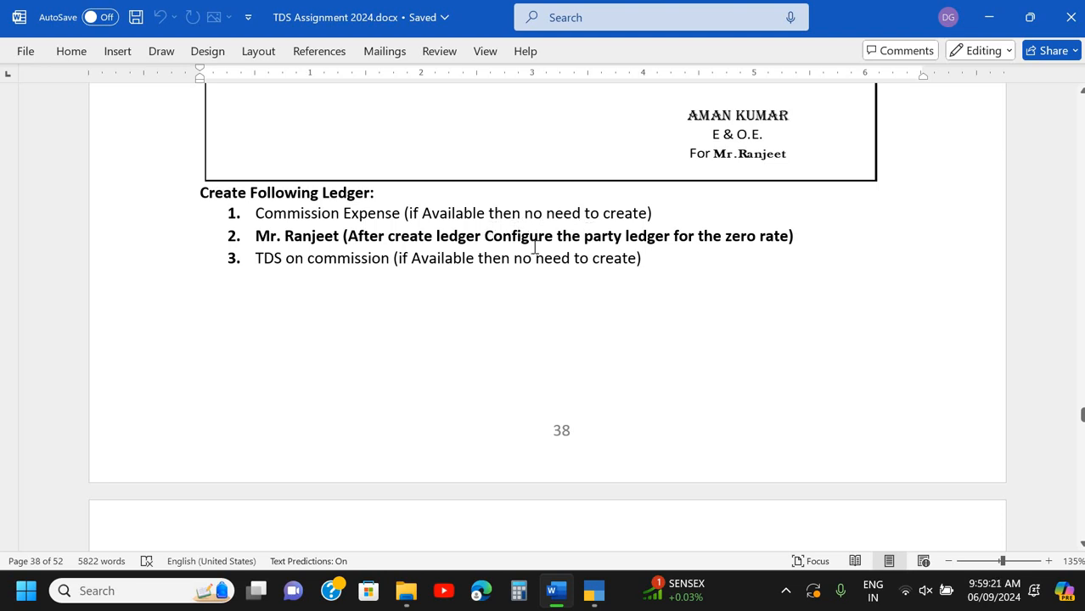
pyautogui.hotkey('alt', 'Tab')
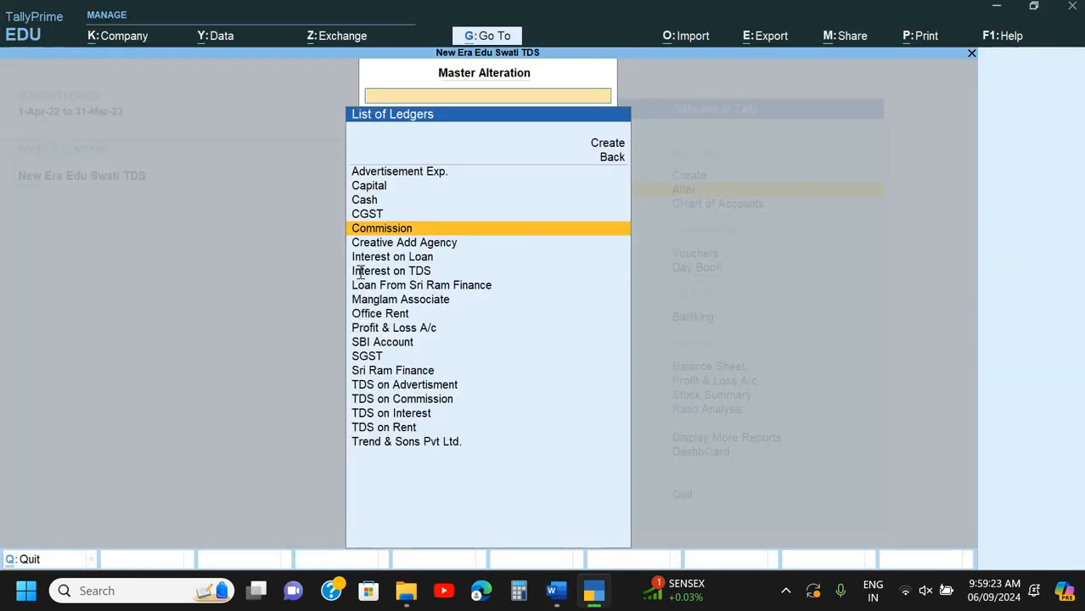
# Look up the TDS on Commission ledger among the existing ledgers and compare it with the assignment's ledger list.
pyautogui.hotkey('alt', 'Tab')
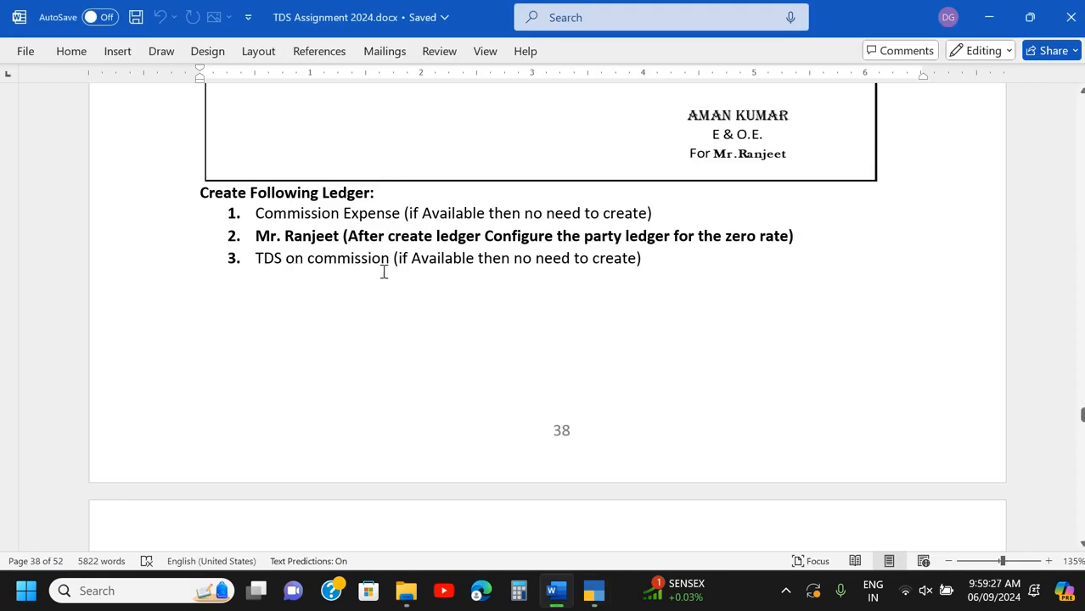
pyautogui.hotkey('alt', 'Tab')
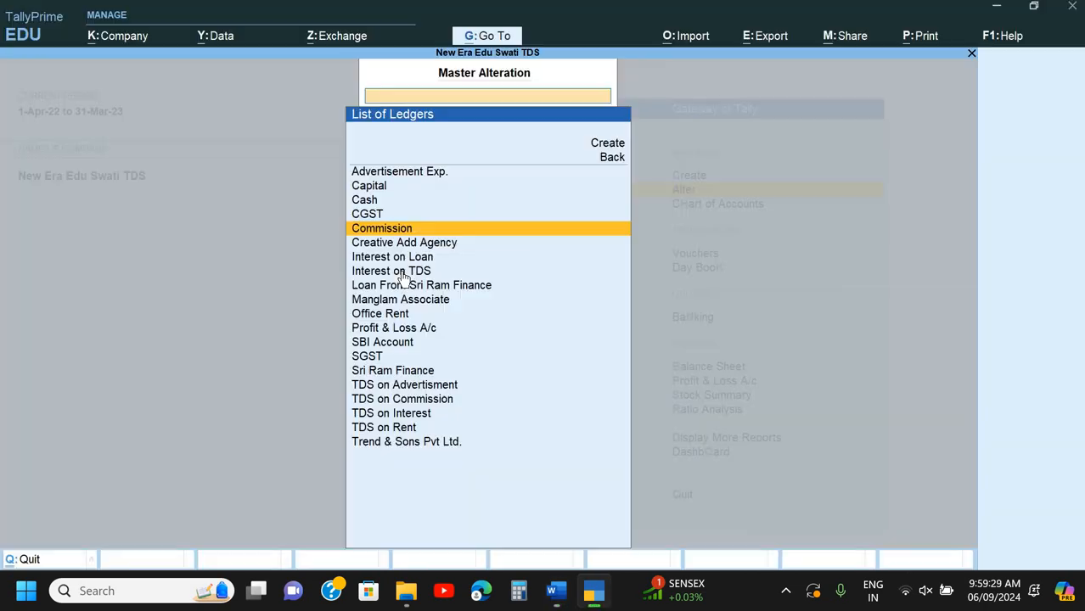
pyautogui.write('Tds')
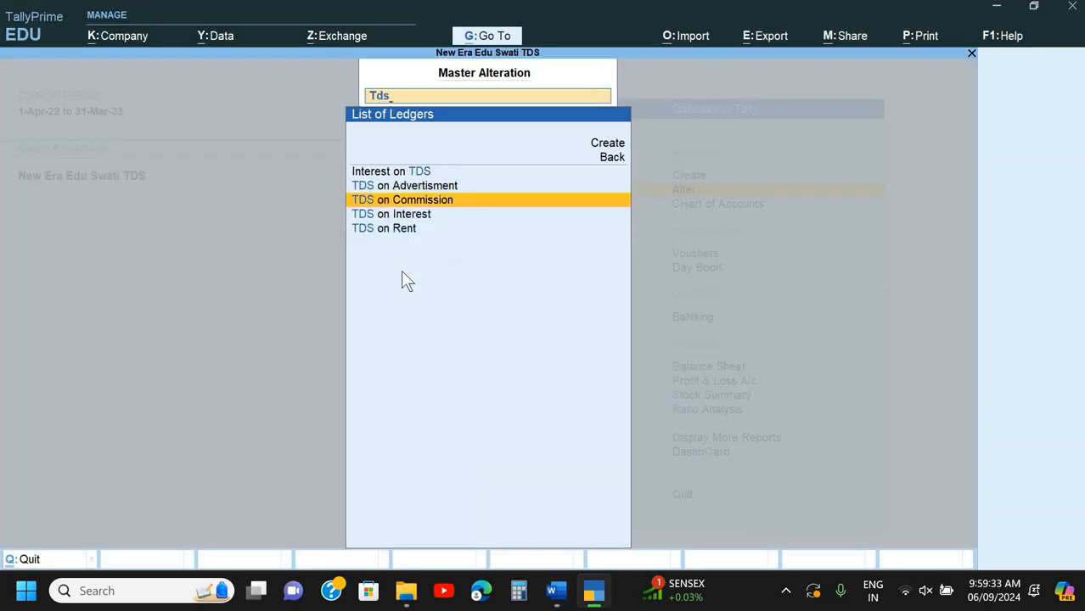
pyautogui.press('Return')
pyautogui.press('Escape')
pyautogui.press('y')
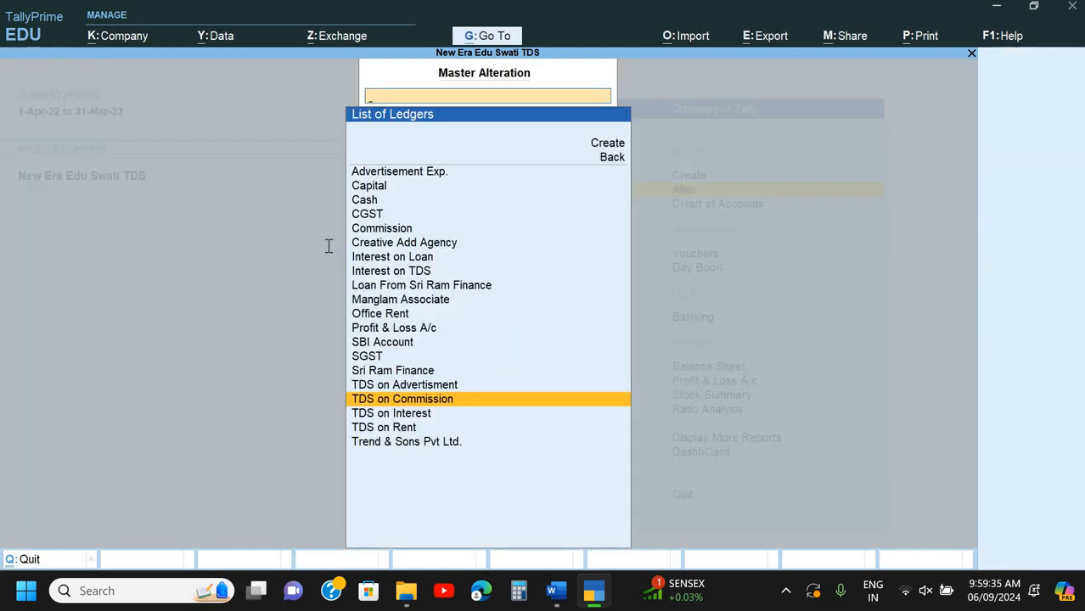
pyautogui.hotkey('alt', 'Tab')
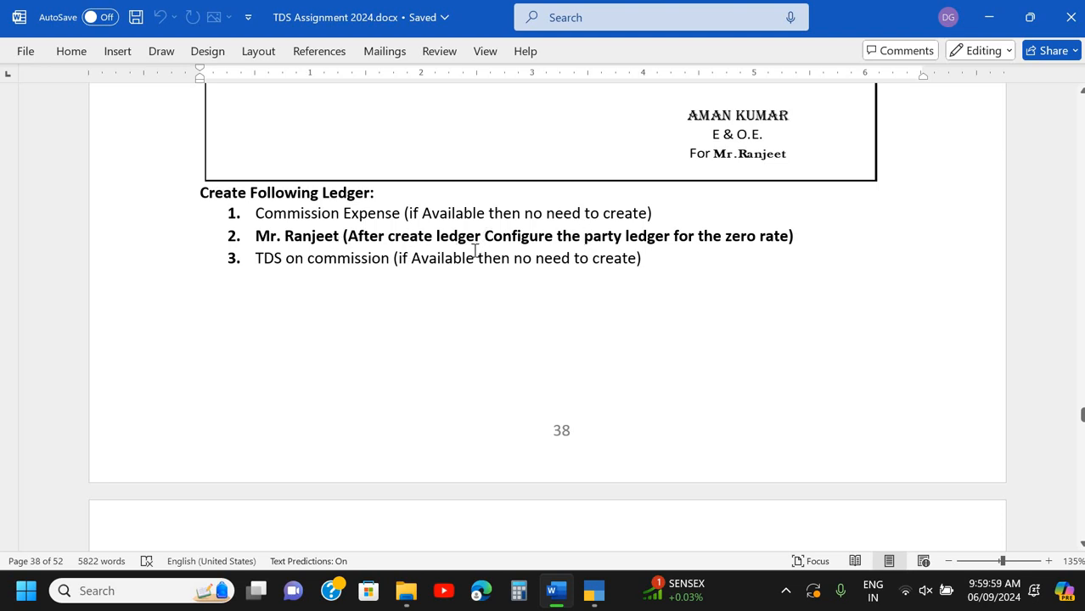
pyautogui.hotkey('alt', 'Tab')
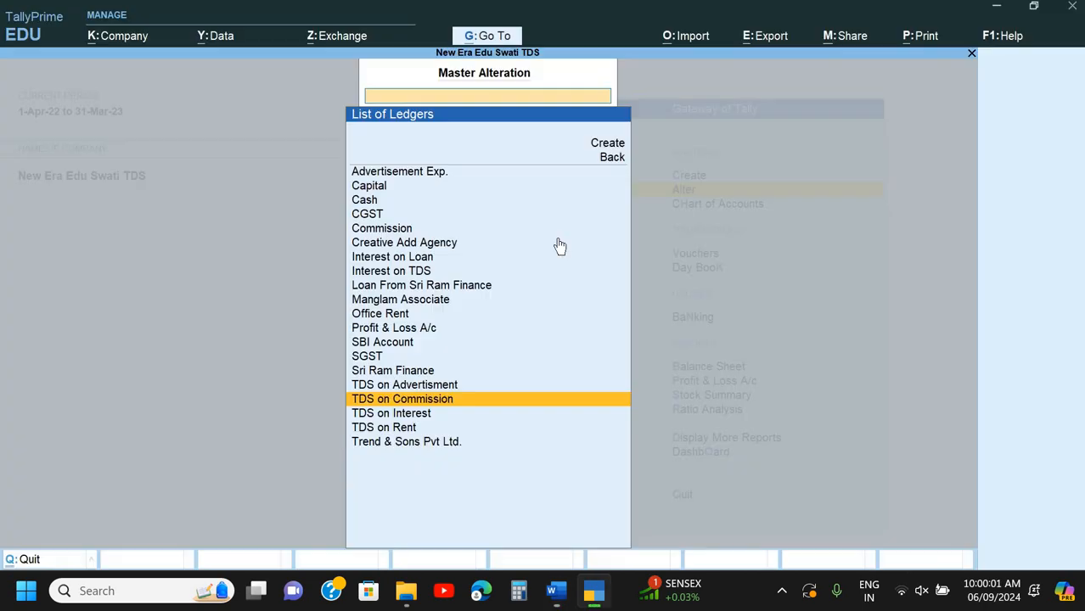
# Leave ledger alteration and start a new ledger, entering the commission payee's name from the assignment.
pyautogui.press('Escape')
pyautogui.press('Escape')
pyautogui.press('Escape')
pyautogui.press('Escape')
pyautogui.press('Return')
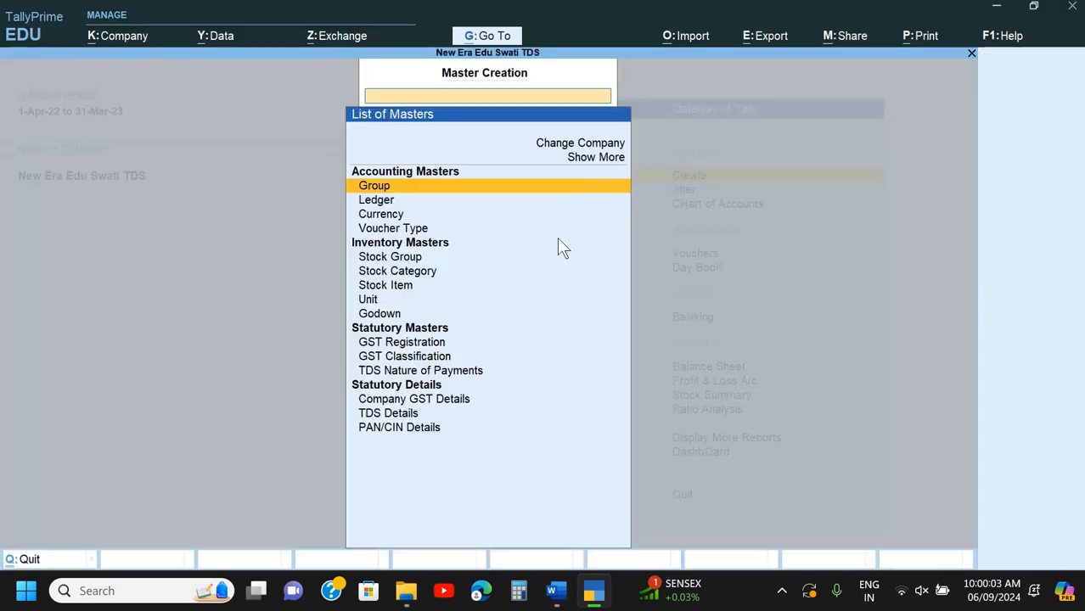
pyautogui.press('Down')
pyautogui.press('Return')
pyautogui.write('Ran')
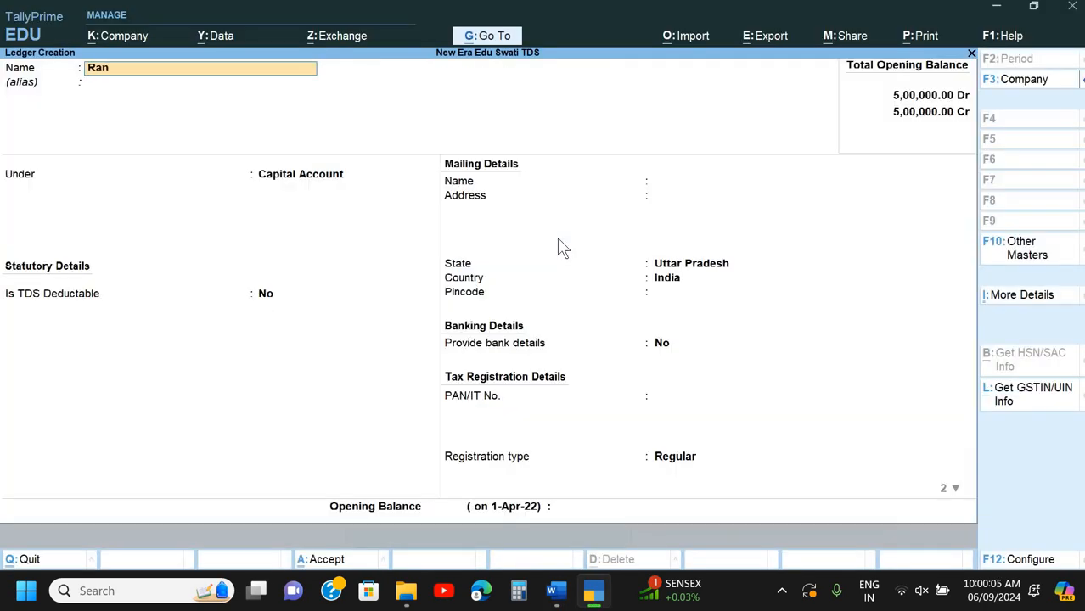
pyautogui.write('jit')
pyautogui.press('BackSpace')
pyautogui.write('et')
# Check the payee's name against the invoice in the Word assignment and return to the TallyPrime ledger form.
pyautogui.hotkey('alt', 'Tab')
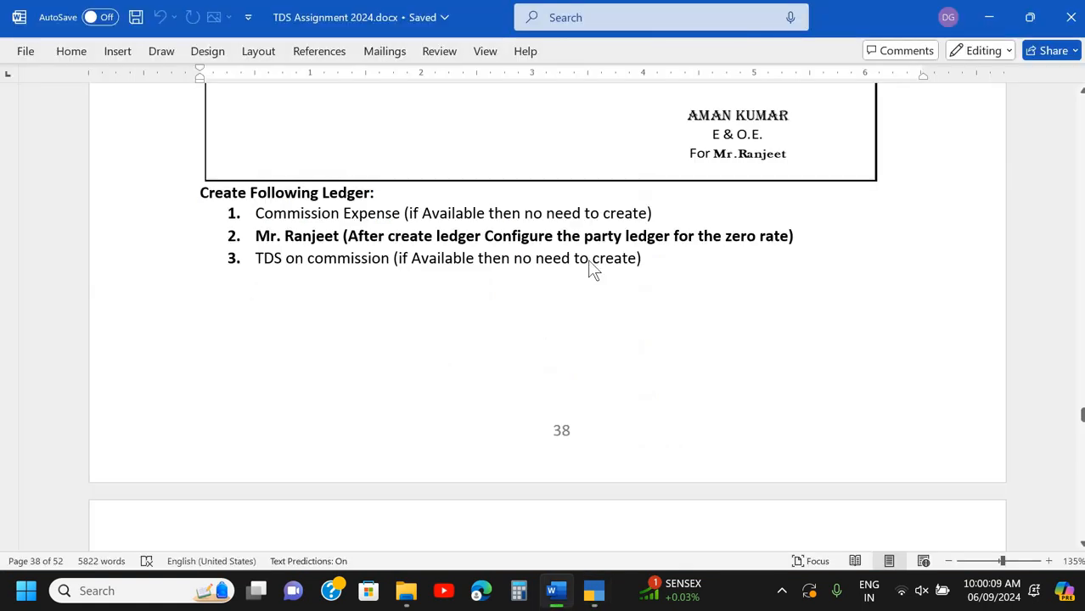
pyautogui.hotkey('alt', 'Tab')
pyautogui.hotkey('alt', 'Tab')
pyautogui.scroll(5, 586, 263)
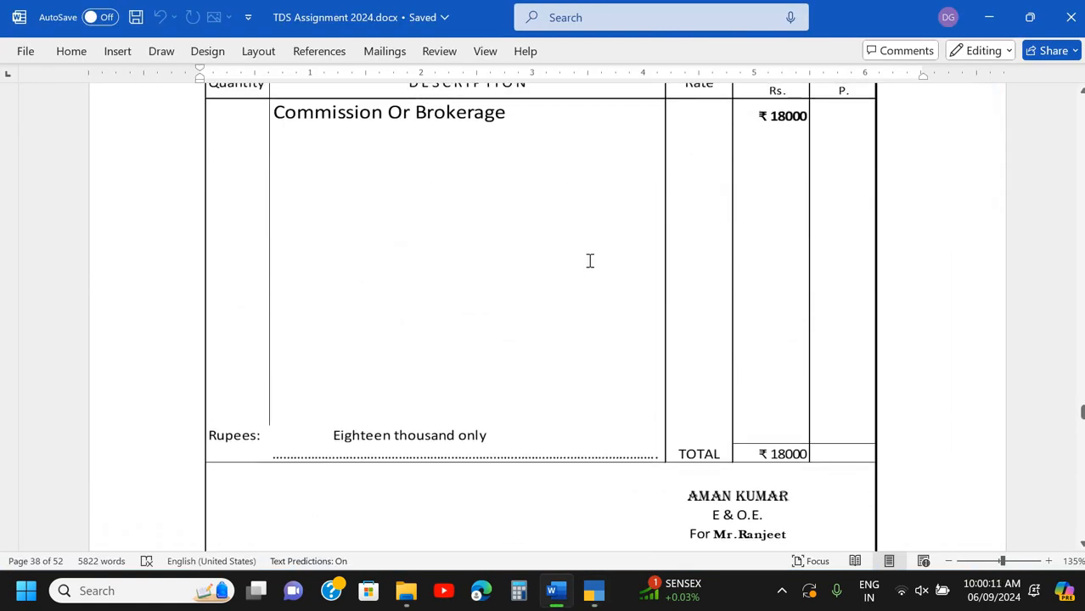
pyautogui.scroll(-3, 583, 266)
pyautogui.scroll(-1, 583, 266)
pyautogui.hotkey('alt', 'Tab')
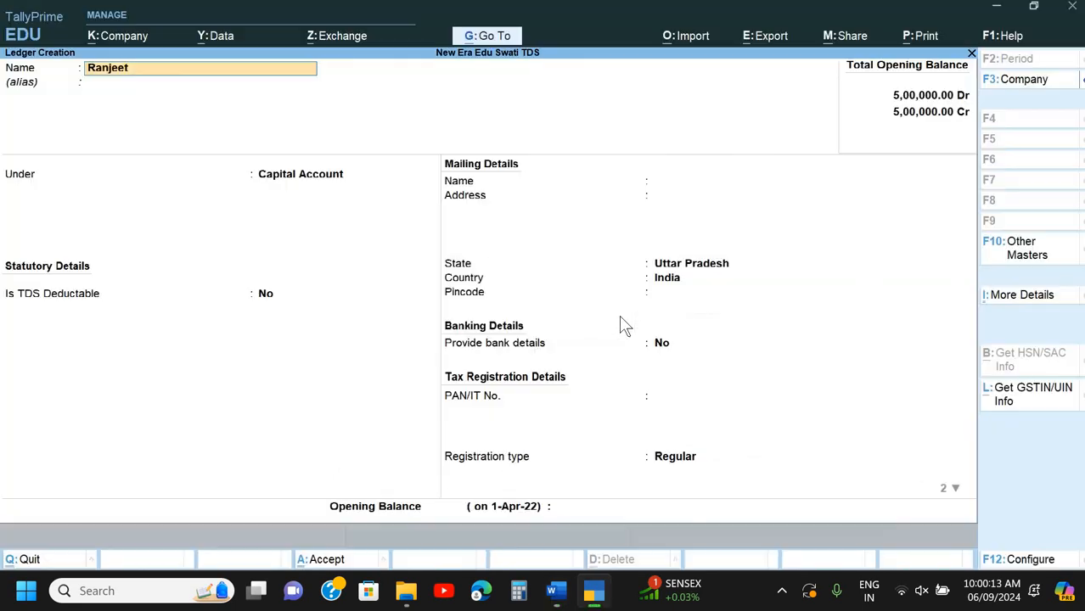
# Put the party ledger under Sundry Creditors, keeping bill-by-bill balances on and the default credit period blank.
pyautogui.press('Return')
pyautogui.press('Return')
pyautogui.write('S')
pyautogui.press('Down')
pyautogui.press('Down')
pyautogui.press('Down')
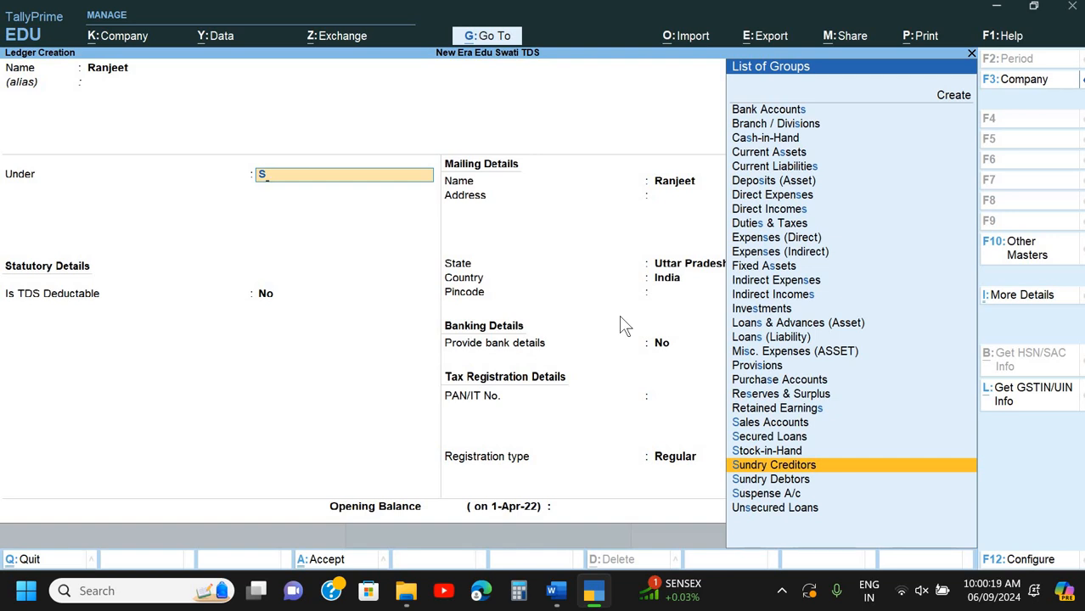
pyautogui.press('Return')
pyautogui.press('Return')
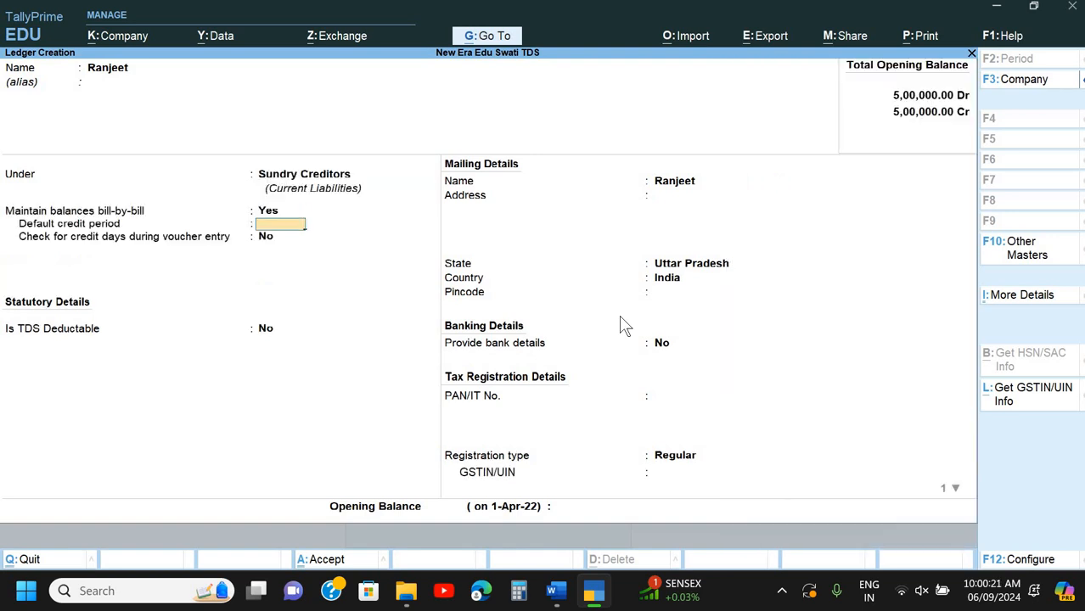
pyautogui.press('Return')
pyautogui.press('Return')
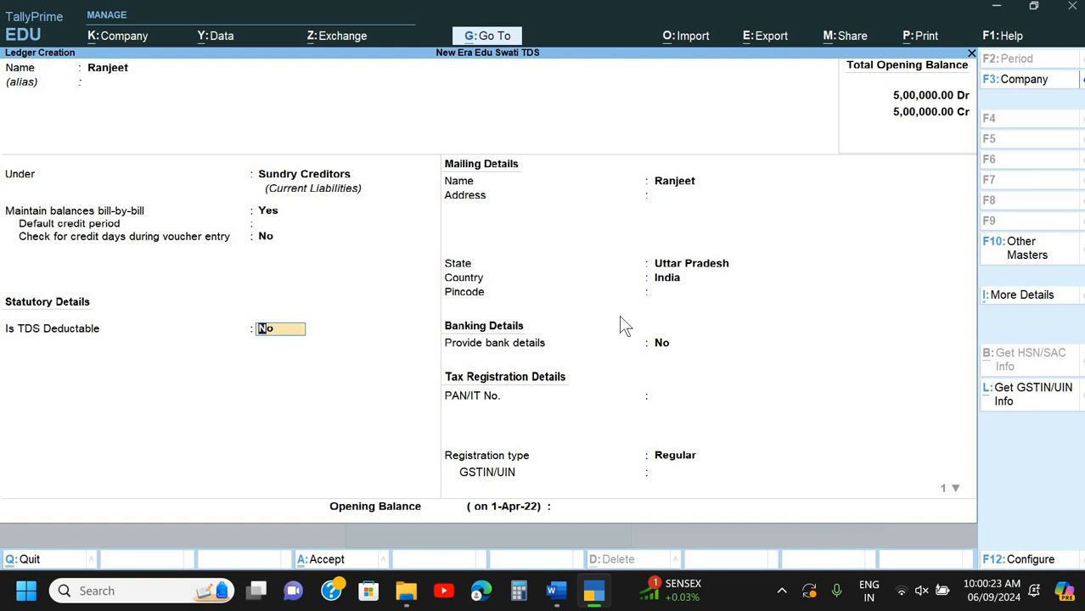
# Make the party ledger TDS deductable and set its deductee type to Individual - Resident.
pyautogui.write('y')
pyautogui.press('Return')
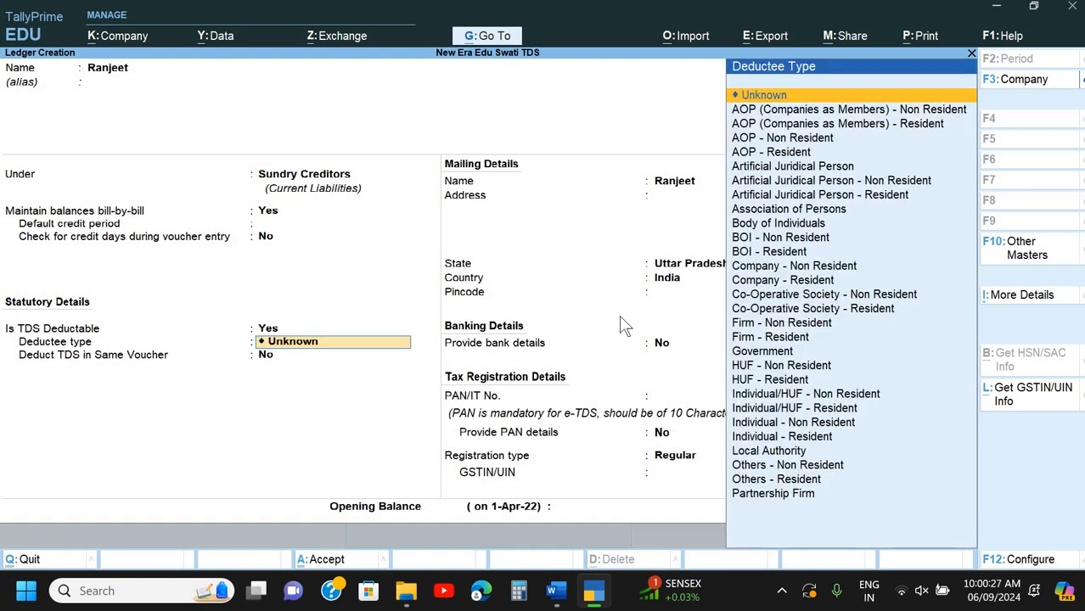
pyautogui.press('Down')
pyautogui.press('Down')
pyautogui.press('Down')
pyautogui.press('Down')
pyautogui.press('Down')
pyautogui.press('Down')
pyautogui.press('Down')
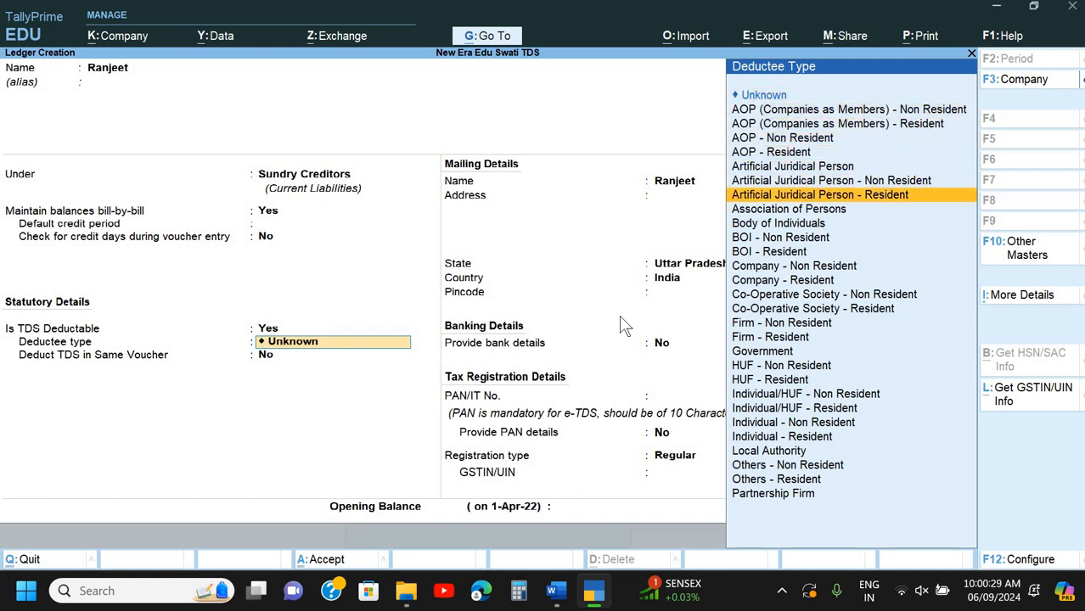
pyautogui.press('Down')
pyautogui.press('Down')
pyautogui.press('Down')
pyautogui.press('Down')
pyautogui.press('Down')
pyautogui.press('Up')
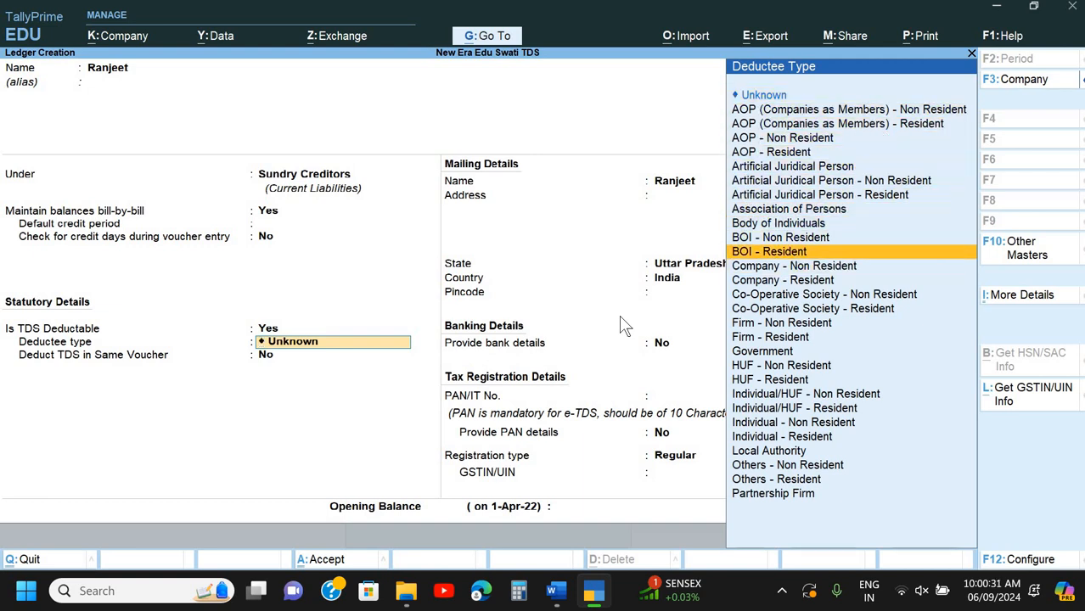
pyautogui.press('Down')
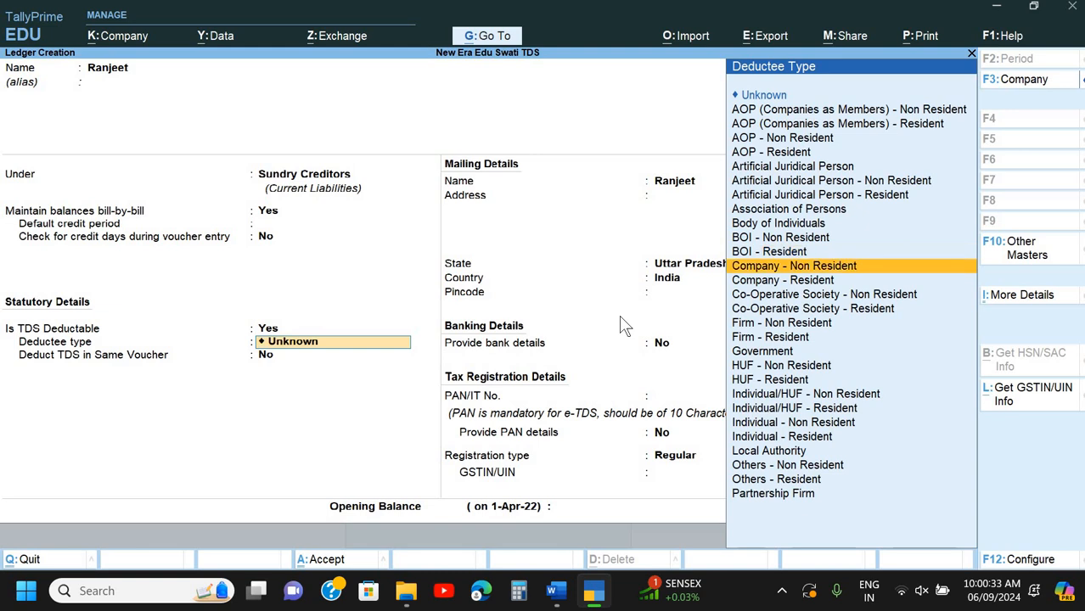
pyautogui.press('Down')
pyautogui.press('Down')
pyautogui.press('Down')
pyautogui.press('Down')
pyautogui.press('Down')
pyautogui.press('Down')
pyautogui.press('Down')
pyautogui.press('Down')
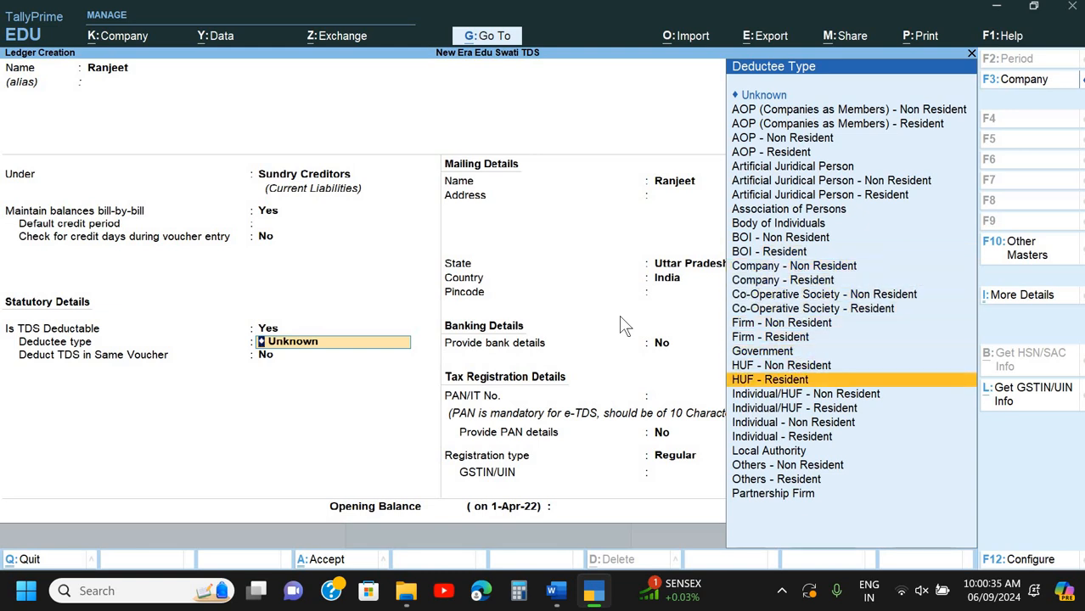
pyautogui.press('Down')
pyautogui.press('Down')
pyautogui.press('Down')
pyautogui.press('Down')
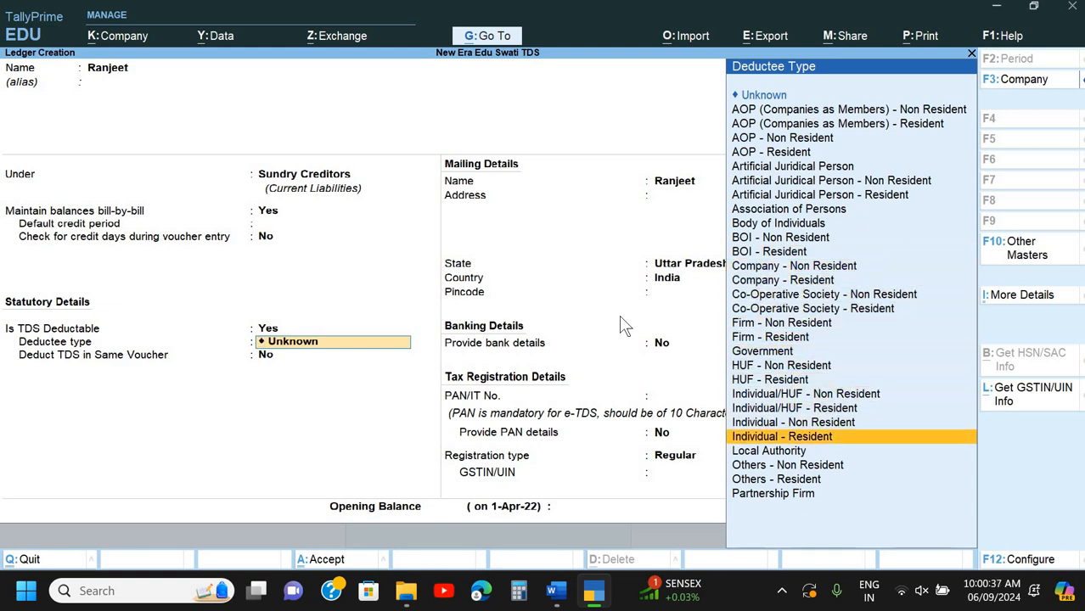
pyautogui.press('Return')
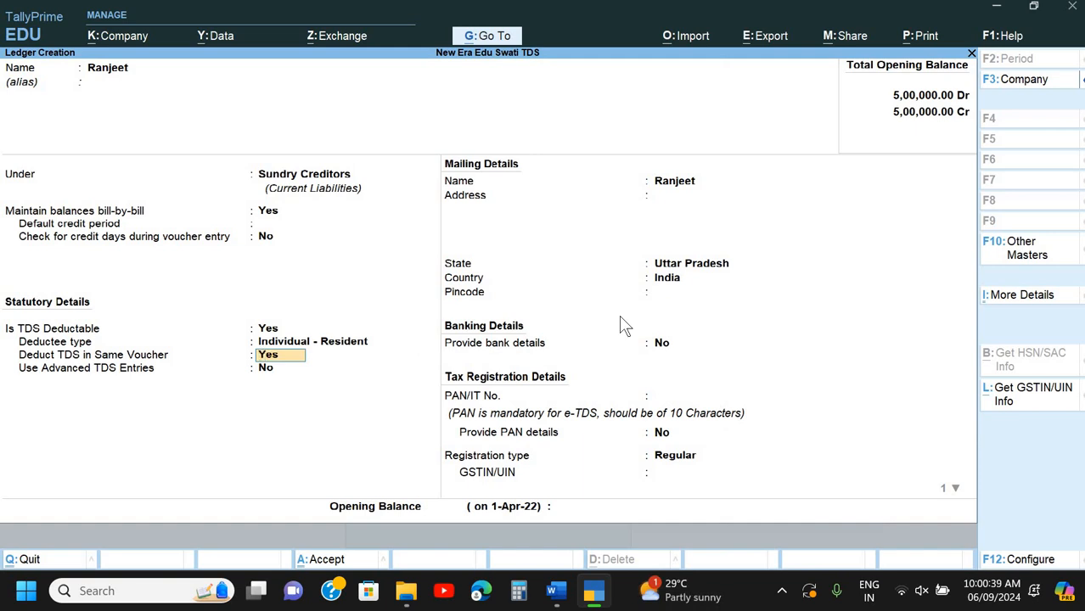
# Keep Deduct TDS in Same Voucher on and limit it to the Commission & Brokerage nature of payment.
pyautogui.press('Return')
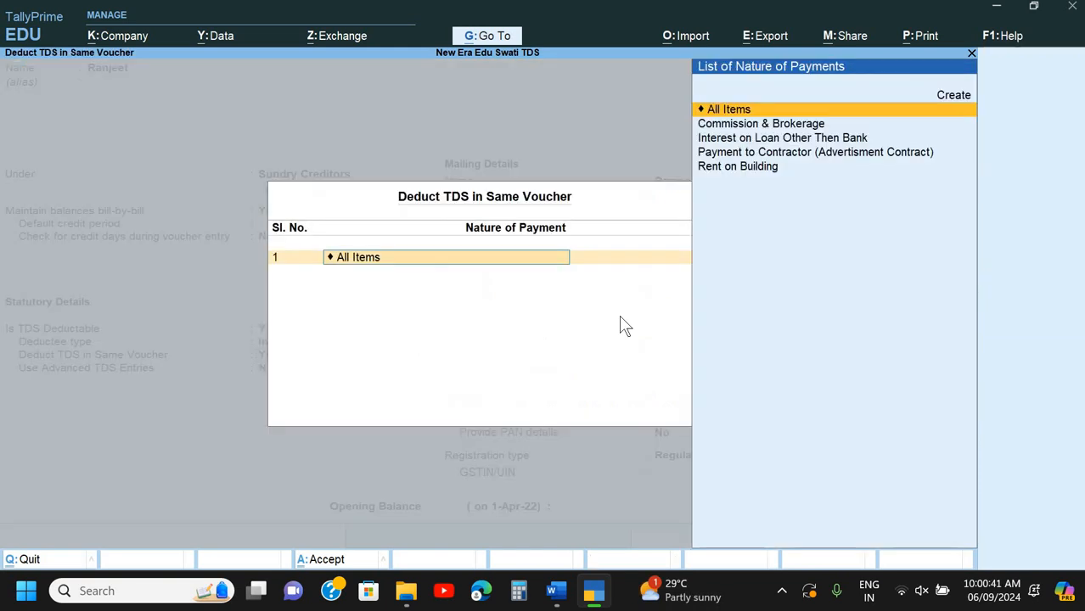
pyautogui.press('Down')
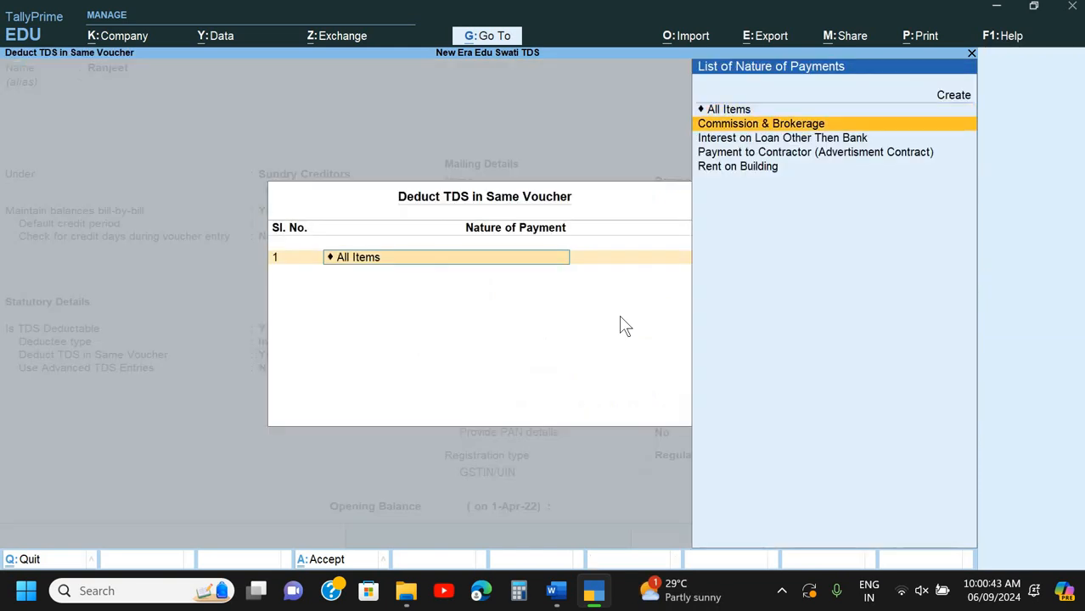
pyautogui.press('Return')
pyautogui.press('Return')
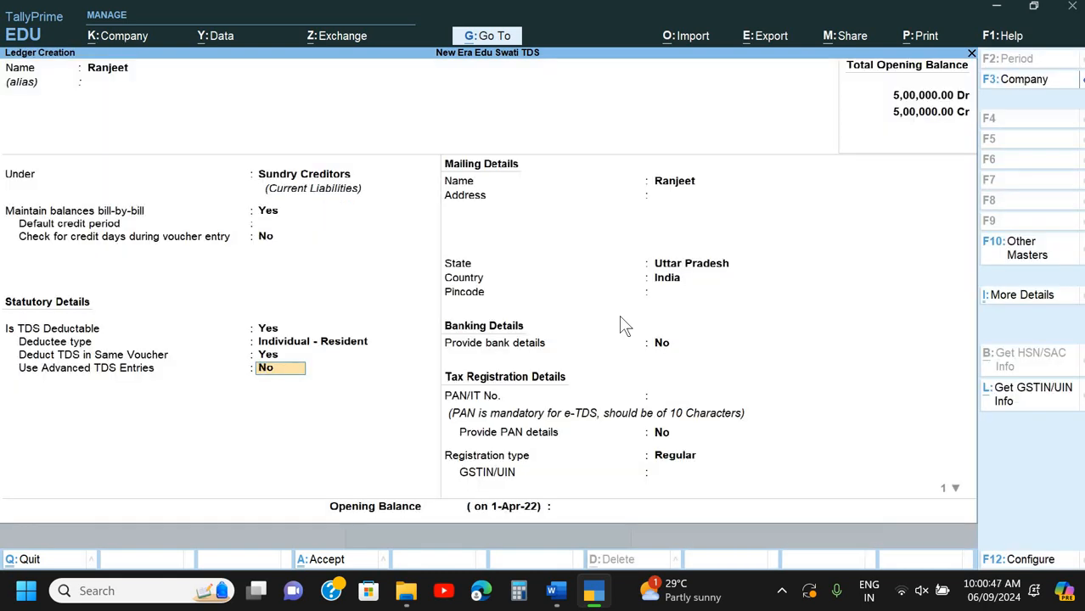
# Turn on advanced TDS entries, keep both exemption limit settings at their defaults, and enable Set/Alter Zero / Lower Deduction.
pyautogui.write('y')
pyautogui.press('Return')
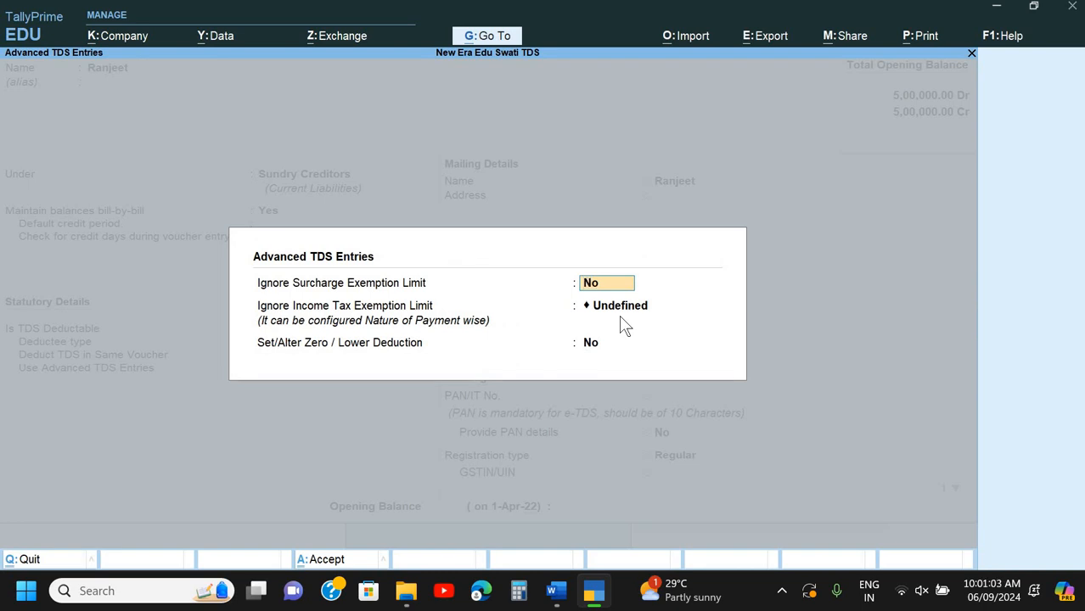
pyautogui.press('Return')
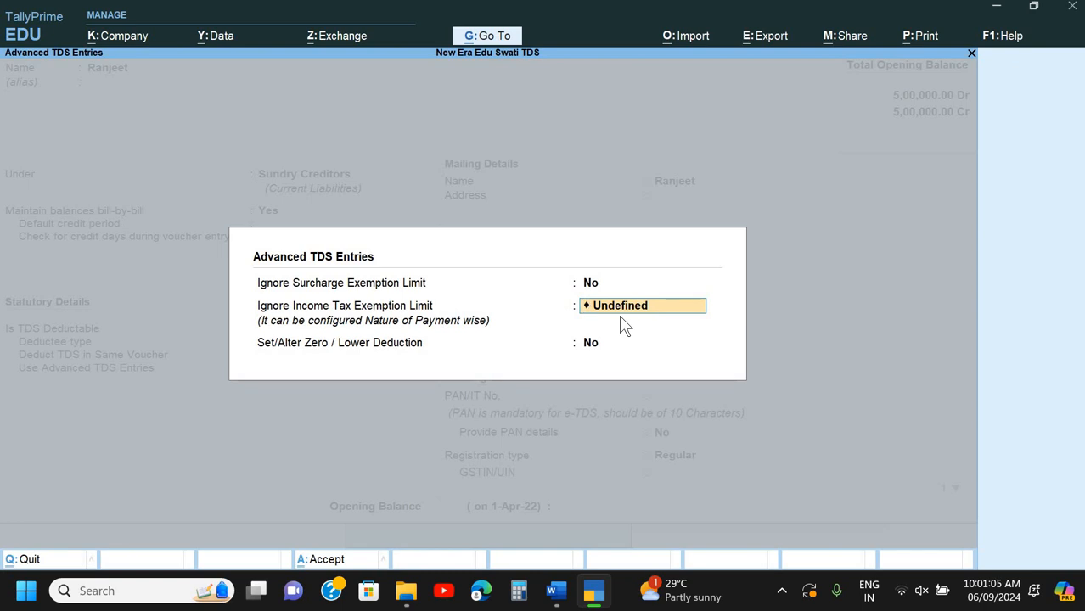
pyautogui.press('Return')
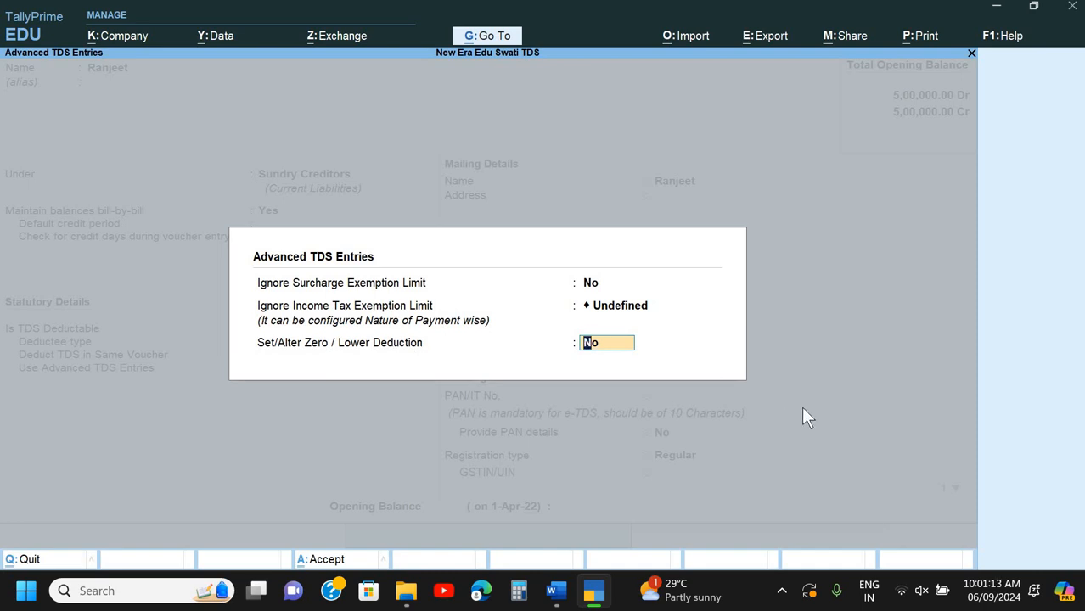
pyautogui.write('y')
pyautogui.press('Return')
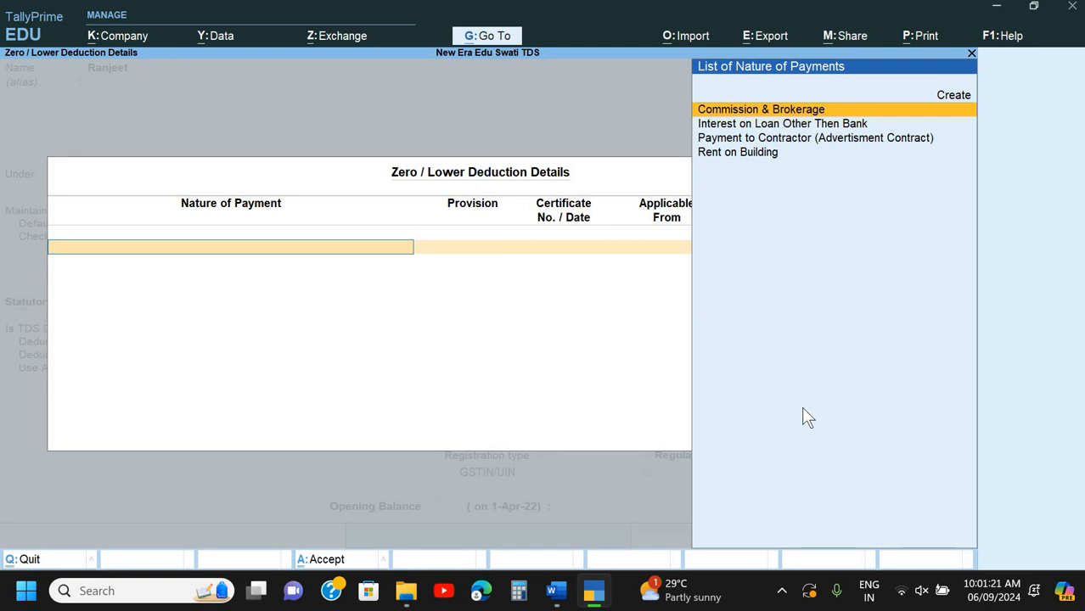
# Add Commission & Brokerage to the zero/lower deduction details under provision 197A, Zero Rate (Form 15G/15H).
pyautogui.press('Return')
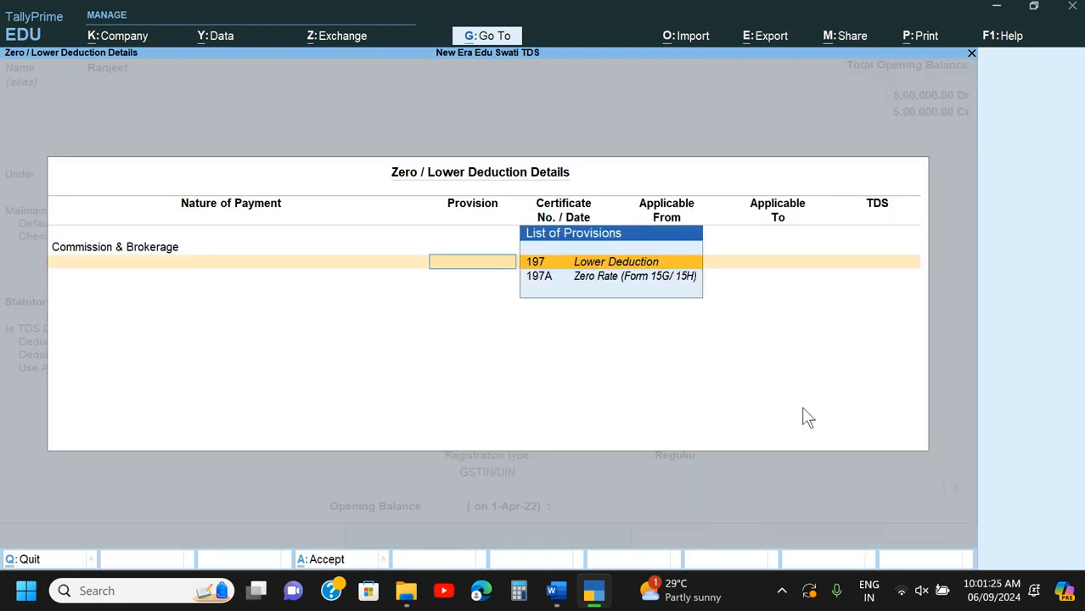
pyautogui.press('Down')
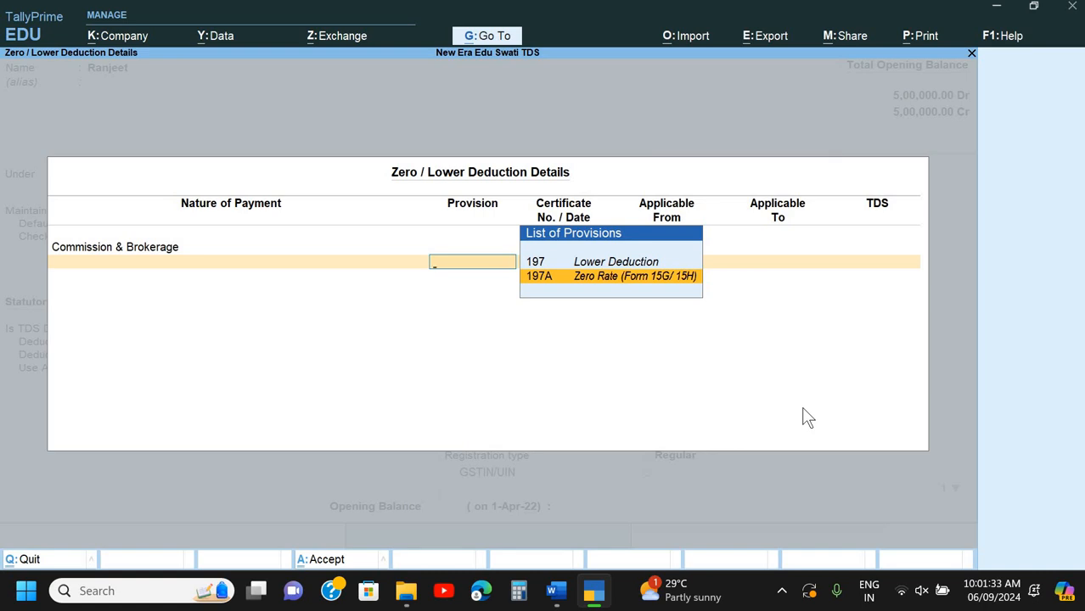
pyautogui.press('Return')
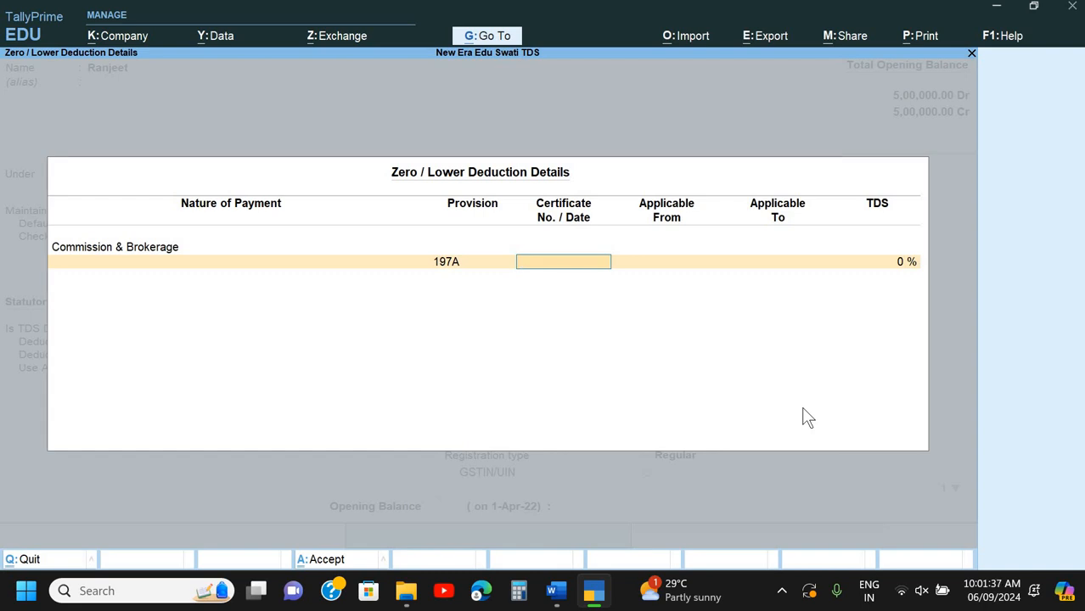
# Look up the Zero / Lower Deduction Details example in the Word assignment and return to TallyPrime.
pyautogui.hotkey('alt', 'Tab')
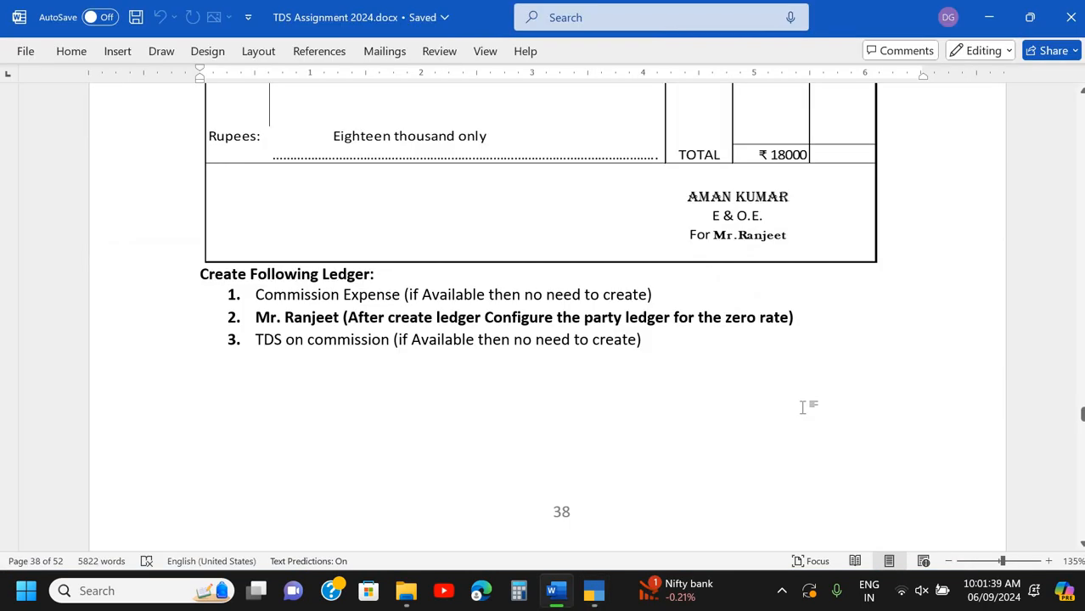
pyautogui.scroll(-3, 802, 406)
pyautogui.scroll(-6, 803, 406)
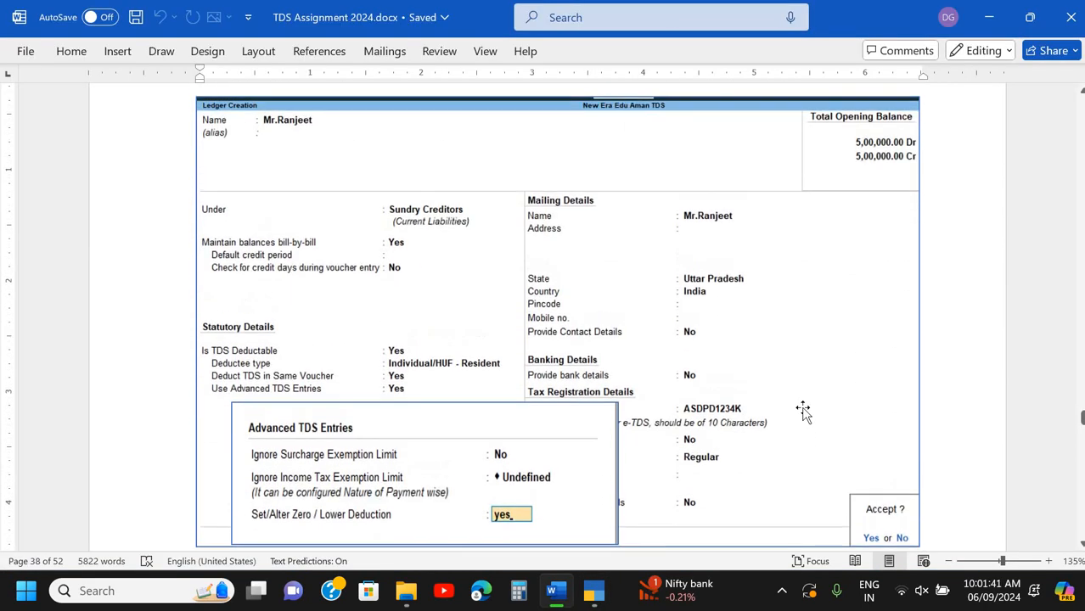
pyautogui.scroll(-1, 802, 411)
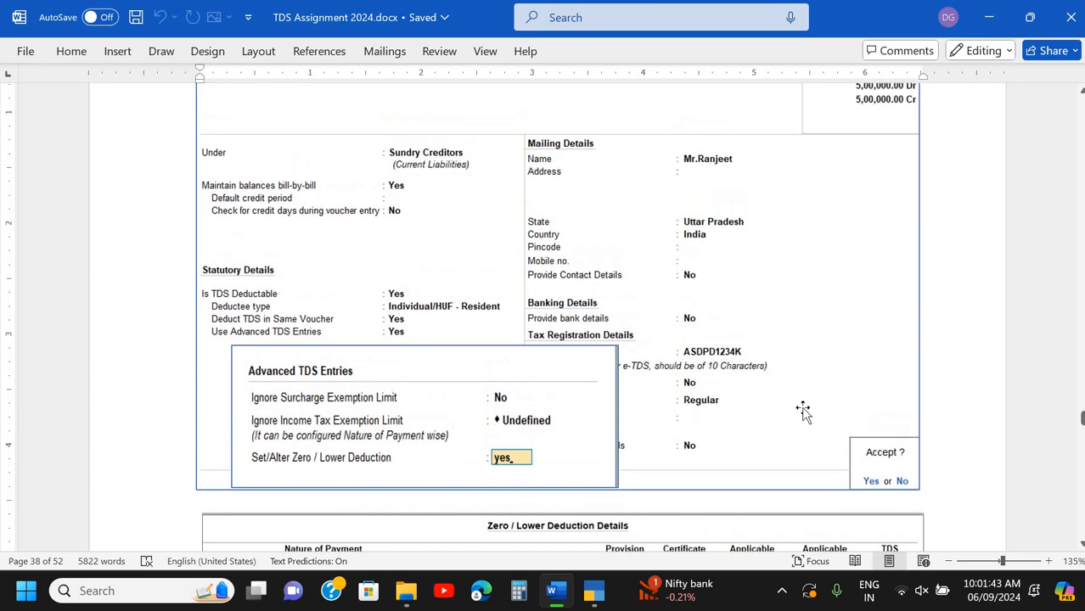
pyautogui.scroll(-1, 803, 411)
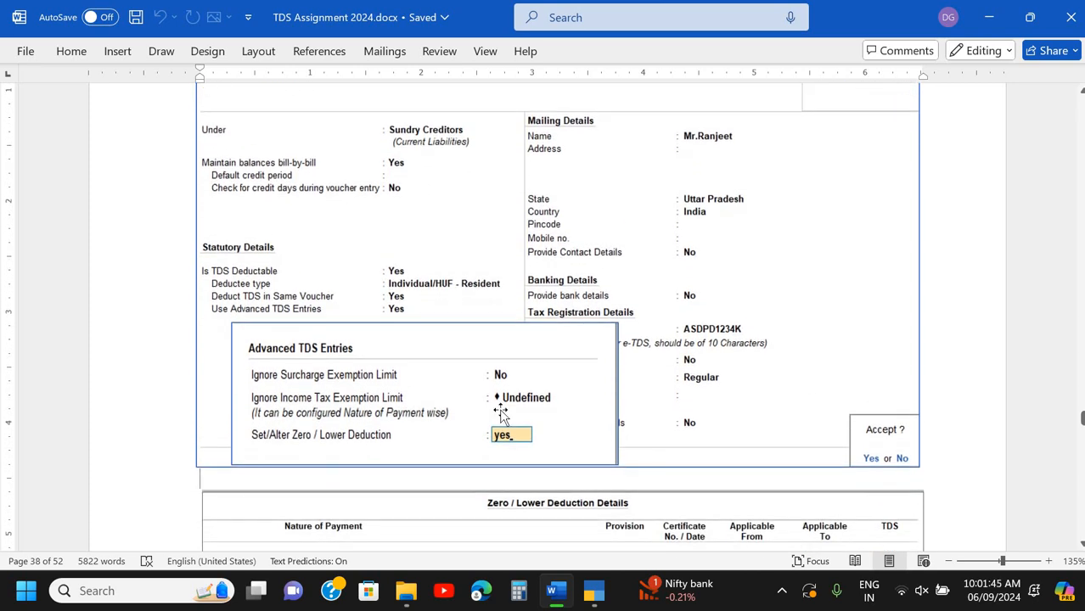
pyautogui.scroll(-5, 501, 413)
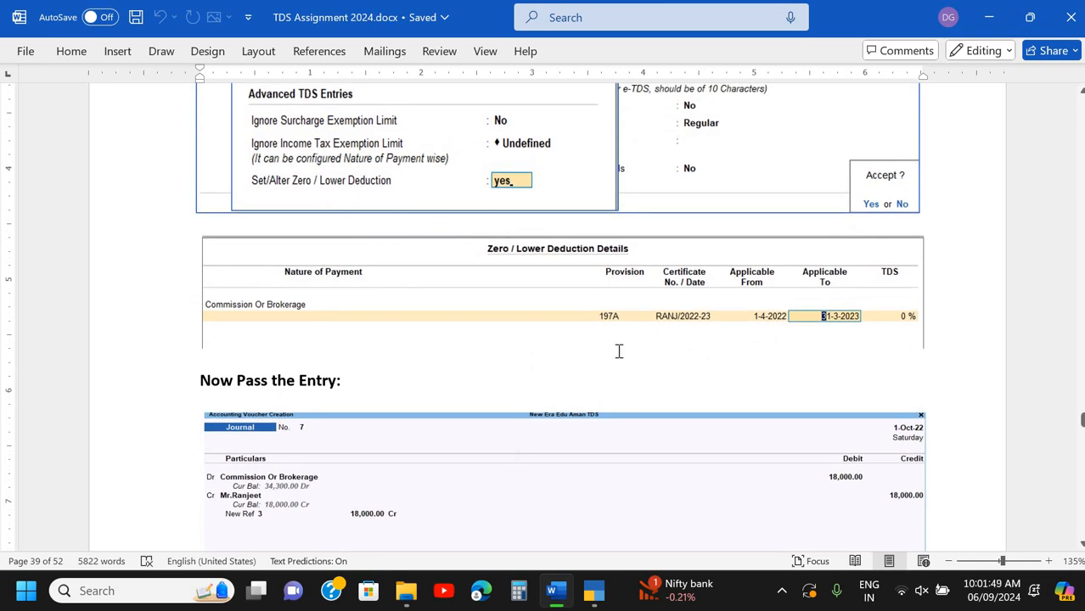
pyautogui.scroll(-1, 666, 280)
pyautogui.hotkey('alt', 'Tab')
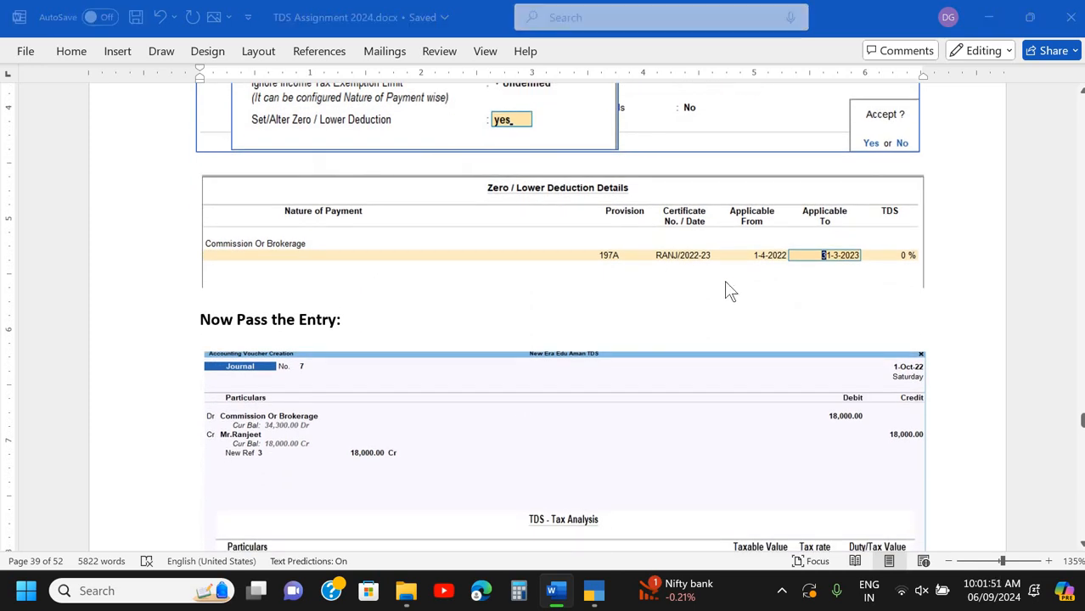
# Enter the 197A certificate number for the Commission & Brokerage deduction, checking it against the Word assignment.
pyautogui.write('Ranj')
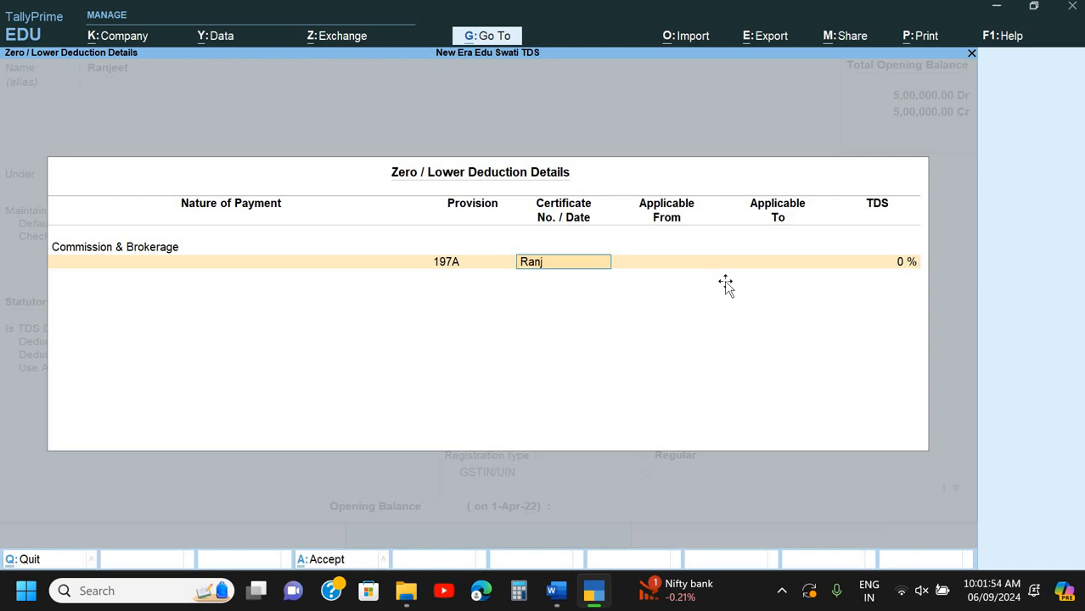
pyautogui.hotkey('alt', 'Tab')
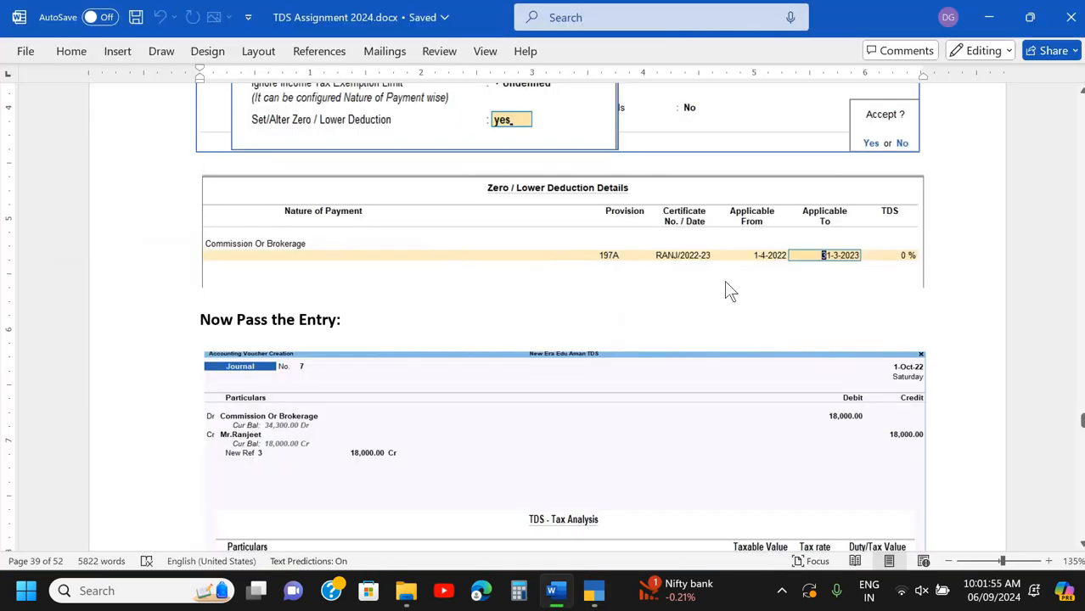
pyautogui.hotkey('alt', 'Tab')
pyautogui.write('nj/ 2')
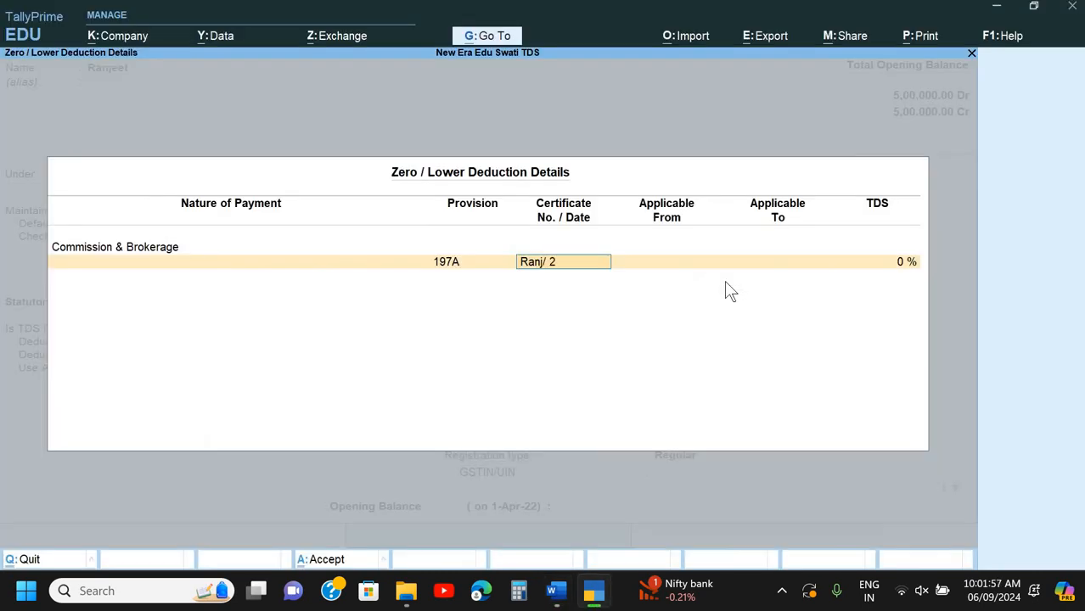
pyautogui.write('022-23')
# Make the certificate applicable from 1-4-2022 to 31-3-2023 as in the assignment, and close the zero/lower deduction details.
pyautogui.hotkey('alt', 'Tab')
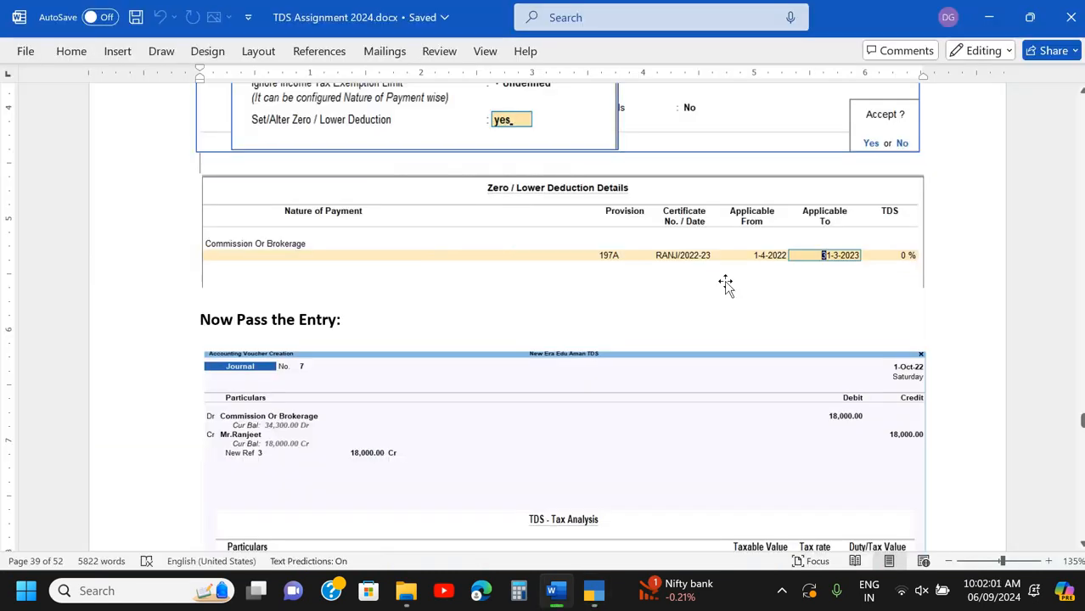
pyautogui.hotkey('alt', 'Tab')
pyautogui.press('Return')
pyautogui.write('1')
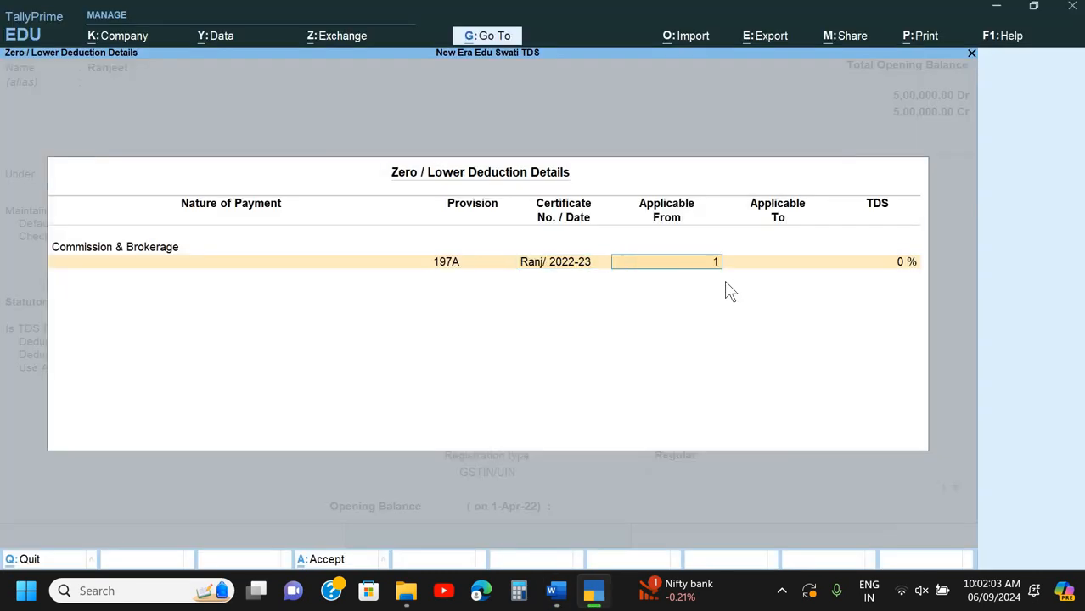
pyautogui.write('-4')
pyautogui.press('Return')
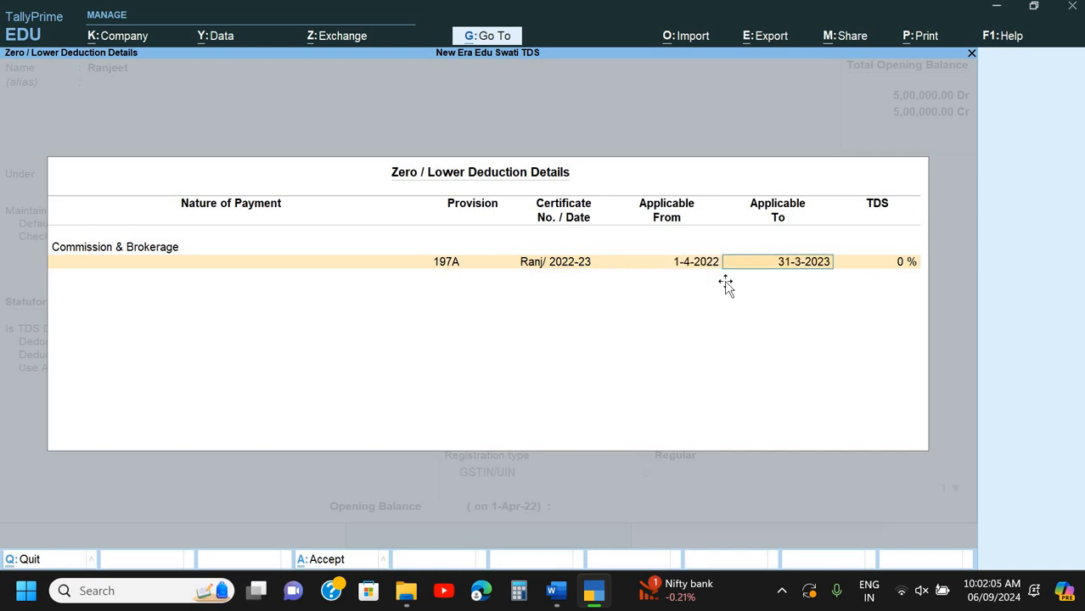
pyautogui.hotkey('alt', 'Tab')
pyautogui.hotkey('alt', 'Tab')
pyautogui.press('Return')
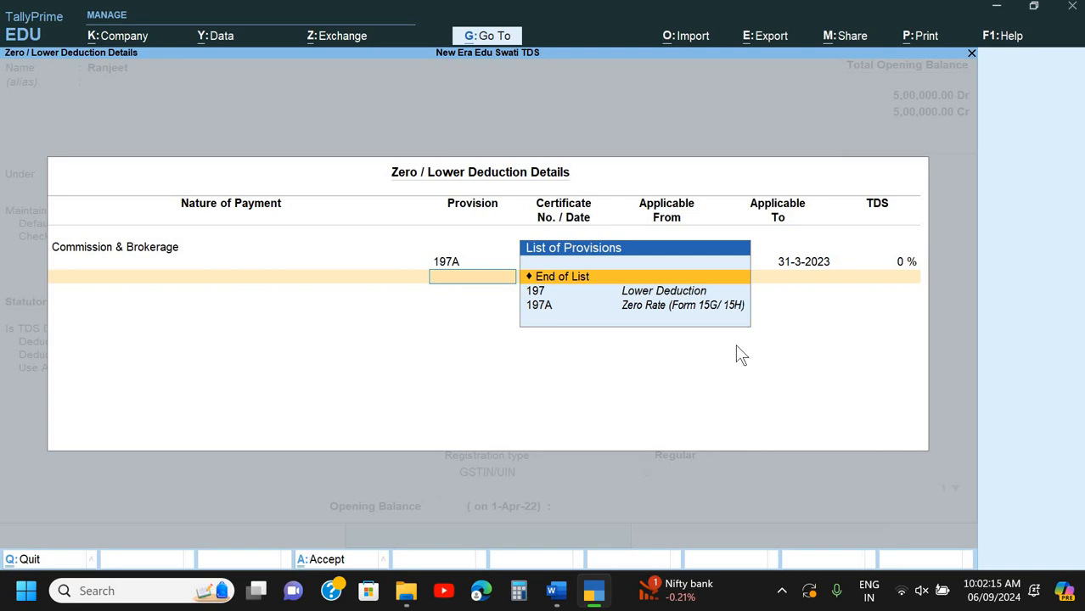
pyautogui.press('BackSpace')
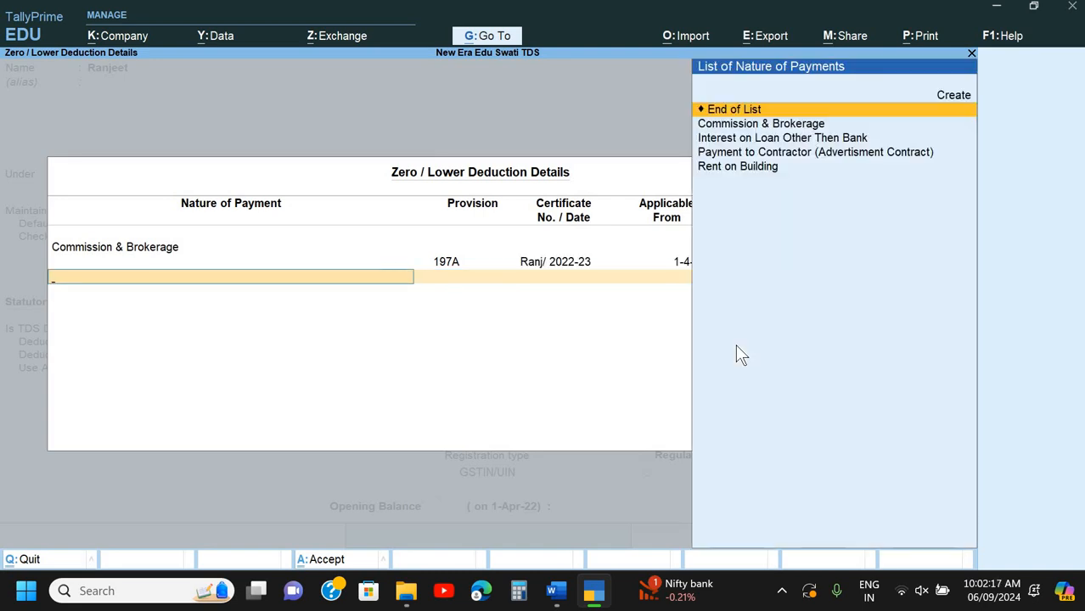
pyautogui.press('Return')
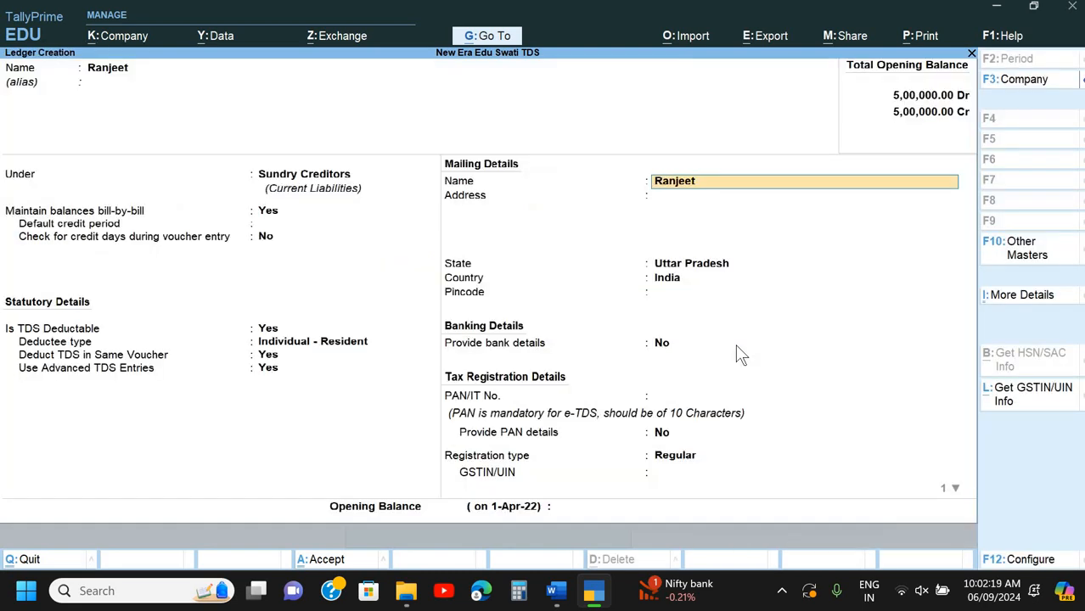
# Check the party's mailing details against the Word assignment, keeping state Uttar Pradesh and country India and leaving the address blank.
pyautogui.hotkey('alt', 'Tab')
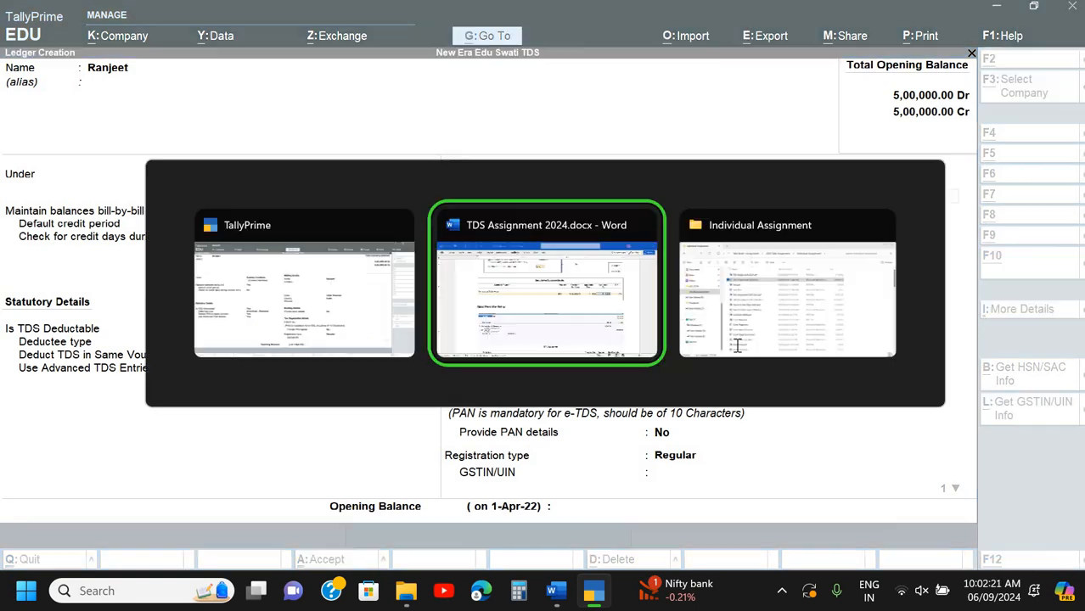
pyautogui.scroll(4, 737, 346)
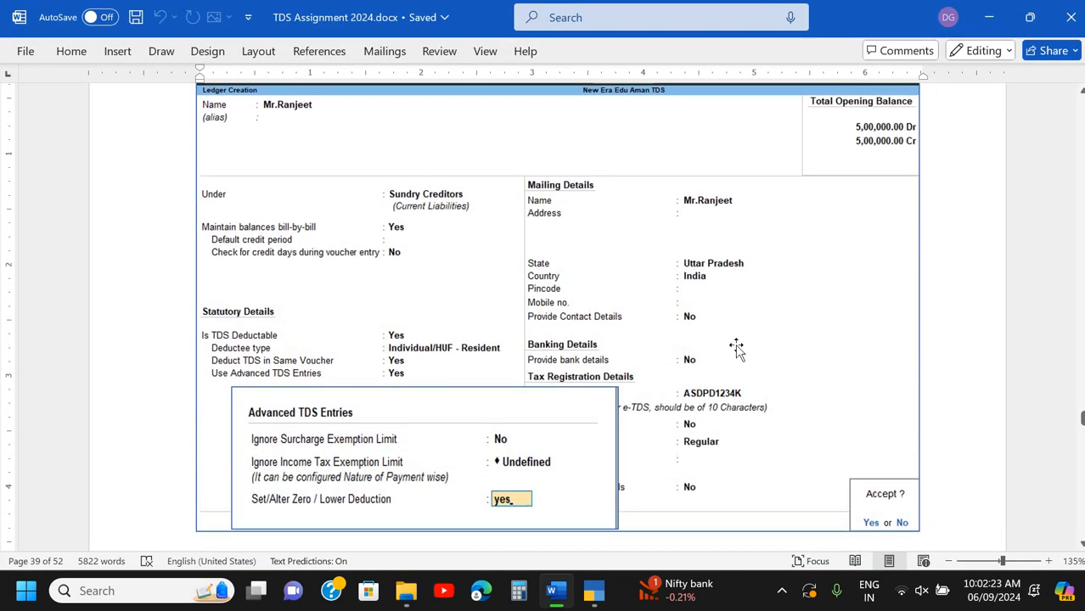
pyautogui.press('alt')
pyautogui.hotkey('alt', 'Tab')
pyautogui.press('Return')
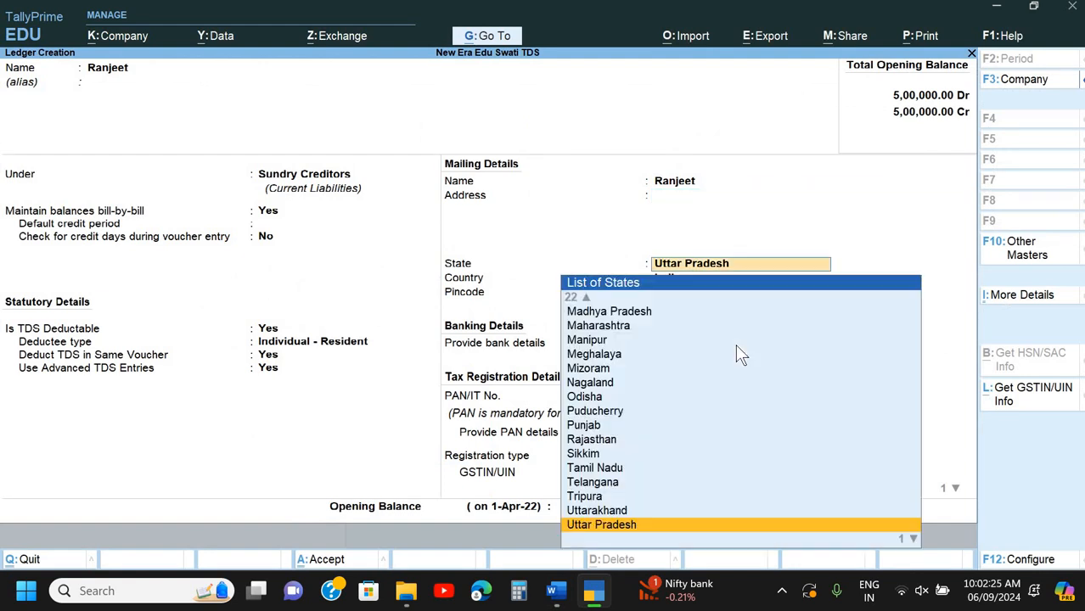
pyautogui.press('Return')
pyautogui.press('Return')
pyautogui.press('Return')
# Enter the party's PAN/IT number in the tax registration details, copying it from the Word assignment.
pyautogui.hotkey('alt', 'Tab')
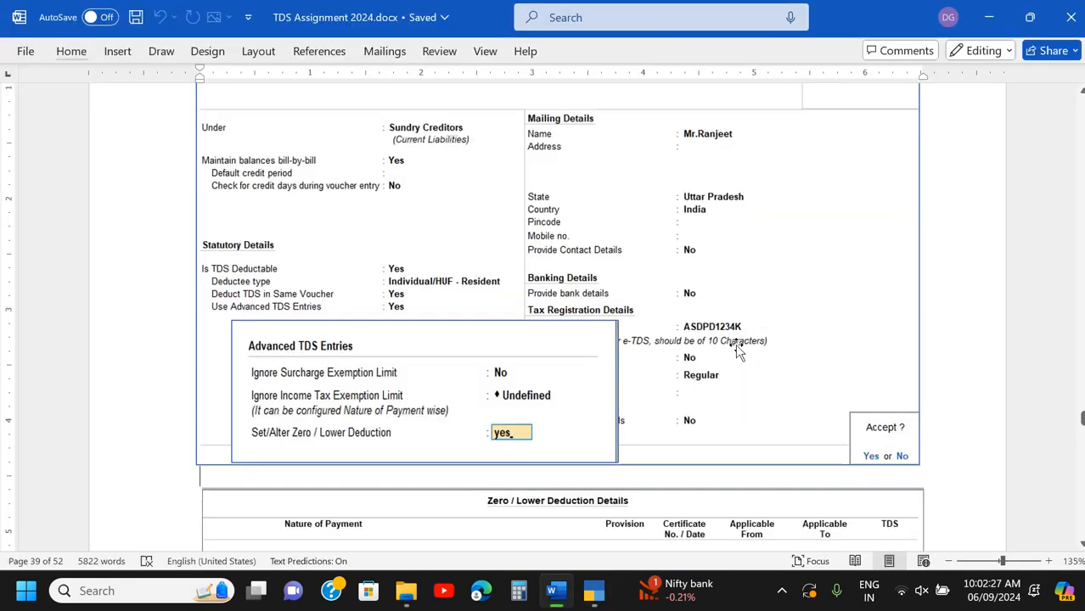
pyautogui.scroll(2, 735, 348)
pyautogui.scroll(-3, 735, 344)
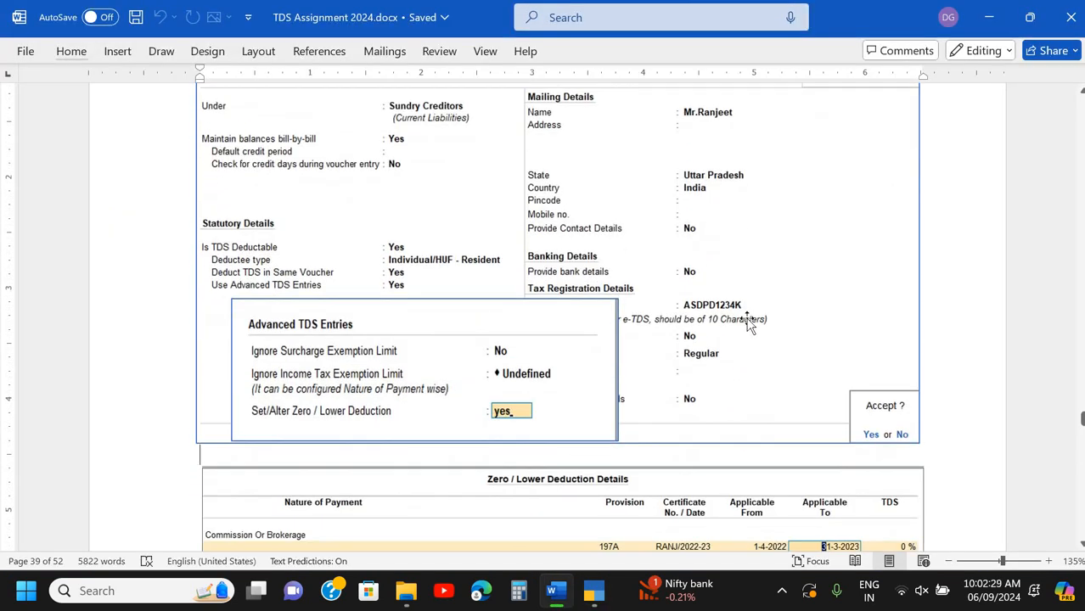
pyautogui.hotkey('alt', 'Tab')
pyautogui.write('ASDPD')
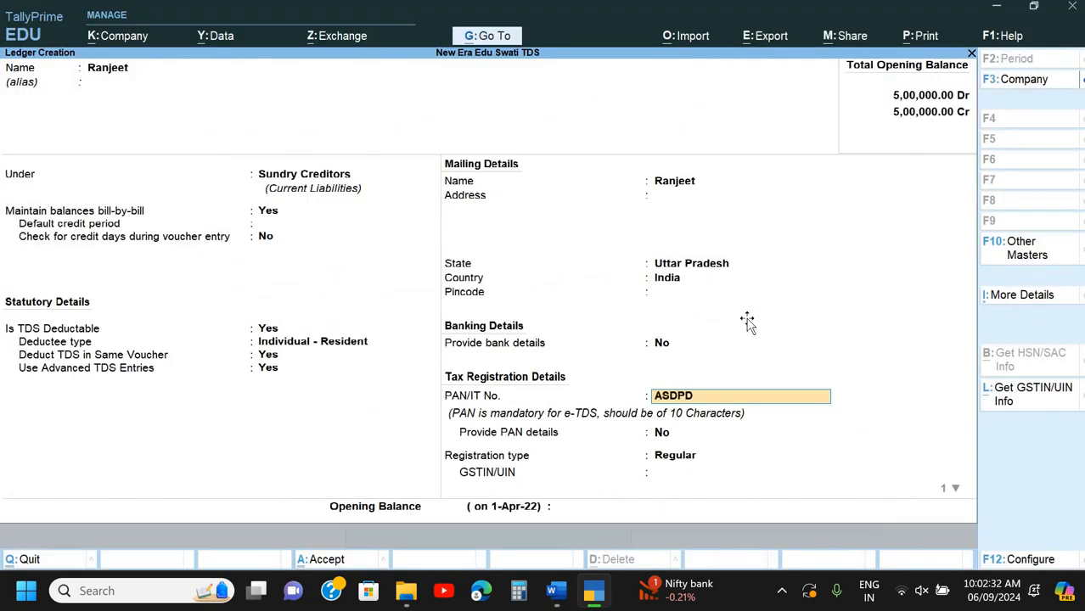
pyautogui.hotkey('alt', 'Tab')
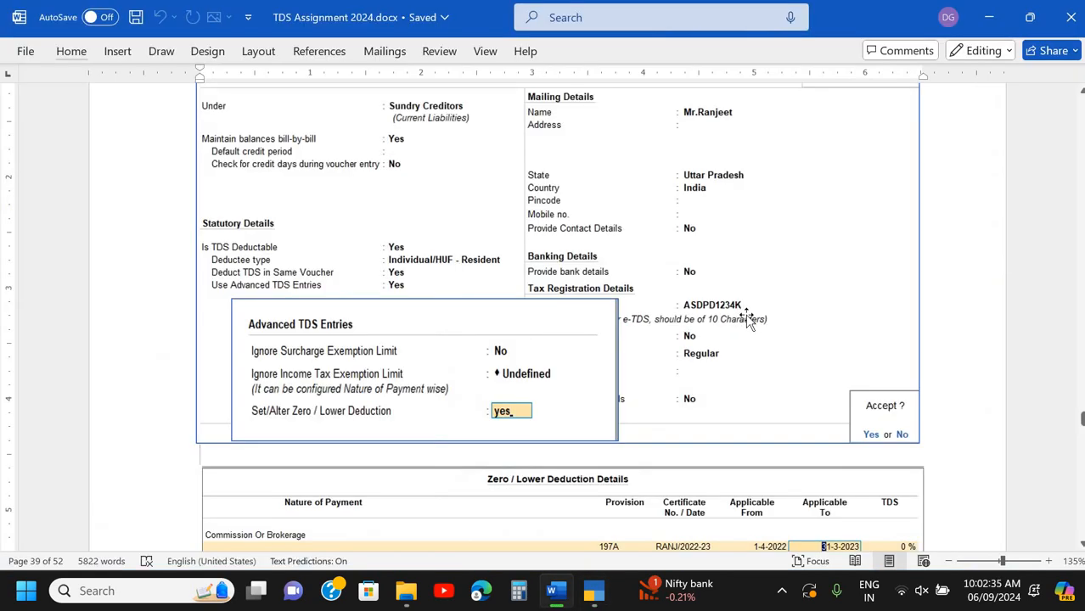
pyautogui.hotkey('alt', 'Tab')
pyautogui.write('1234')
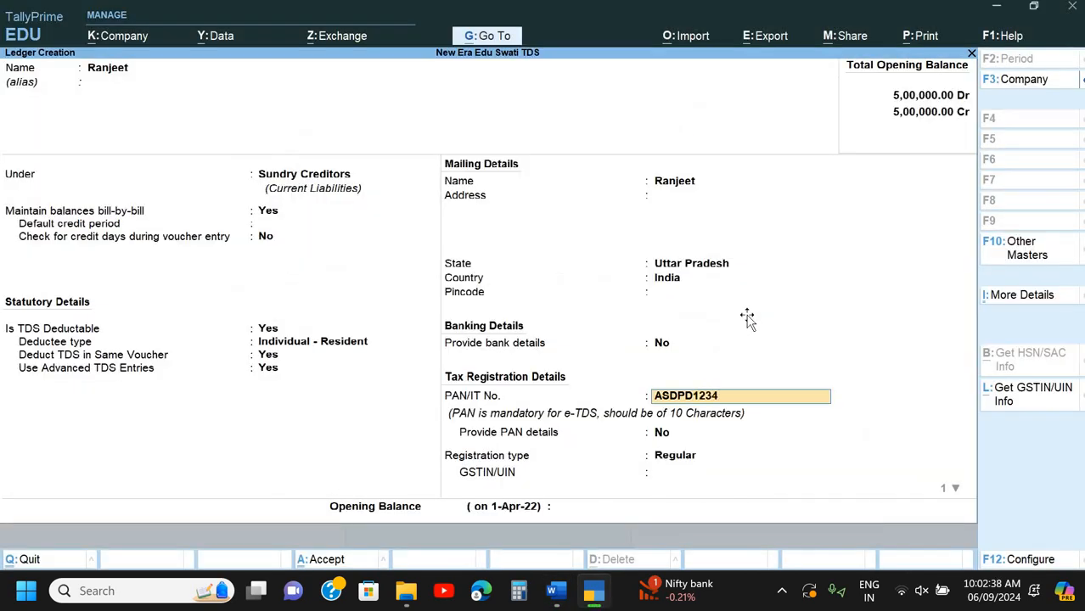
pyautogui.hotkey('alt', 'Tab')
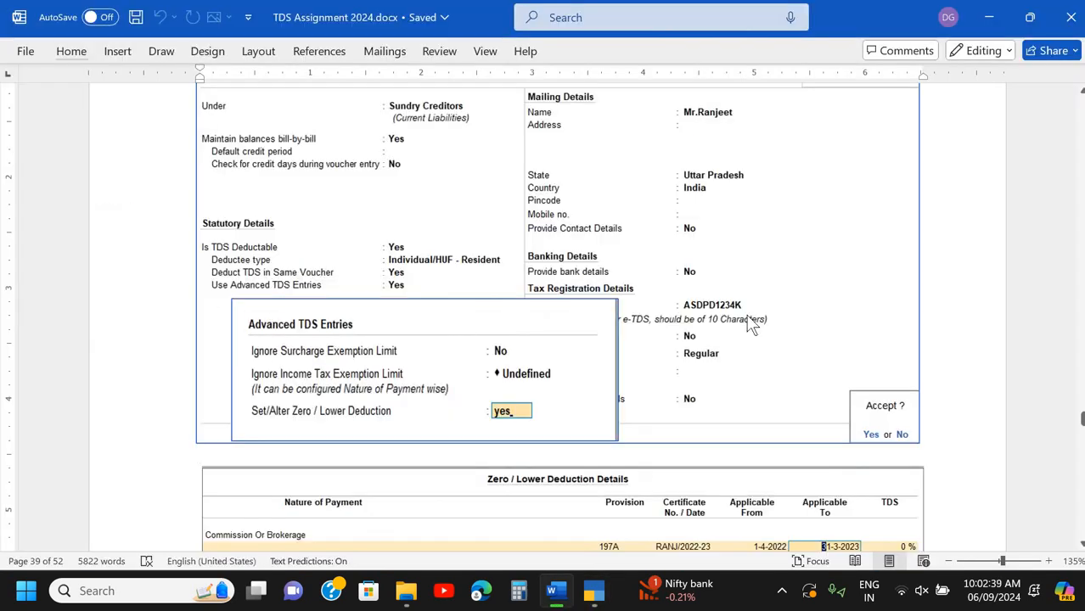
pyautogui.hotkey('alt', 'Tab')
pyautogui.write('K')
pyautogui.press('Return')
# Enter the street and locality line of the party's mailing address, copying it from the invoice in the Word assignment.
pyautogui.press('Up')
pyautogui.press('Up')
pyautogui.press('Up')
pyautogui.press('Up')
pyautogui.press('Up')
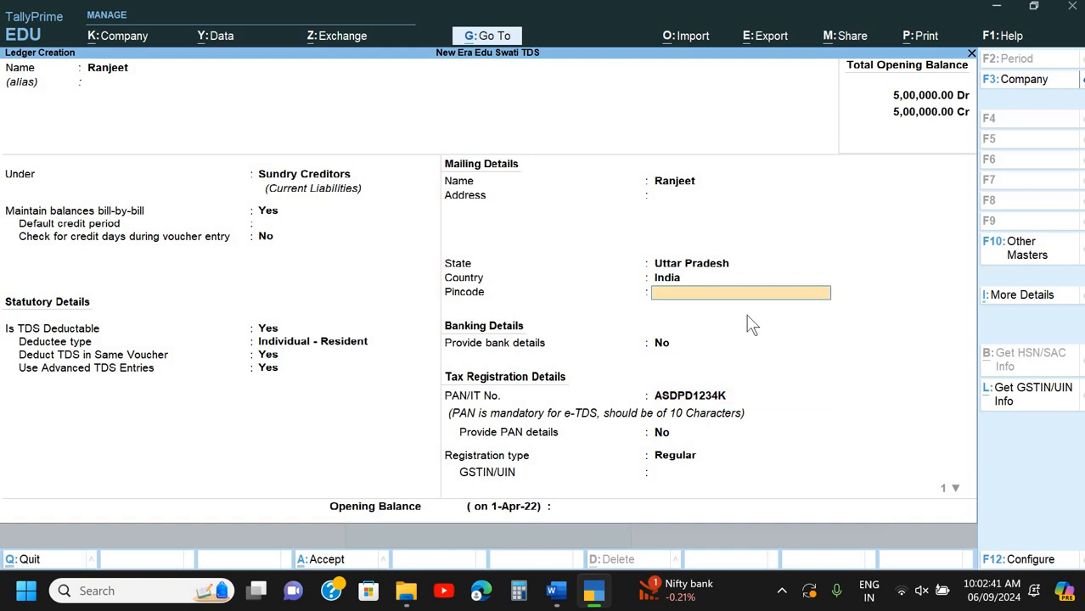
pyautogui.hotkey('alt', 'Tab')
pyautogui.scroll(20, 747, 319)
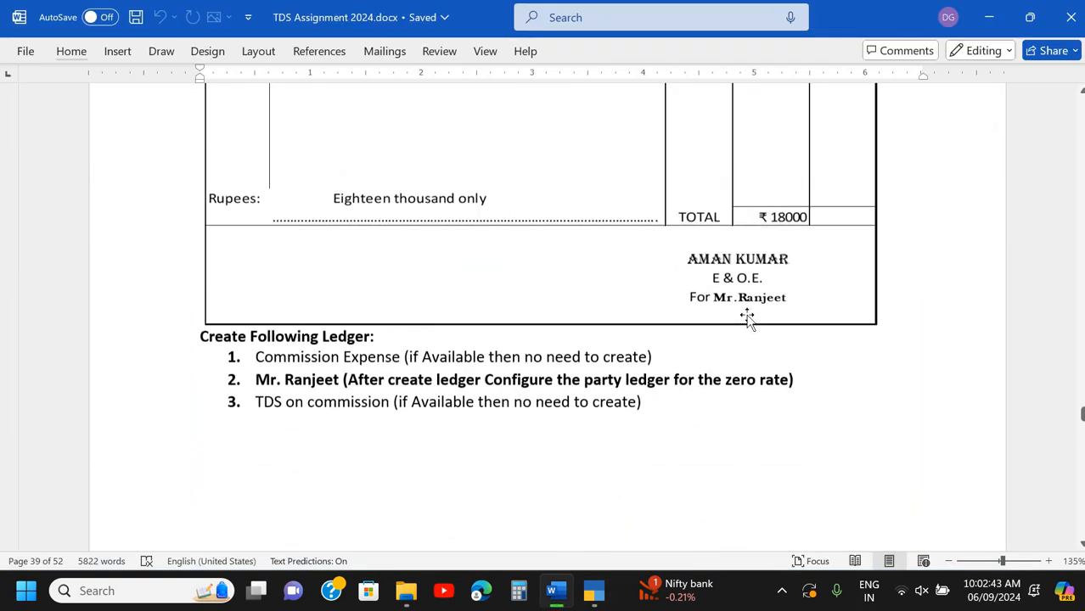
pyautogui.hotkey('alt', 'Tab')
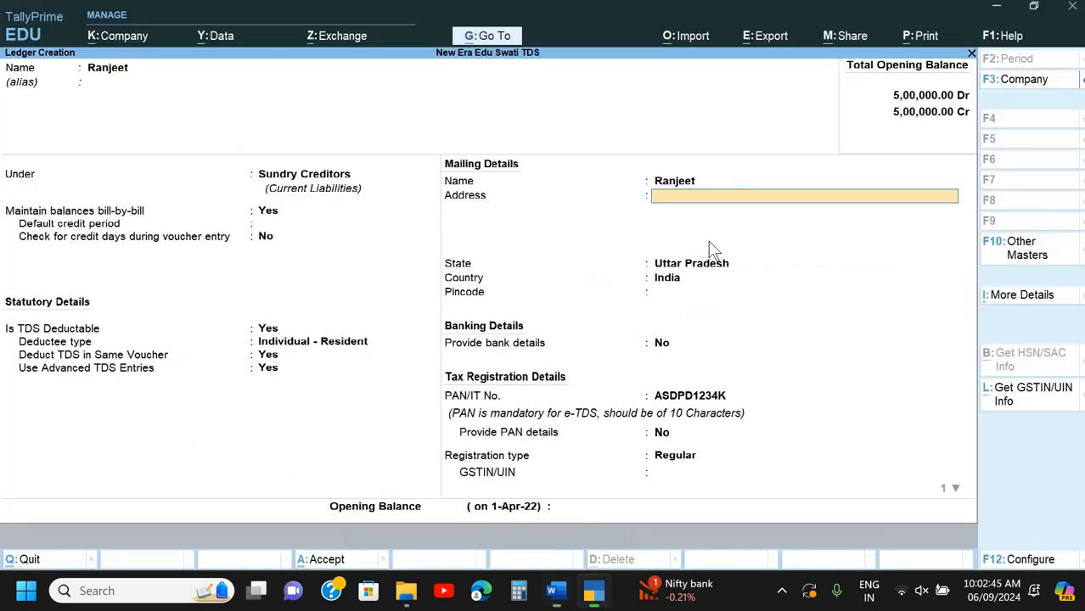
pyautogui.write('NH-24')
pyautogui.hotkey('alt', 'Tab')
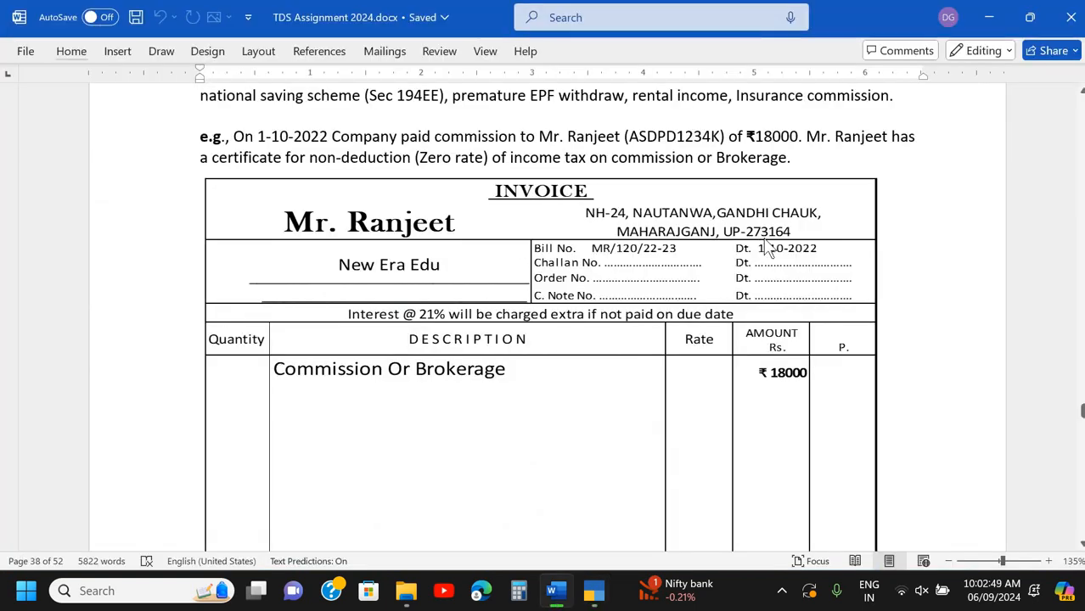
pyautogui.hotkey('alt', 'Tab')
pyautogui.write(', Na')
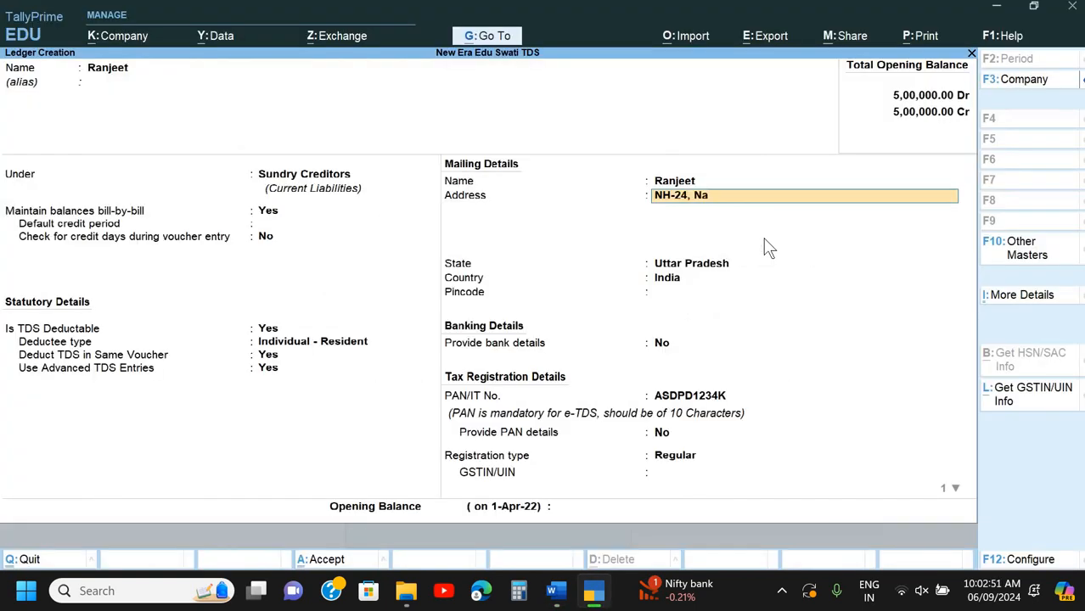
pyautogui.write('utanwa')
pyautogui.hotkey('alt', 'Tab')
pyautogui.hotkey('alt', 'Tab')
pyautogui.write(', G')
pyautogui.write('dhi Chauk')
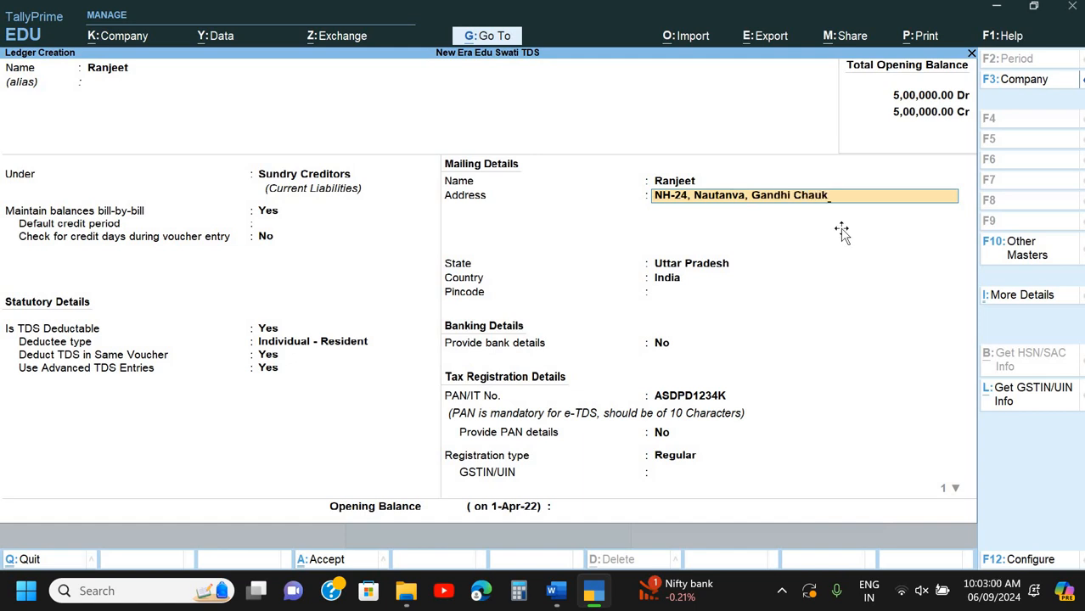
# Add the district and state as the second line of the party's mailing address, following the invoice in Word.
pyautogui.hotkey('alt', 'Tab')
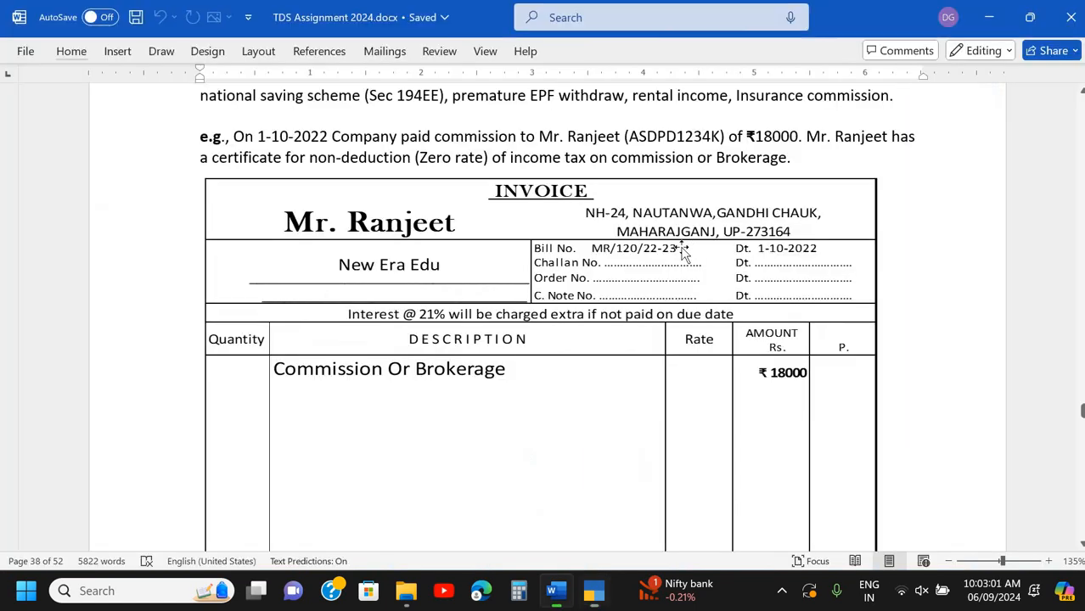
pyautogui.hotkey('alt', 'Tab')
pyautogui.write('M')
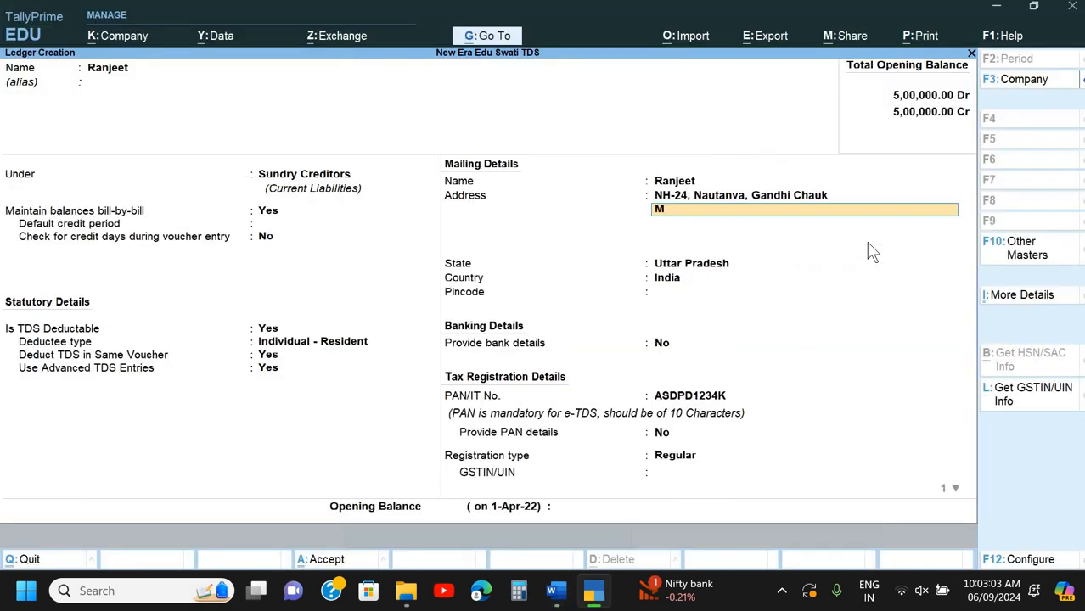
pyautogui.write('aharajganj')
pyautogui.hotkey('alt', 'Tab')
pyautogui.hotkey('alt', 'Tab')
pyautogui.write('UP')
# Enter the party's pincode from the Word invoice, keeping state Uttar Pradesh, country India and no bank details.
pyautogui.hotkey('alt', 'Tab')
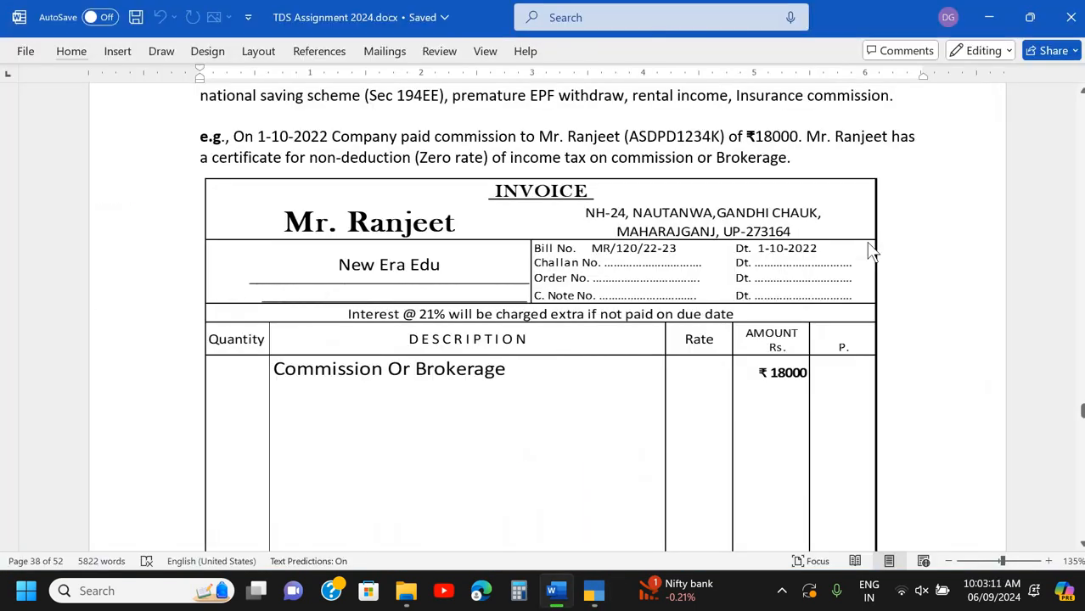
pyautogui.hotkey('alt', 'Tab')
pyautogui.press('Return')
pyautogui.press('Return')
pyautogui.press('Return')
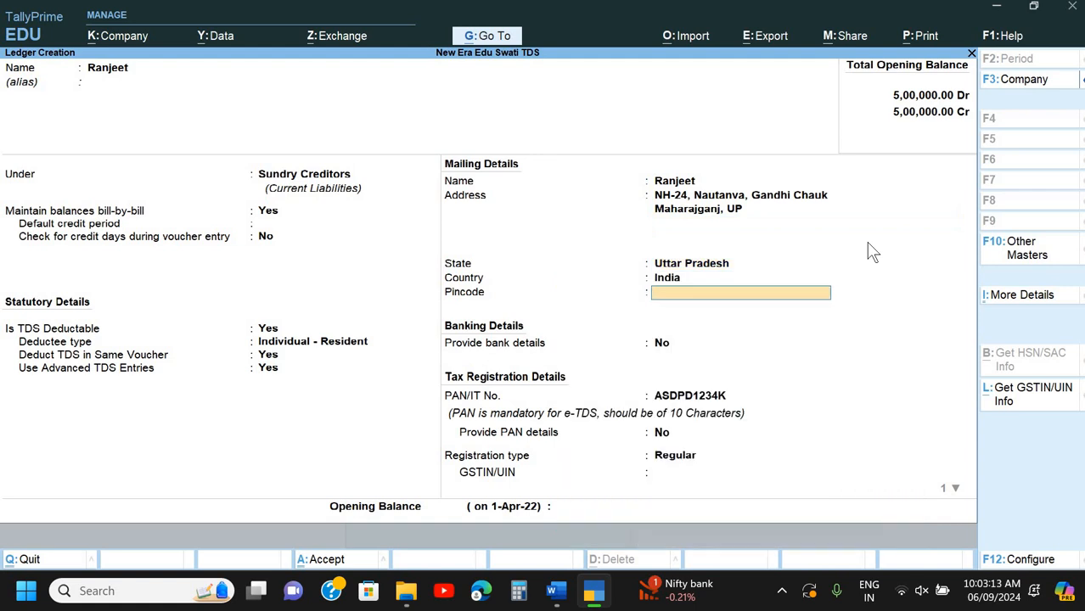
pyautogui.write('273')
pyautogui.hotkey('alt', 'Tab')
pyautogui.hotkey('alt', 'Tab')
pyautogui.write('164')
pyautogui.press('Return')
pyautogui.press('Return')
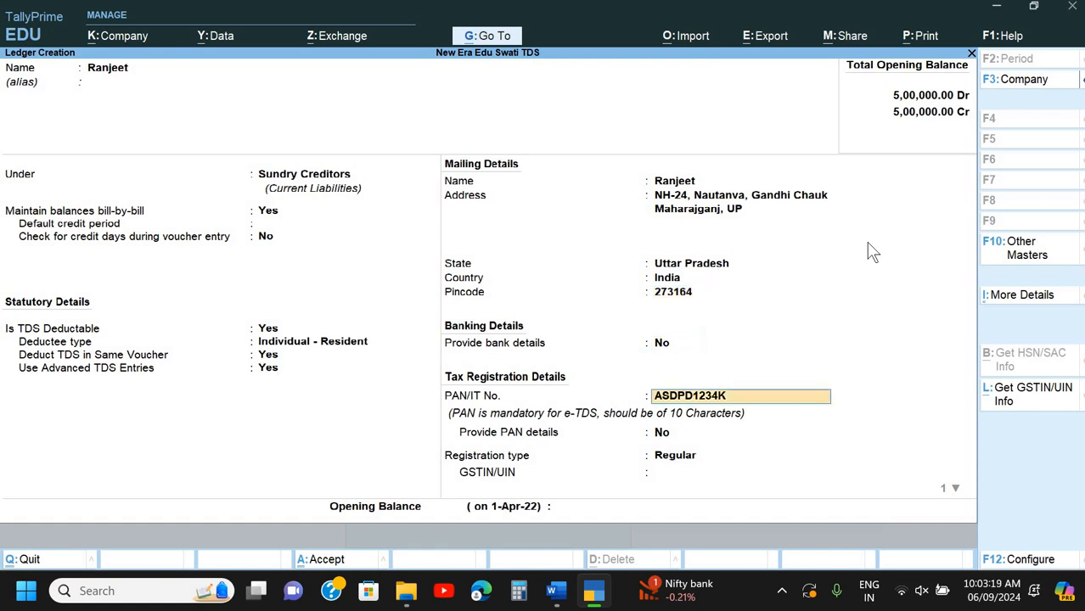
# Set the party's GST registration type to Unregistered/Consumer, leaving the PAN details option at No.
pyautogui.press('Return')
pyautogui.press('Return')
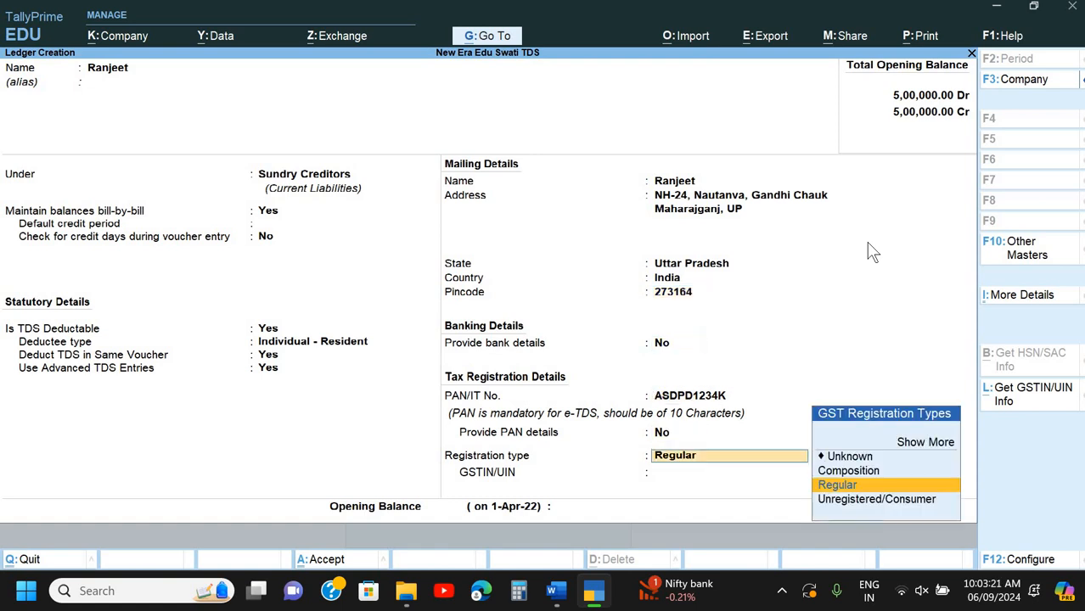
pyautogui.press('Up')
pyautogui.press('Up')
pyautogui.press('Up')
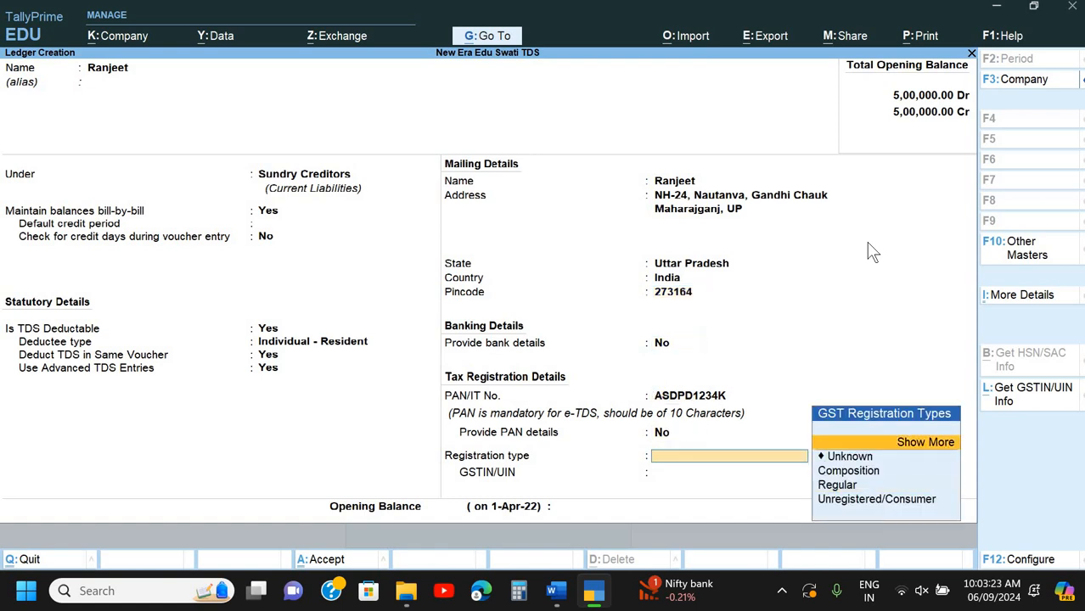
pyautogui.press('Down')
pyautogui.press('Down')
pyautogui.press('Down')
pyautogui.press('Down')
pyautogui.press('Return')
# Save the party ledger without additional GST details or an opening balance, and leave ledger creation.
pyautogui.press('Return')
pyautogui.press('Return')
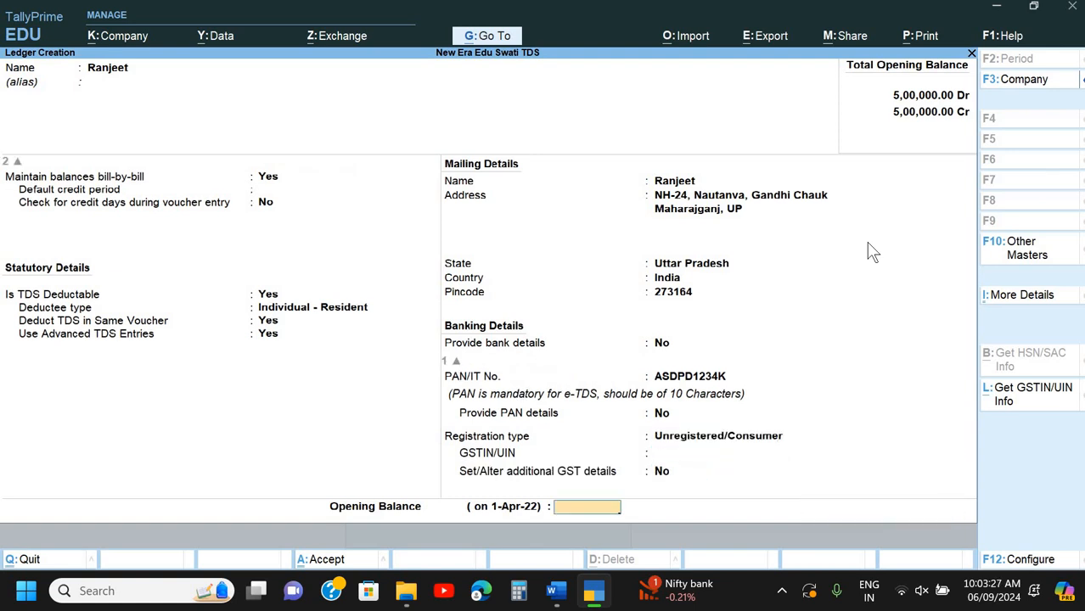
pyautogui.press('Return')
pyautogui.press('Return')
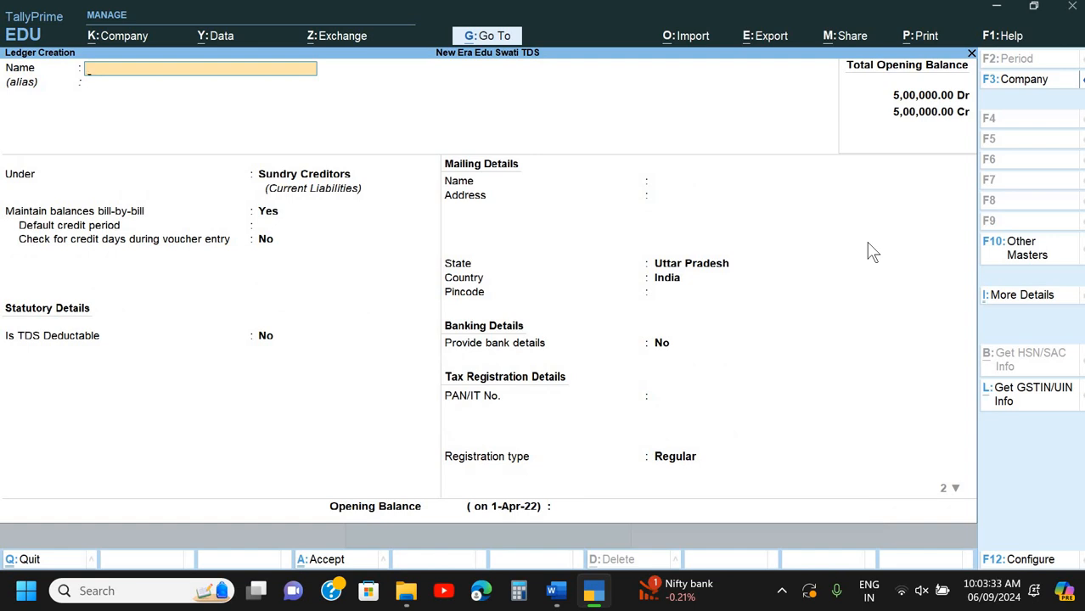
pyautogui.press('Escape')
# Start a Journal voucher with the voucher date set to 1-10 (1-Oct-22).
pyautogui.press('Down')
pyautogui.press('Down')
pyautogui.press('Down')
pyautogui.press('Down')
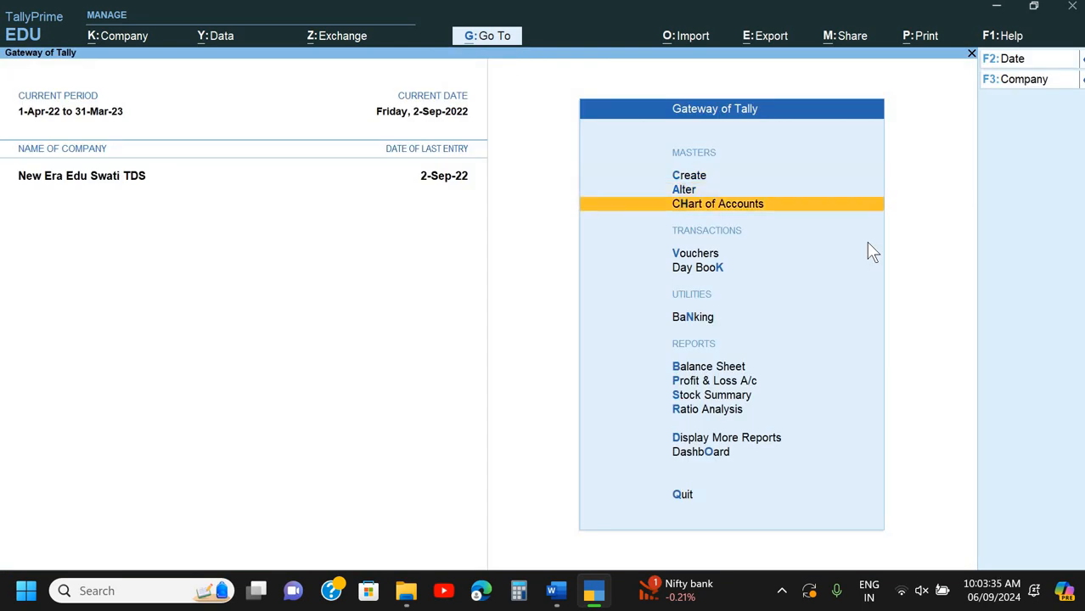
pyautogui.press('Up')
pyautogui.press('Return')
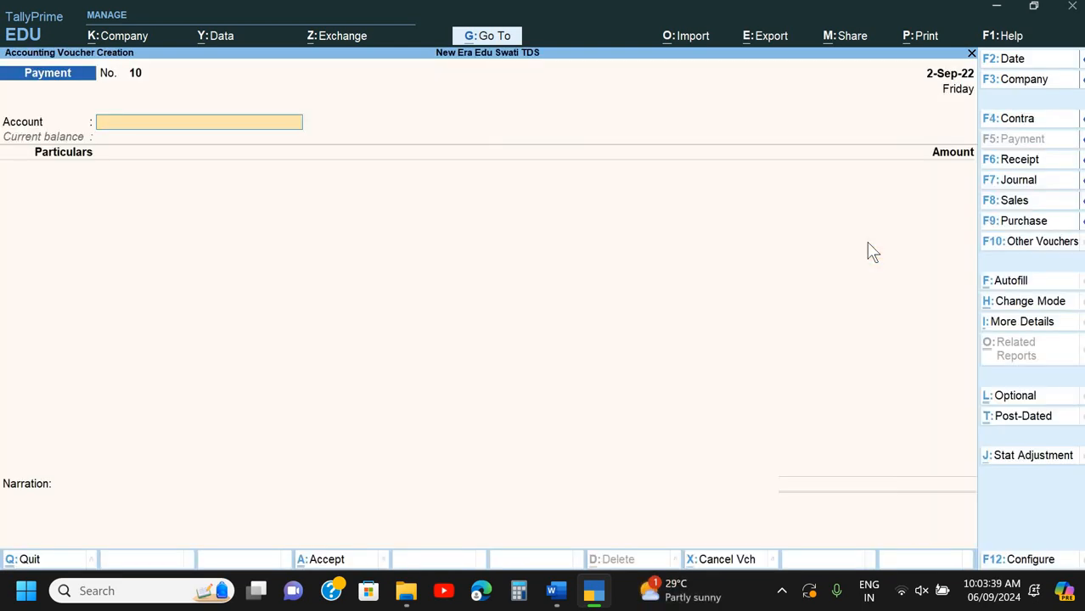
pyautogui.press('F2')
pyautogui.write('1-10')
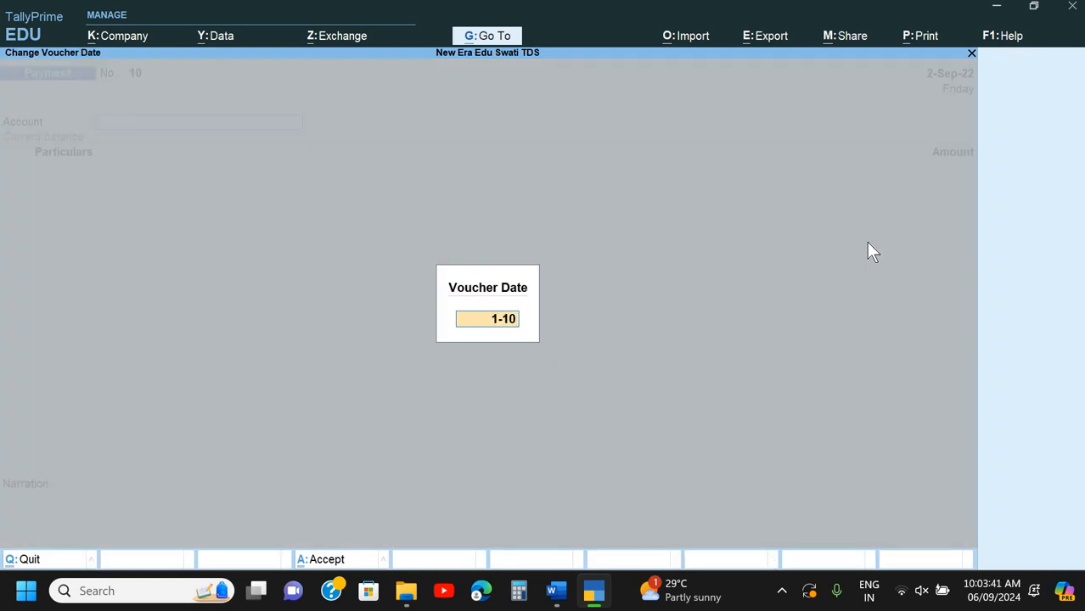
pyautogui.press('Return')
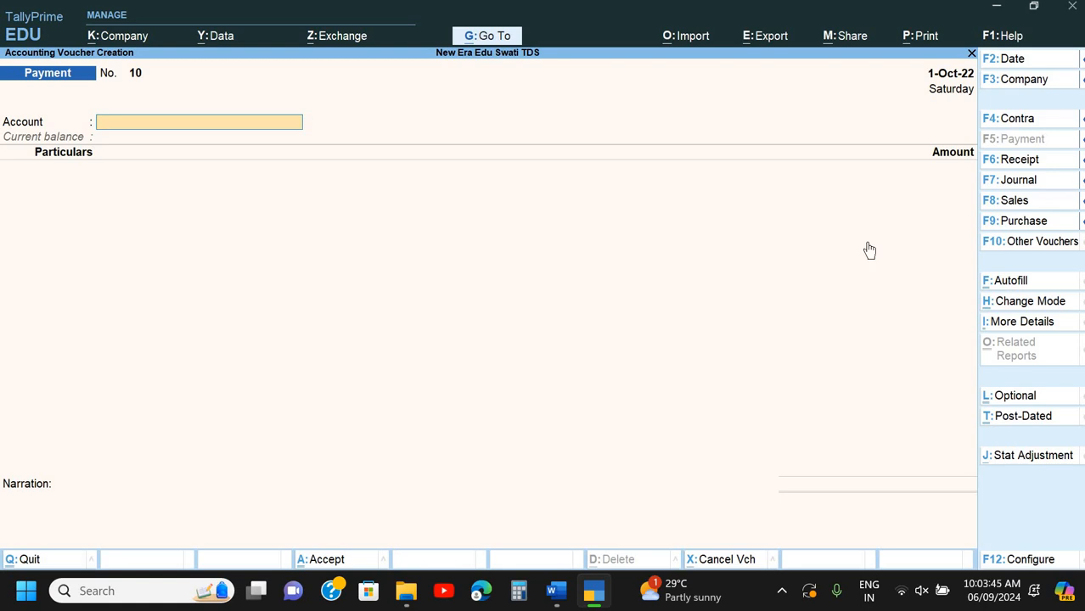
pyautogui.press('F7')
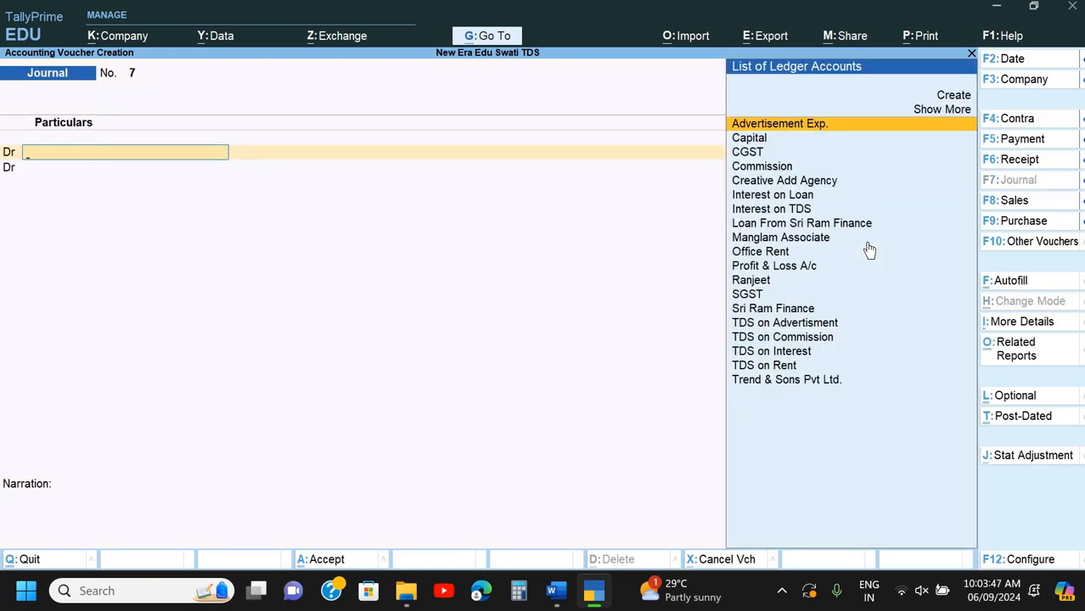
# Debit the Commission ledger with 18,000 in the journal voucher.
pyautogui.press('Down')
pyautogui.press('Down')
pyautogui.press('Down')
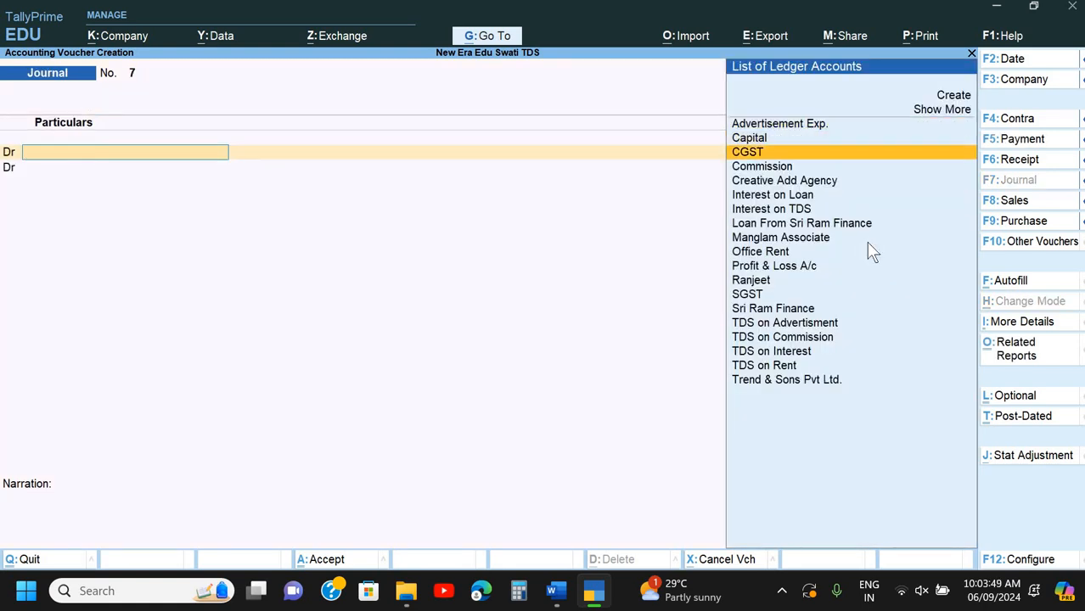
pyautogui.press('Return')
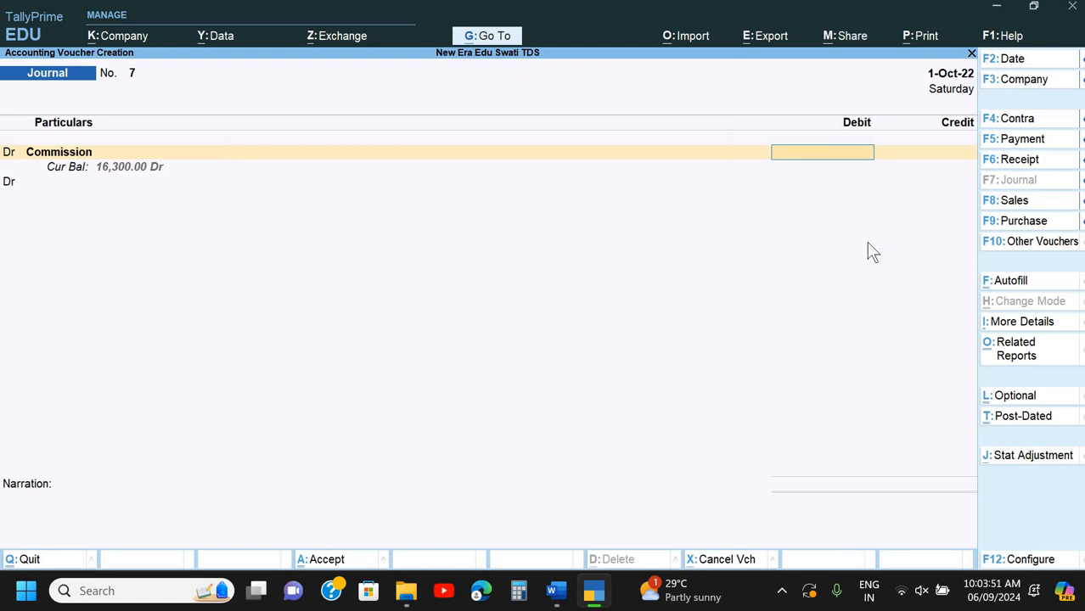
pyautogui.write('18000')
pyautogui.press('Return')
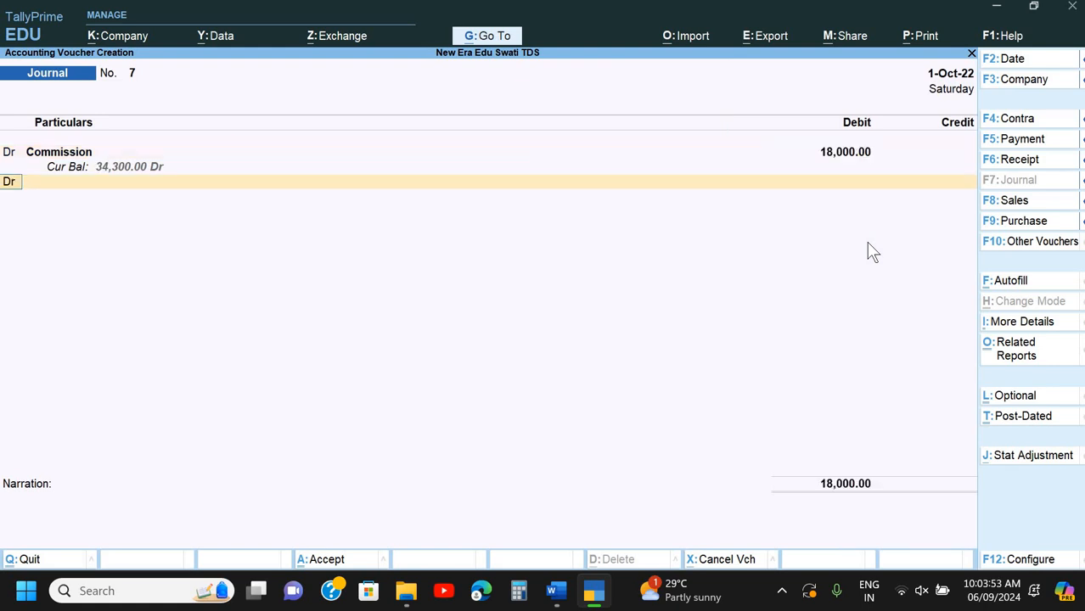
# Credit the new commission payee's ledger with the full 18,000.
pyautogui.press('c')
pyautogui.press('Return')
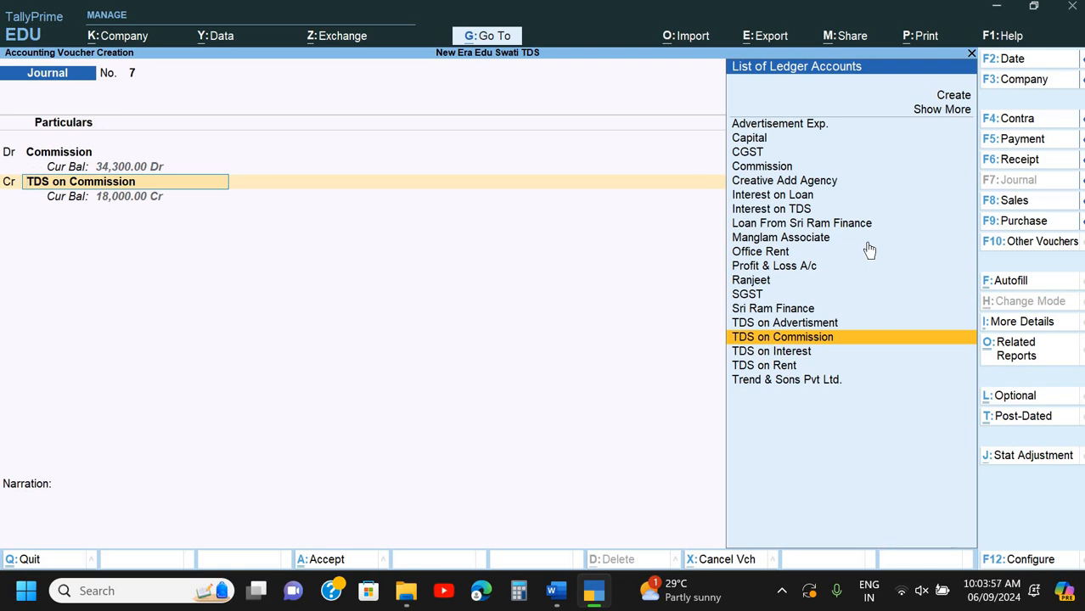
pyautogui.write('Ra')
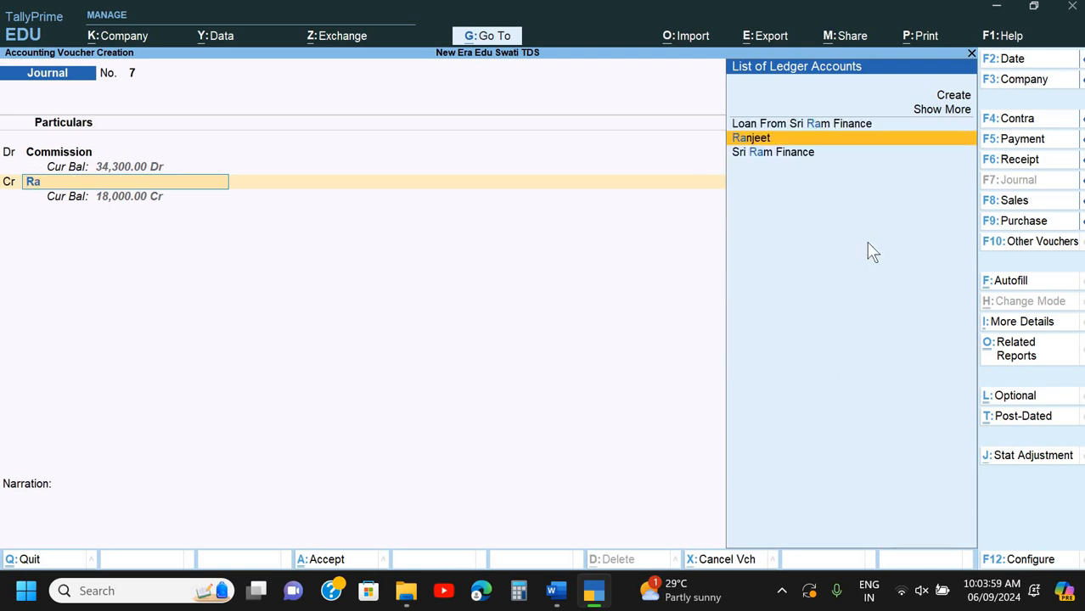
pyautogui.press('Return')
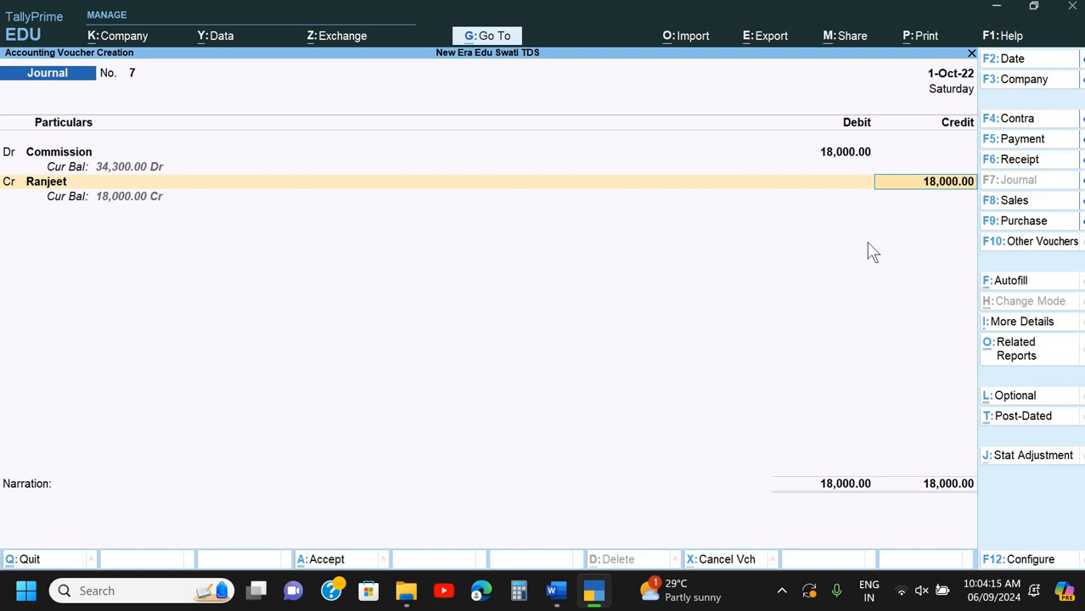
pyautogui.press('Return')
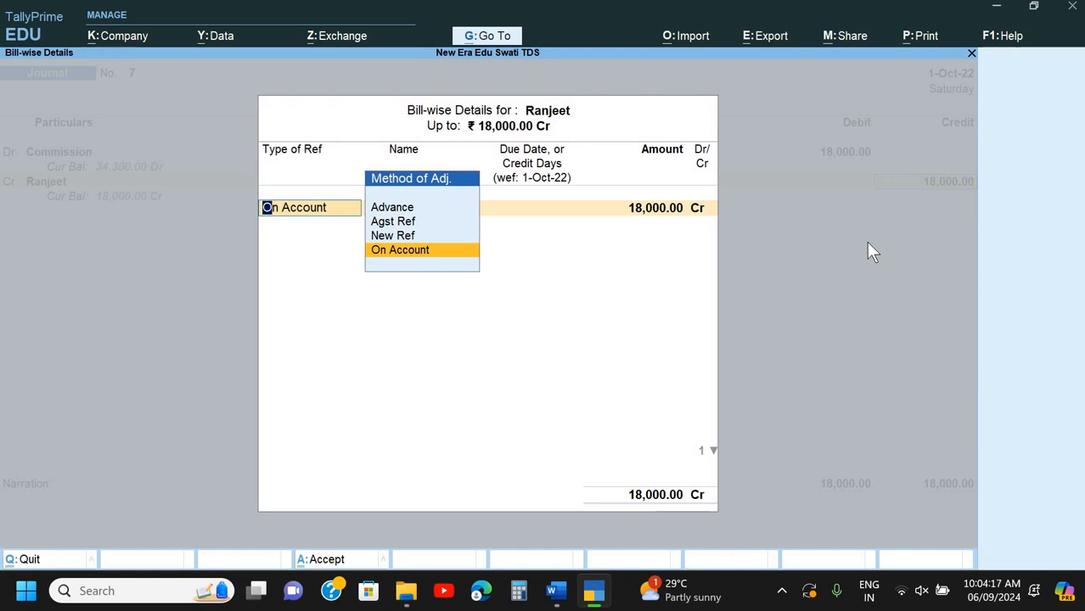
# Make the party's bill-wise entry a New Ref named MR/120/22-23, the bill number on the Word invoice.
pyautogui.press('Up')
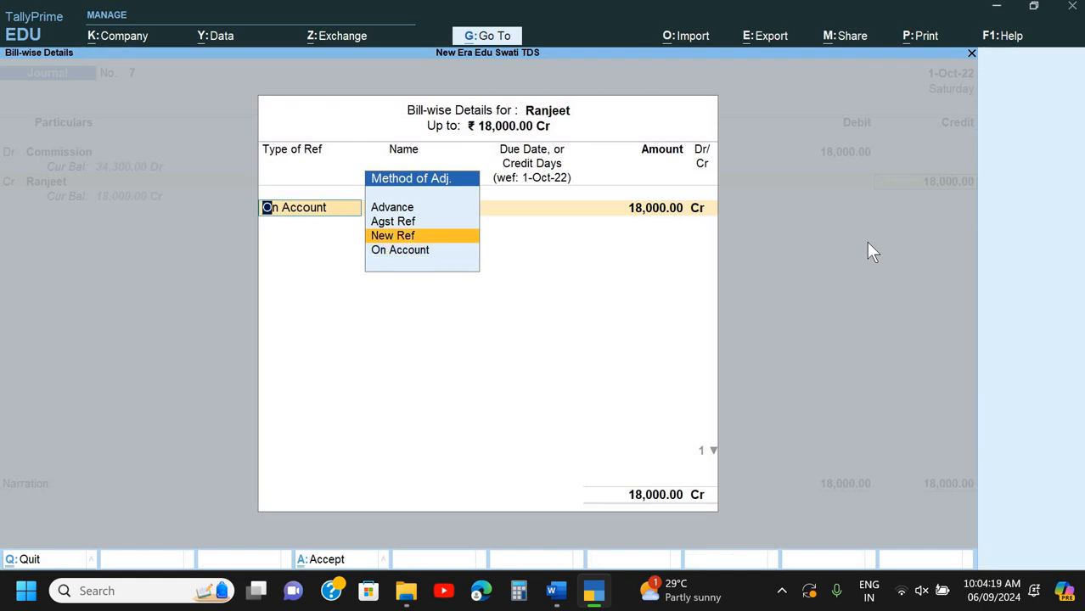
pyautogui.press('Return')
pyautogui.hotkey('alt', 'Tab')
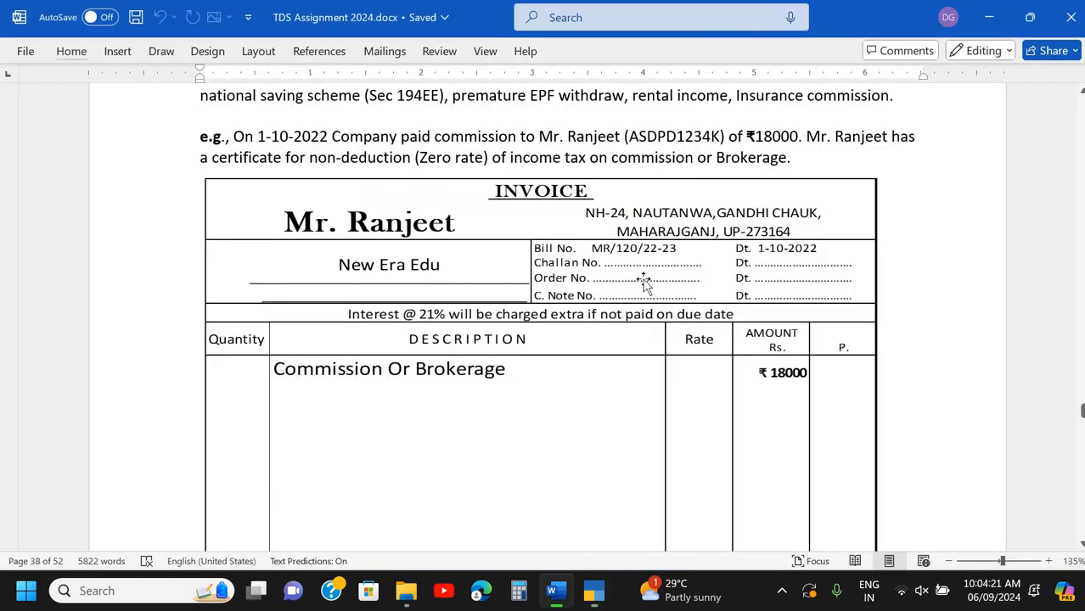
pyautogui.hotkey('alt', 'Tab')
pyautogui.write('M')
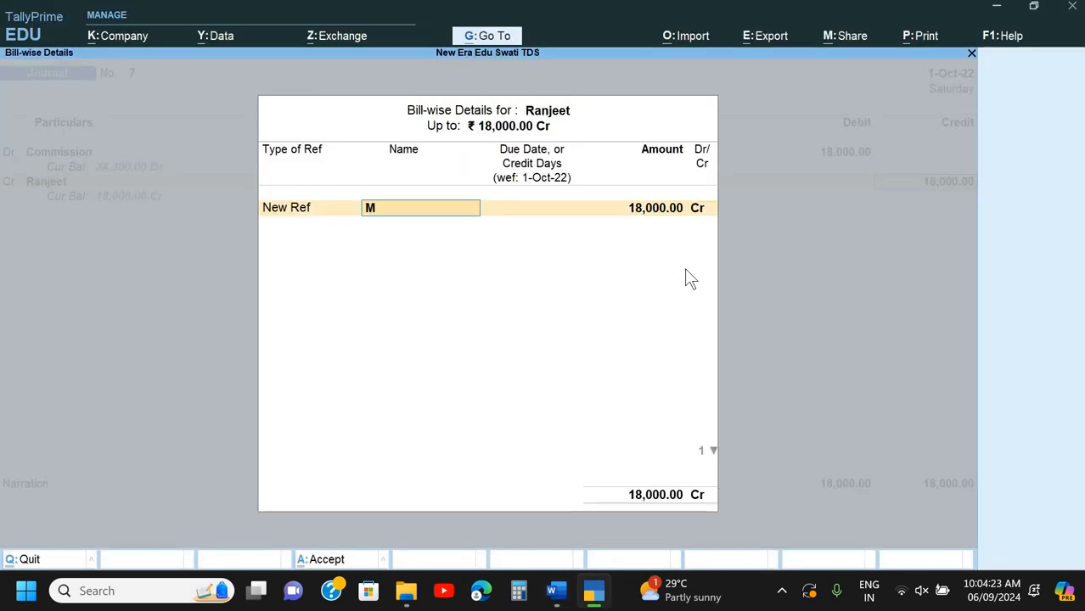
pyautogui.write('R/')
pyautogui.hotkey('alt', 'Tab')
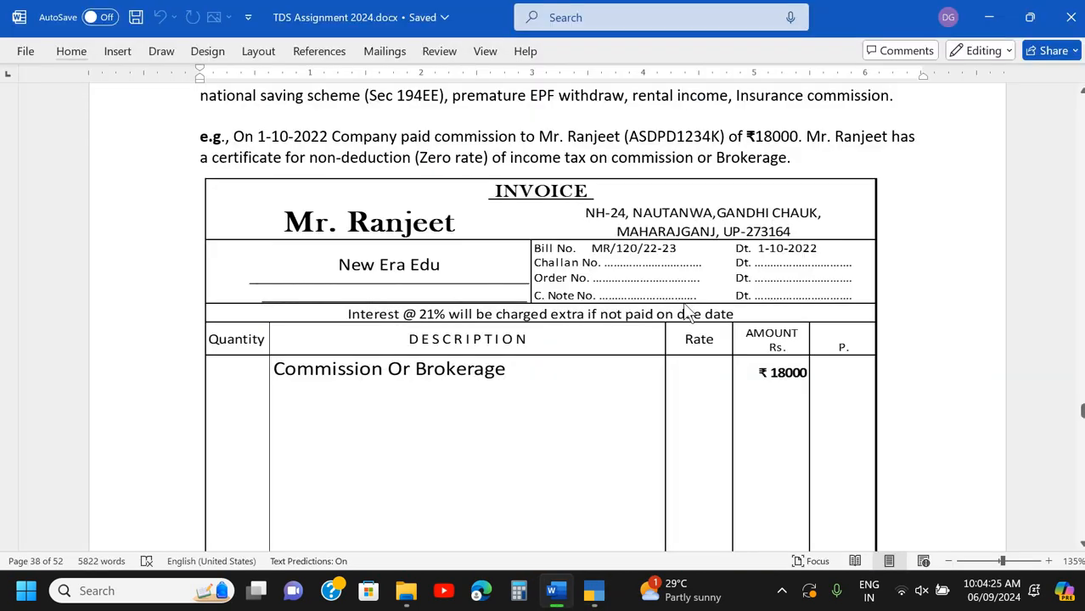
pyautogui.hotkey('alt', 'Tab')
pyautogui.write('120/')
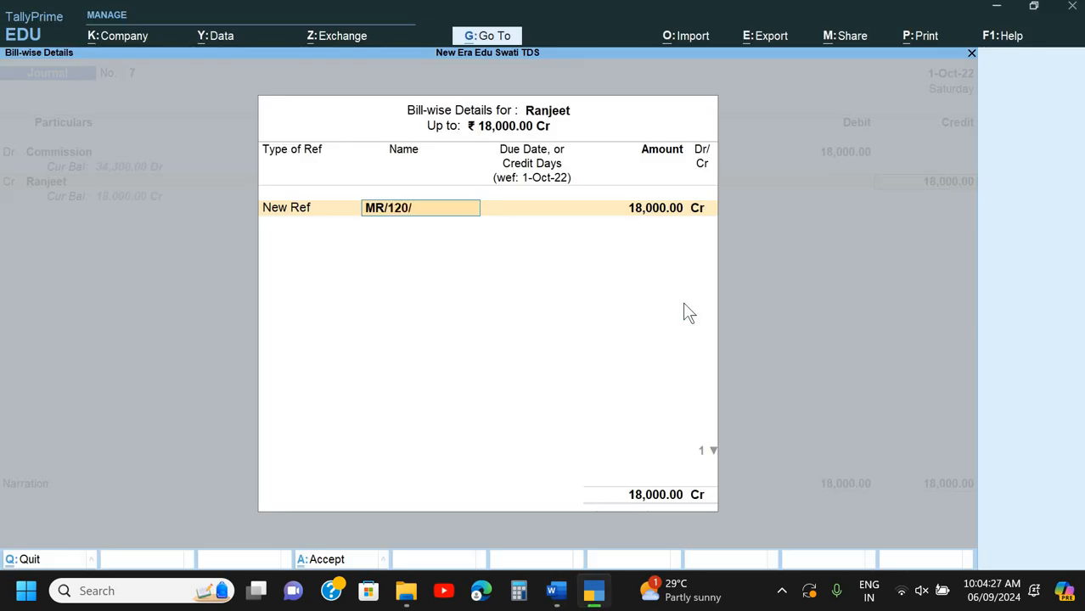
pyautogui.write('22-24')
pyautogui.press('BackSpace')
pyautogui.write('3')
# Accept the bill-wise allocation of 18,000 and complete the journal voucher with the narration "Being exp. due".
pyautogui.press('Return')
pyautogui.press('Return')
pyautogui.press('Return')
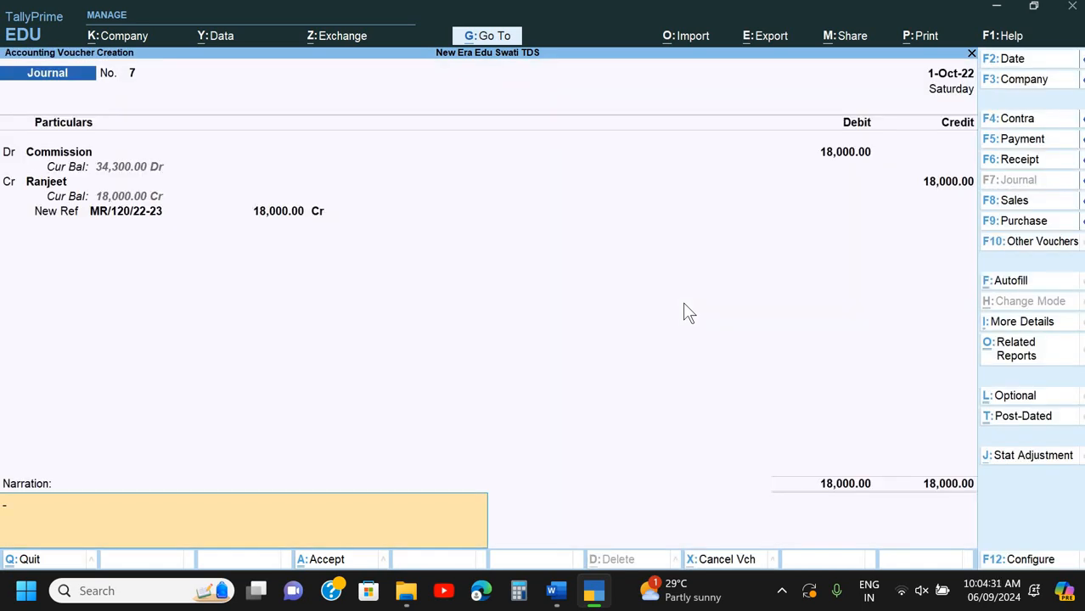
pyautogui.write('Being exp. due')
pyautogui.press('Return')
# Switch to the Word assignment and examine its sample journal voucher and TDS - Tax Analysis for the zero-rate commission.
pyautogui.hotkey('alt', 'Tab')
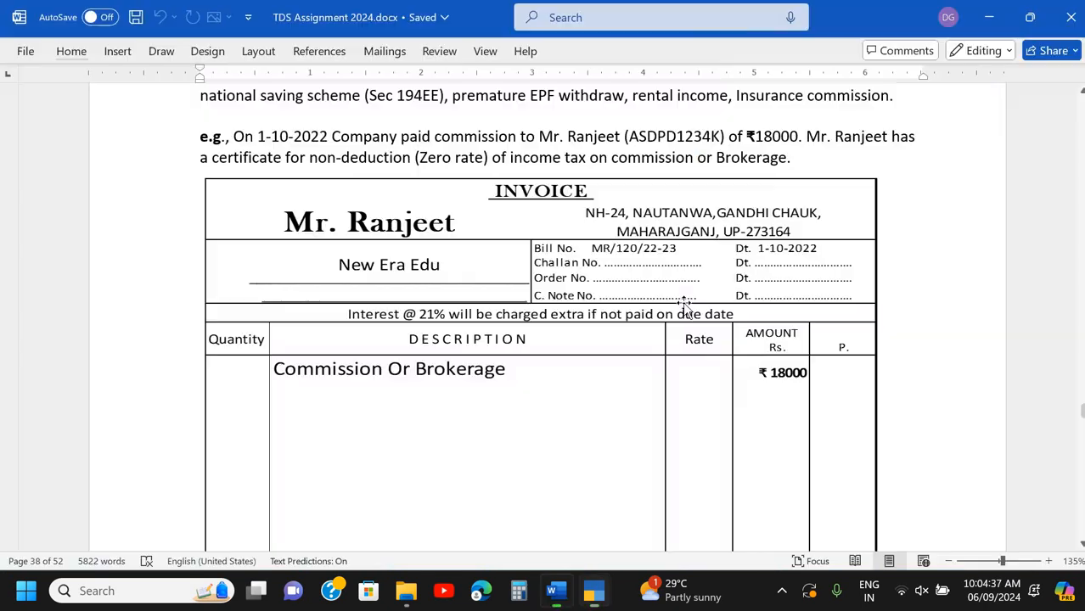
pyautogui.scroll(-5, 684, 307)
pyautogui.scroll(-12, 684, 307)
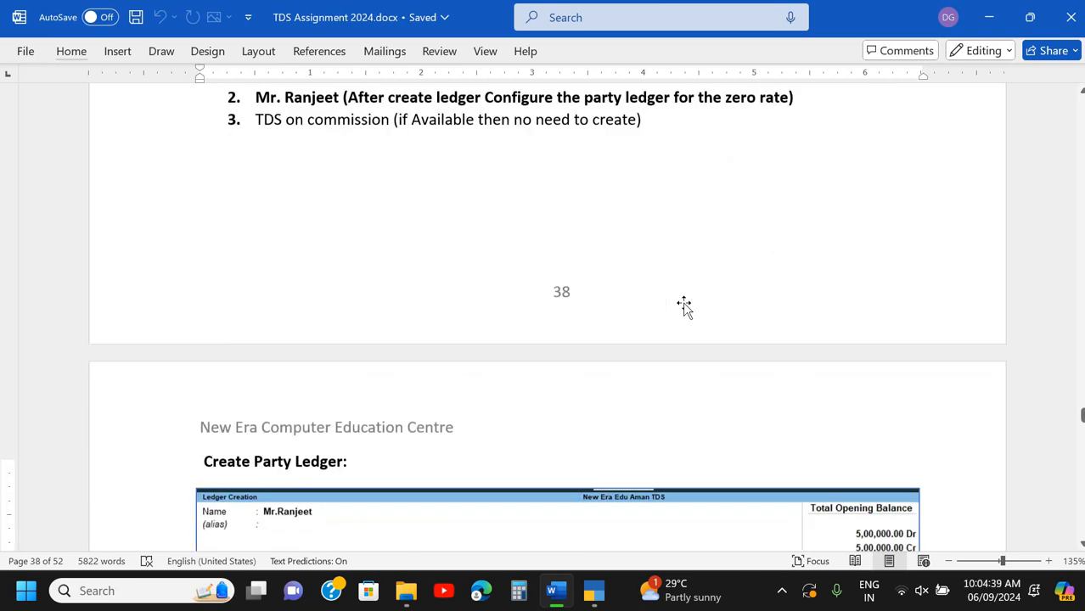
pyautogui.scroll(-9, 684, 307)
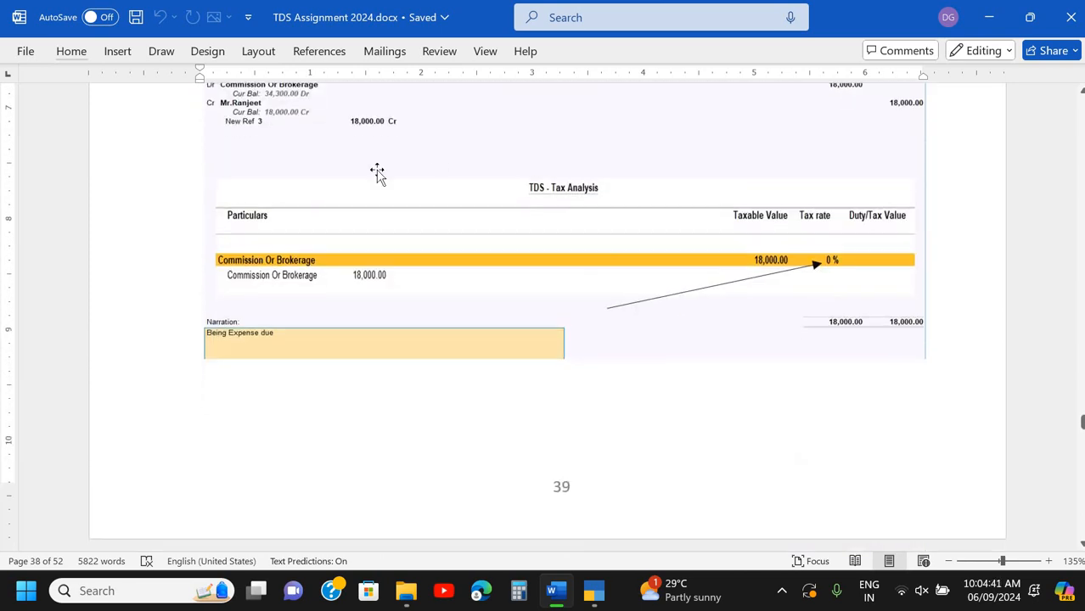
pyautogui.scroll(1, 782, 182)
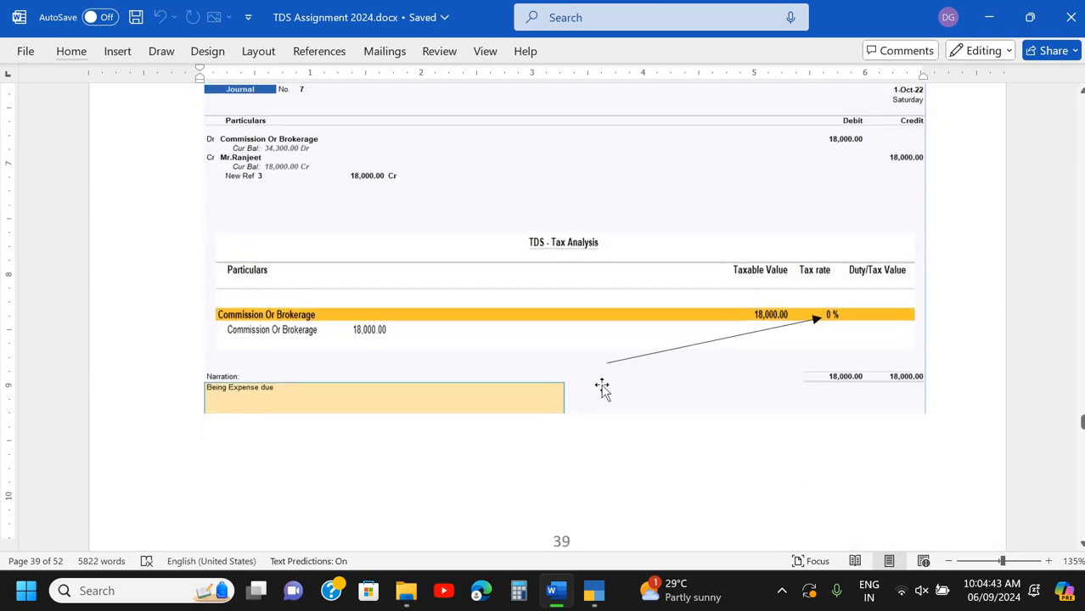
pyautogui.scroll(-1, 601, 388)
pyautogui.scroll(1, 407, 312)
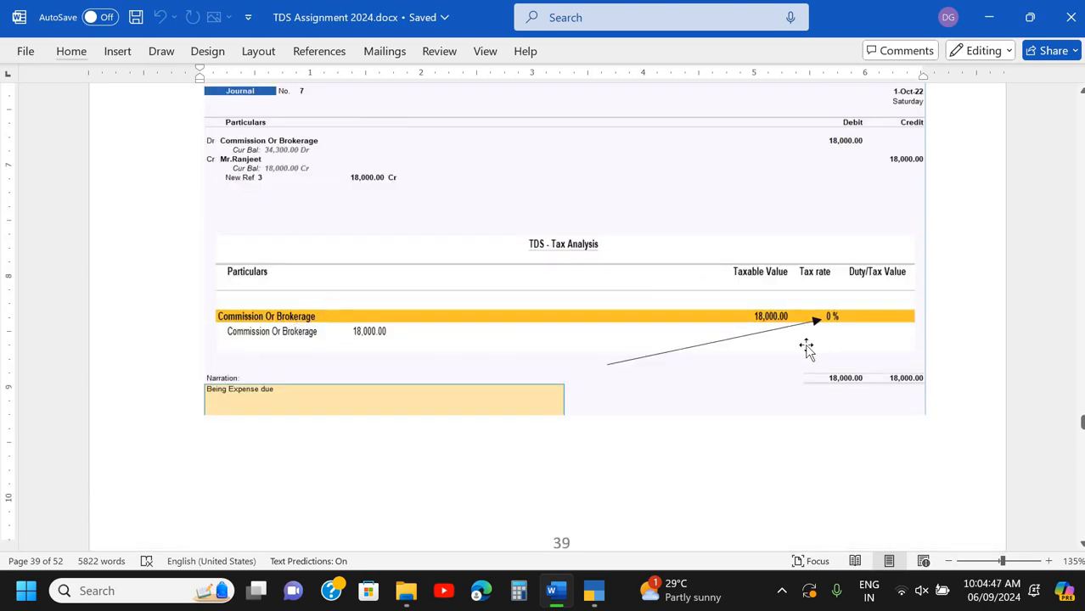
# Switch to TallyPrime, view the TDS - Tax Analysis of the commission journal voucher just recorded, and leave voucher entry.
pyautogui.hotkey('alt', 'Tab')
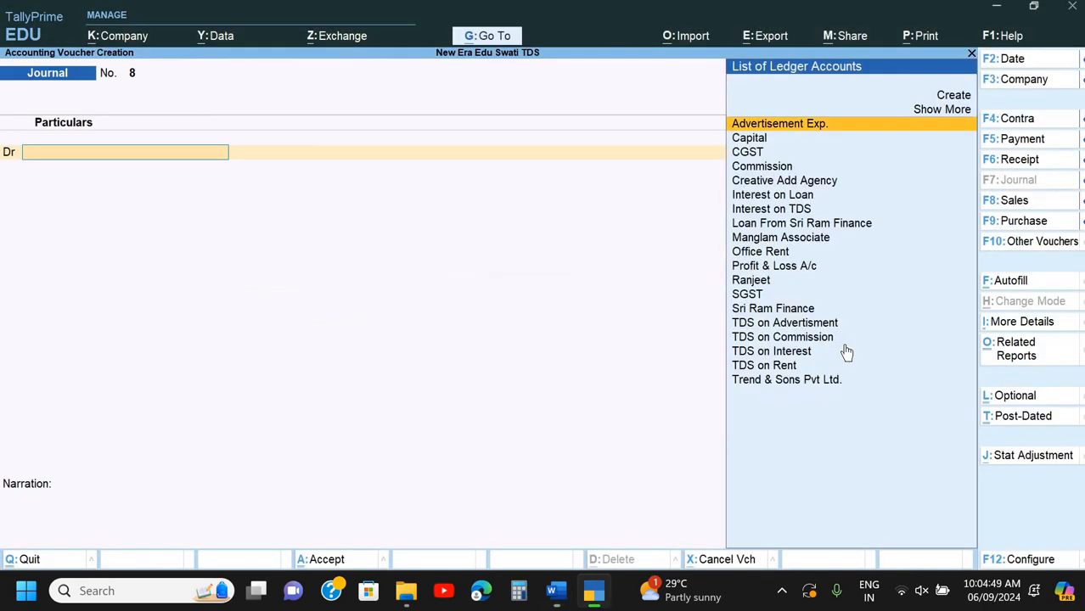
pyautogui.press('pageup')
pyautogui.hotkey('ctrl', 'o')
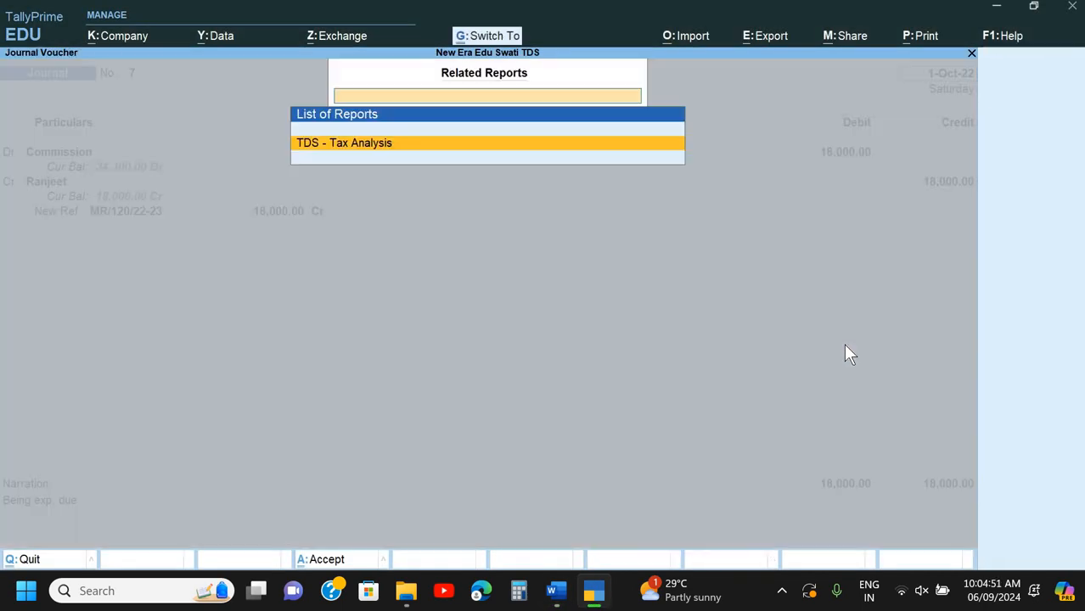
pyautogui.press('Return')
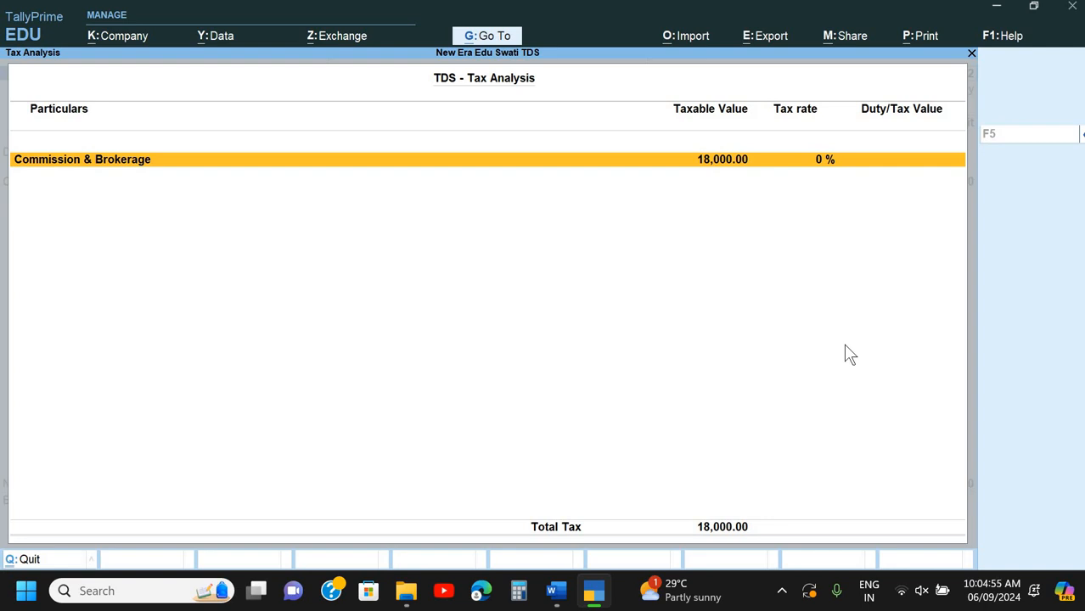
pyautogui.press('Escape')
pyautogui.press('Escape')
pyautogui.press('Escape')
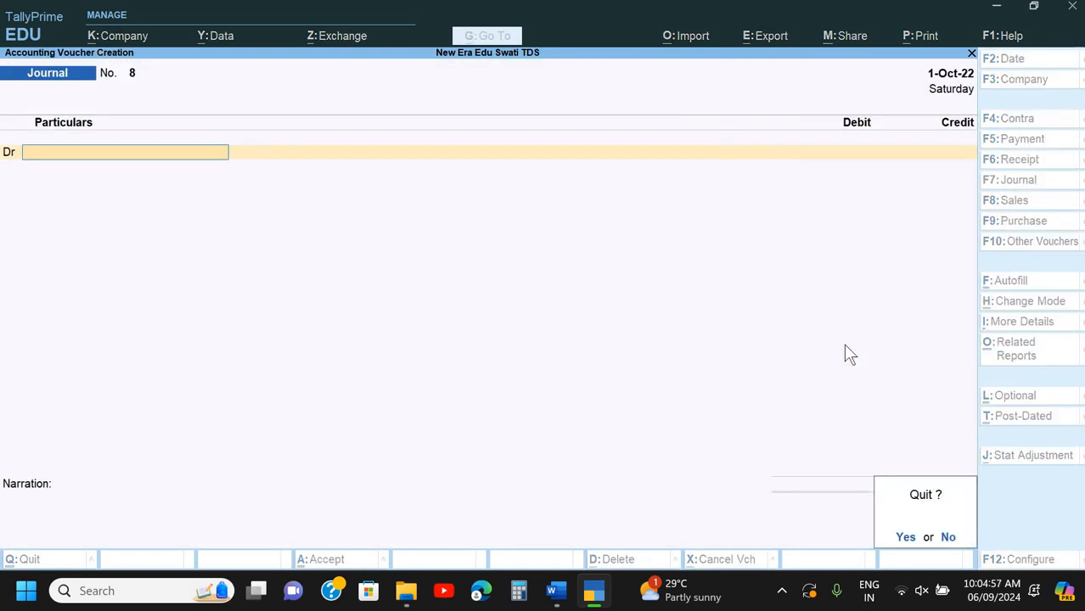
pyautogui.press('Return')
# Consult the Form 26Q check in the Word assignment and open the Form 26Q report from the TDS reports in TallyPrime.
pyautogui.hotkey('alt', 'Tab')
pyautogui.scroll(-8, 843, 343)
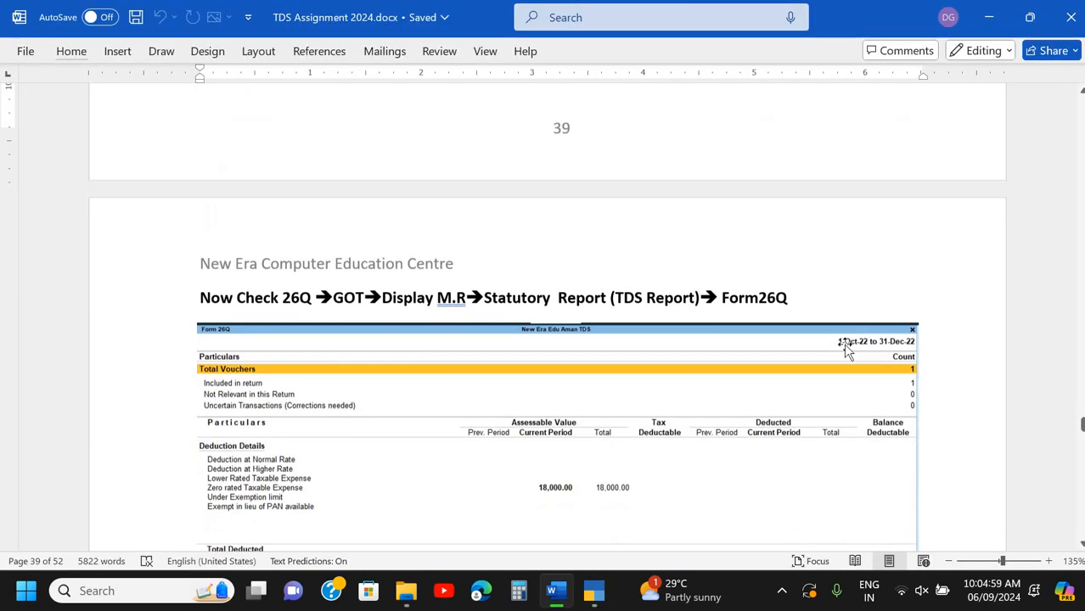
pyautogui.scroll(-2, 843, 343)
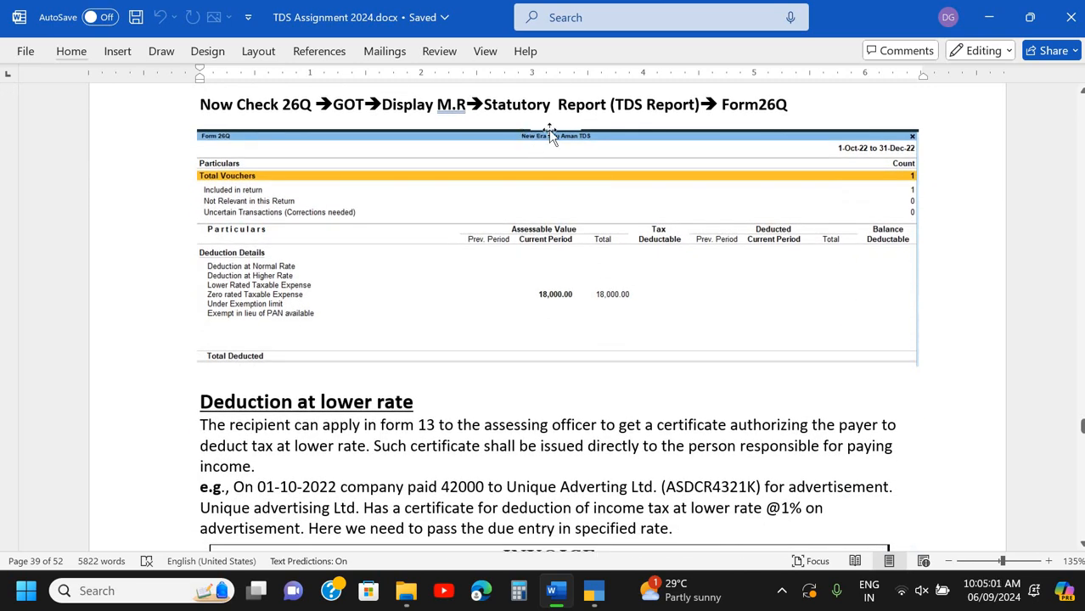
pyautogui.hotkey('alt', 'Tab')
pyautogui.press('Escape')
pyautogui.press('Escape')
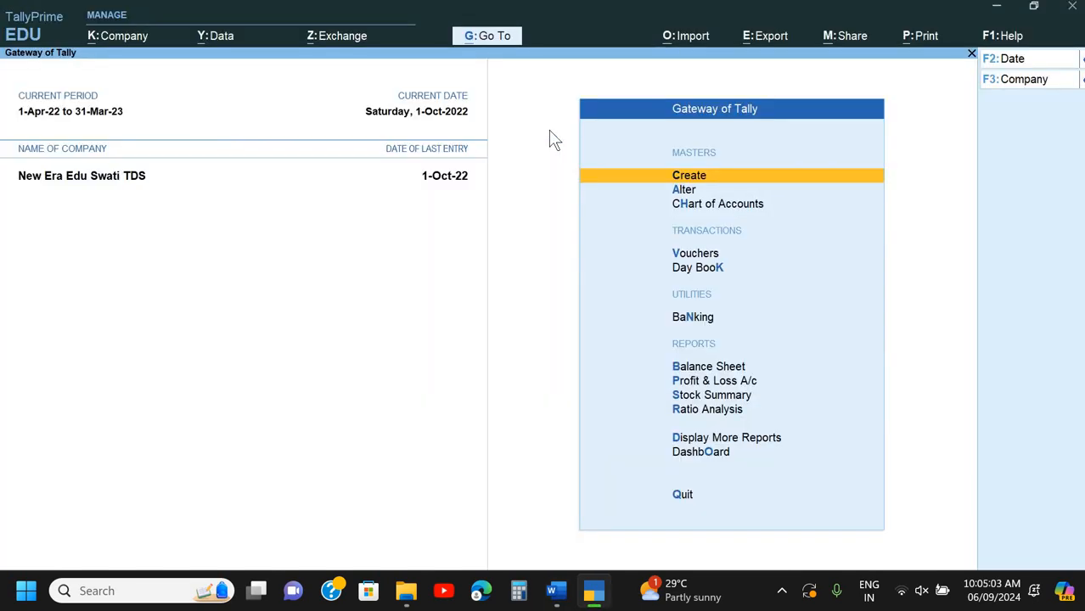
pyautogui.press('d')
pyautogui.press('o')
pyautogui.press('Down')
pyautogui.press('Return')
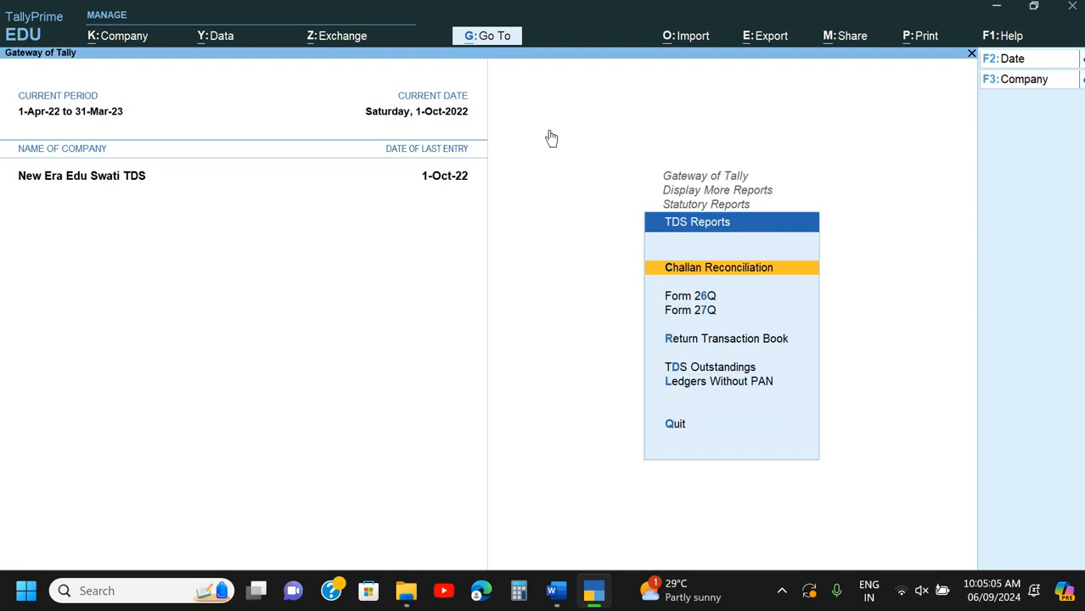
pyautogui.press('Down')
pyautogui.press('Return')
# Examine the Form 26Q deduction details down to Zero rated Taxable Expense, and return to the Gateway of Tally.
pyautogui.press('Down')
pyautogui.press('Down')
pyautogui.press('Down')
pyautogui.press('Down')
pyautogui.press('Down')
pyautogui.press('Down')
pyautogui.press('Down')
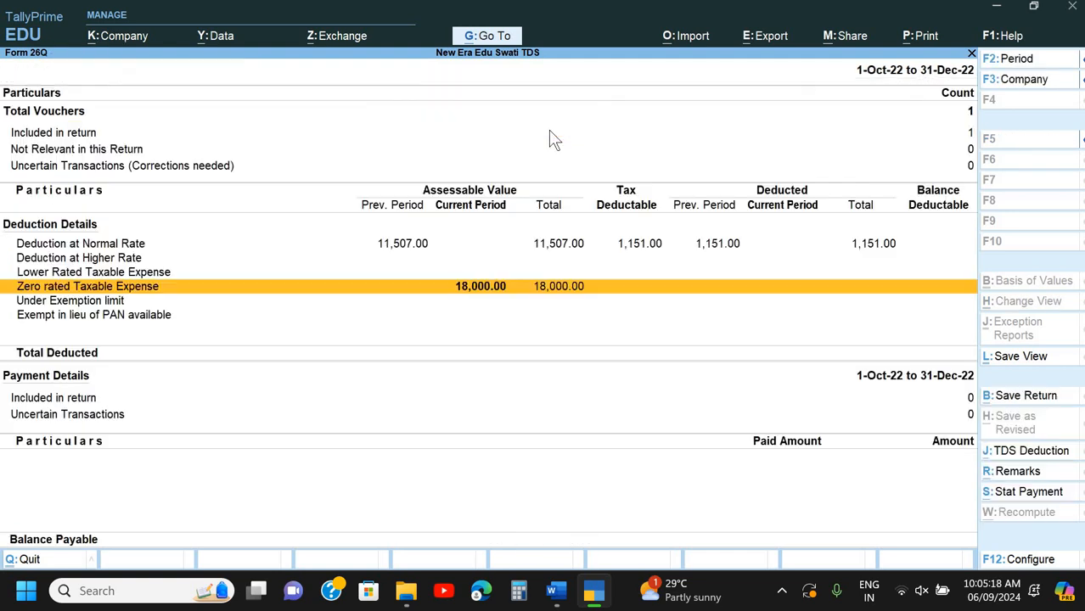
pyautogui.press('Escape')
pyautogui.press('Escape')
pyautogui.press('Escape')
pyautogui.press('Escape')
pyautogui.press('Escape')
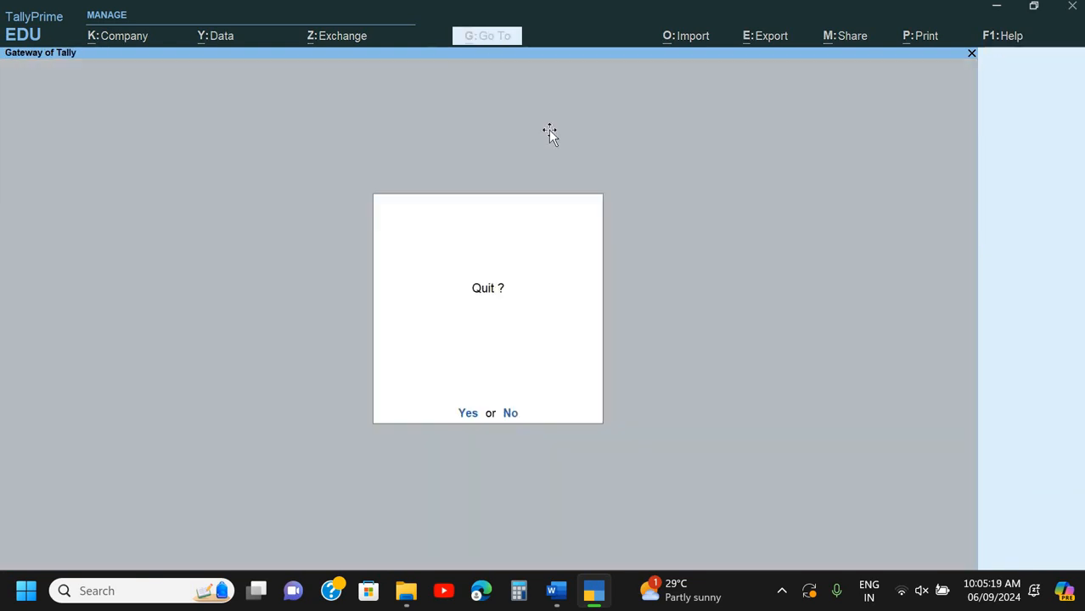
pyautogui.press('Escape')
# Switch to Word and read the Deduction at lower rate example, the Unique Advertising Ltd. invoice and the list of ledgers to create.
pyautogui.hotkey('alt', 'Tab')
pyautogui.scroll(-5, 550, 136)
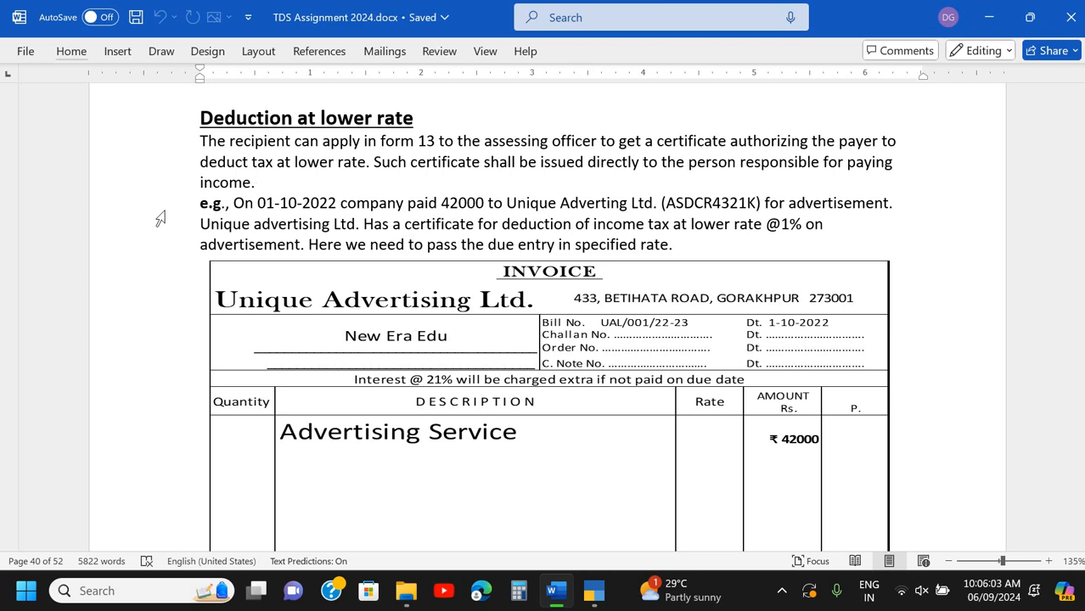
pyautogui.scroll(-1, 264, 217)
pyautogui.scroll(-1, 267, 217)
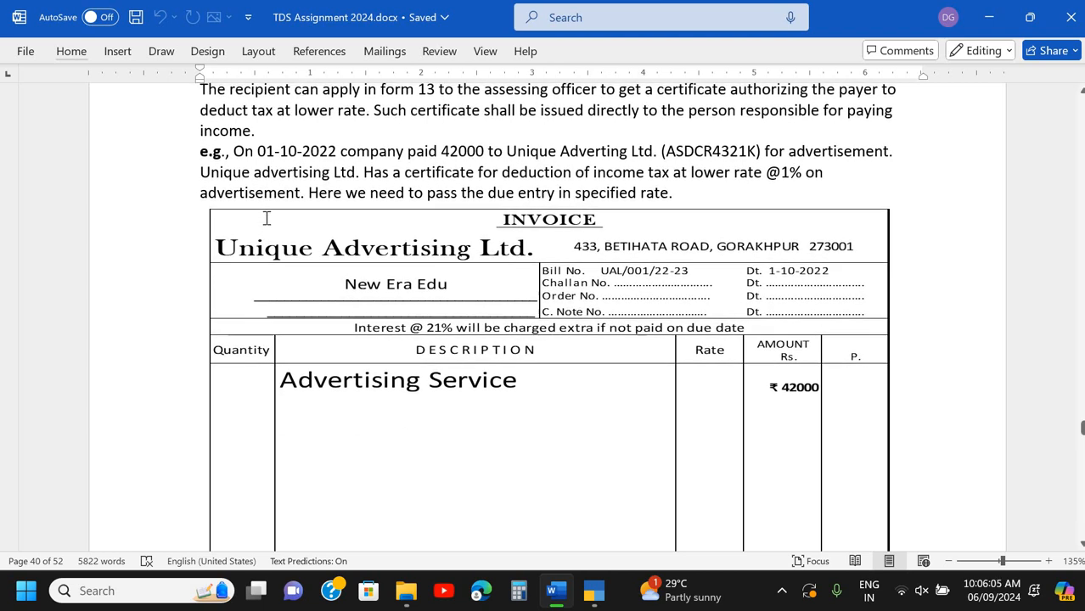
pyautogui.scroll(1, 267, 217)
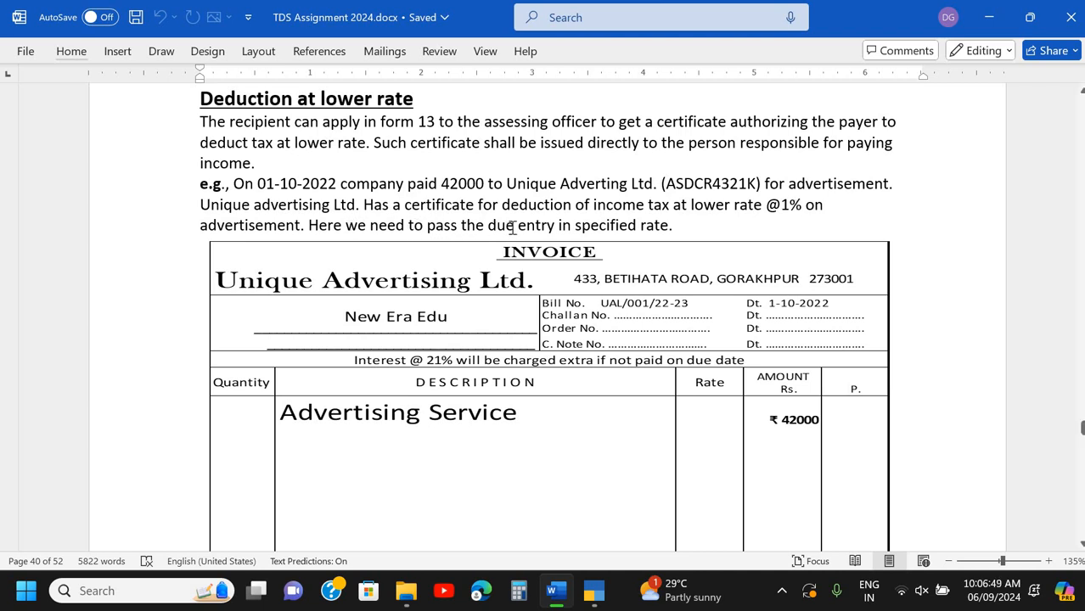
pyautogui.click(684, 225)
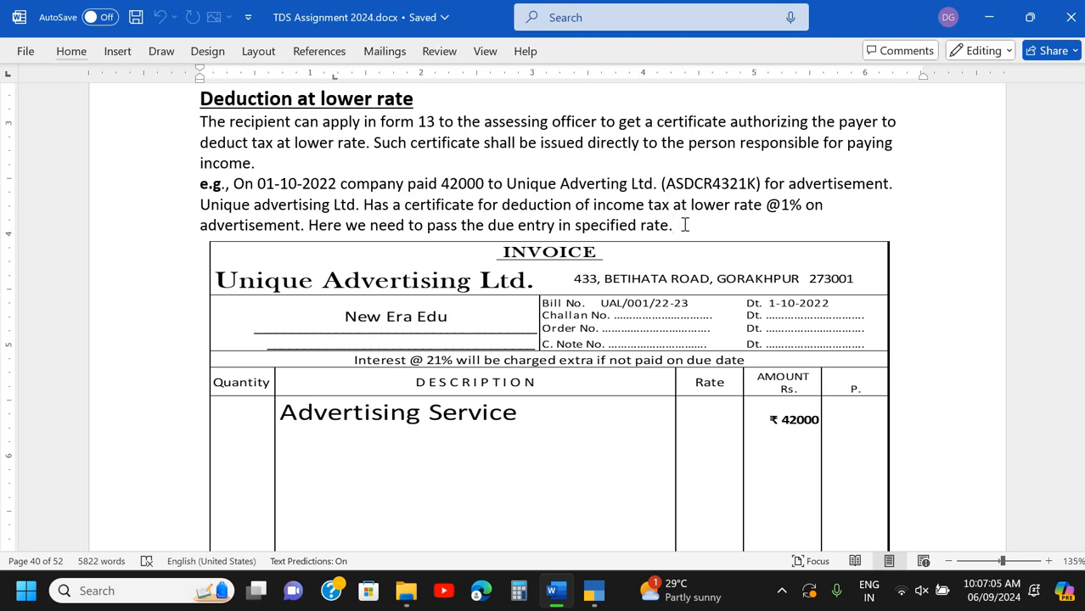
pyautogui.scroll(-8, 684, 224)
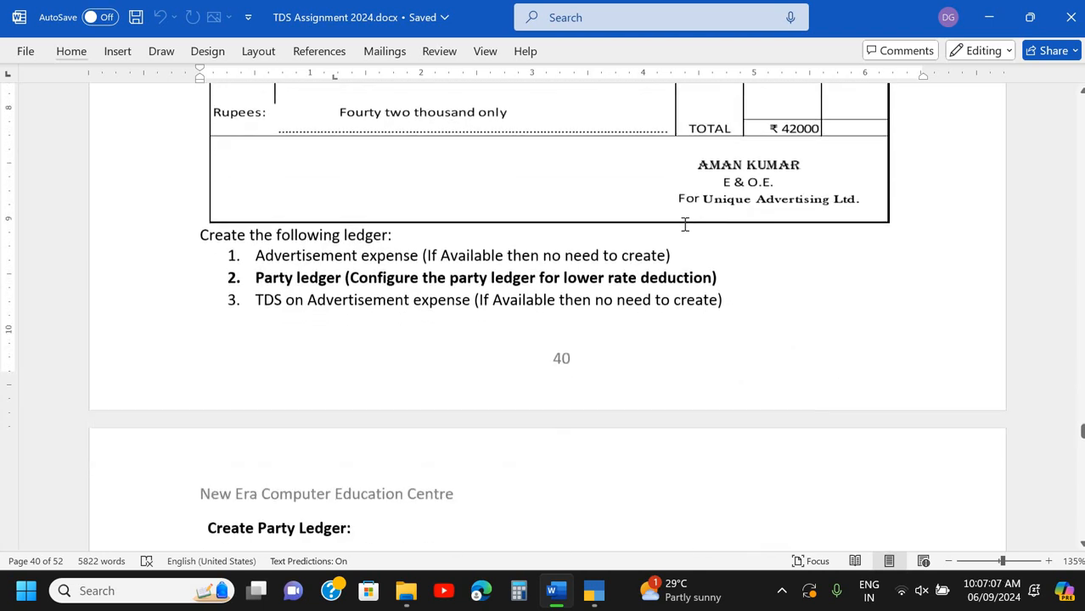
pyautogui.scroll(-3, 684, 224)
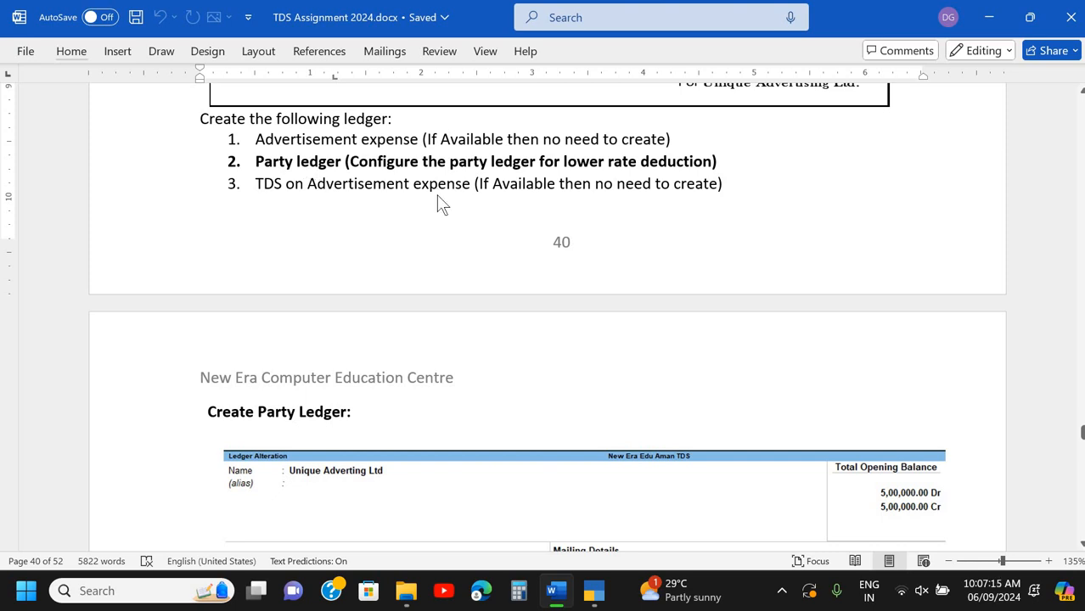
# Switch to TallyPrime, open the existing Advertisement Exp. ledger in Ledger Alteration to check it, and close it.
pyautogui.hotkey('alt', 'Tab')
pyautogui.press('Down')
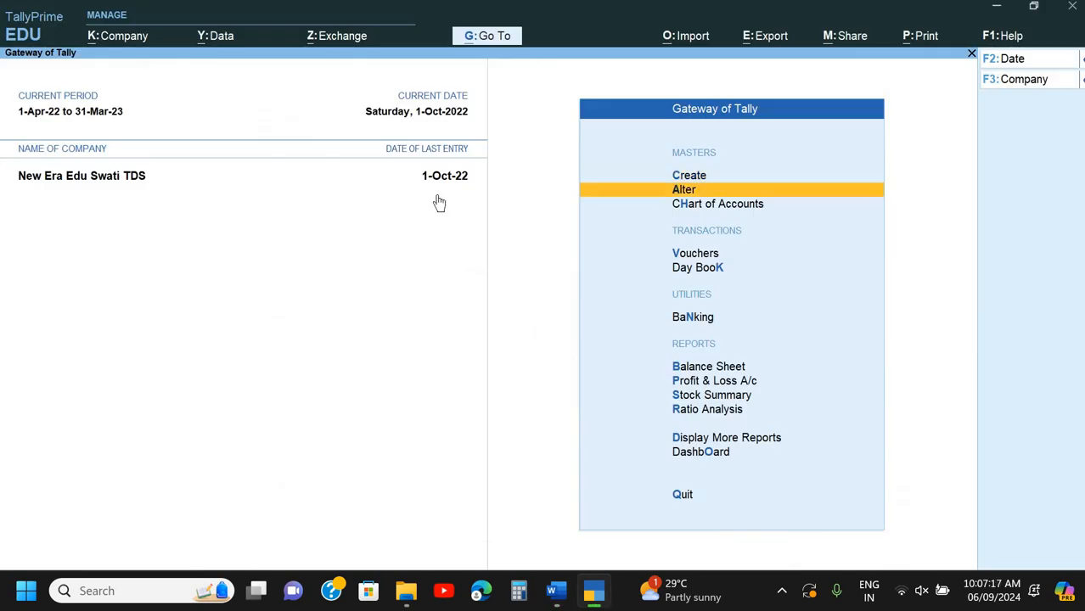
pyautogui.press('Return')
pyautogui.press('Down')
pyautogui.press('Return')
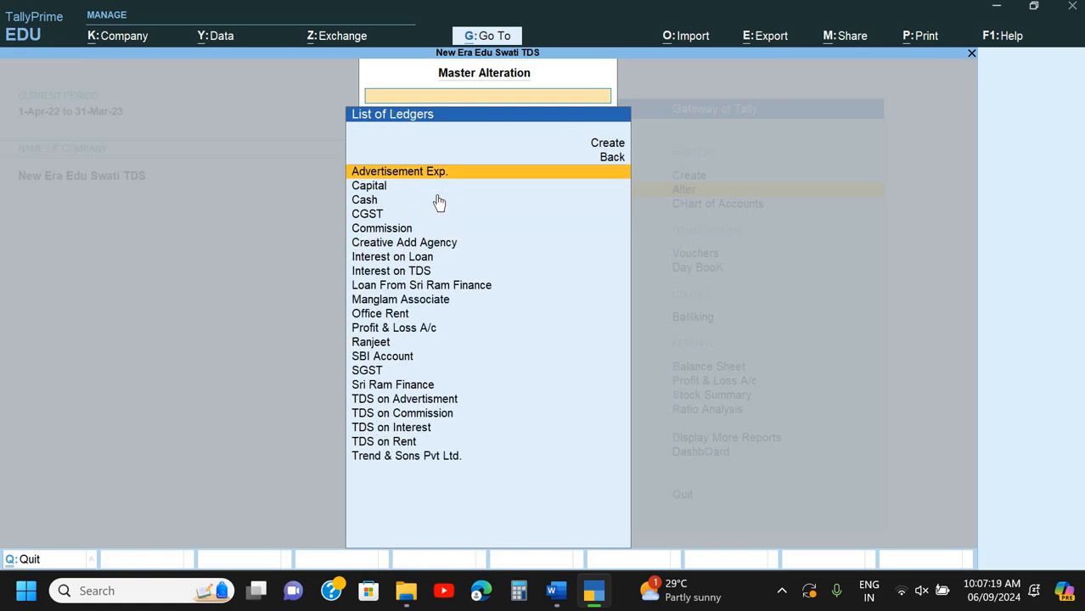
pyautogui.write('Adv')
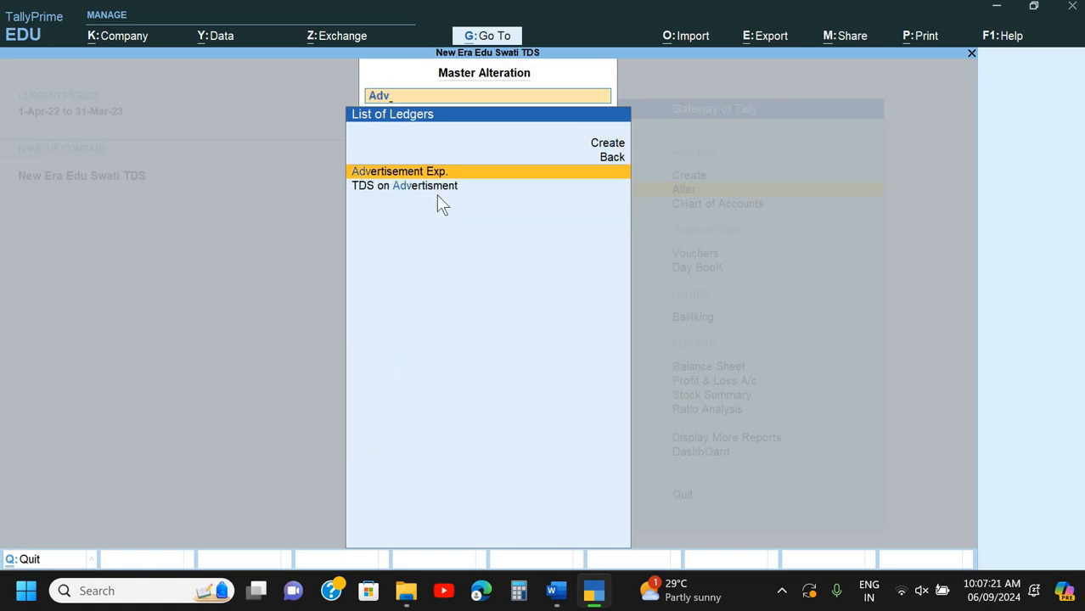
pyautogui.press('Return')
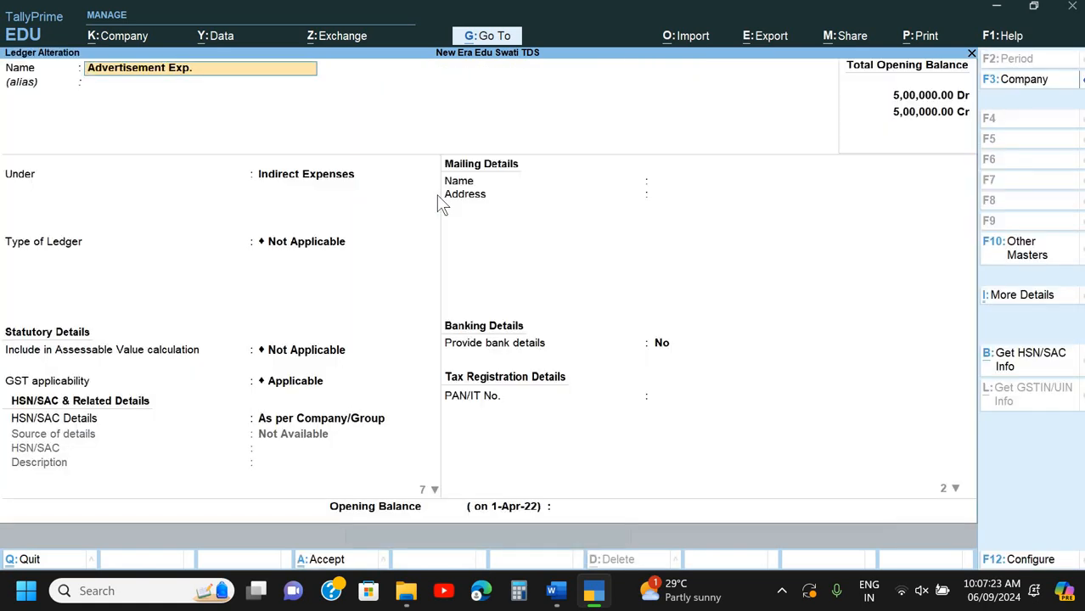
pyautogui.press('Escape')
pyautogui.press('Return')
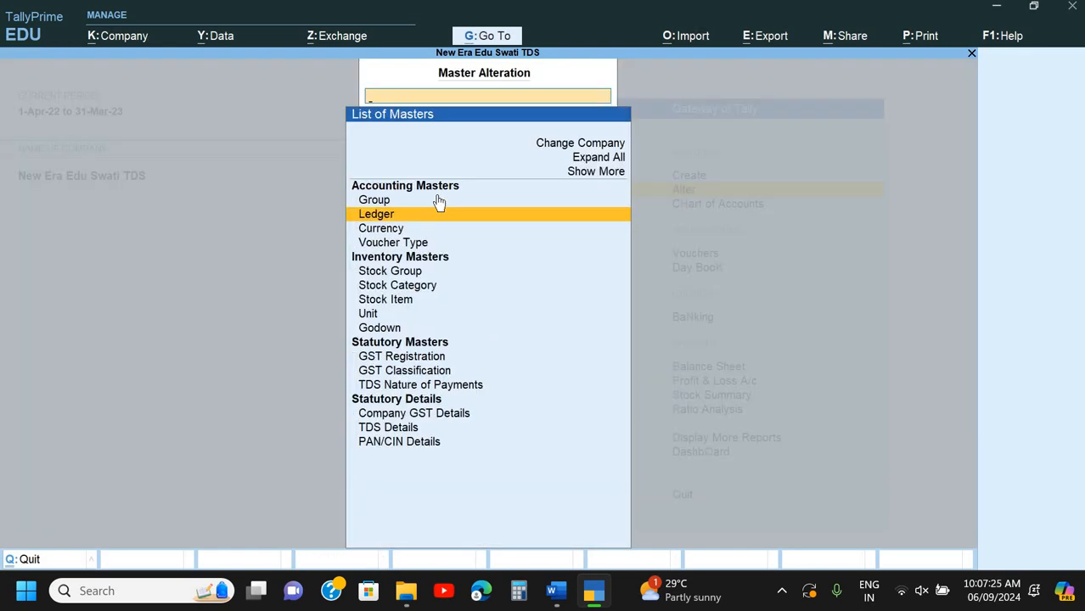
# Search the ledgers available for alteration for "Tds", and return to the Gateway of Tally.
pyautogui.press('Return')
pyautogui.write('Tds')
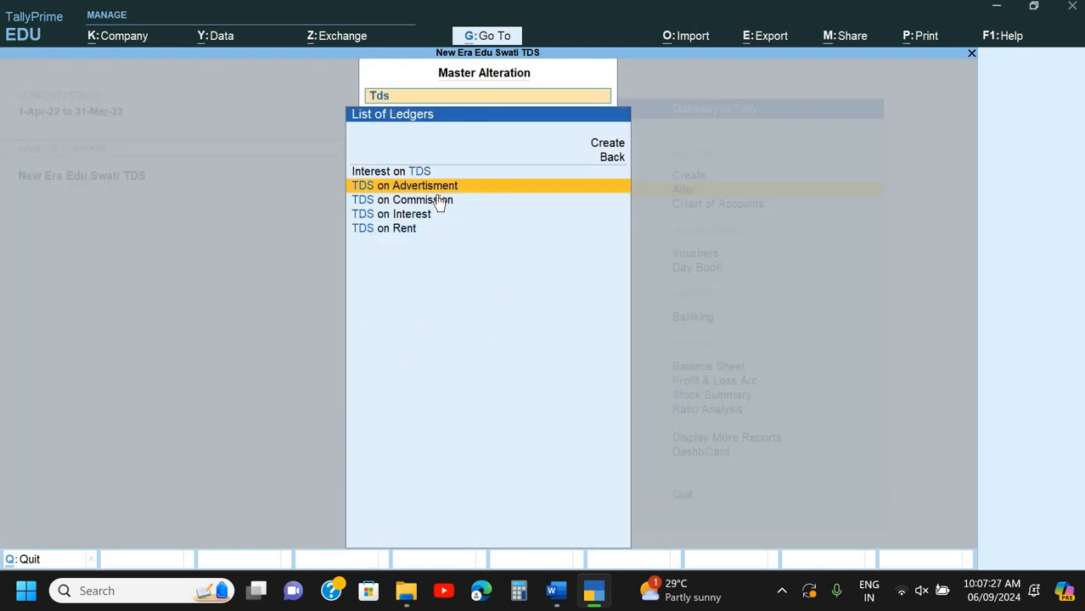
pyautogui.press('BackSpace')
pyautogui.press('BackSpace')
pyautogui.press('BackSpace')
pyautogui.press('Escape')
pyautogui.press('Escape')
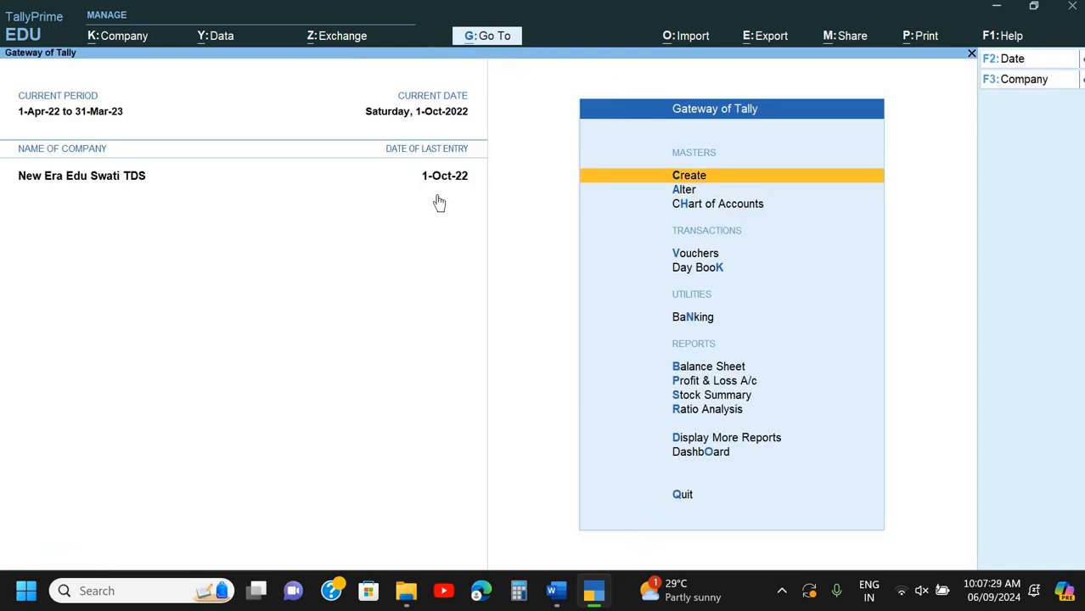
# Start a new ledger and name it Unique Advertising Ltd., as given on the Word invoice.
pyautogui.press('Return')
pyautogui.press('Down')
pyautogui.press('Return')
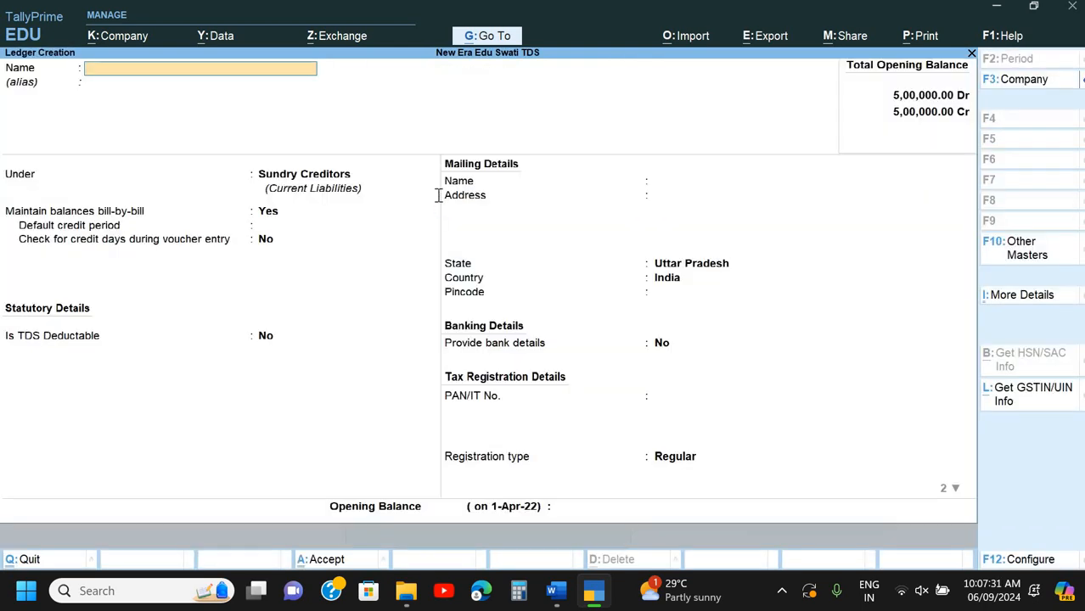
pyautogui.hotkey('alt', 'Tab')
pyautogui.scroll(10, 404, 213)
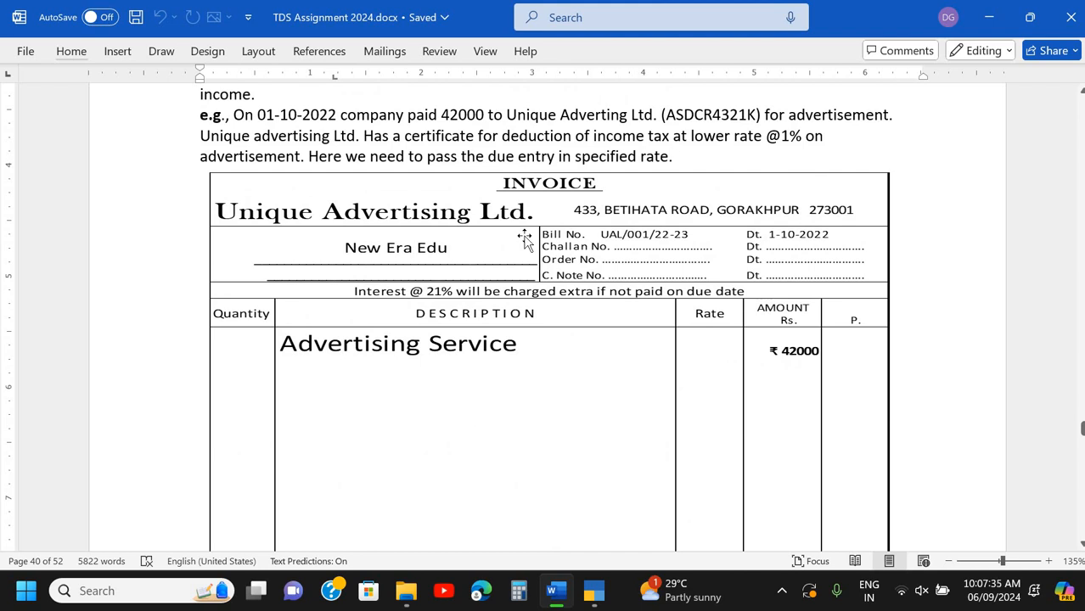
pyautogui.hotkey('alt', 'Tab')
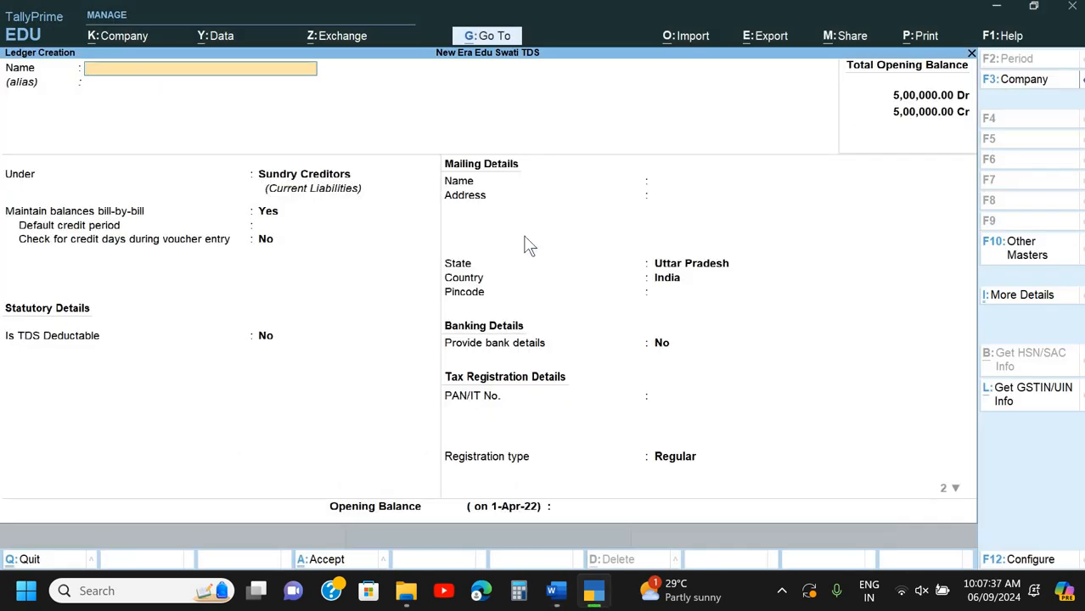
pyautogui.write('que Advertise')
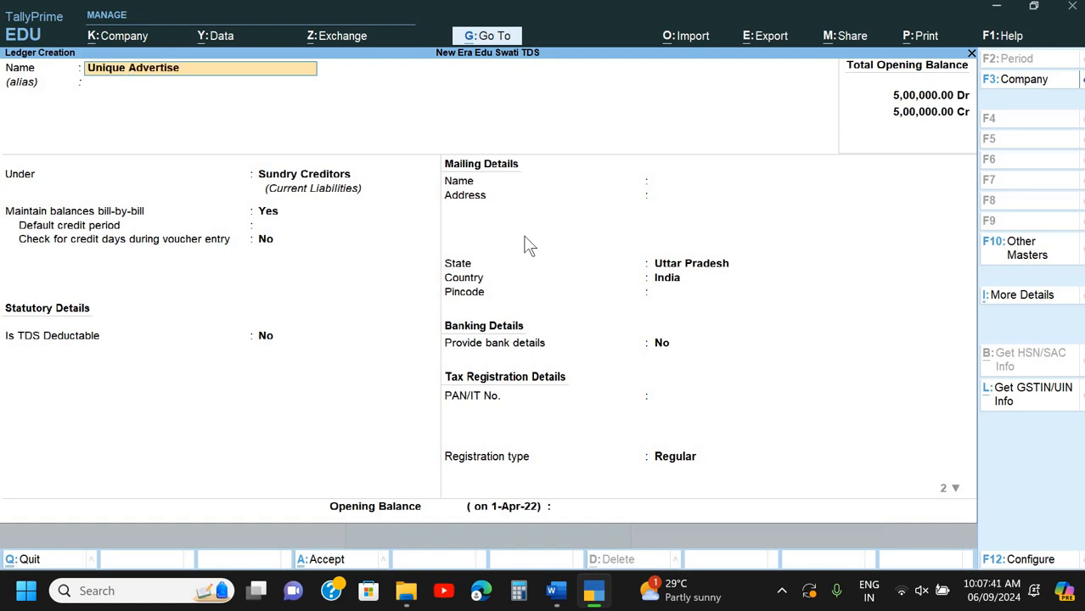
pyautogui.press('BackSpace')
pyautogui.write('ing Ltd.')
pyautogui.press('Return')
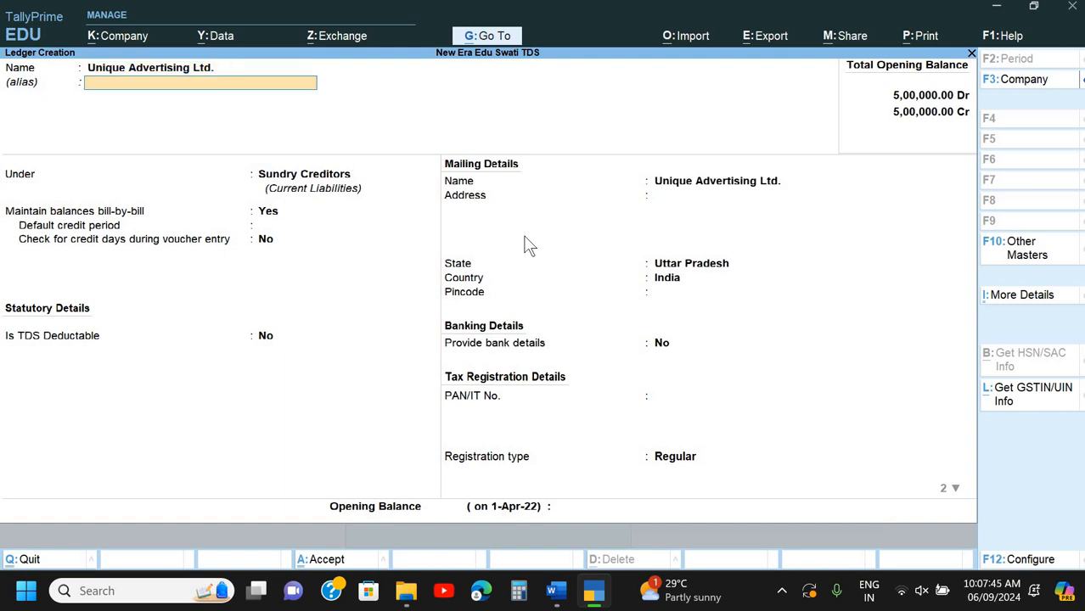
# Place the Unique Advertising Ltd. ledger under Sundry Creditors with bill-by-bill balances set to Yes, and switch back to the Word invoice.
pyautogui.press('Return')
pyautogui.write('S')
pyautogui.press('Down')
pyautogui.press('Down')
pyautogui.press('Down')
pyautogui.press('Return')
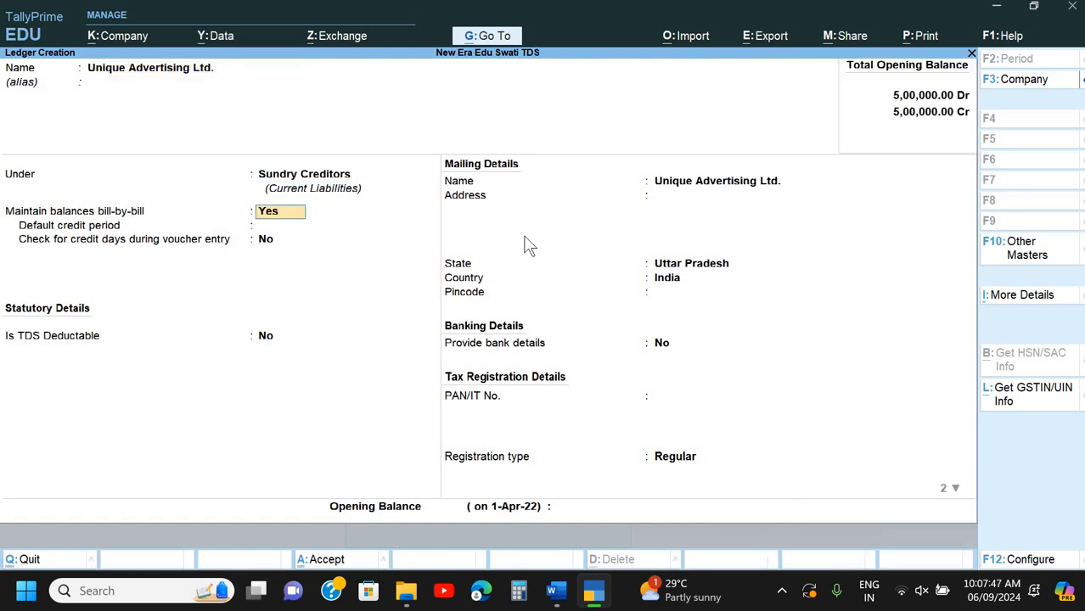
pyautogui.press('Return')
pyautogui.press('Return')
pyautogui.press('Return')
pyautogui.hotkey('alt', 'Tab')
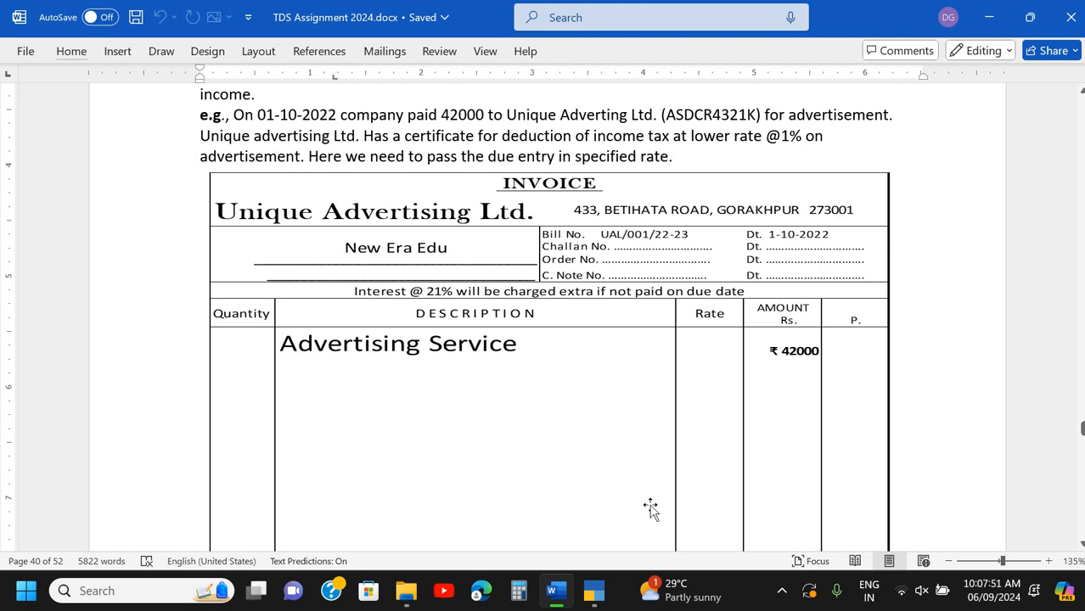
# Check the party ledger setup in the Word document, and in TallyPrime make the ledger TDS deductable with deductee type Company - Resident.
pyautogui.scroll(-10, 650, 507)
pyautogui.scroll(-10, 652, 513)
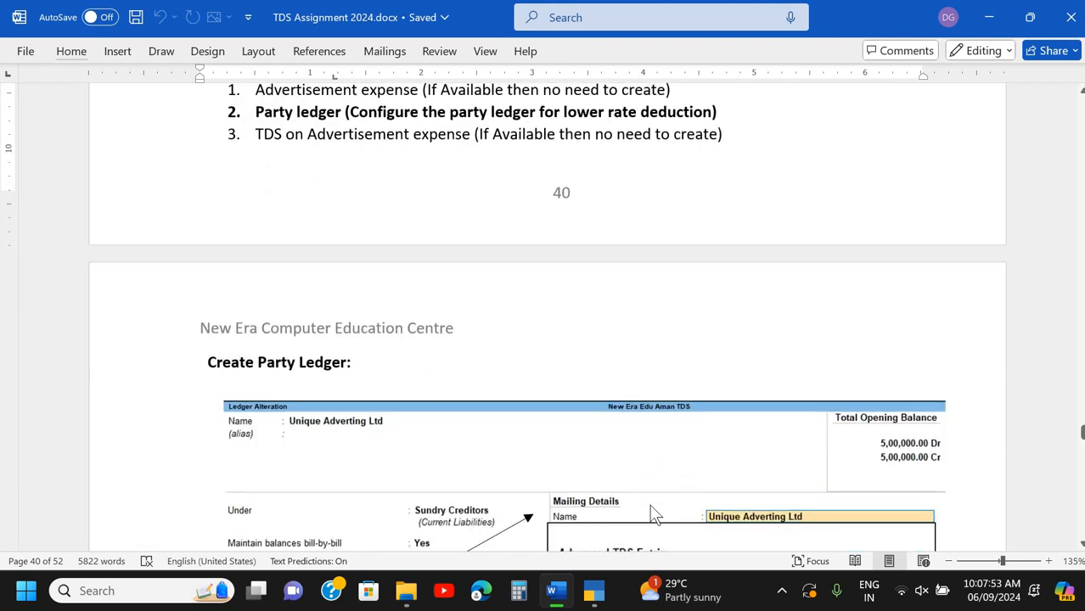
pyautogui.scroll(1, 650, 507)
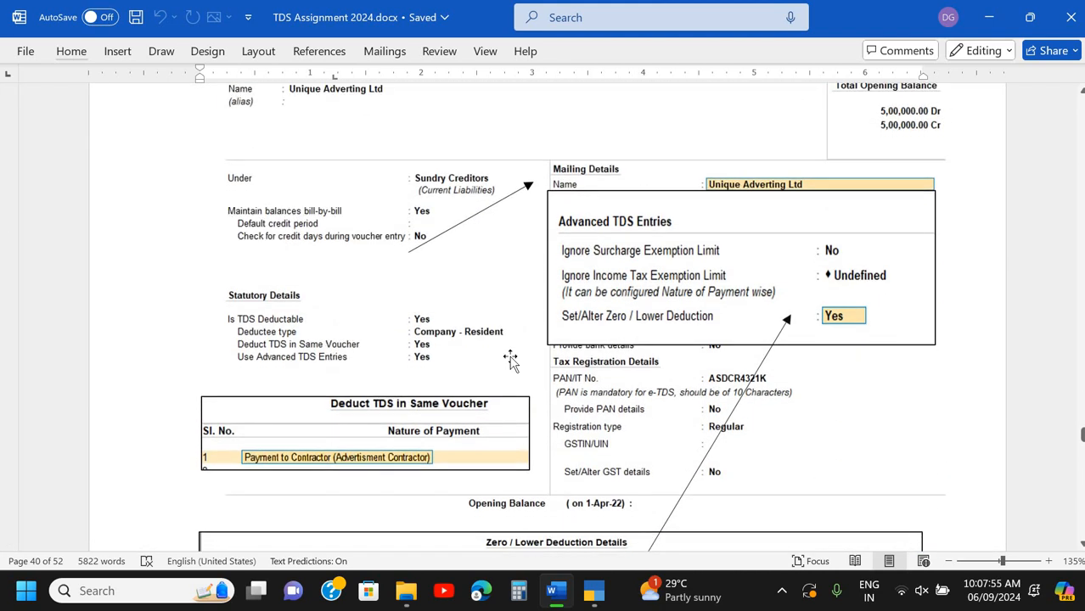
pyautogui.scroll(-1, 511, 358)
pyautogui.hotkey('alt', 'Tab')
pyautogui.press('y')
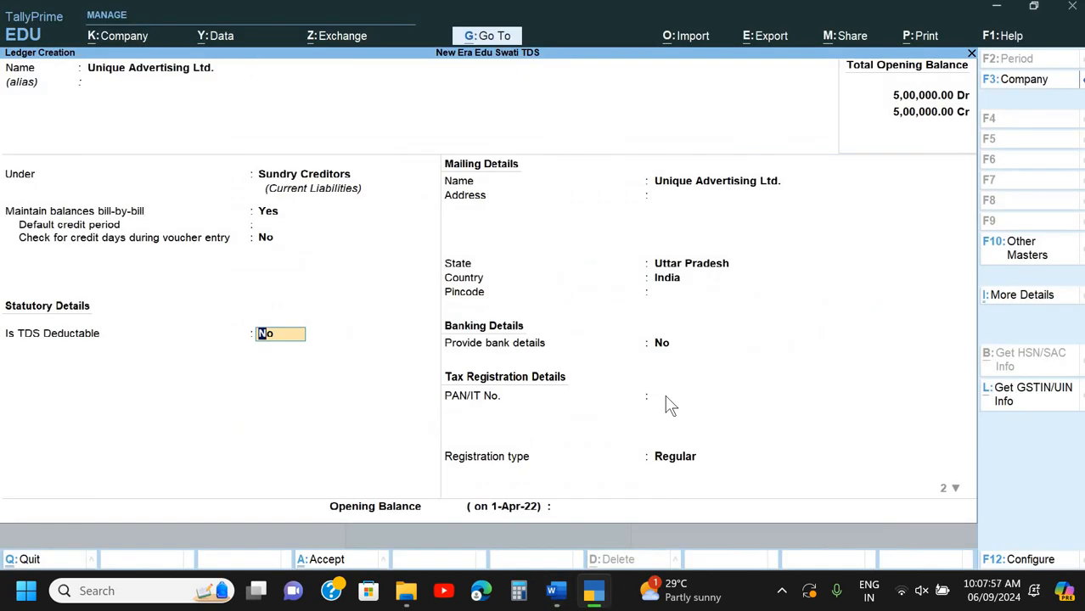
pyautogui.press('Return')
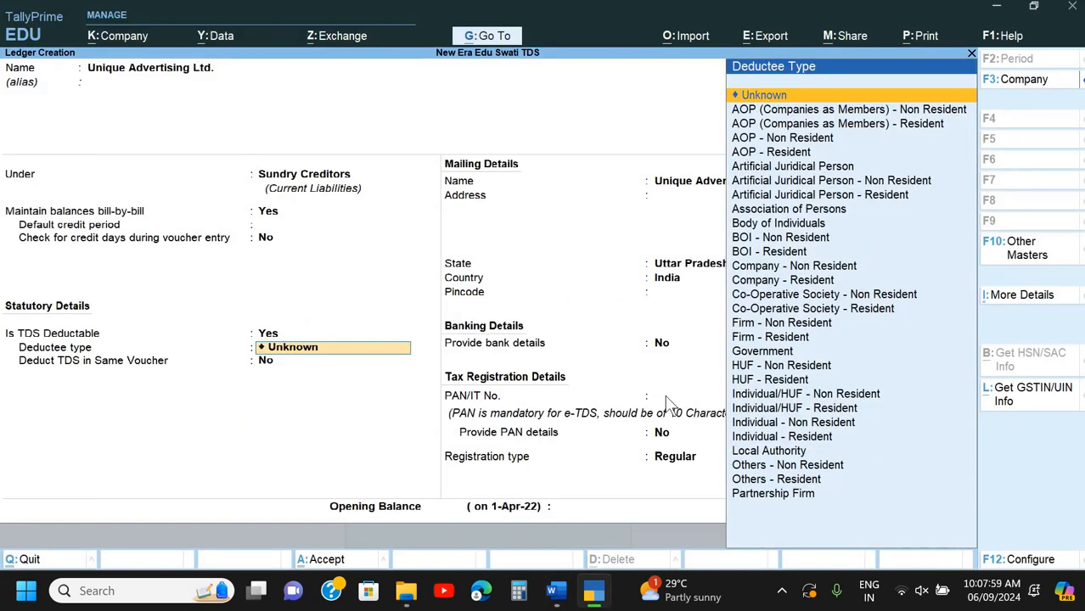
pyautogui.write('com')
pyautogui.press('Down')
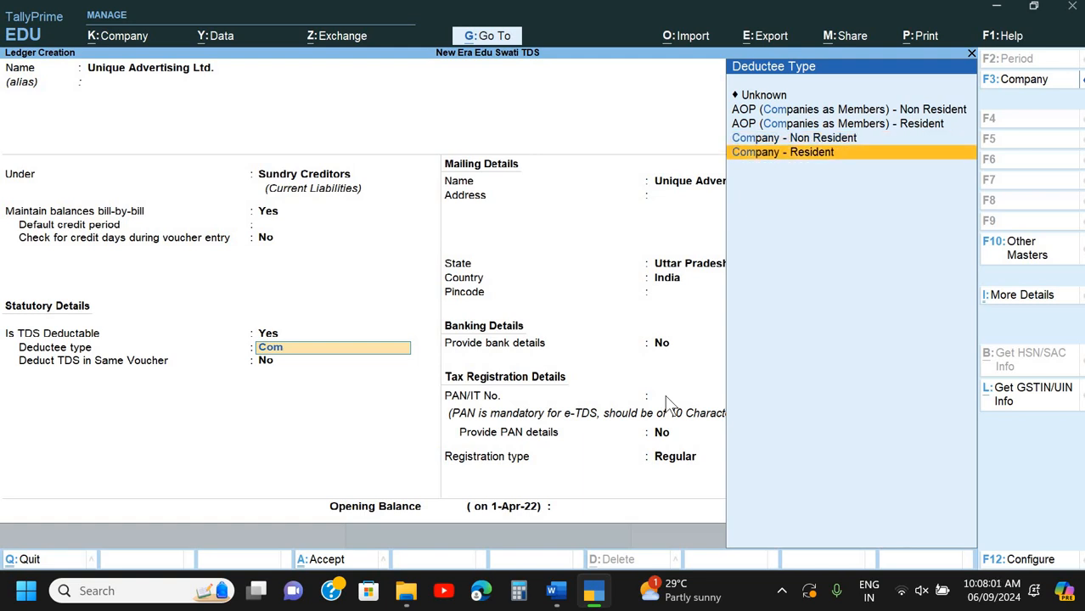
pyautogui.press('Return')
# Enable Deduct TDS in Same Voucher for the nature of payment Payment to Contractor (Advertisment Contract).
pyautogui.press('Return')
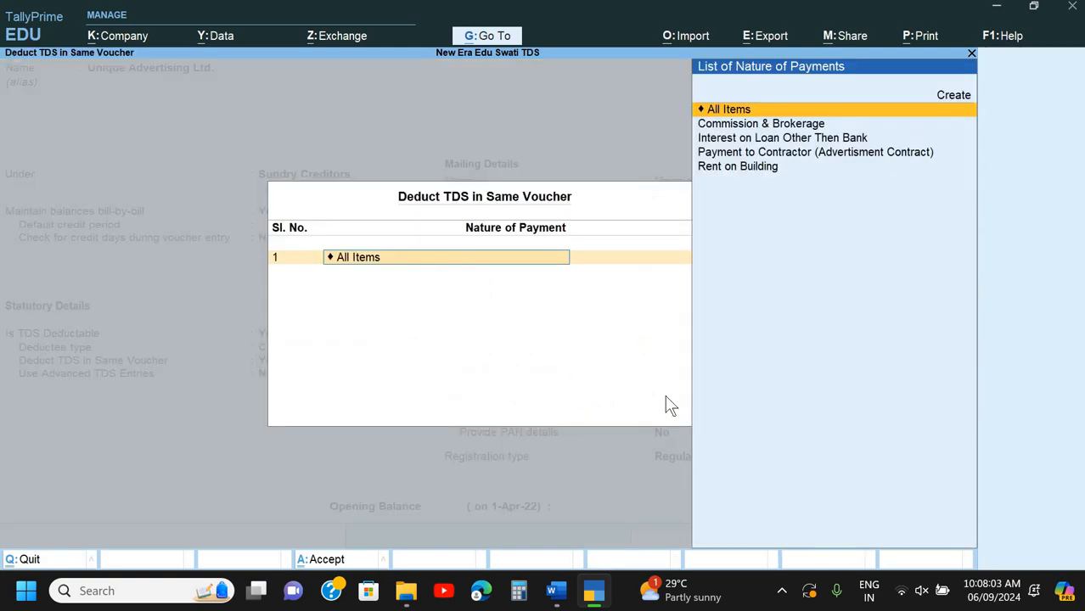
pyautogui.press('Down')
pyautogui.press('Down')
pyautogui.press('Down')
pyautogui.press('Down')
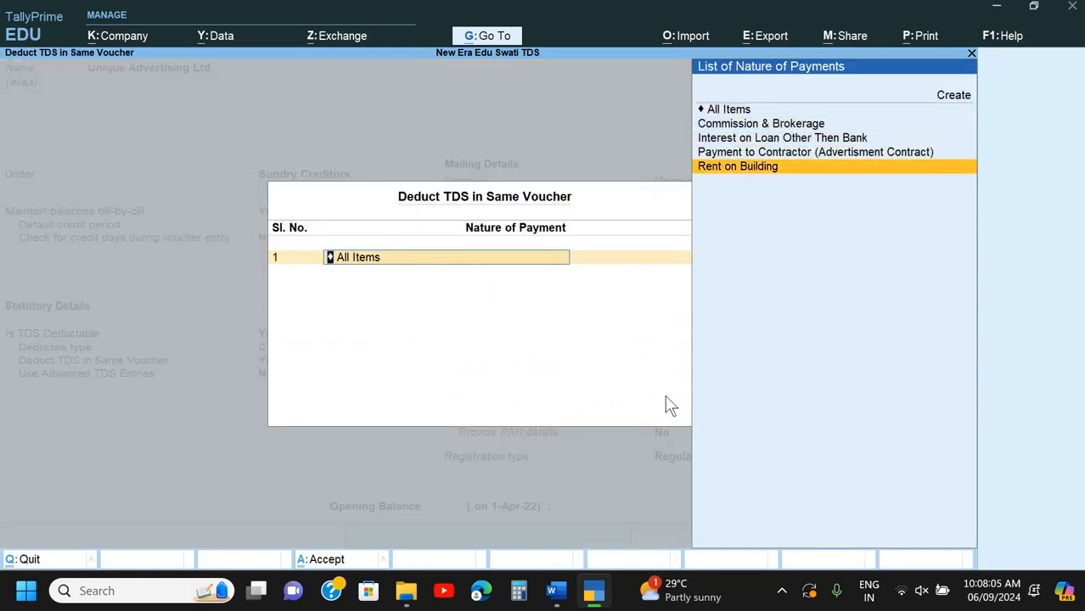
pyautogui.press('Up')
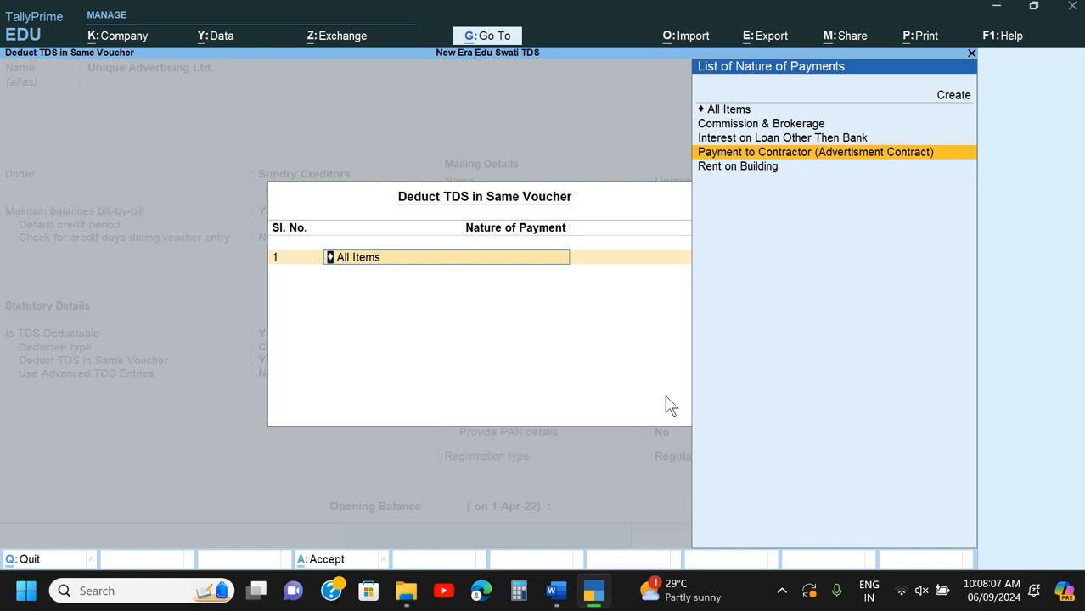
pyautogui.press('Return')
pyautogui.press('Return')
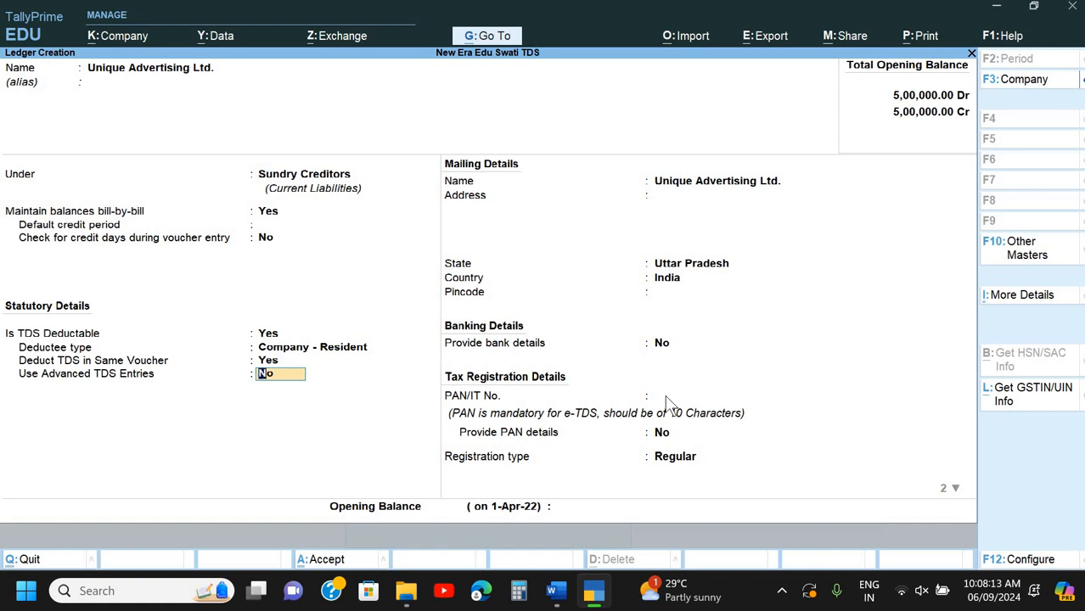
# Enable advanced TDS entries and set Set/Alter Zero / Lower Deduction to Yes, keeping the surcharge and income tax exemption options unchanged.
pyautogui.write('y')
pyautogui.press('Return')
pyautogui.press('Return')
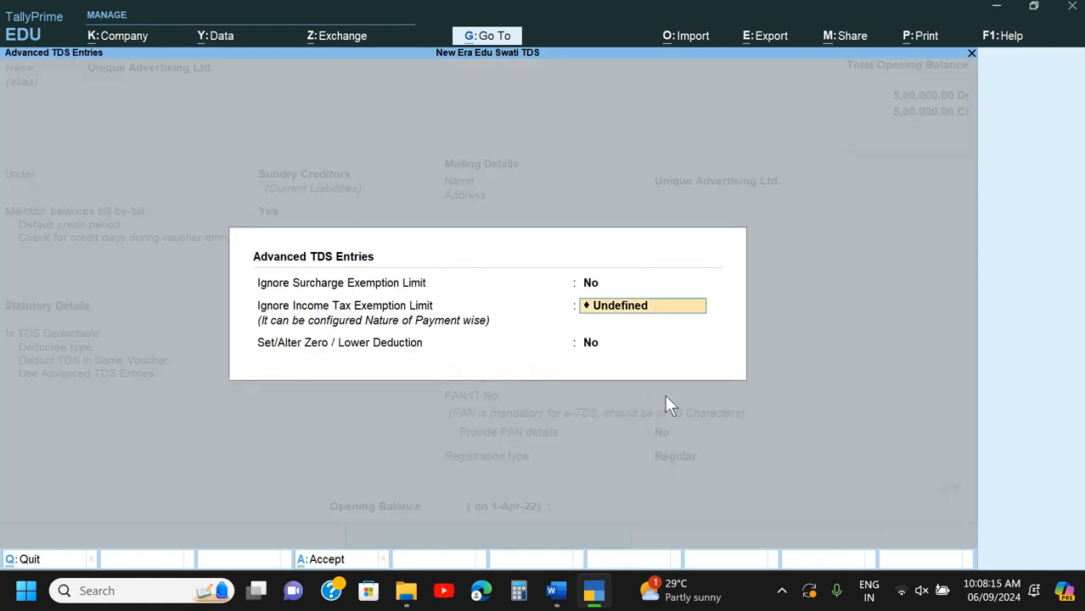
pyautogui.press('Return')
pyautogui.write('y')
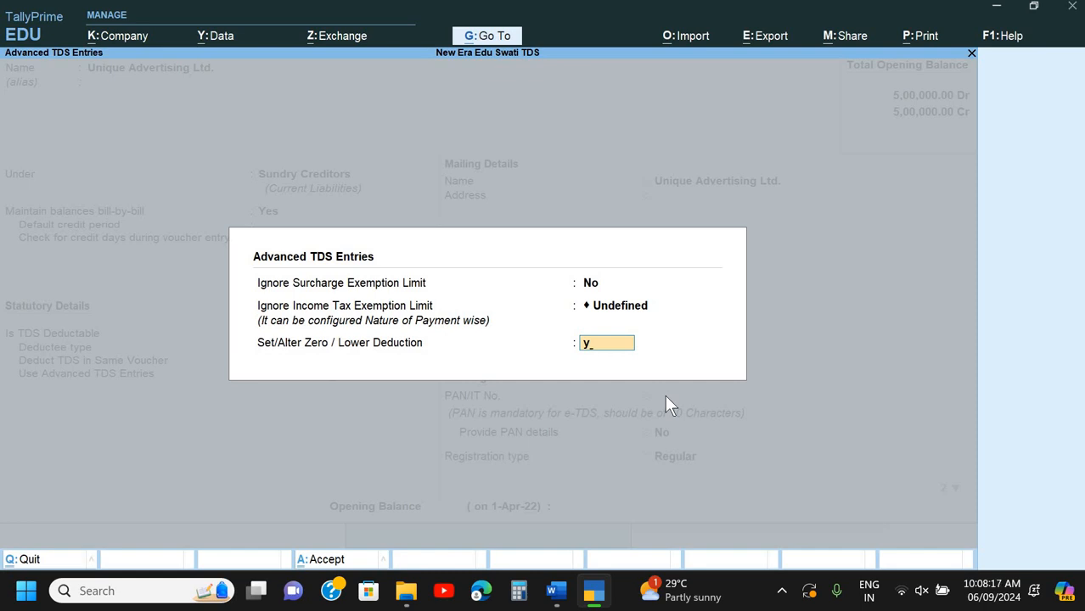
pyautogui.press('Return')
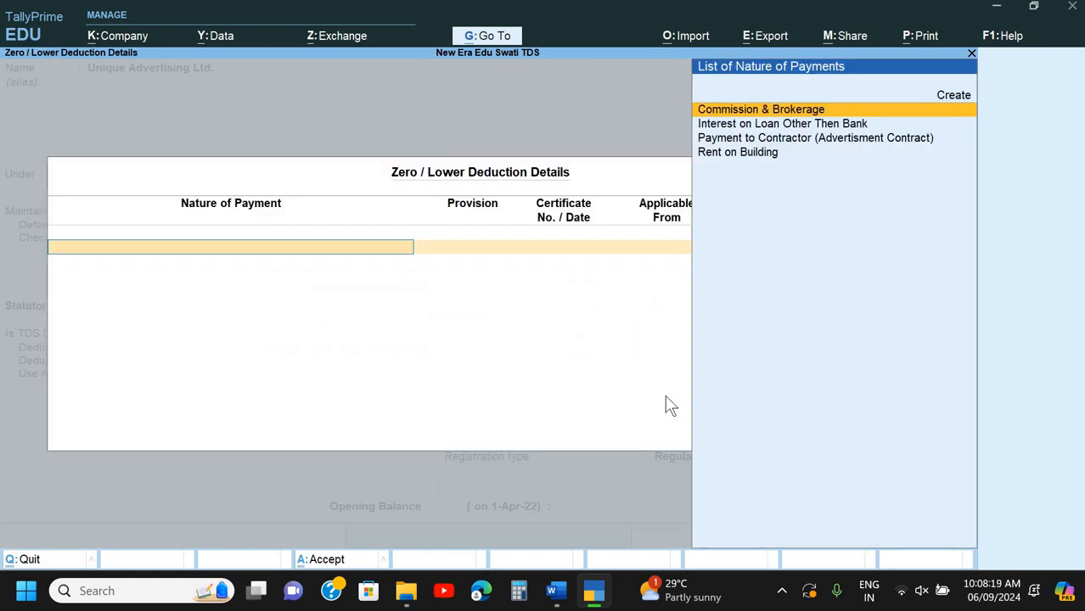
# Add Payment to Contractor (Advertisment Contract) to the Zero / Lower Deduction Details with provision 197, Lower Deduction.
pyautogui.press('Down')
pyautogui.press('Down')
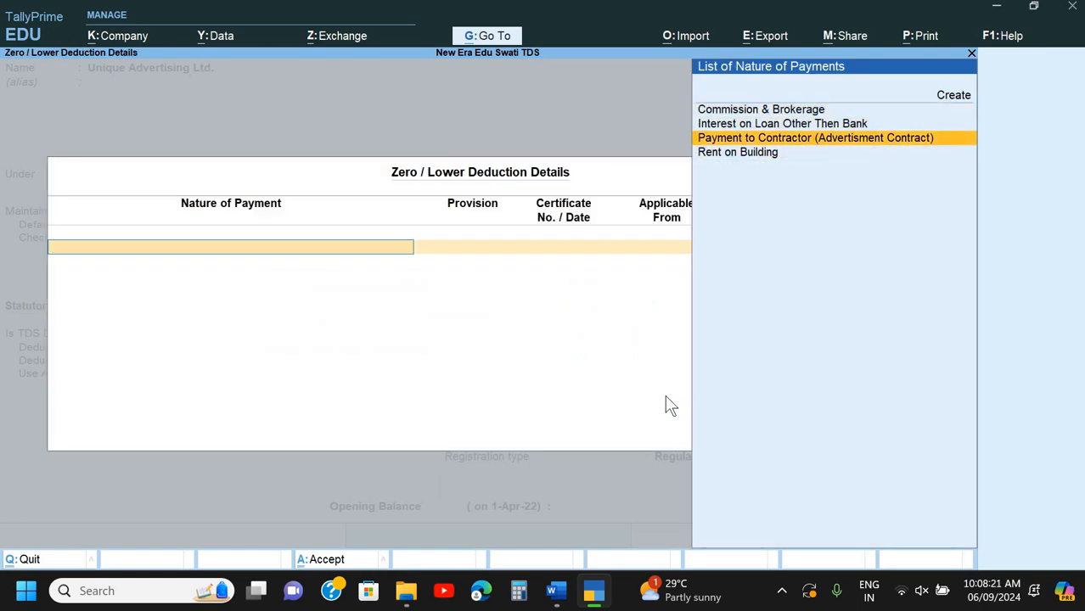
pyautogui.press('Return')
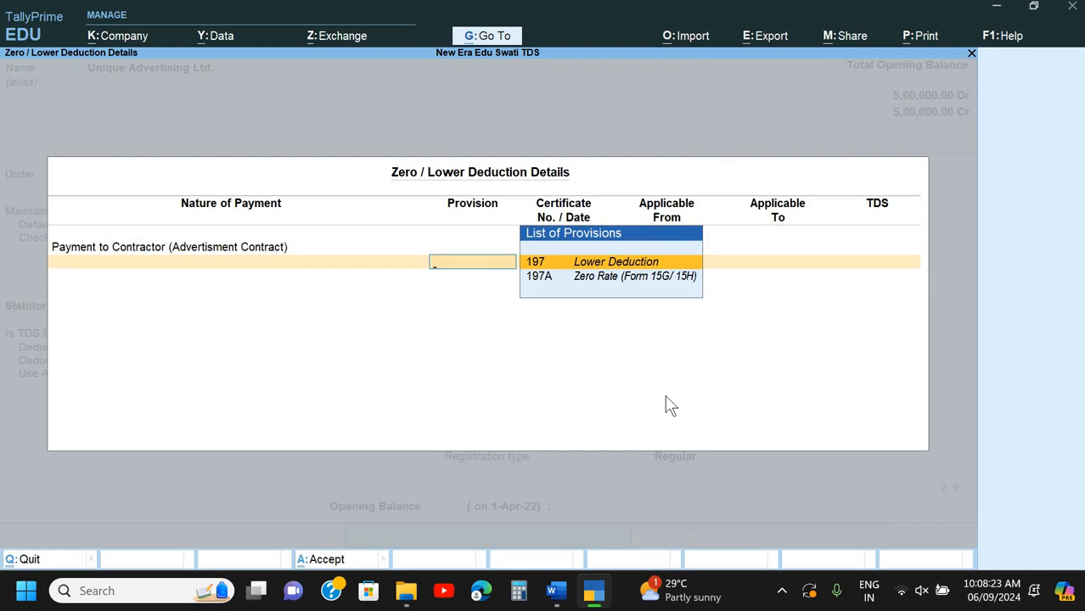
pyautogui.press('Down')
pyautogui.press('Up')
pyautogui.press('Return')
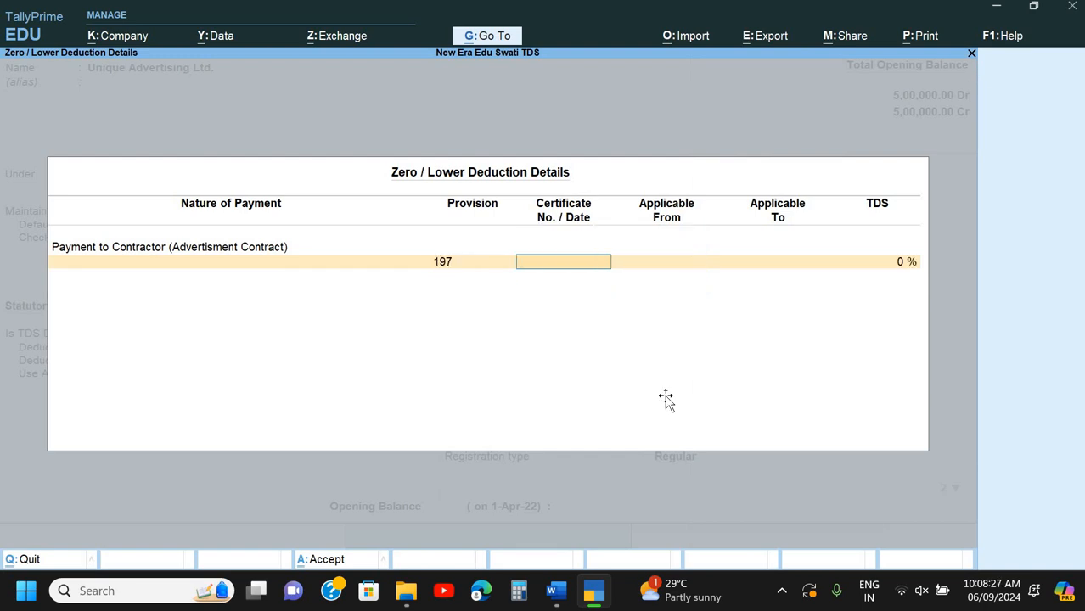
# Look up the lower-deduction certificate number in the Word document and enter it as UALA/22-23 in TallyPrime.
pyautogui.hotkey('alt', 'Tab')
pyautogui.scroll(-5, 687, 357)
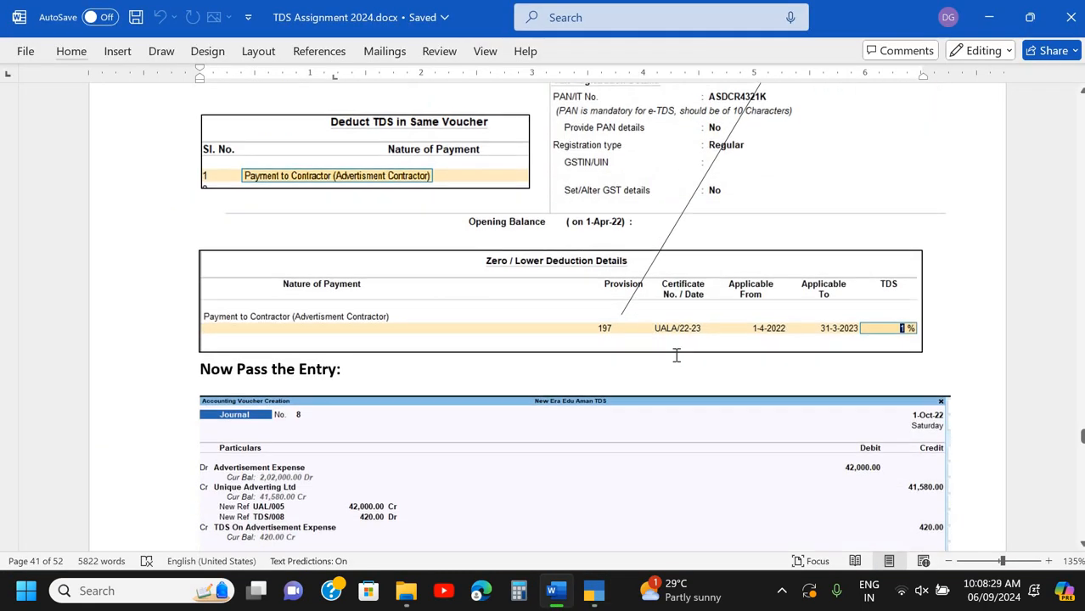
pyautogui.hotkey('alt', 'Tab')
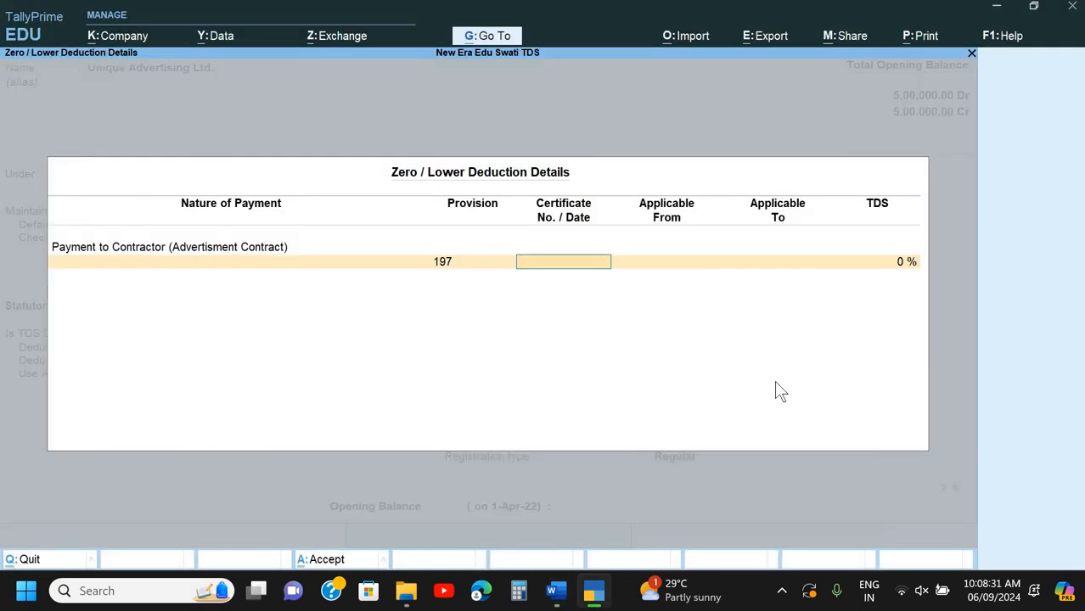
pyautogui.write('ALA/')
pyautogui.hotkey('alt', 'Tab')
pyautogui.hotkey('alt', 'Tab')
pyautogui.write('22')
pyautogui.press('BackSpace')
pyautogui.press('BackSpace')
pyautogui.press('BackSpace')
pyautogui.write('22-23')
pyautogui.press('Return')
# Make the lower deduction applicable from 1-4-2022 to 31-3-2023 at 1% TDS, as in the Word document, and accept the details.
pyautogui.hotkey('alt', 'Tab')
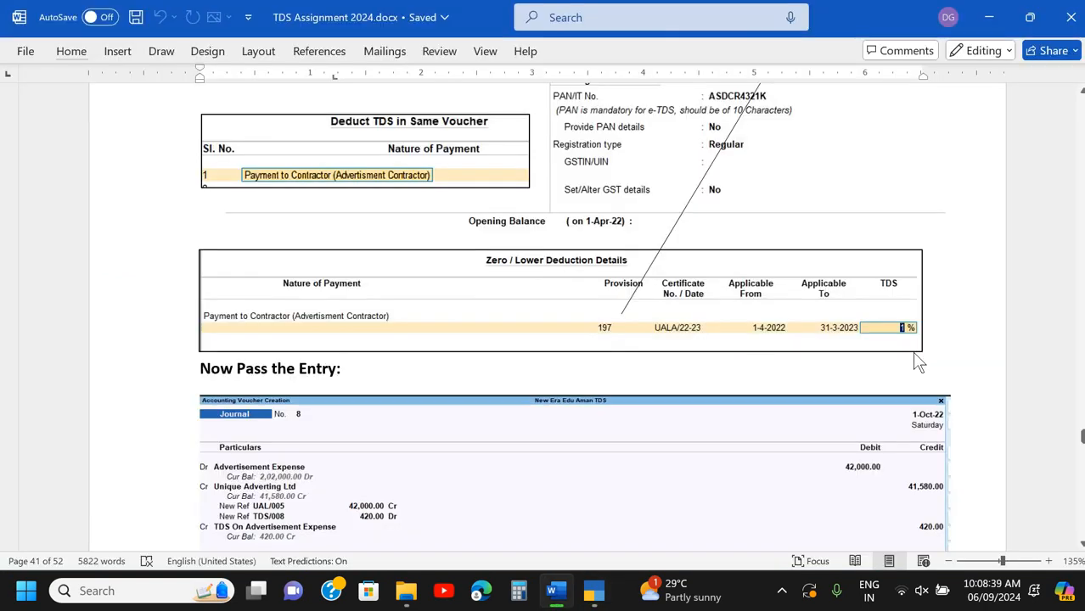
pyautogui.hotkey('alt', 'Tab')
pyautogui.write('1-4')
pyautogui.press('Return')
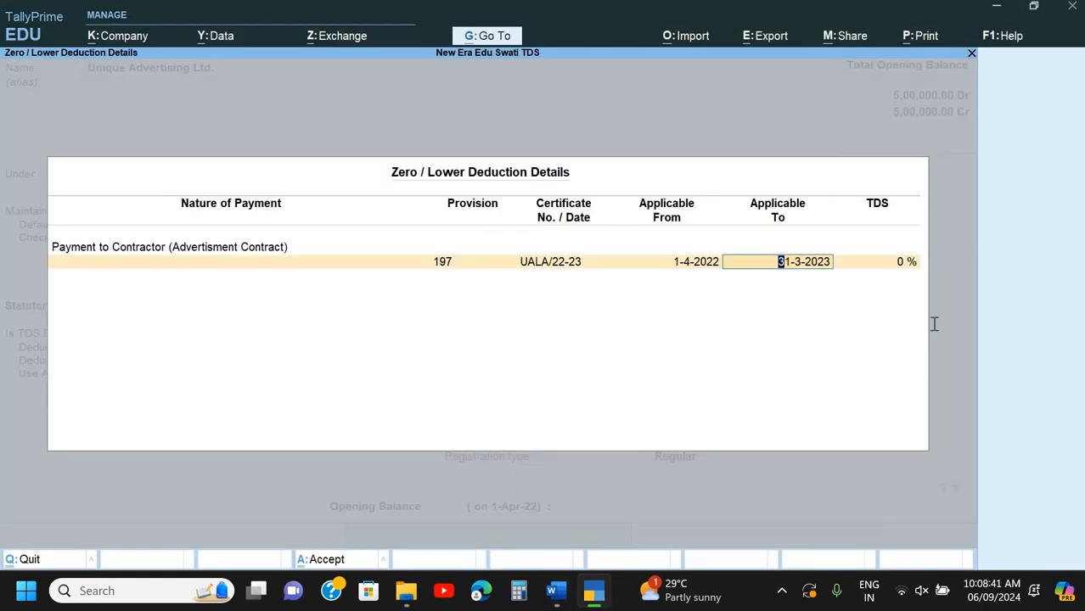
pyautogui.hotkey('alt', 'Tab')
pyautogui.hotkey('alt', 'Tab')
pyautogui.press('Return')
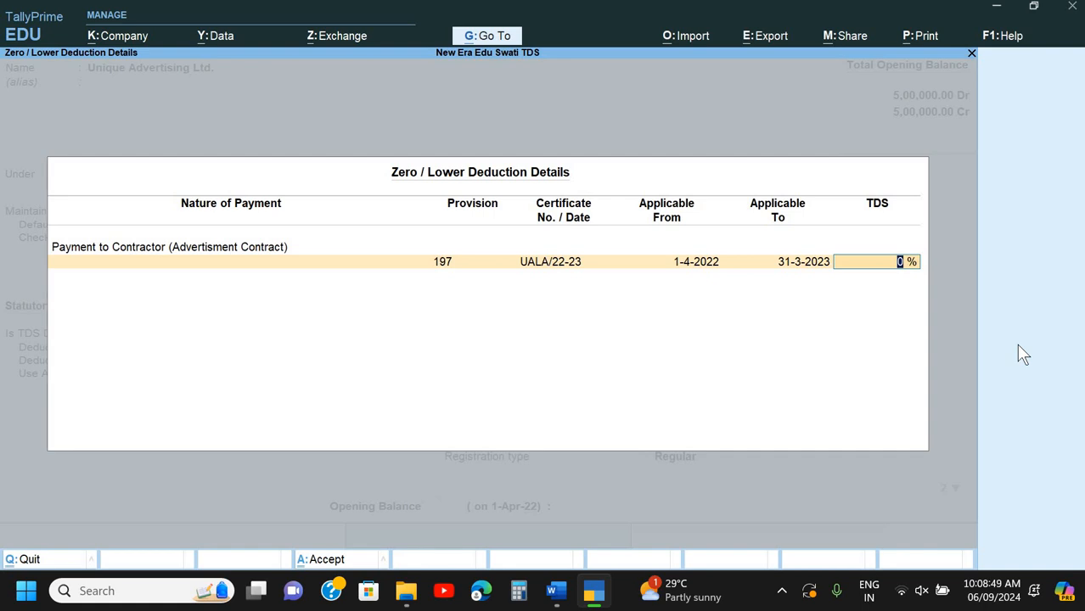
pyautogui.write('1')
pyautogui.press('Return')
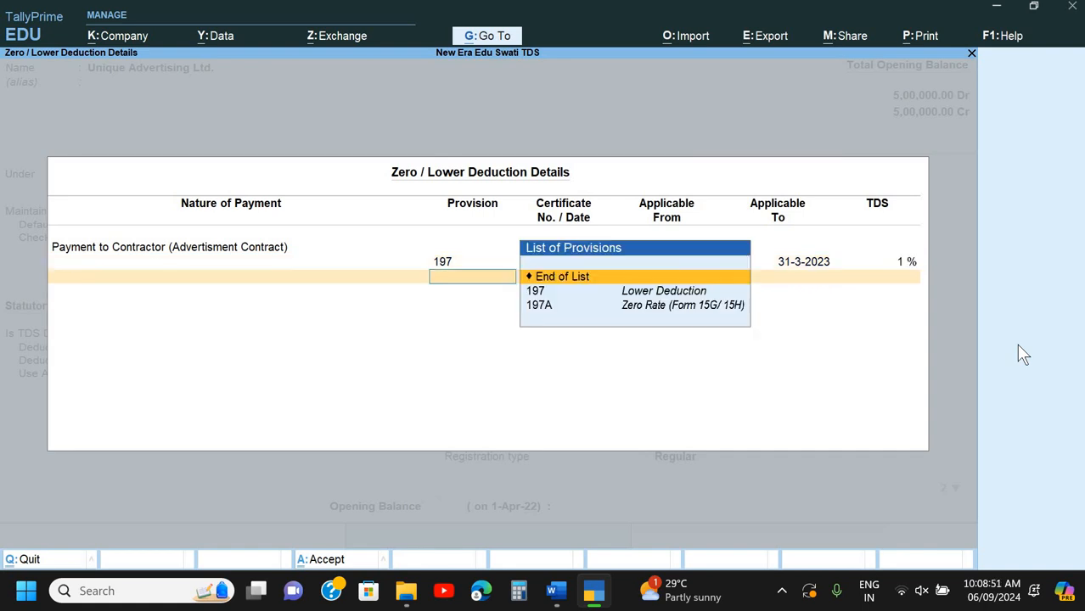
pyautogui.press('Return')
pyautogui.press('Return')
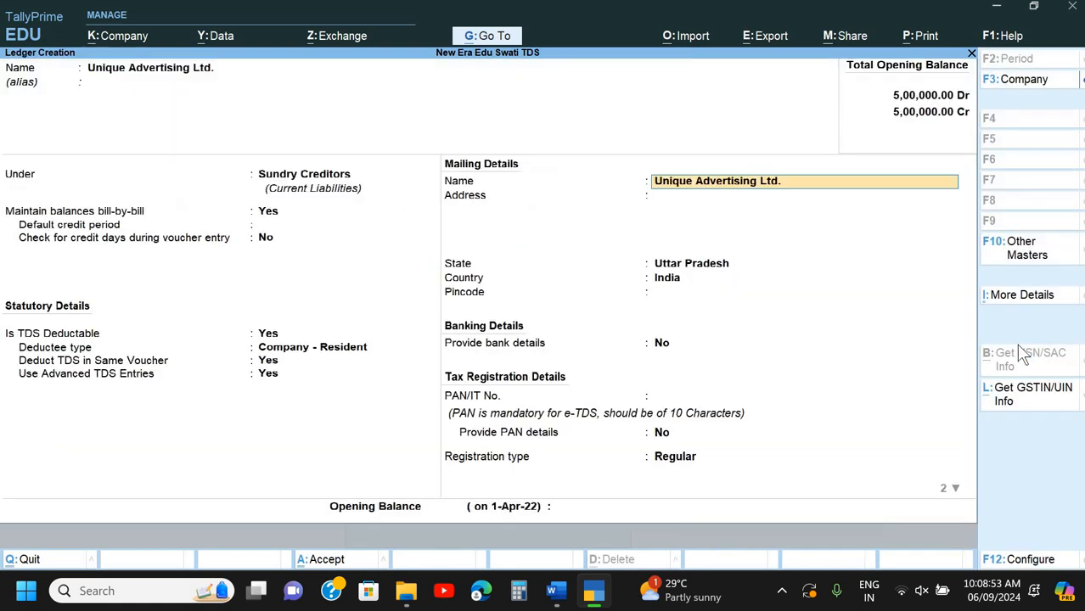
# Look up the supplier's address on the Word invoice and enter it in the ledger's mailing details in TallyPrime.
pyautogui.hotkey('alt', 'Tab')
pyautogui.scroll(10, 1019, 345)
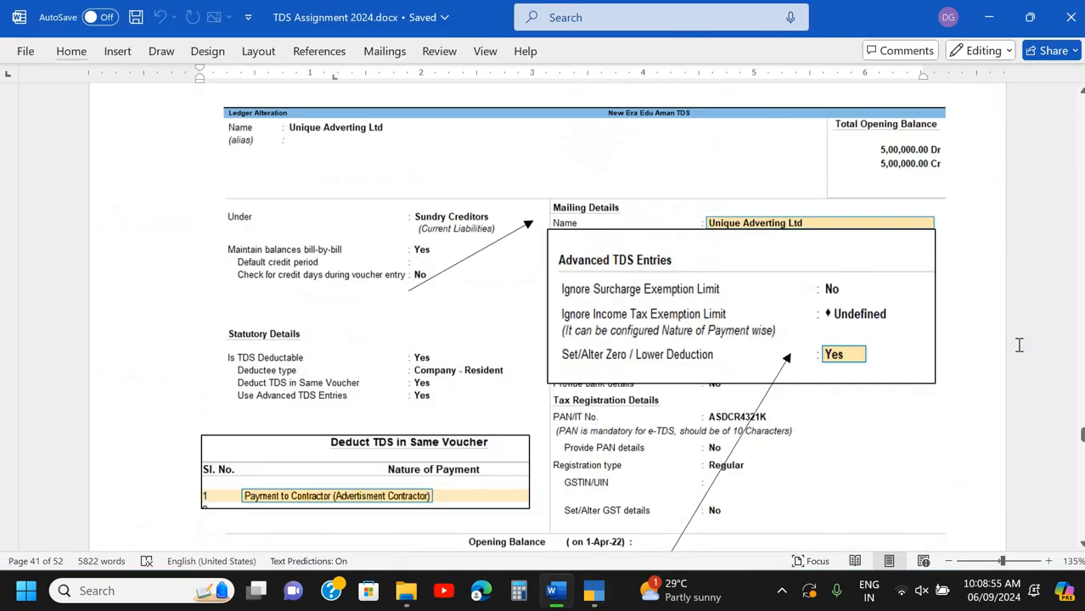
pyautogui.scroll(7, 1018, 345)
pyautogui.scroll(-3, 1001, 255)
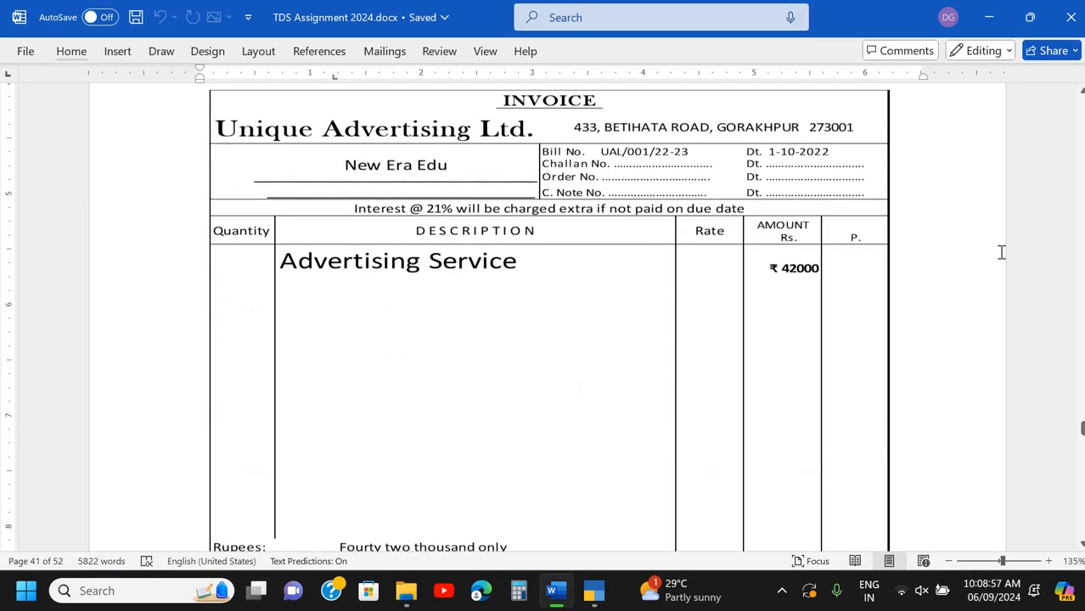
pyautogui.hotkey('alt', 'Tab')
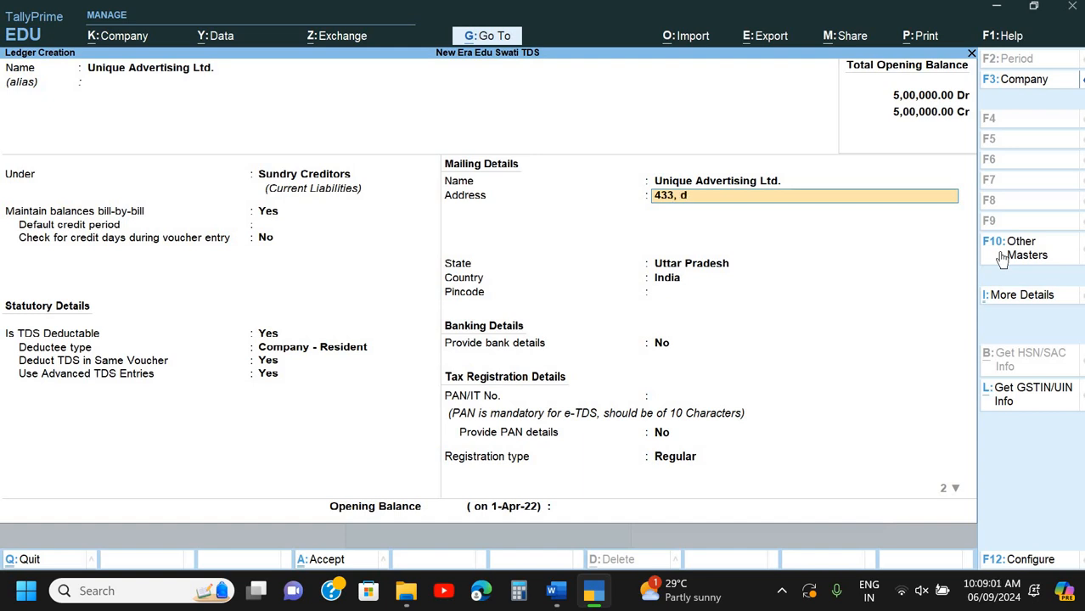
pyautogui.press('BackSpace')
pyautogui.write('Betahata Road, Gora')
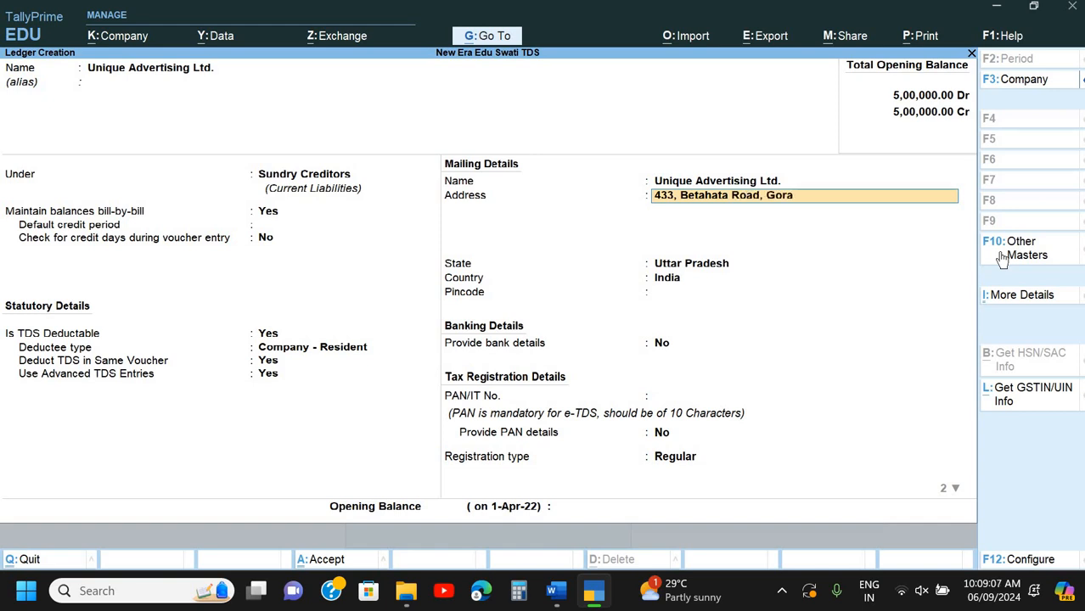
pyautogui.write('kjh')
pyautogui.press('BackSpace')
pyautogui.press('BackSpace')
pyautogui.write('hp')
pyautogui.press('Return')
# Keep Uttar Pradesh and India, enter the supplier's pincode, and leave bank details at No.
pyautogui.press('Return')
pyautogui.press('Return')
pyautogui.write('27')
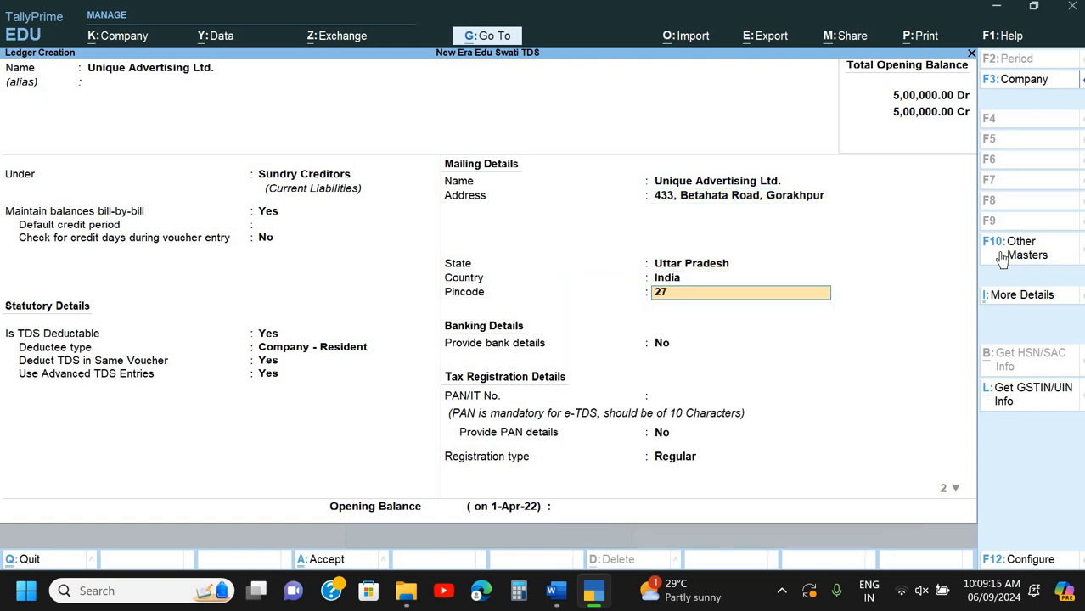
pyautogui.write('3001')
pyautogui.press('Return')
pyautogui.press('Return')
# Copy the supplier's PAN from the example text in Word and paste it into the ledger's PAN/IT No. field in TallyPrime.
pyautogui.press('Return')
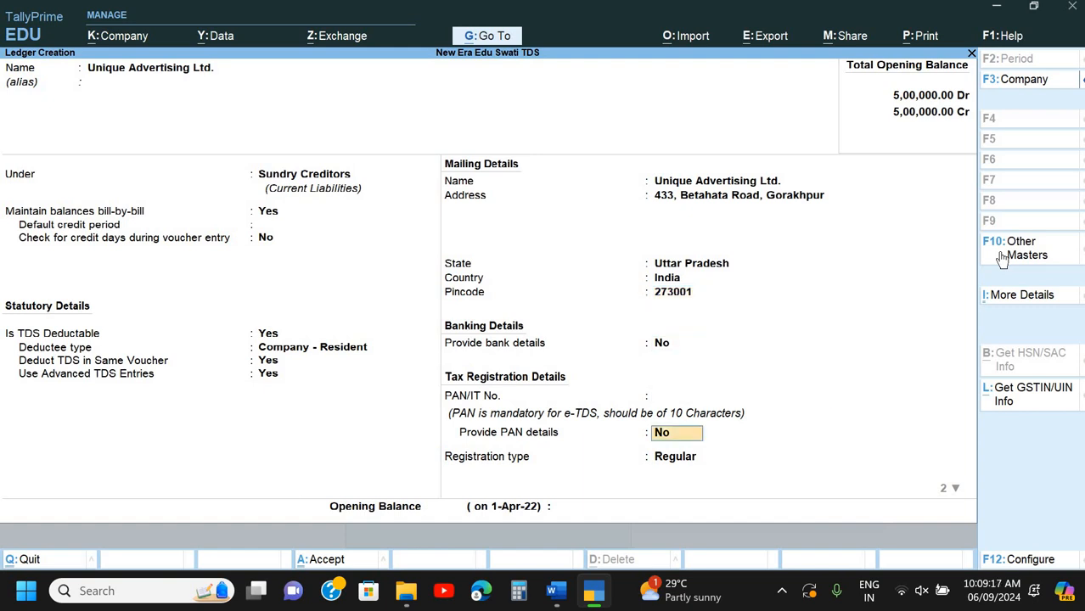
pyautogui.press('BackSpace')
pyautogui.hotkey('alt', 'Tab')
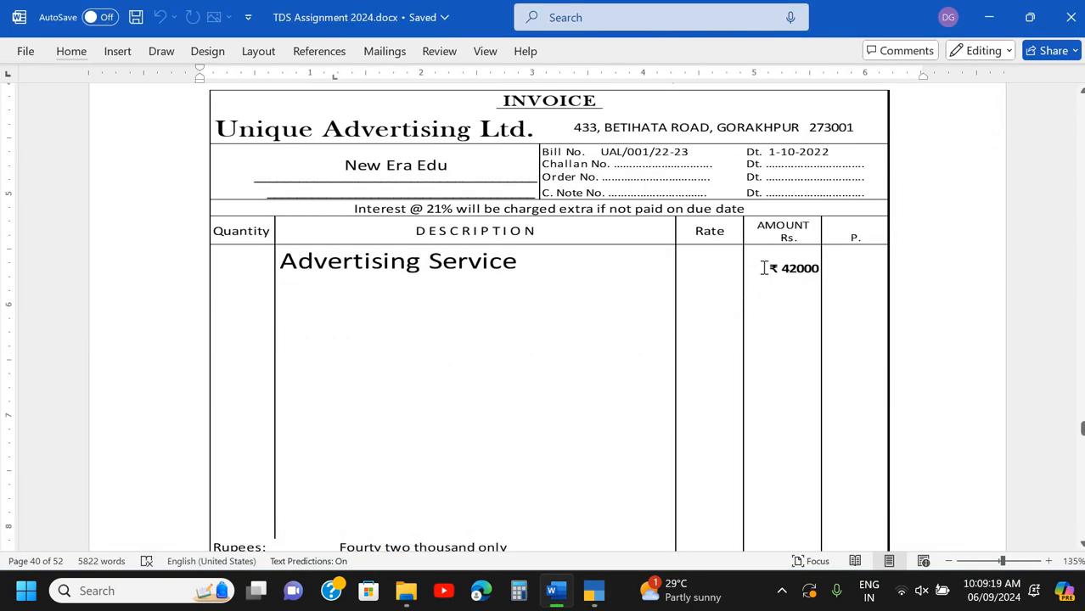
pyautogui.scroll(3, 763, 267)
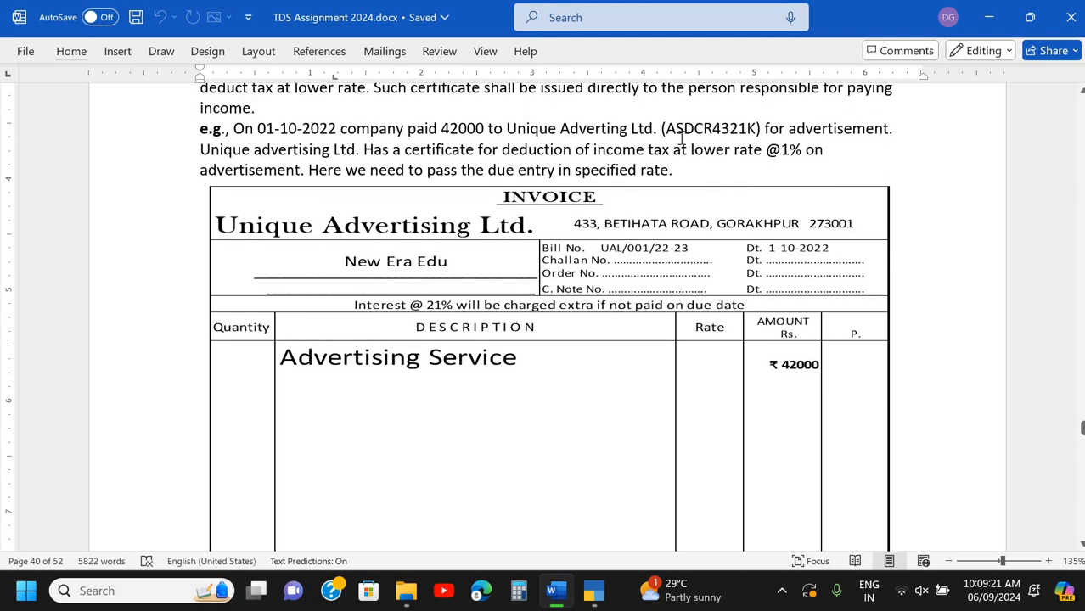
pyautogui.moveTo(666, 129); pyautogui.dragTo(759, 142)
pyautogui.hotkey('ctrl', 'c')
pyautogui.hotkey('alt', 'Tab')
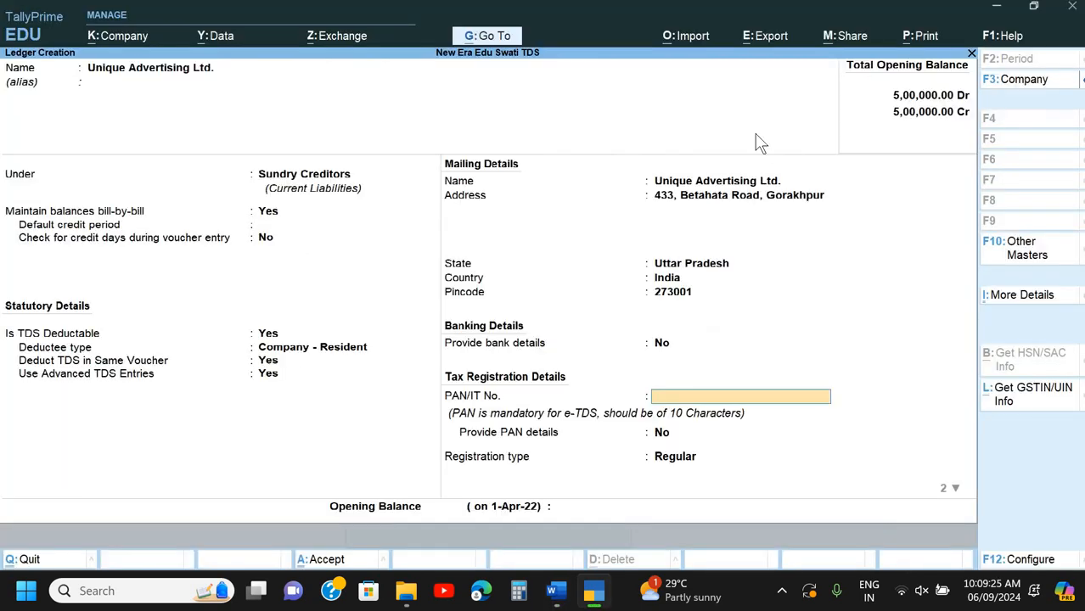
pyautogui.hotkey('ctrl', 'alt', 'v')
pyautogui.press('Return')
# Set the registration type to Unregistered/Consumer, leave the GSTIN/UIN blank, and save the Unique Advertising Ltd. ledger.
pyautogui.press('Return')
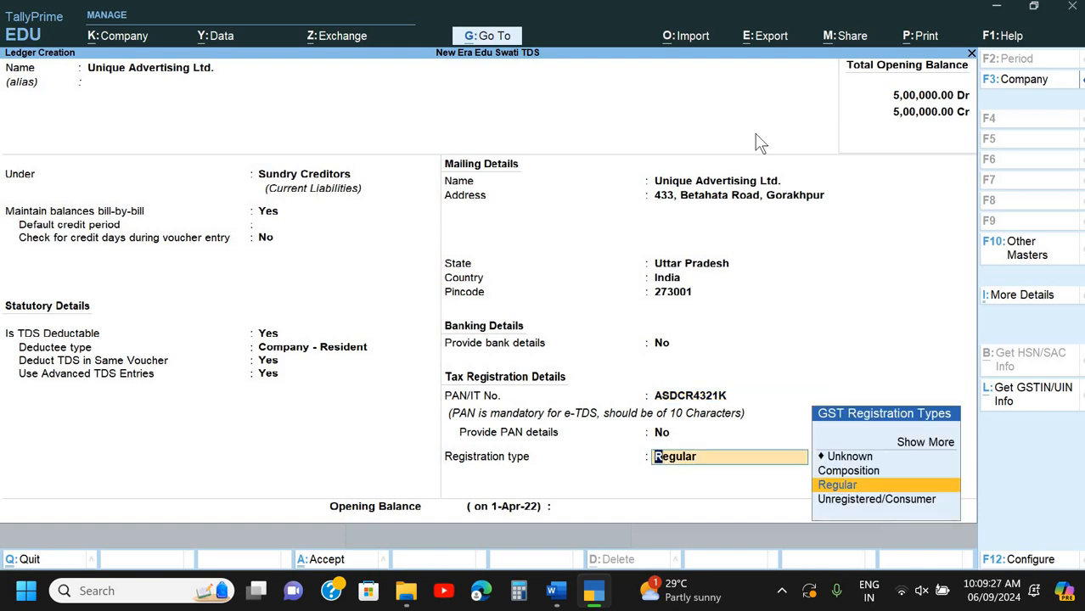
pyautogui.press('Down')
pyautogui.press('Return')
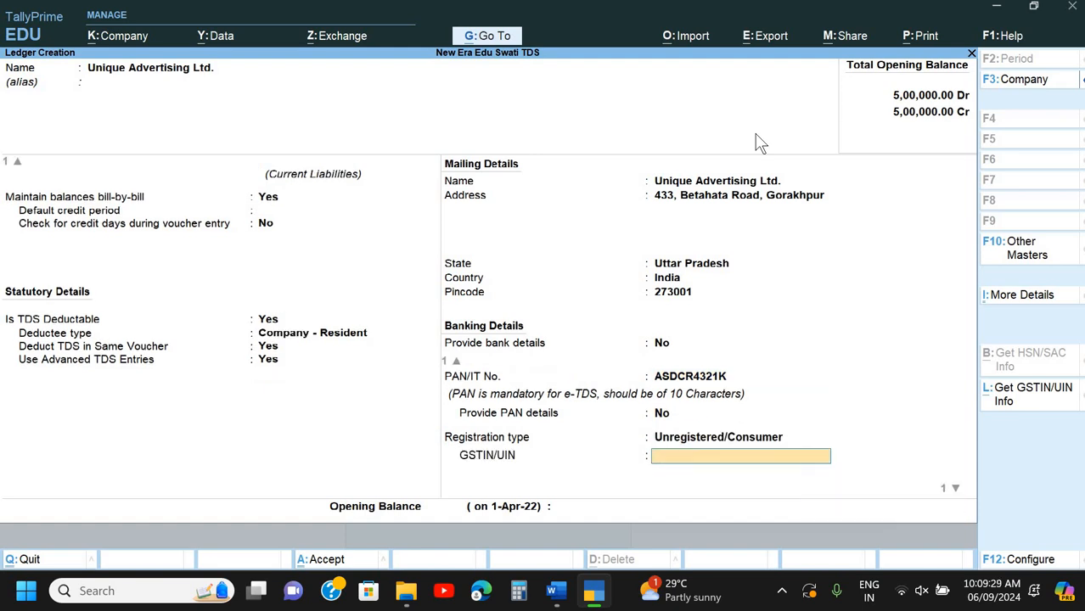
pyautogui.press('Return')
pyautogui.press('Return')
pyautogui.press('Return')
pyautogui.press('Return')
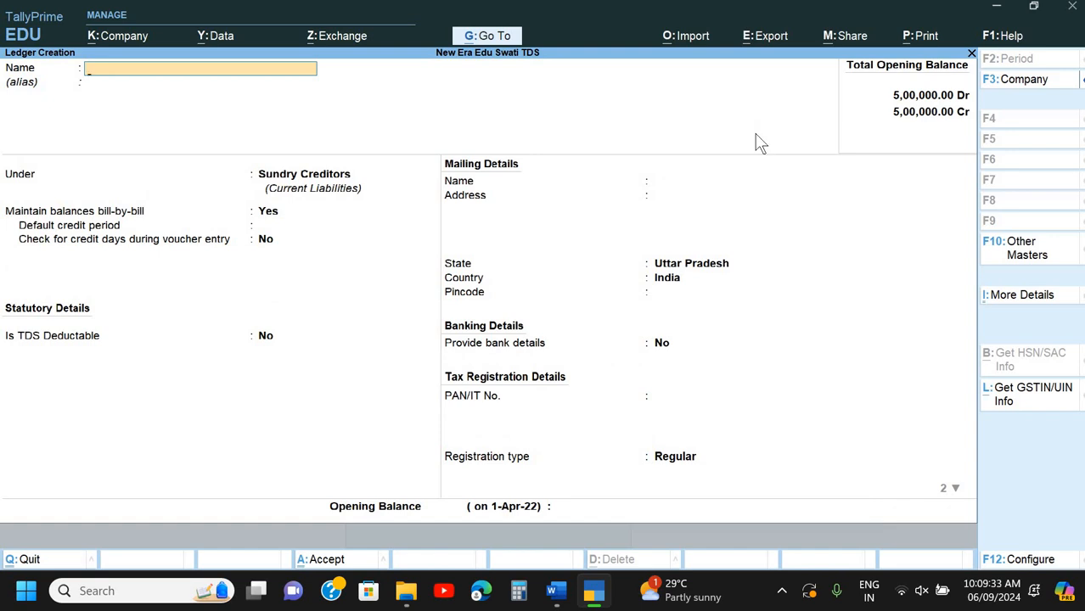
# Leave ledger creation and return to the Gateway of Tally.
pyautogui.press('Escape')
pyautogui.press('Escape')
pyautogui.press('Escape')
pyautogui.press('Escape')
pyautogui.press('Down')
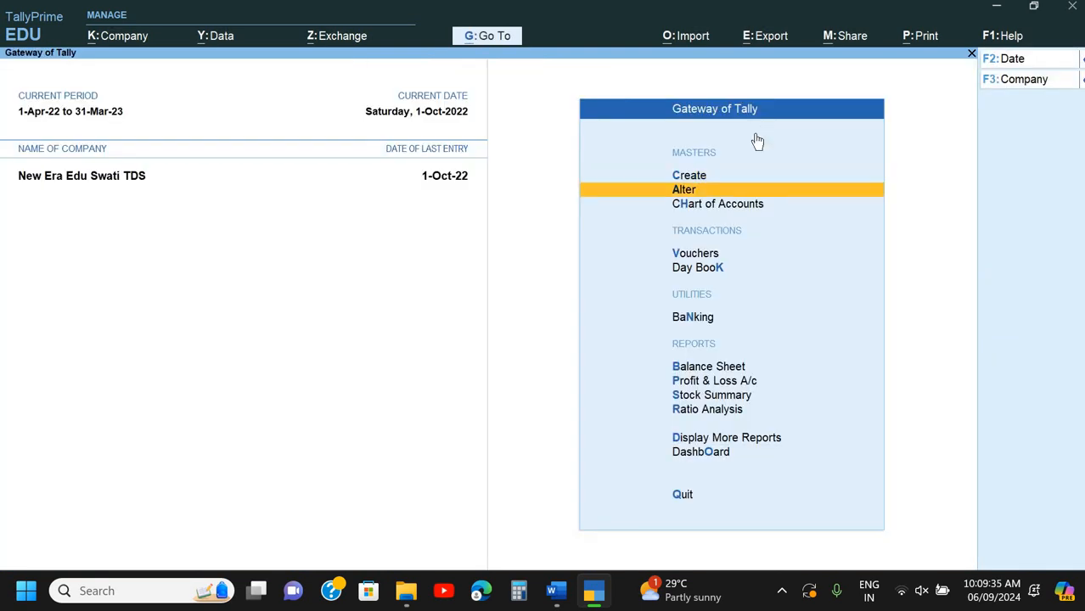
# Start a journal voucher and debit Advertisement Exp. with the 42,000 billed on the invoice in Word.
pyautogui.press('Down')
pyautogui.press('Down')
pyautogui.press('Return')
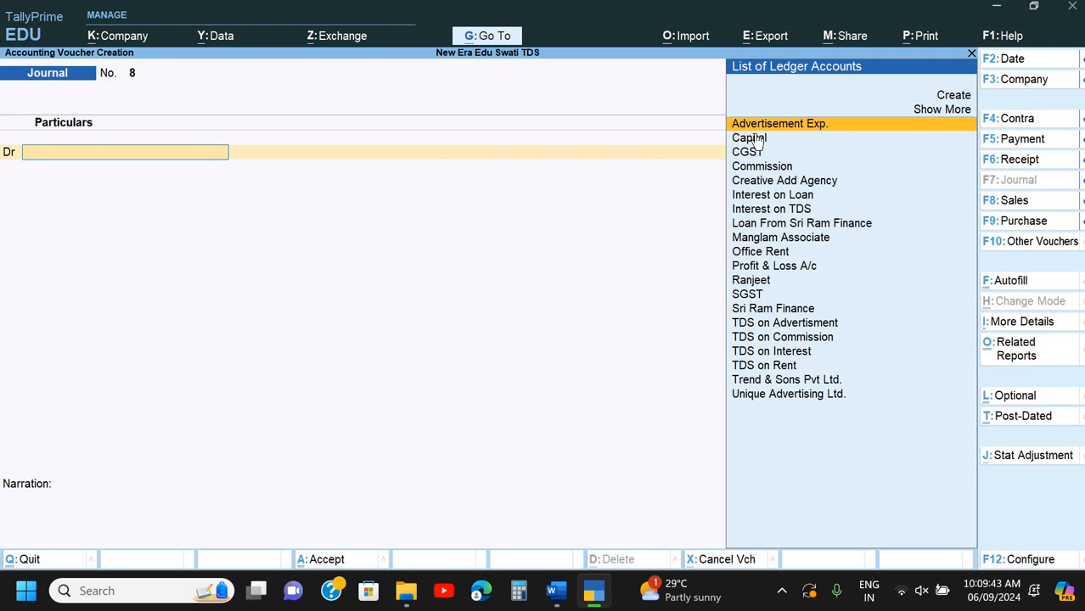
pyautogui.press('Return')
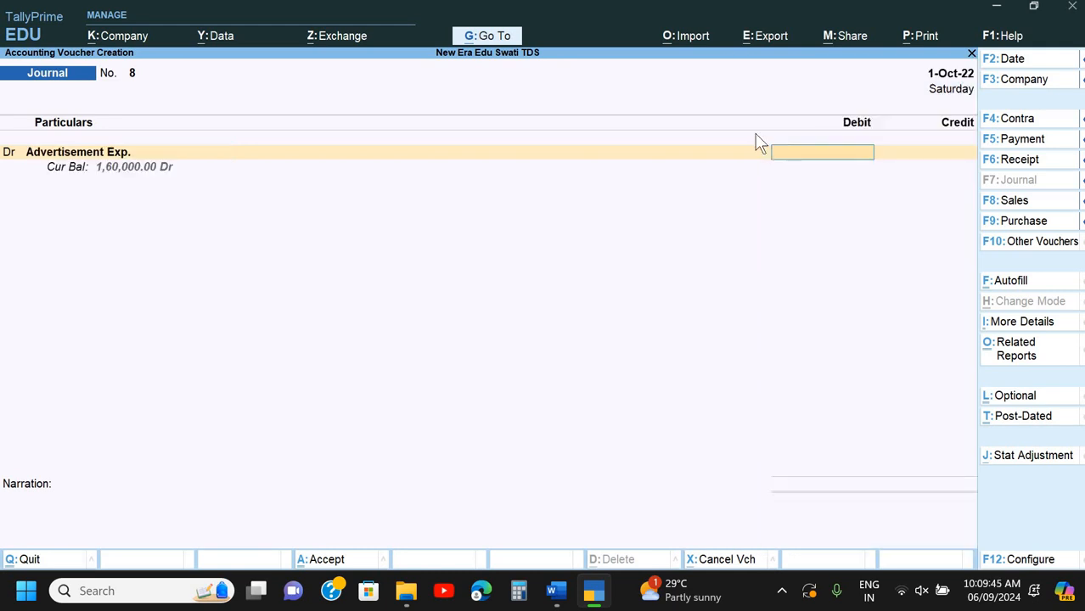
pyautogui.hotkey('alt', 'Tab')
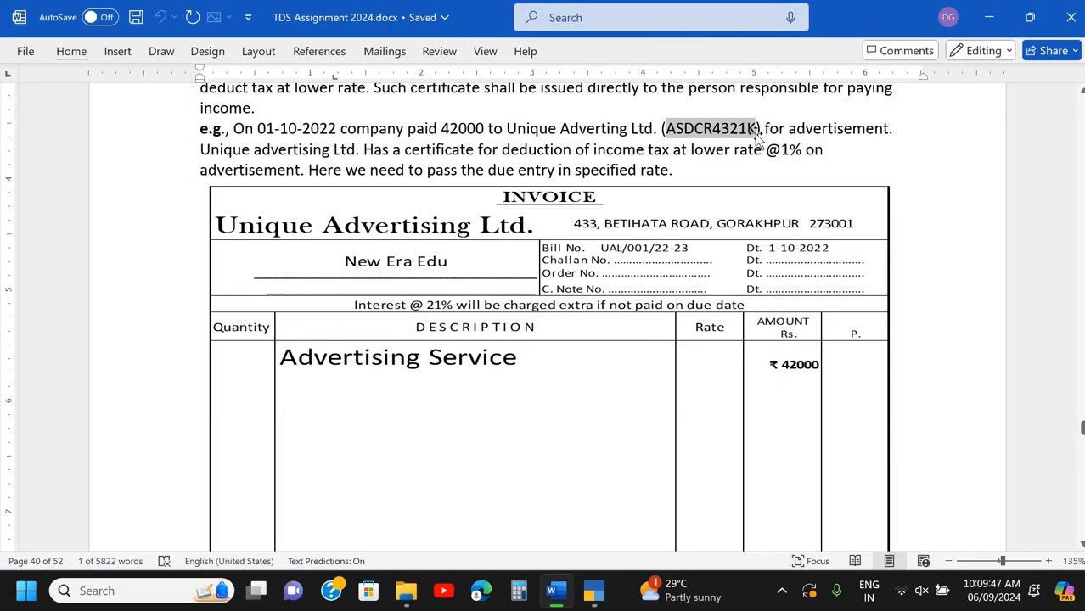
pyautogui.scroll(-2, 759, 143)
pyautogui.hotkey('alt', 'Tab')
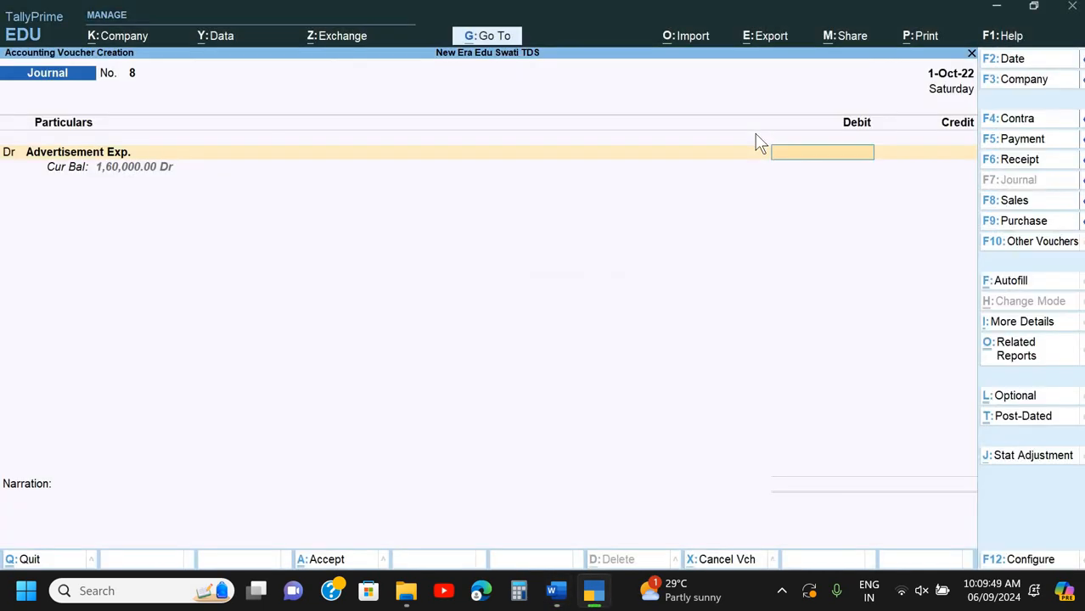
pyautogui.write('42000')
pyautogui.press('Return')
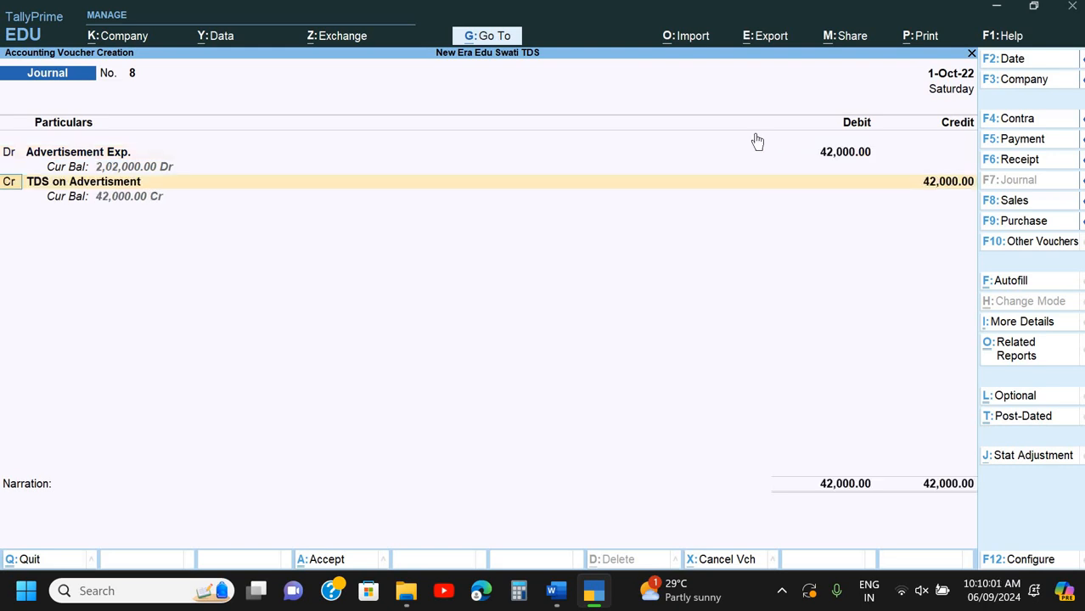
# Replace the TDS on Advertisment credit line with Unique Advertising Ltd. and accept the 41,580.00 credit.
pyautogui.press('Return')
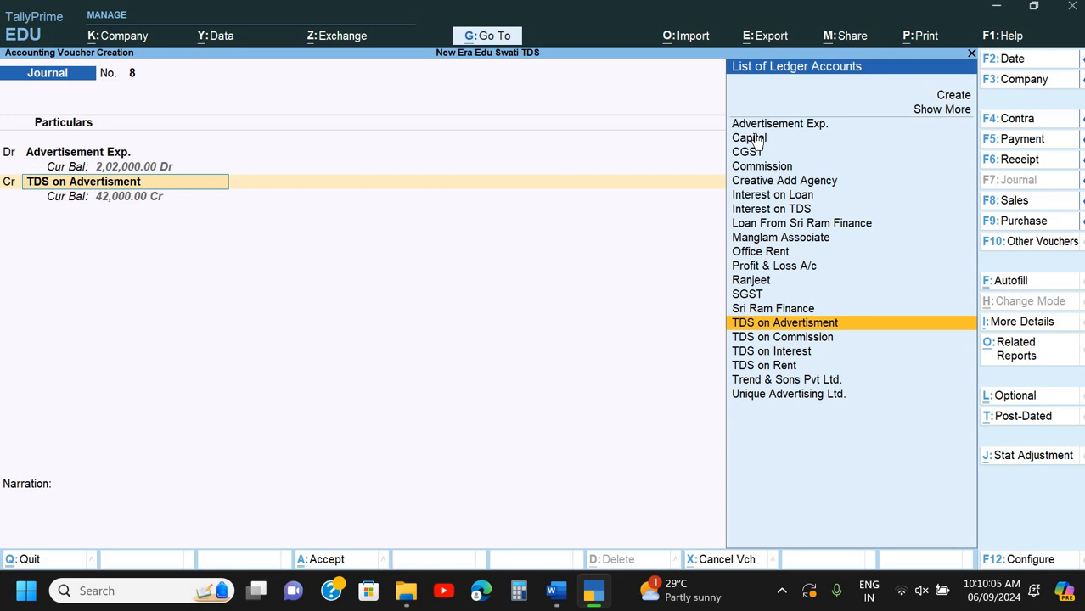
pyautogui.write('U')
pyautogui.press('Return')
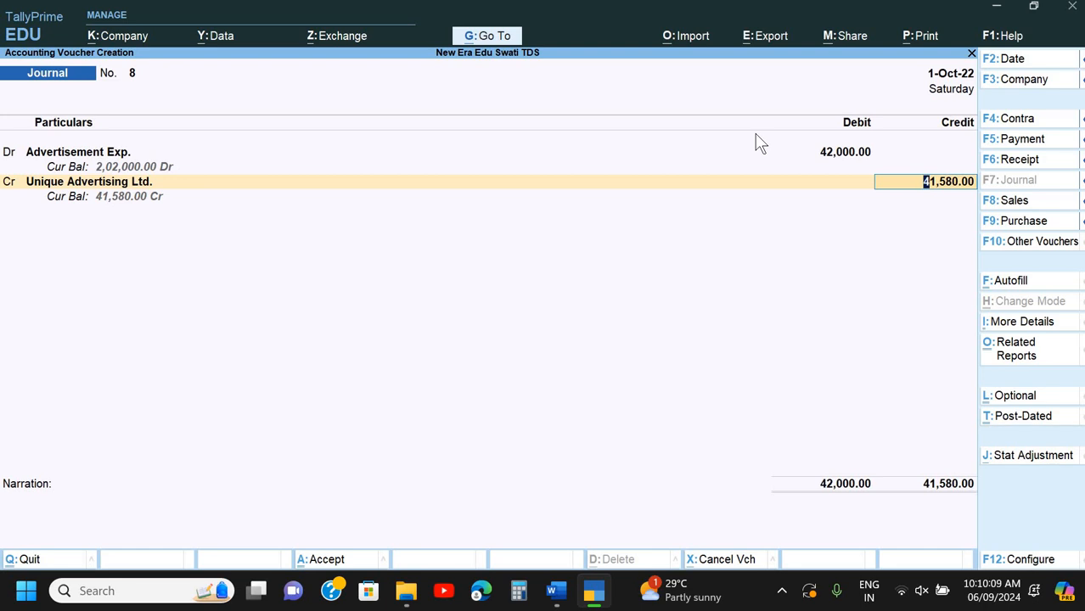
pyautogui.press('Return')
pyautogui.press('Return')
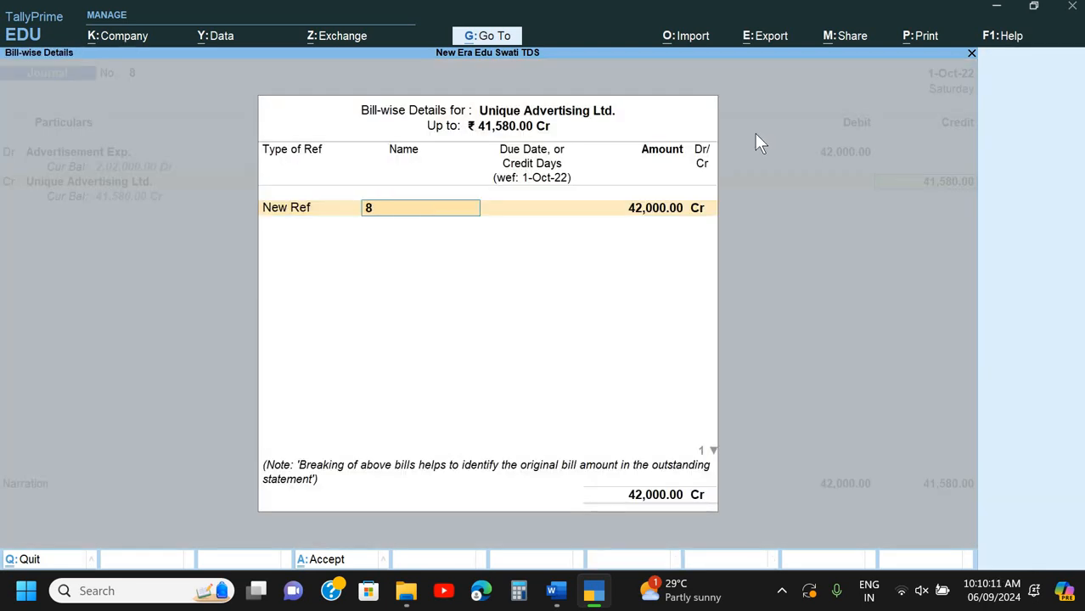
# Name the supplier's 42,000.00 credit reference UAL/001/22-23, checking the bill number on the Word invoice.
pyautogui.press('Return')
pyautogui.press('Return')
pyautogui.hotkey('shift', 'Tab')
pyautogui.hotkey('alt', 'Tab')
pyautogui.hotkey('alt', 'Tab')
pyautogui.write('UAL/')
pyautogui.hotkey('alt', 'Tab')
pyautogui.hotkey('alt', 'Tab')
pyautogui.write('001/22-23')
pyautogui.press('Return')
pyautogui.press('Return')
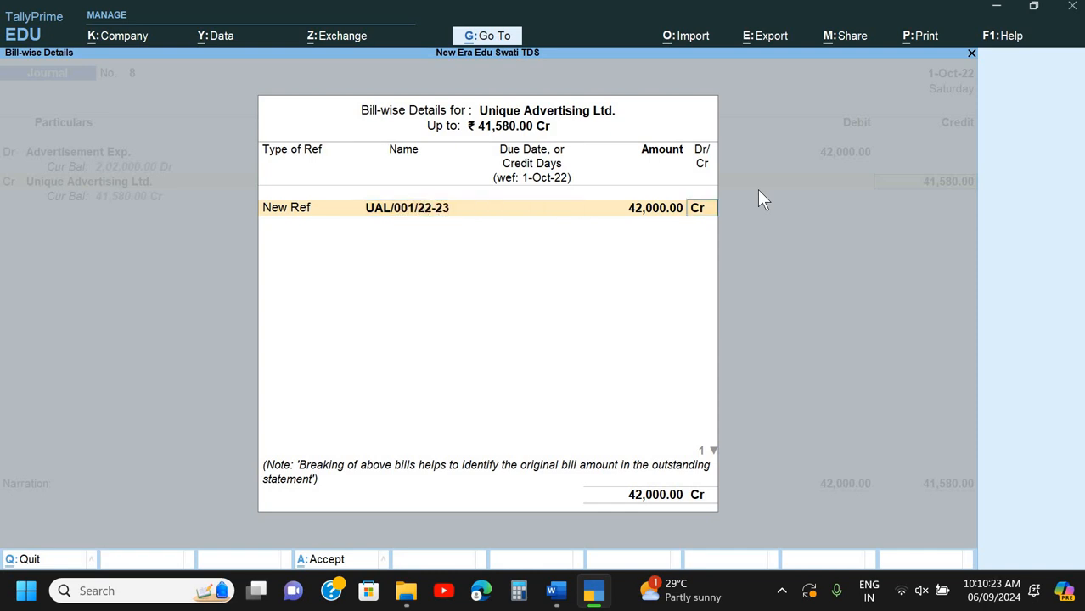
pyautogui.press('Return')
pyautogui.press('Return')
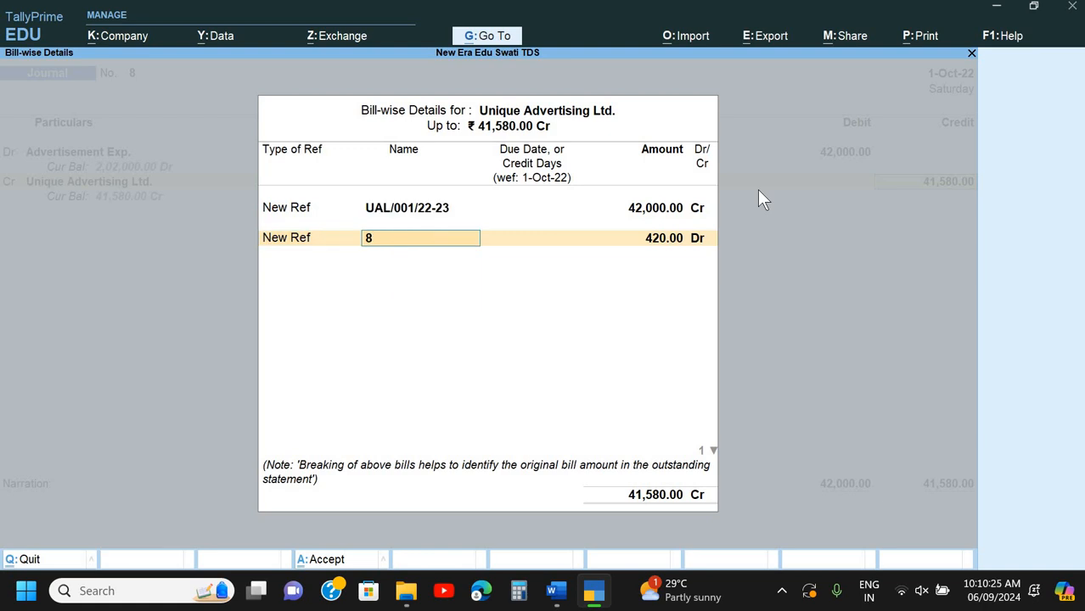
# Name the second new reference TDS for 420.00 debit and finish the bill-wise details.
pyautogui.write('TDS')
pyautogui.press('Return')
pyautogui.press('Return')
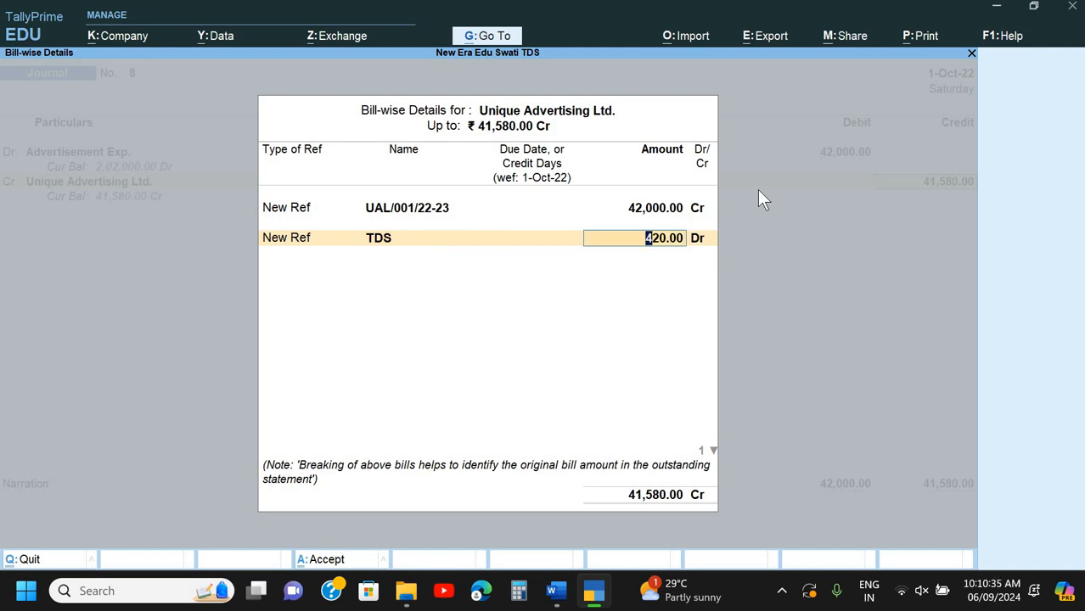
pyautogui.press('Return')
pyautogui.press('Return')
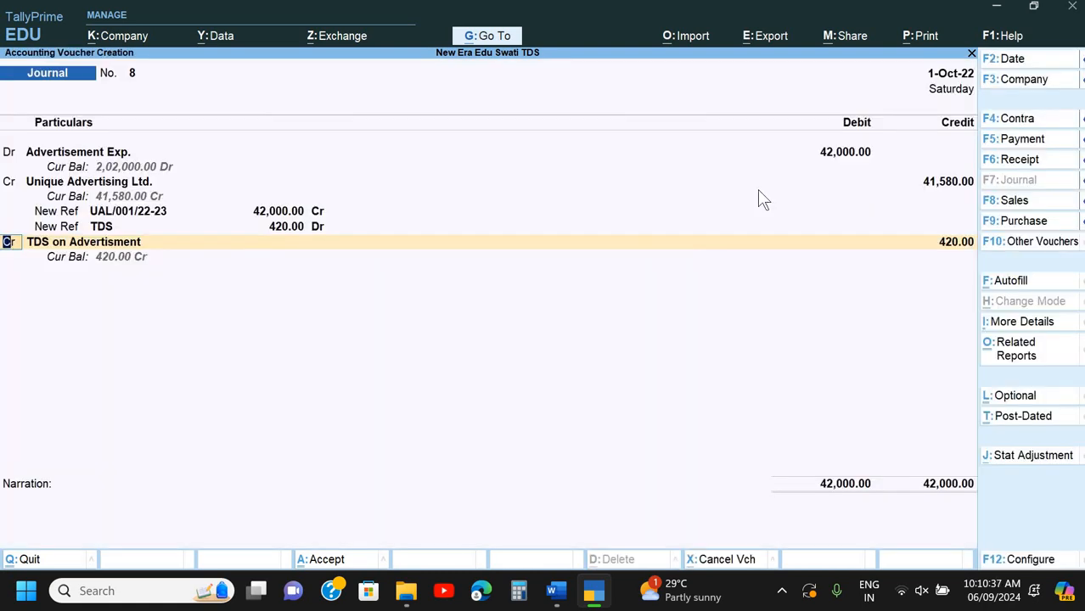
# Keep the 420.00 credit to TDS on Advertisment, add the narration "Being exp. due & TDS deducted at lower rate", and save the voucher.
pyautogui.press('Return')
pyautogui.press('Return')
pyautogui.press('Return')
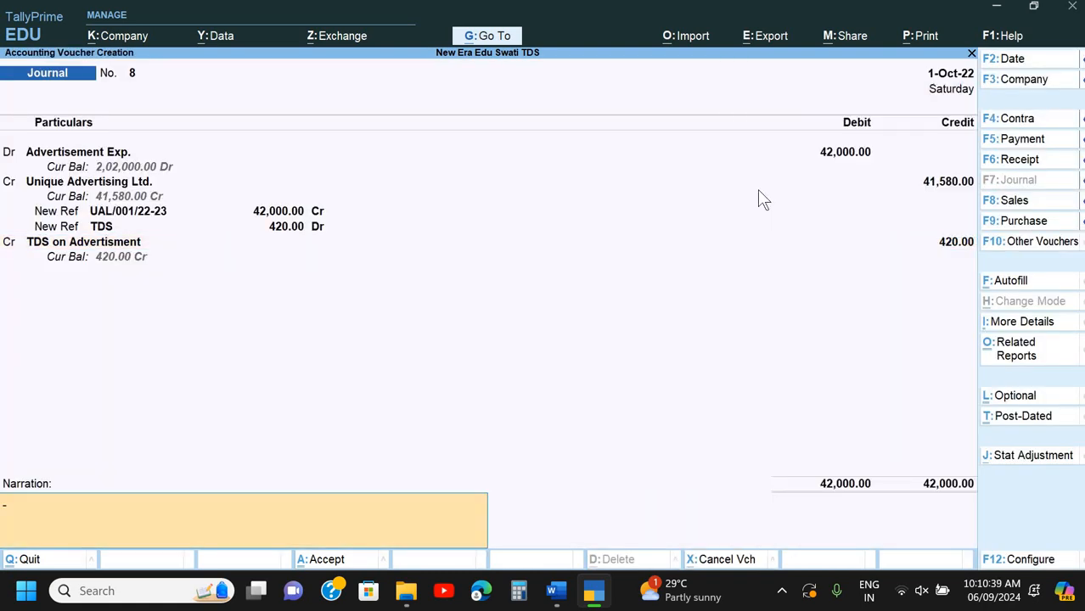
pyautogui.write('Being exp. due & TDS ded')
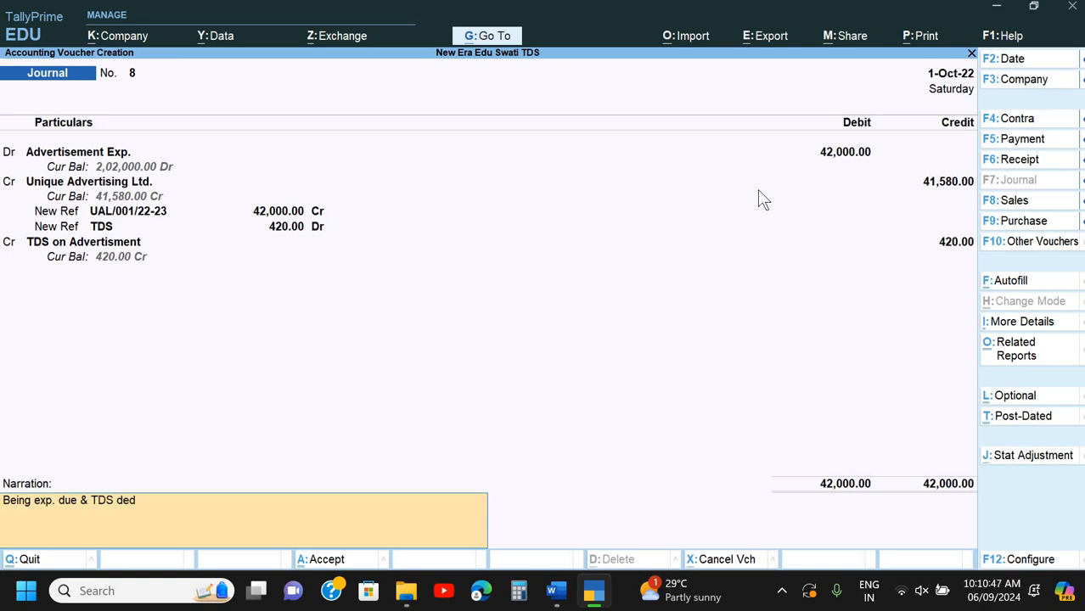
pyautogui.write('ucted at lower rate')
pyautogui.press('Return')
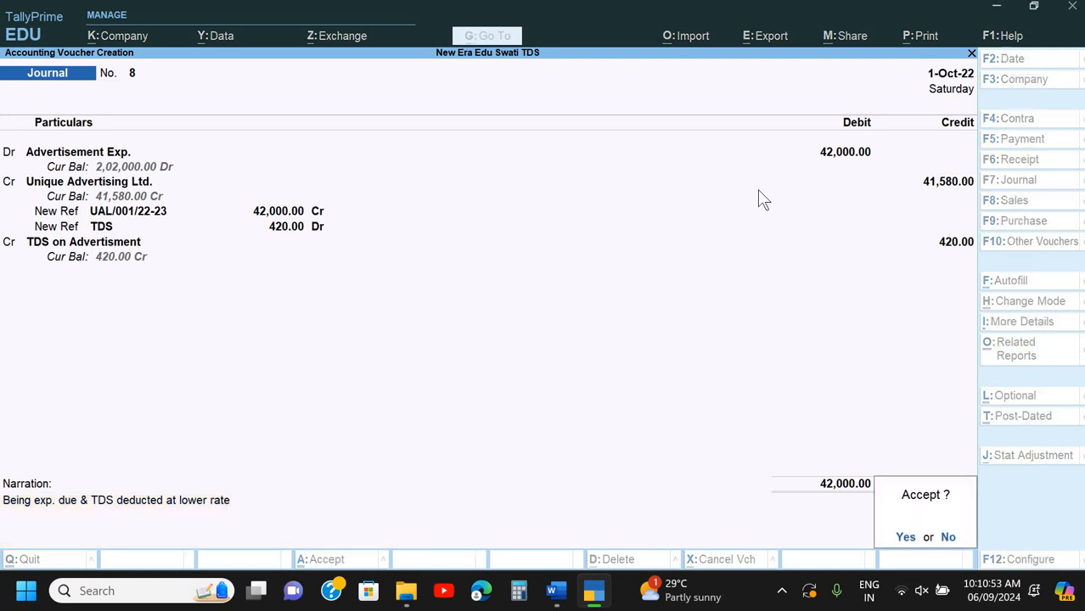
pyautogui.press('Return')
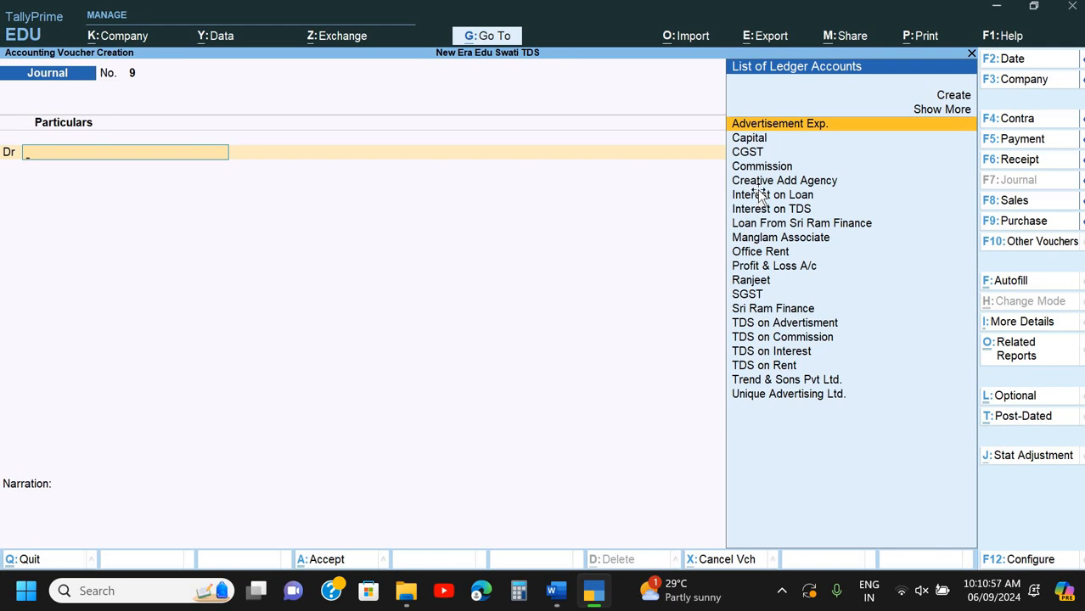
# Switch to Word to review the assignment's sample journal entry and tax analysis, and return to TallyPrime.
pyautogui.hotkey('alt', 'Tab')
pyautogui.scroll(-10, 758, 194)
pyautogui.scroll(-15, 758, 193)
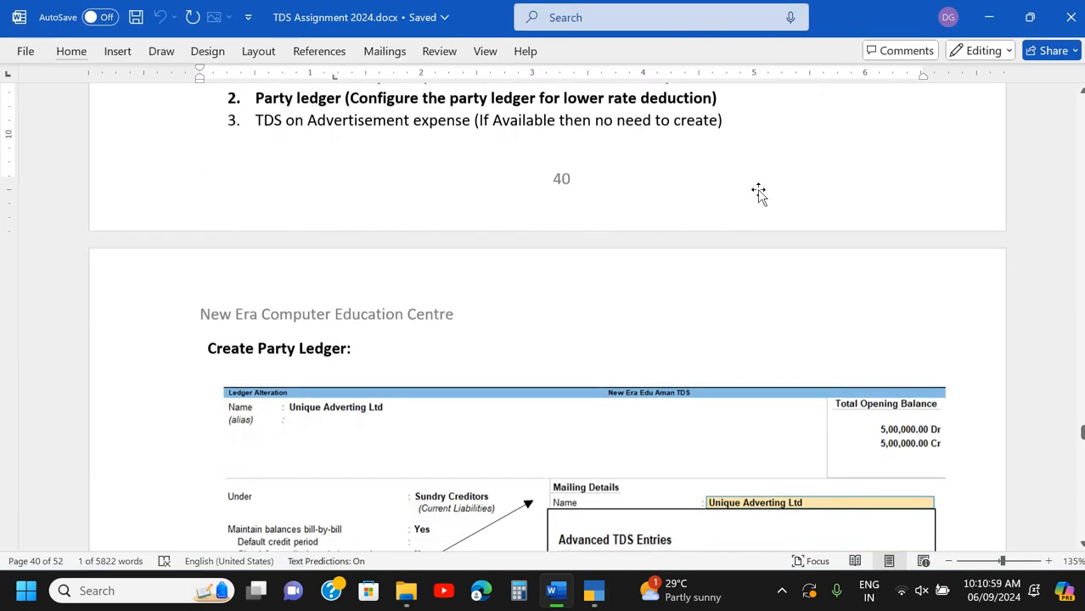
pyautogui.scroll(-5, 759, 193)
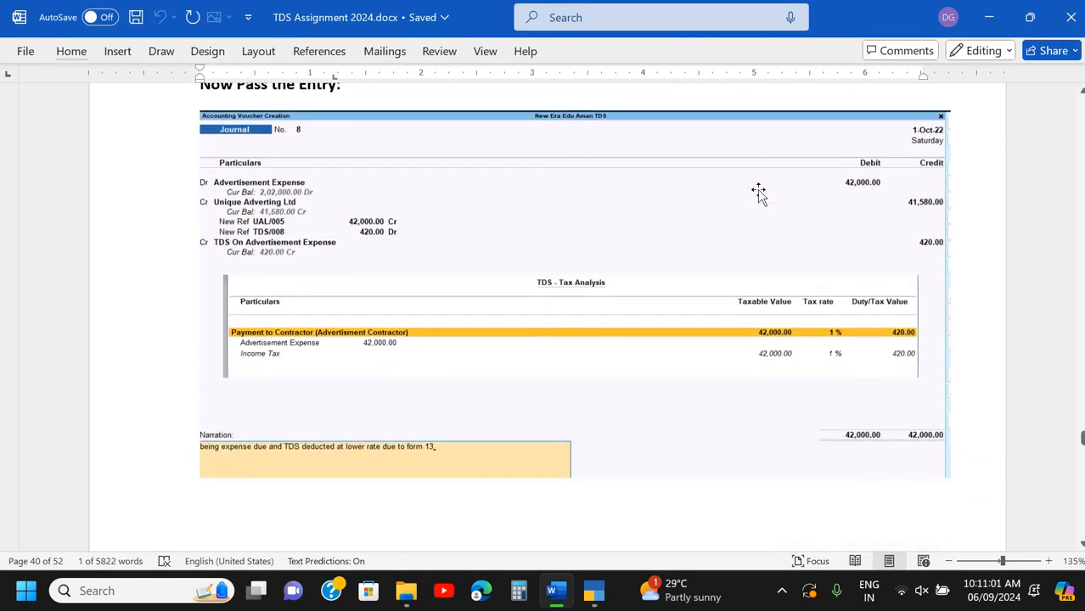
pyautogui.hotkey('alt', 'Tab')
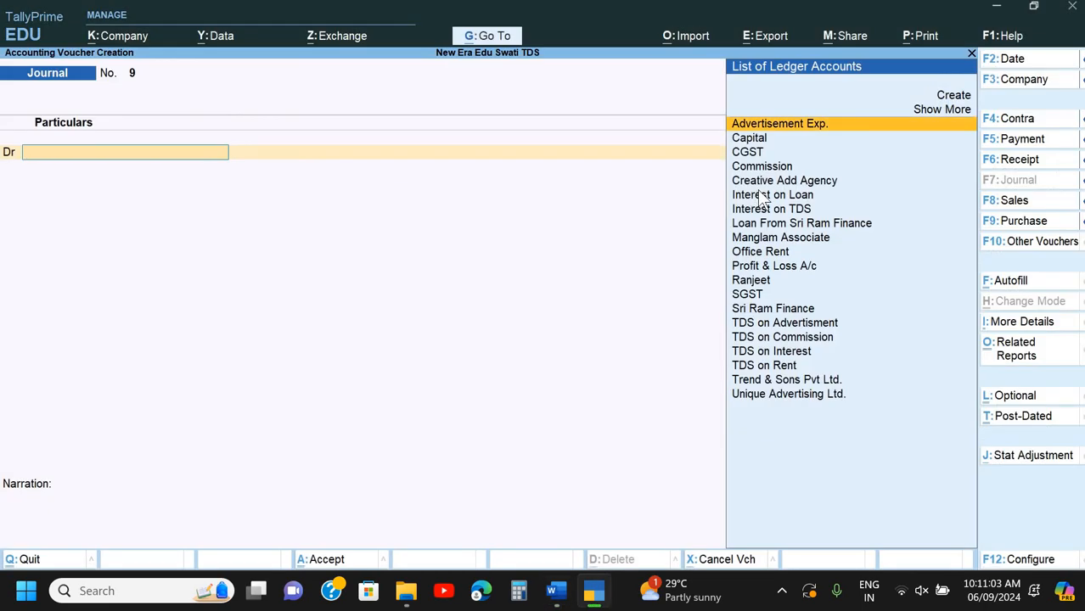
# View the detailed TDS tax analysis of the saved advertisement journal voucher and return to the Gateway of Tally.
pyautogui.press('pageup')
pyautogui.hotkey('ctrl', 'o')
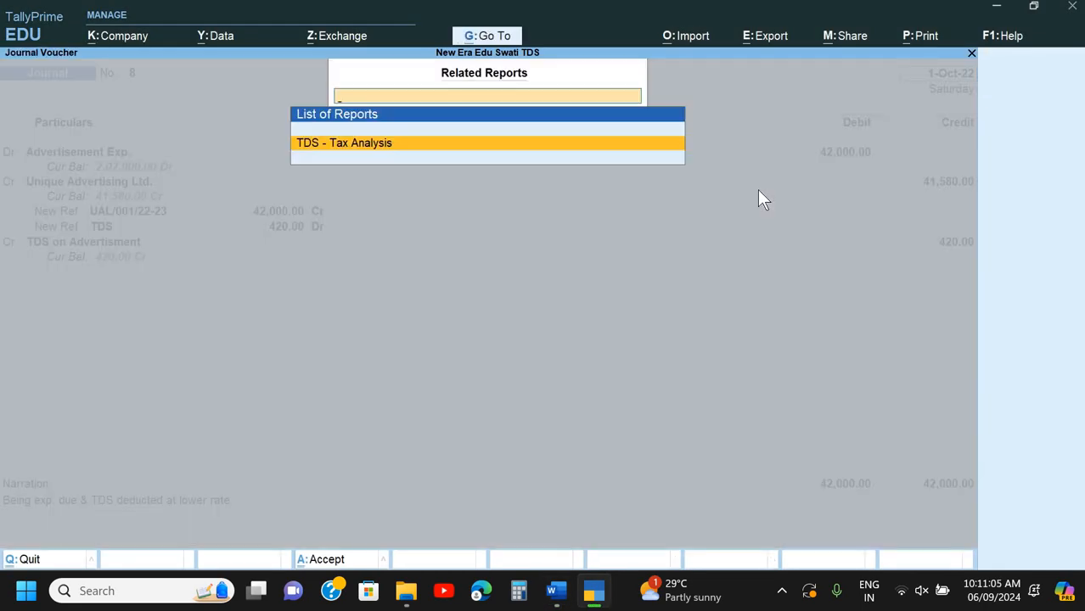
pyautogui.press('Return')
pyautogui.hotkey('alt', 'F5')
pyautogui.press('Down')
pyautogui.press('Down')
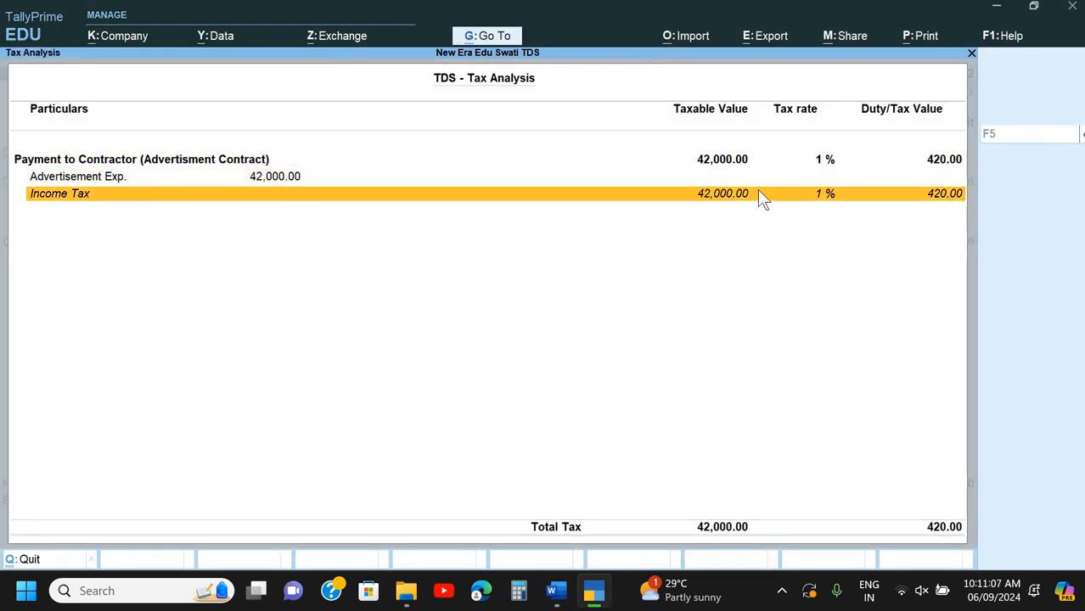
pyautogui.press('Escape')
pyautogui.press('Escape')
pyautogui.press('Return')
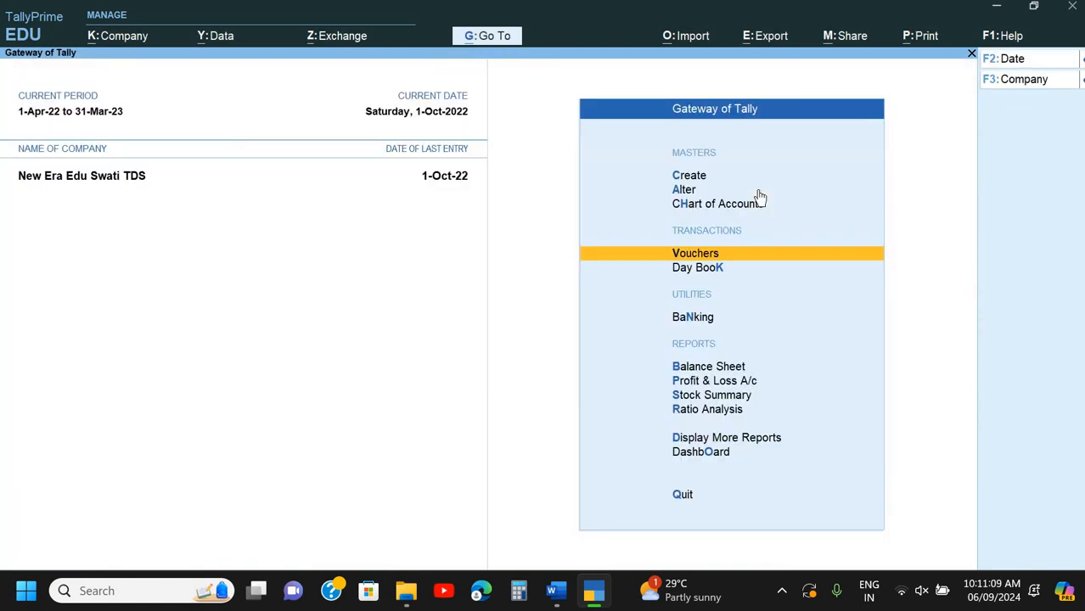
# Open the Form 26Q report from the statutory TDS reports.
pyautogui.press('Escape')
pyautogui.press('Escape')
pyautogui.press('d')
pyautogui.press('o')
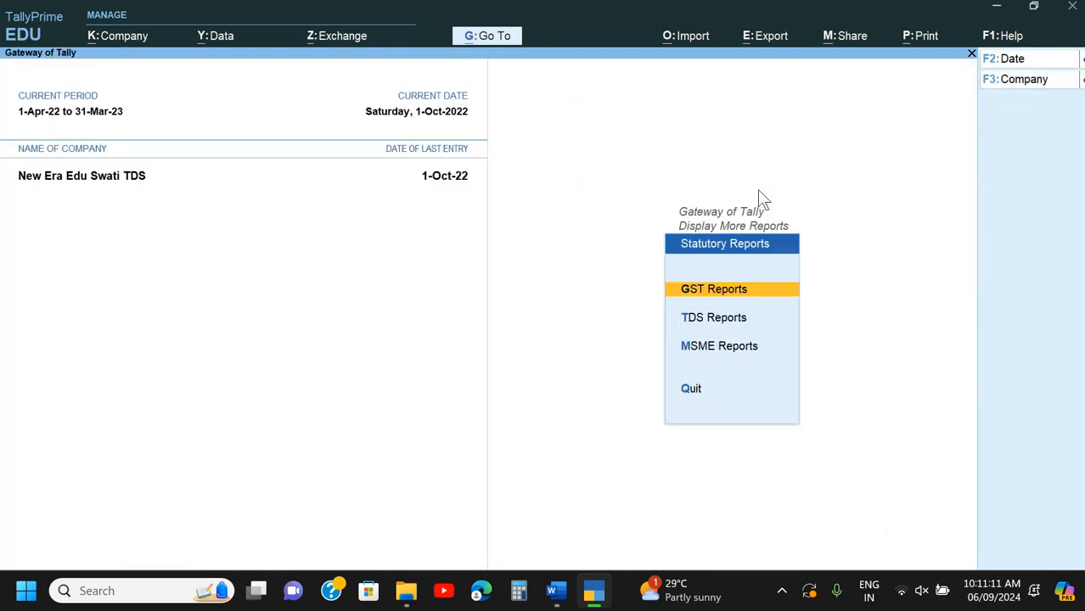
pyautogui.press('Down')
pyautogui.press('Return')
pyautogui.press('Down')
pyautogui.press('Return')
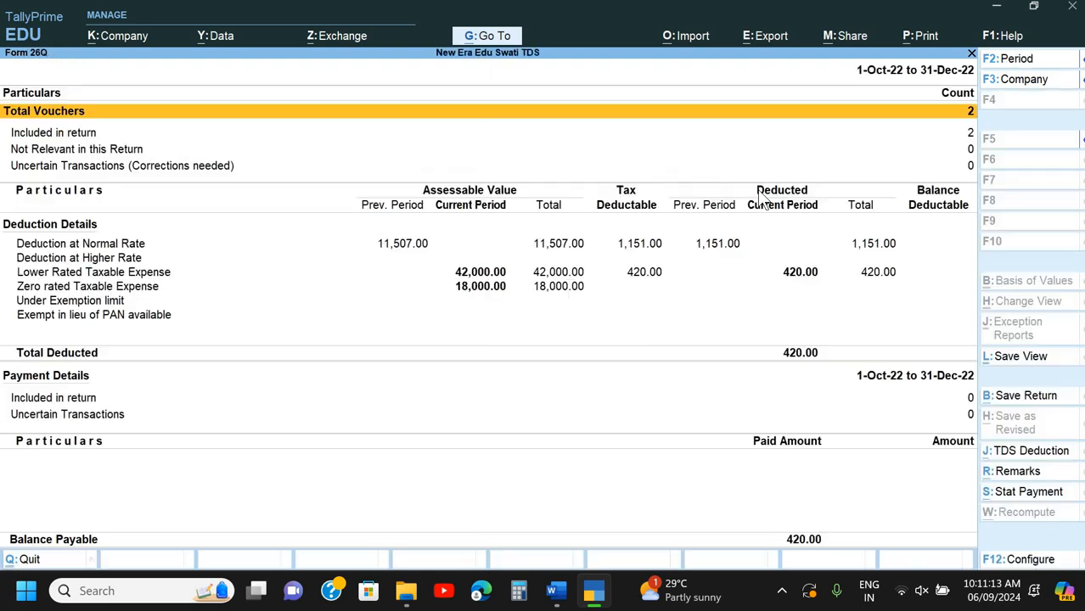
# Examine the lower rated and zero rated taxable expense rows in Form 26Q's deduction details.
pyautogui.press('Down')
pyautogui.press('Down')
pyautogui.press('Down')
pyautogui.press('Down')
pyautogui.press('Down')
pyautogui.press('Down')
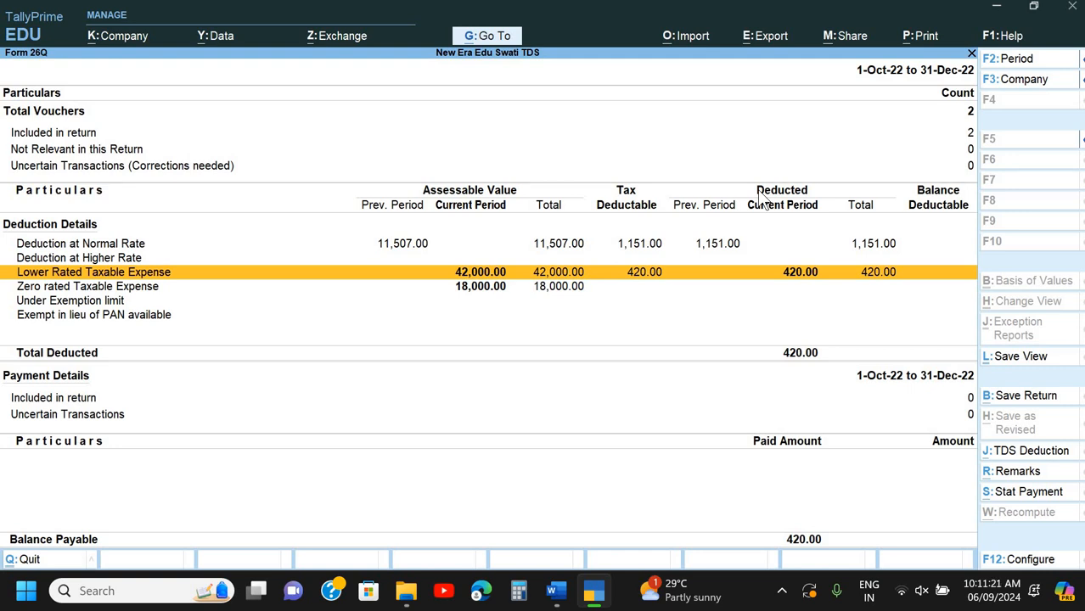
pyautogui.press('Down')
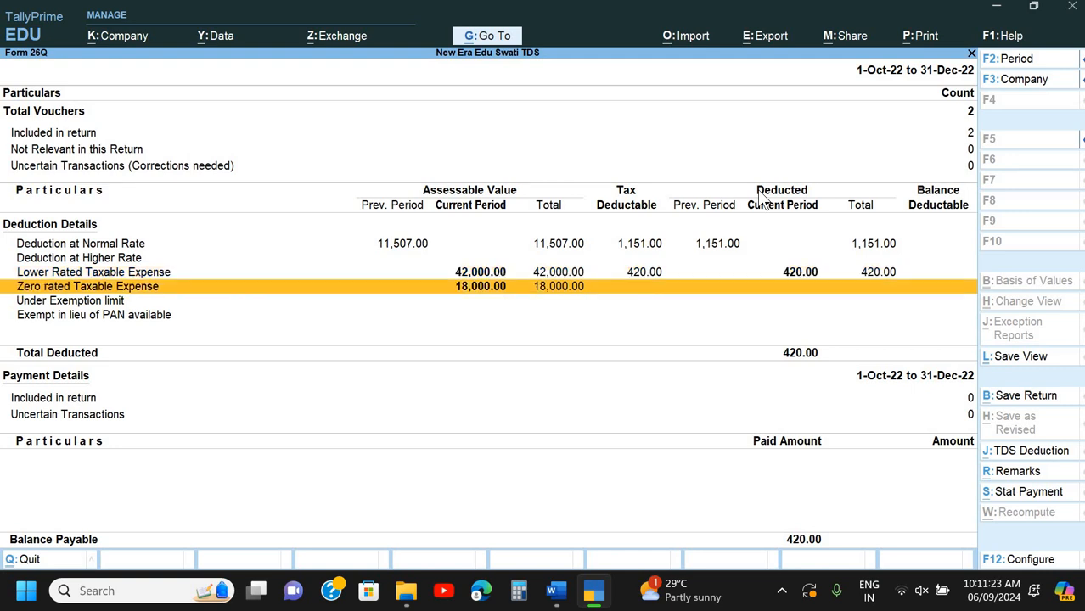
pyautogui.press('Up')
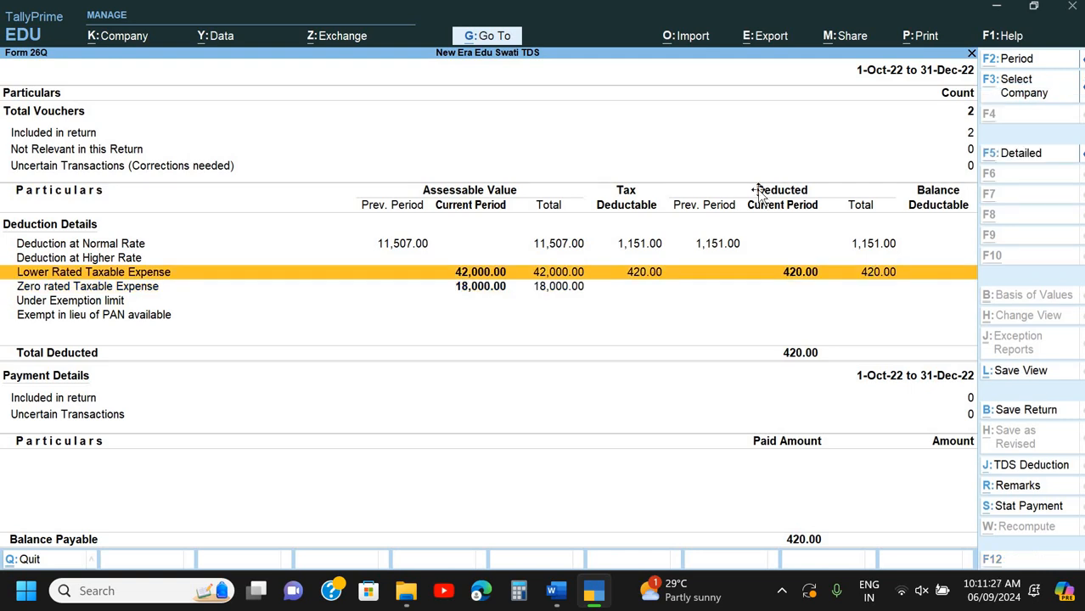
# Switch to Word, go to Assignment 24, and delete the blank line below its heading.
pyautogui.hotkey('alt', 'Tab')
pyautogui.scroll(-5, 758, 194)
pyautogui.scroll(-5, 758, 194)
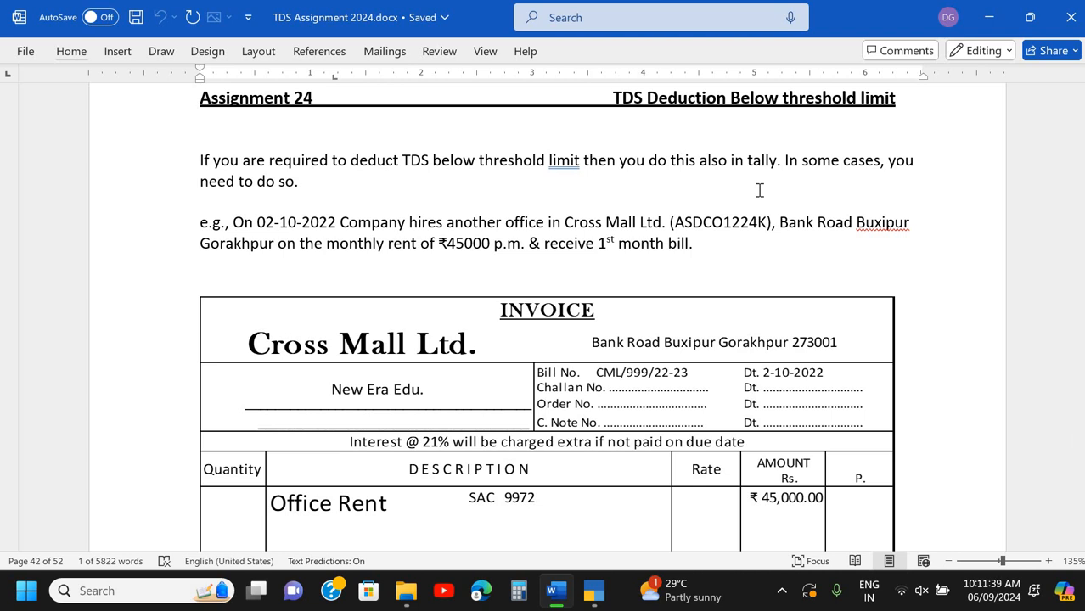
pyautogui.click(226, 129)
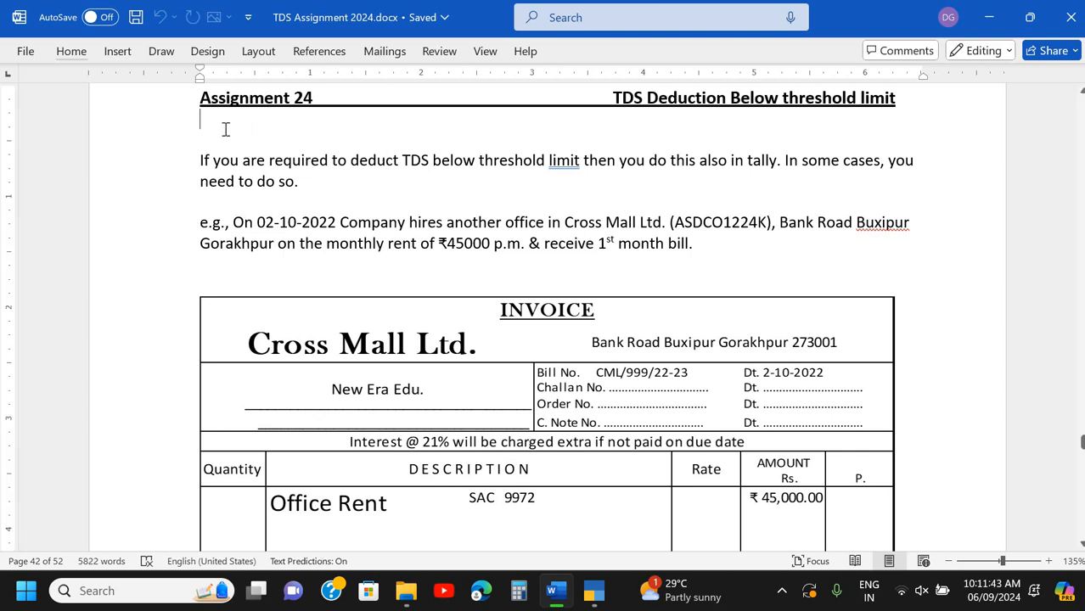
pyautogui.press('BackSpace')
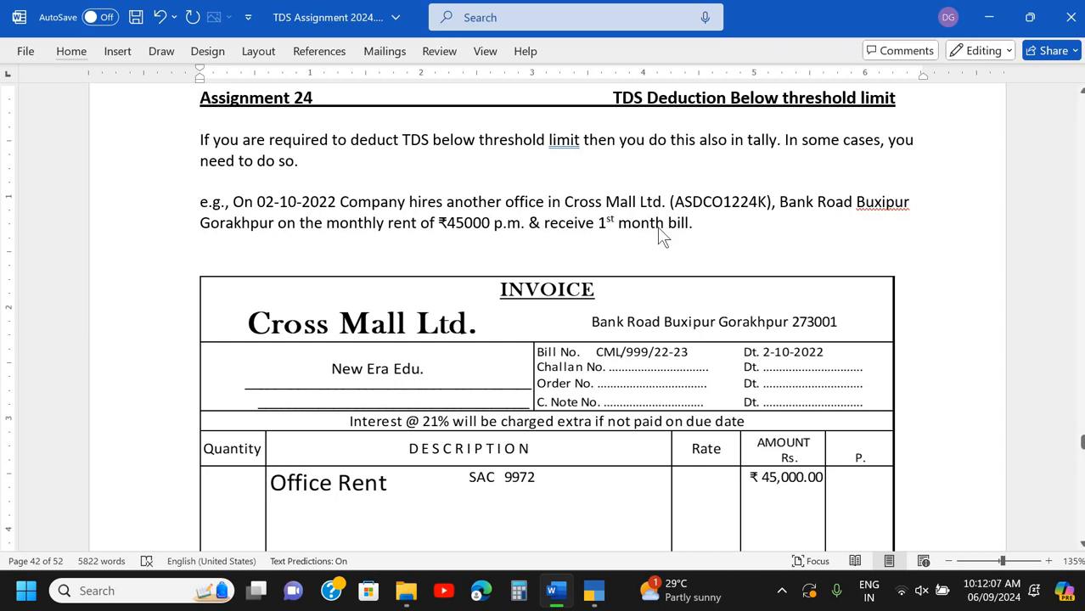
# Switch to Excel, create a blank workbook and maximize its window.
pyautogui.press('super+r')
pyautogui.write('excel')
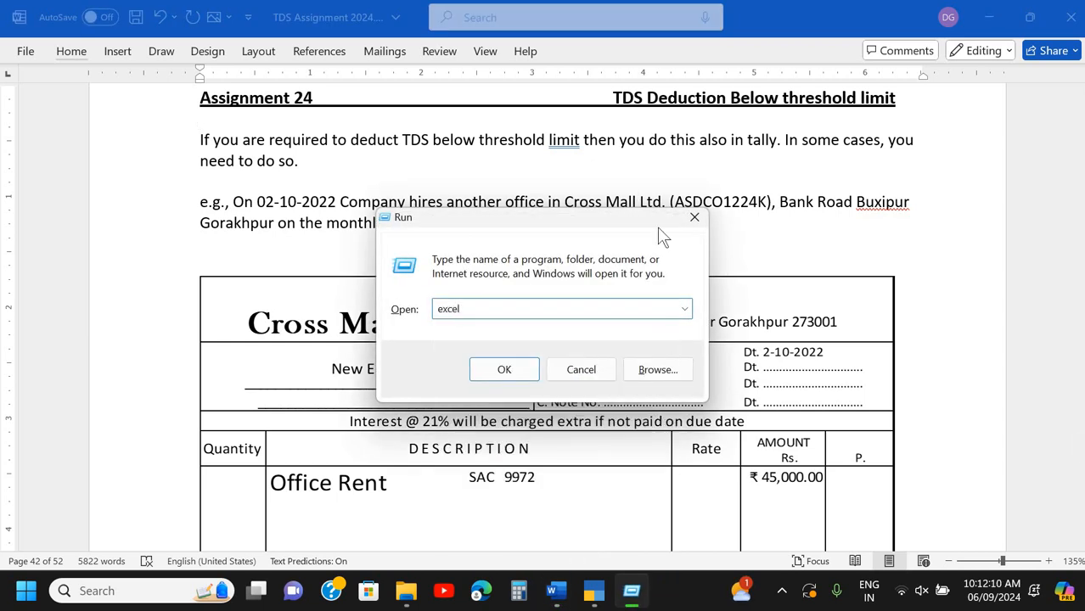
pyautogui.press('Return')
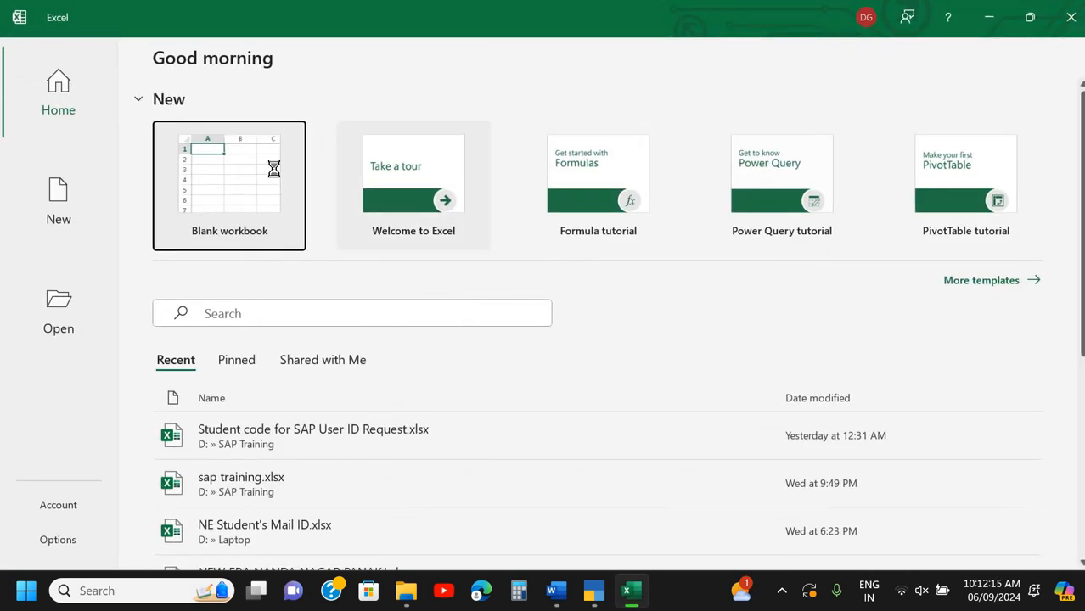
pyautogui.click(273, 170)
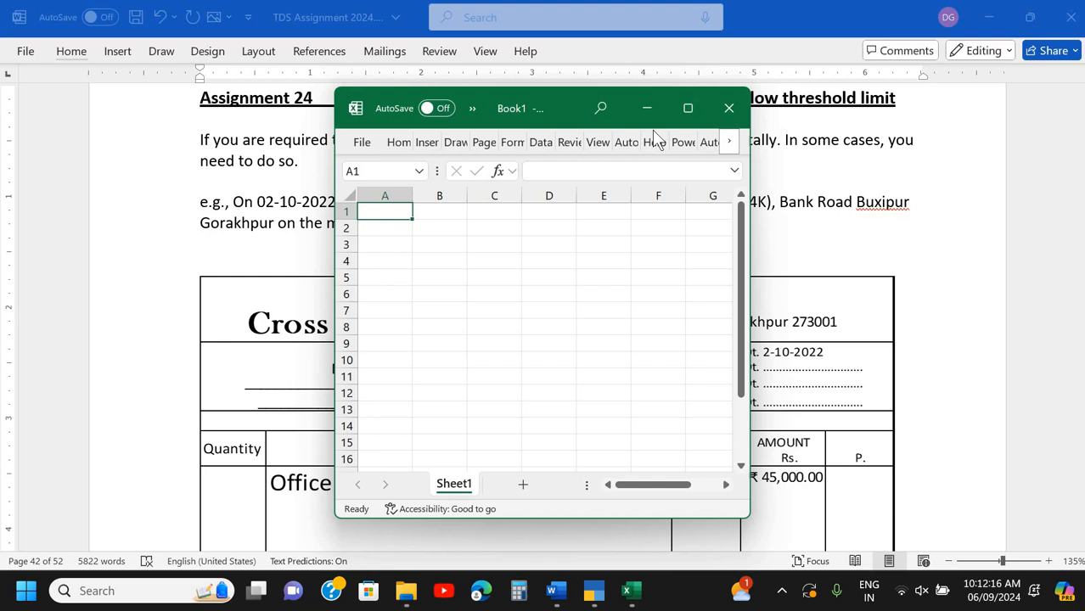
pyautogui.click(699, 100)
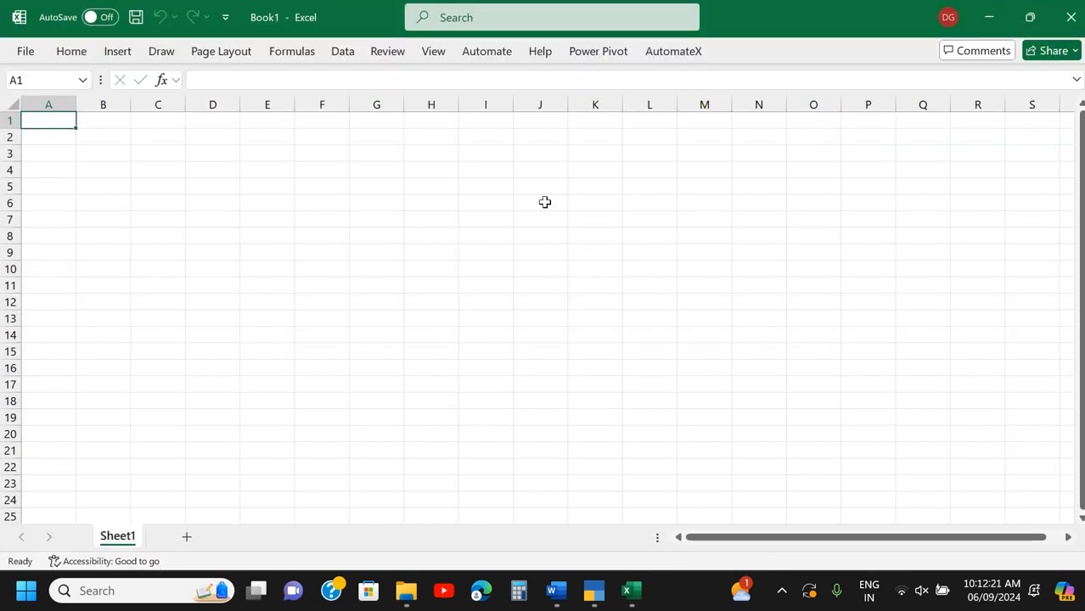
# Enter the column heading "Month" in cell D4.
pyautogui.scroll(4, 545, 202)
pyautogui.hscroll(-5, 545, 202)
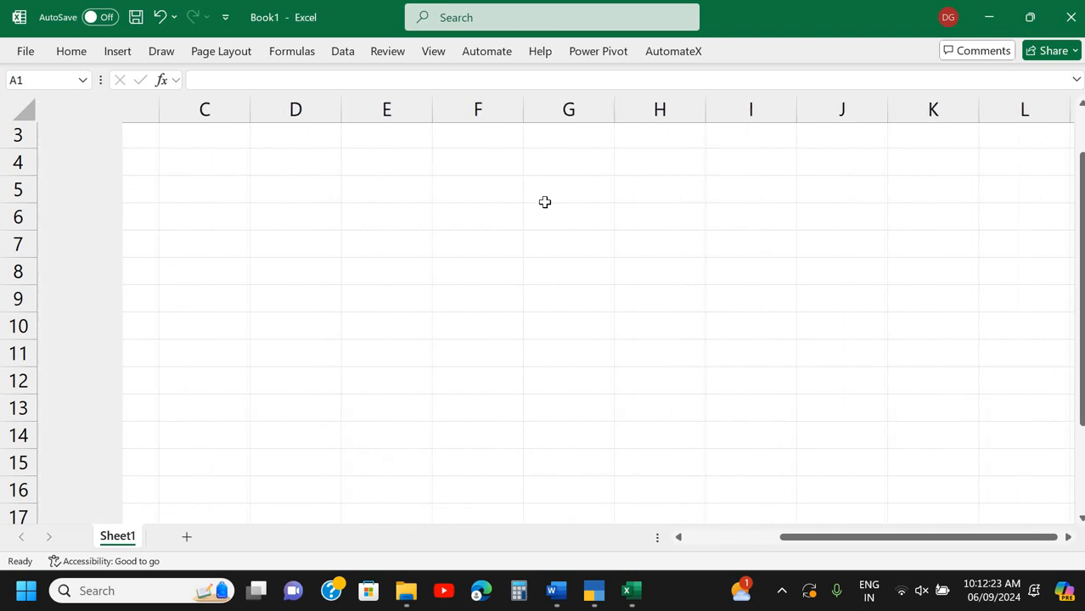
pyautogui.hscroll(-1, 511, 202)
pyautogui.hscroll(1, 511, 202)
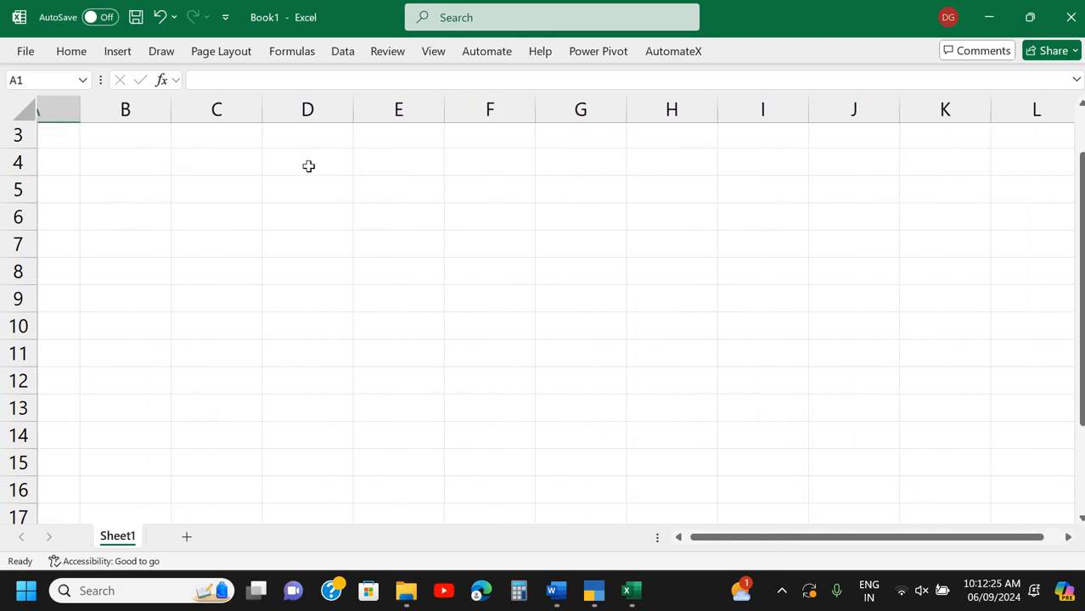
pyautogui.click(216, 162)
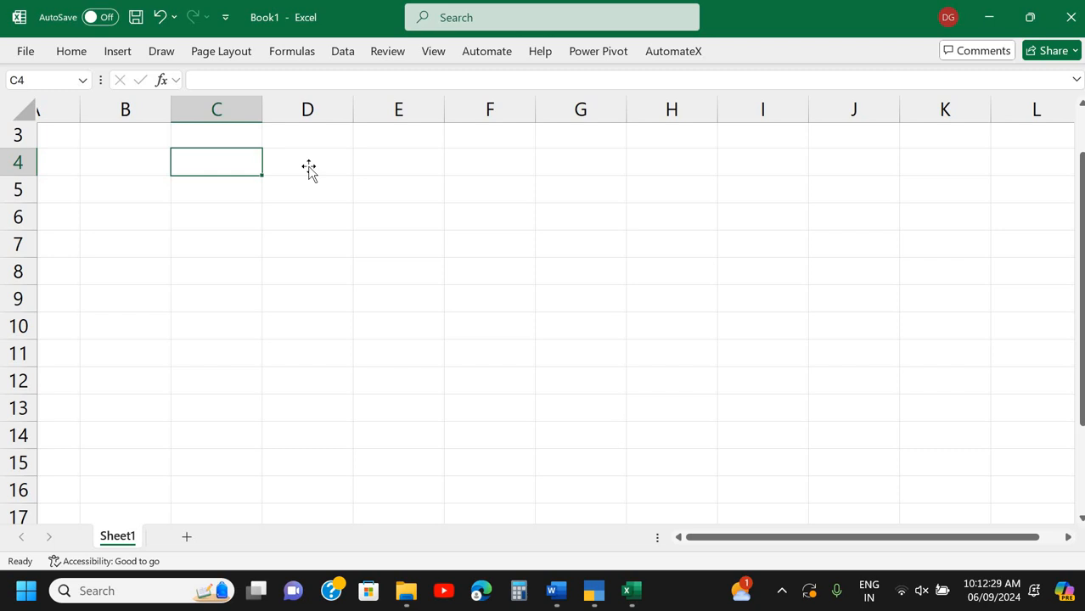
pyautogui.click(315, 165)
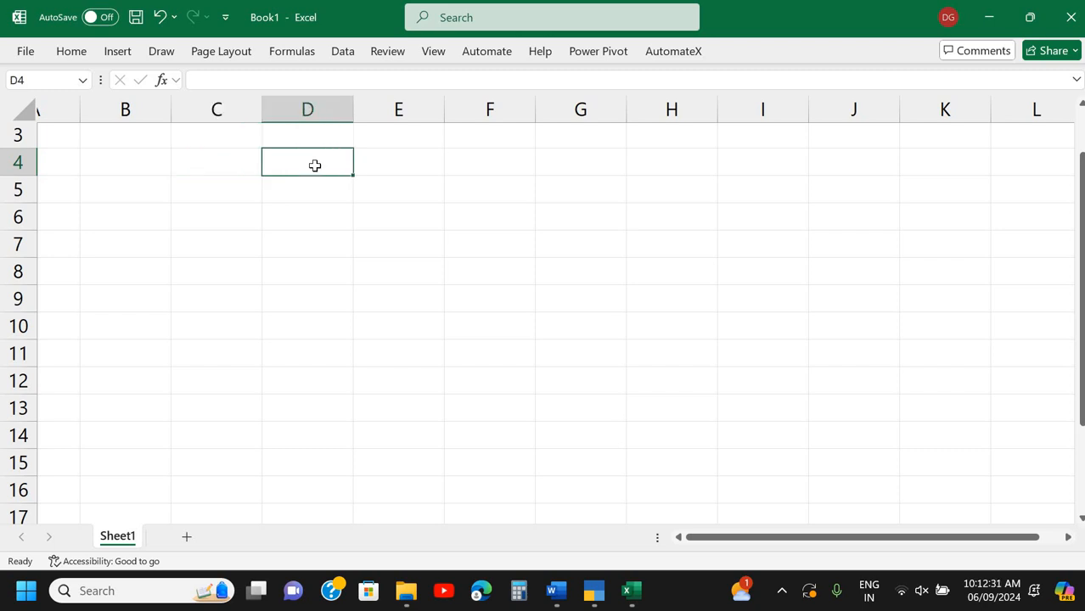
pyautogui.write('Mo')
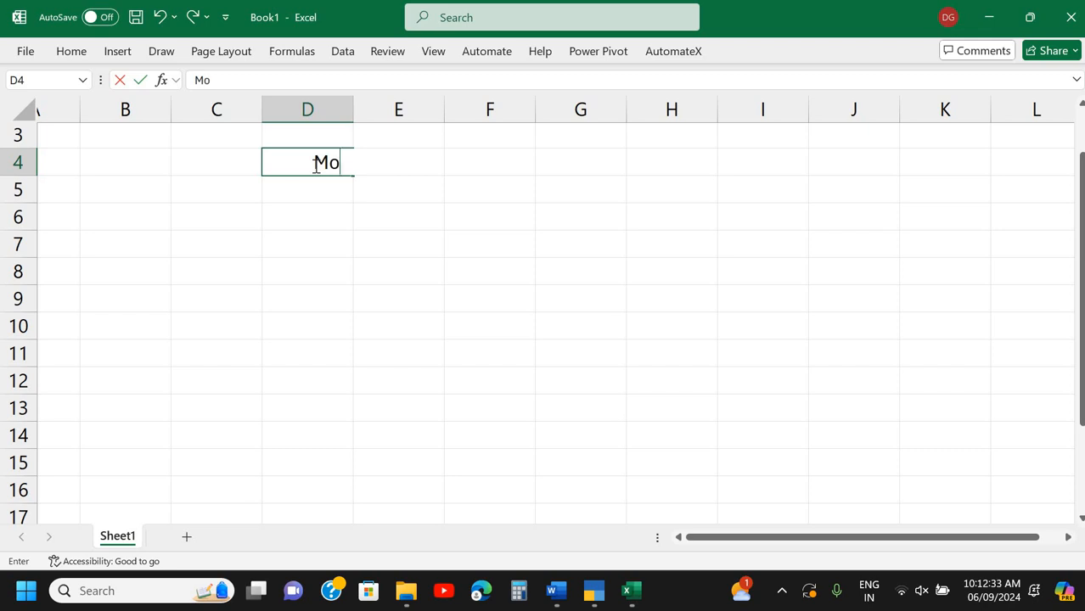
pyautogui.write('nth')
pyautogui.press('Return')
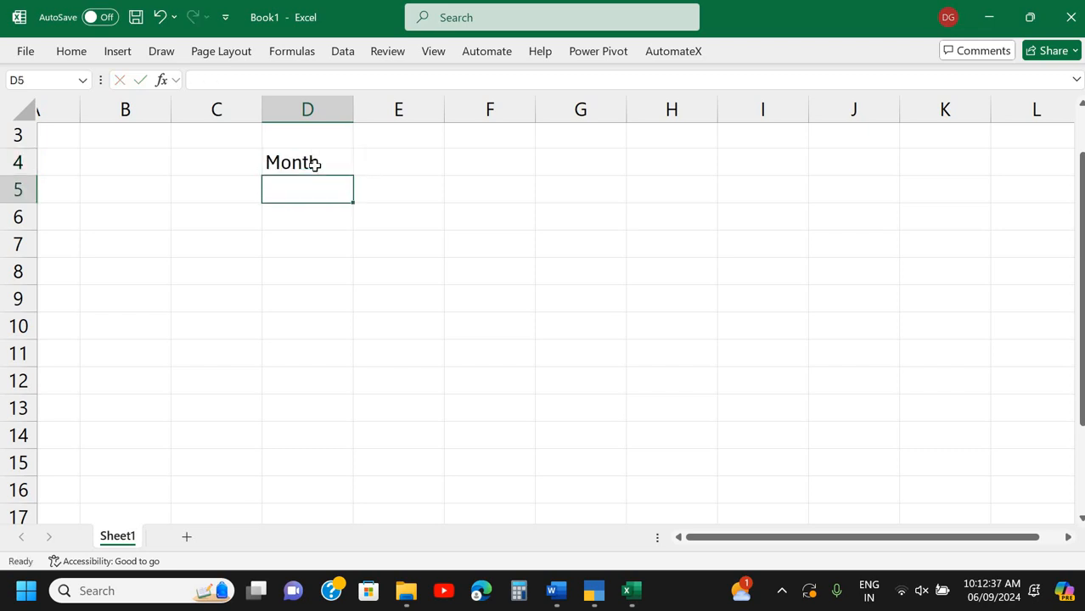
# Enter the month numbers 1, 2 and 3 in cells D5 to D7 below the Month heading.
pyautogui.write('1')
pyautogui.press('Return')
pyautogui.write('2')
pyautogui.press('Return')
pyautogui.write('3')
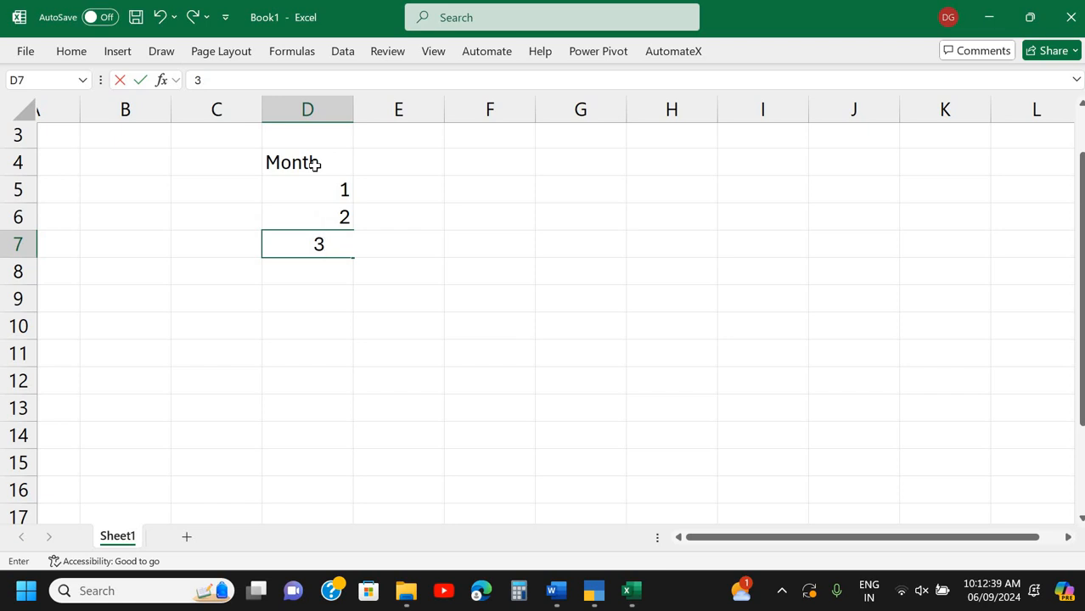
pyautogui.press('Return')
pyautogui.moveTo(340, 188); pyautogui.dragTo(349, 220)
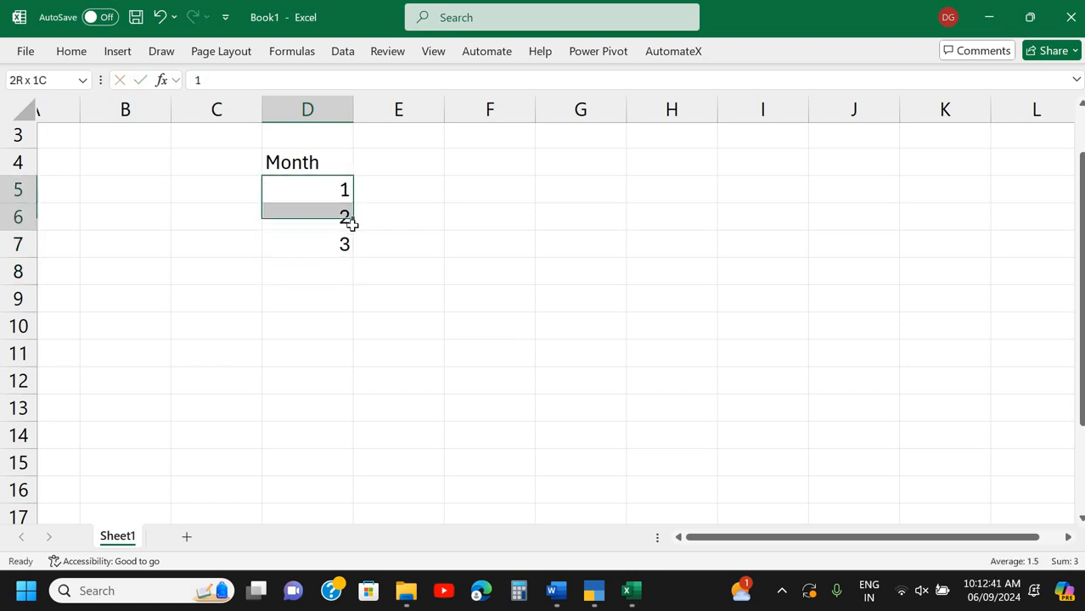
pyautogui.click(352, 237)
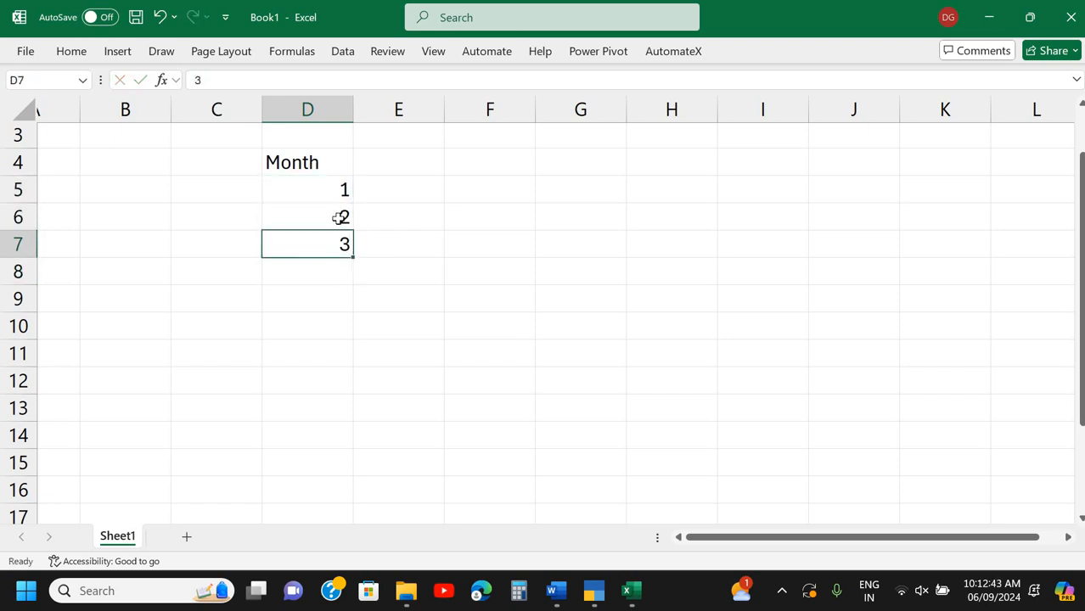
pyautogui.press('Up')
pyautogui.press('Up')
pyautogui.keyDown('shift'); pyautogui.click(347, 221); pyautogui.keyUp('shift')
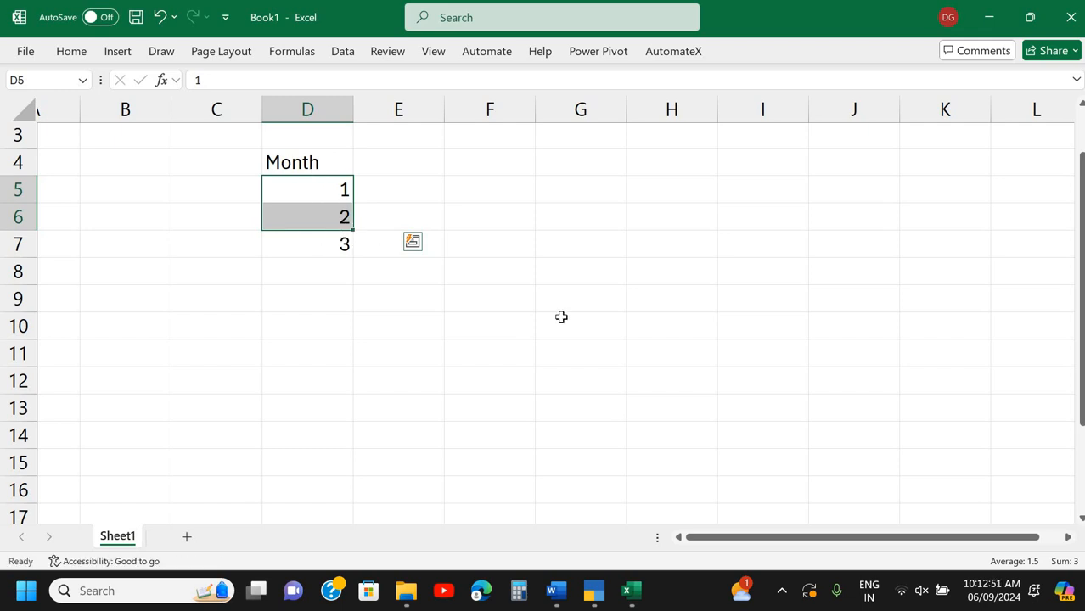
# Continue the Month column with the numbers 4 to 12 in cells D8 to D16.
pyautogui.press('Down')
pyautogui.press('Down')
pyautogui.press('Down')
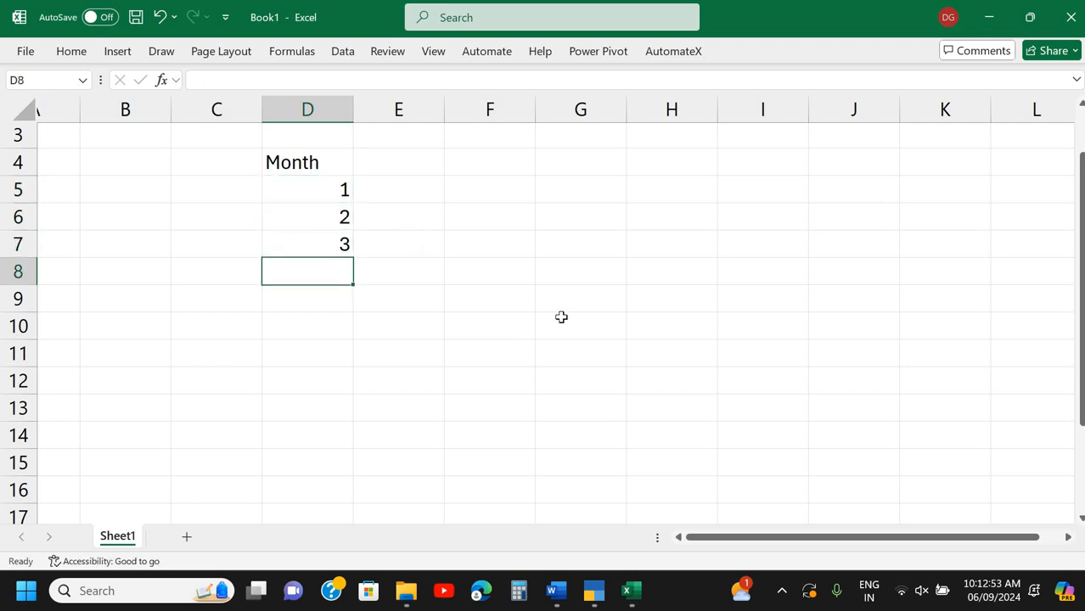
pyautogui.write('4 5 6')
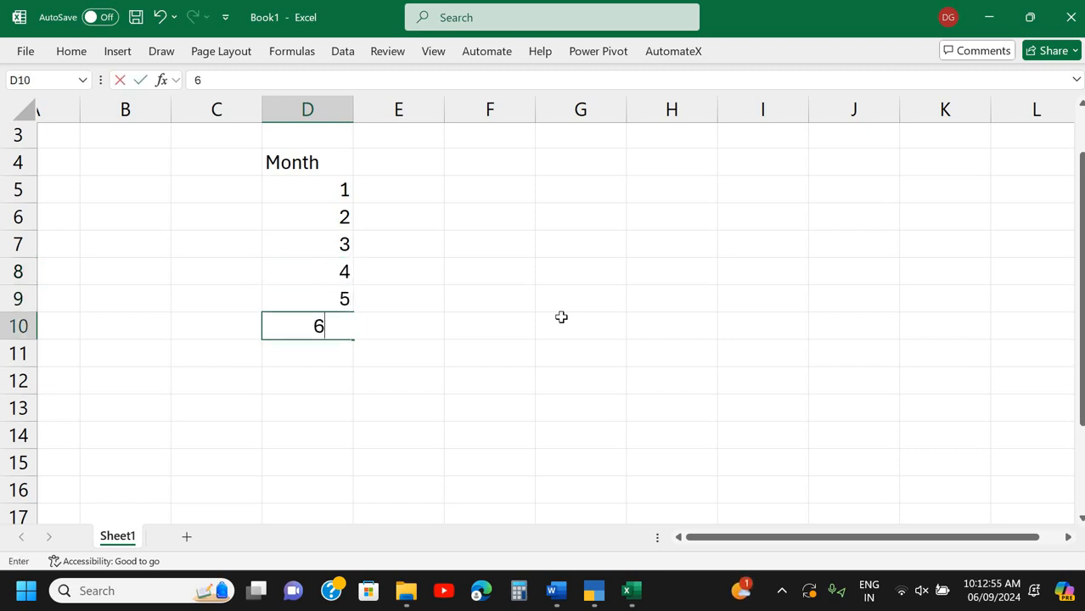
pyautogui.write(' 7 8 9')
pyautogui.press('Return')
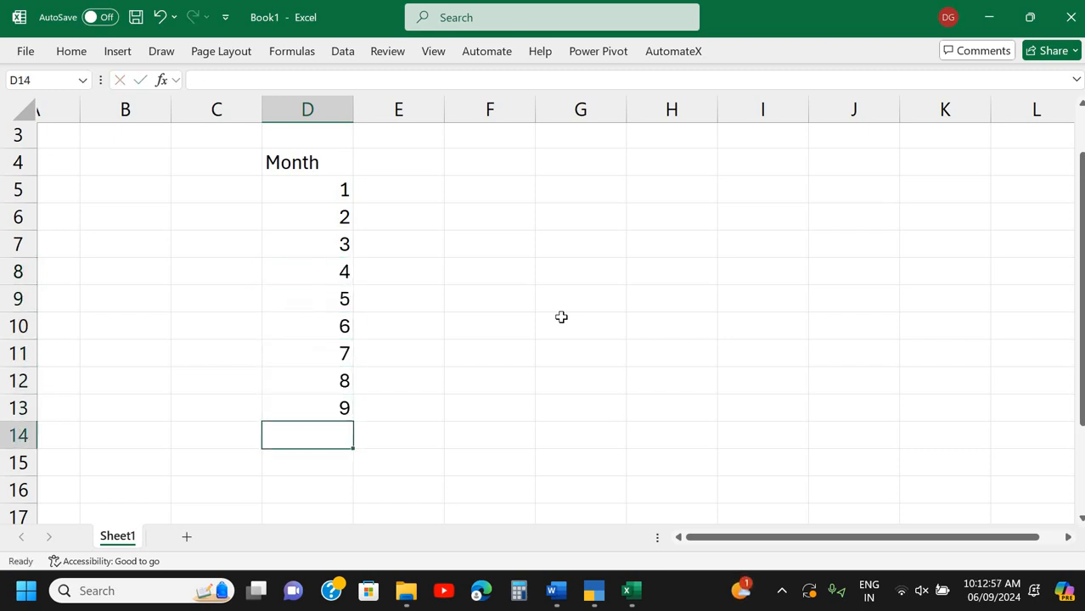
pyautogui.write('10')
pyautogui.press('Return')
pyautogui.write('11')
pyautogui.press('Return')
pyautogui.write('12')
pyautogui.press('Return')
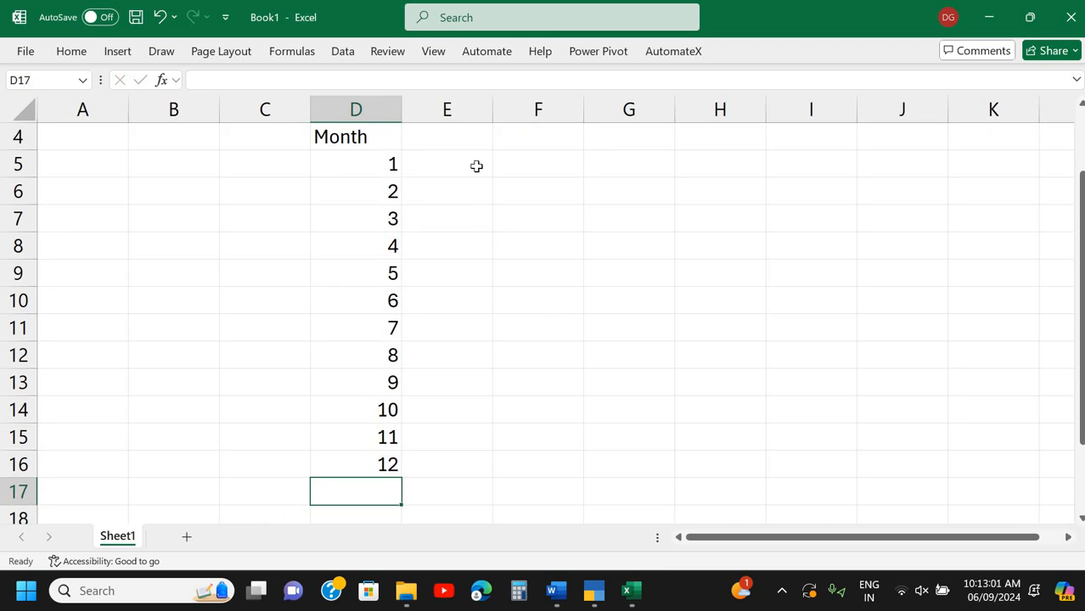
# Enter 30000 in cell E5 as the amount for month 1.
pyautogui.hscroll(1, 458, 154)
pyautogui.click(441, 142)
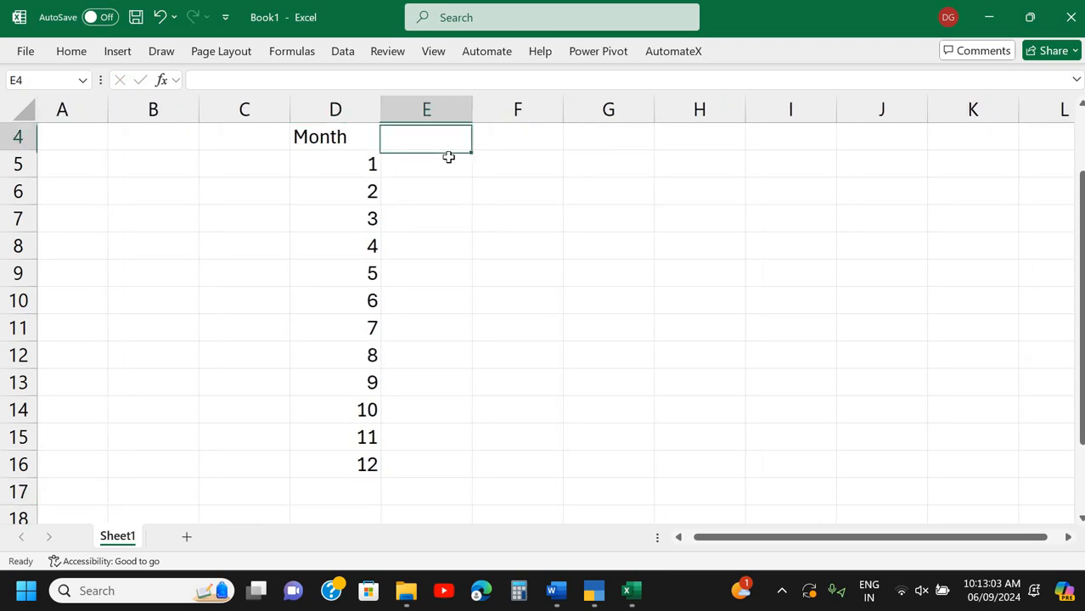
pyautogui.click(449, 157)
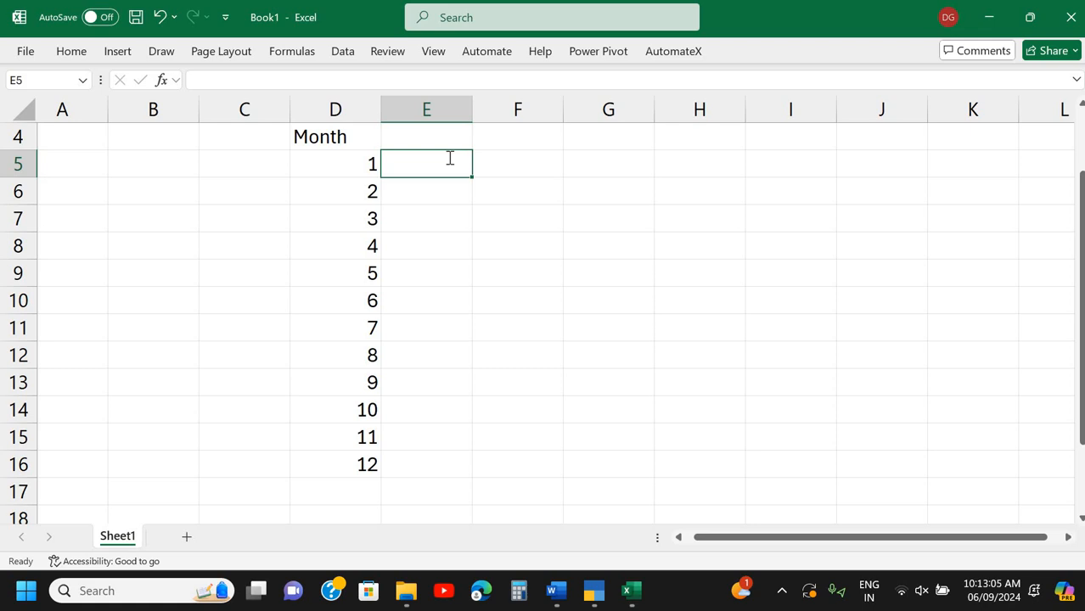
pyautogui.write('30000')
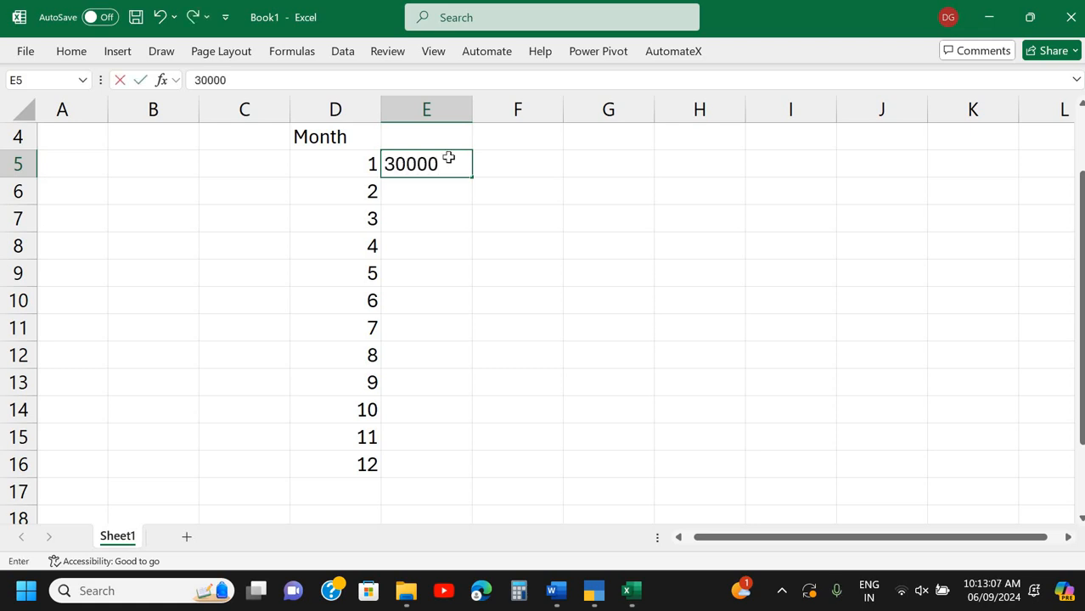
pyautogui.press('Return')
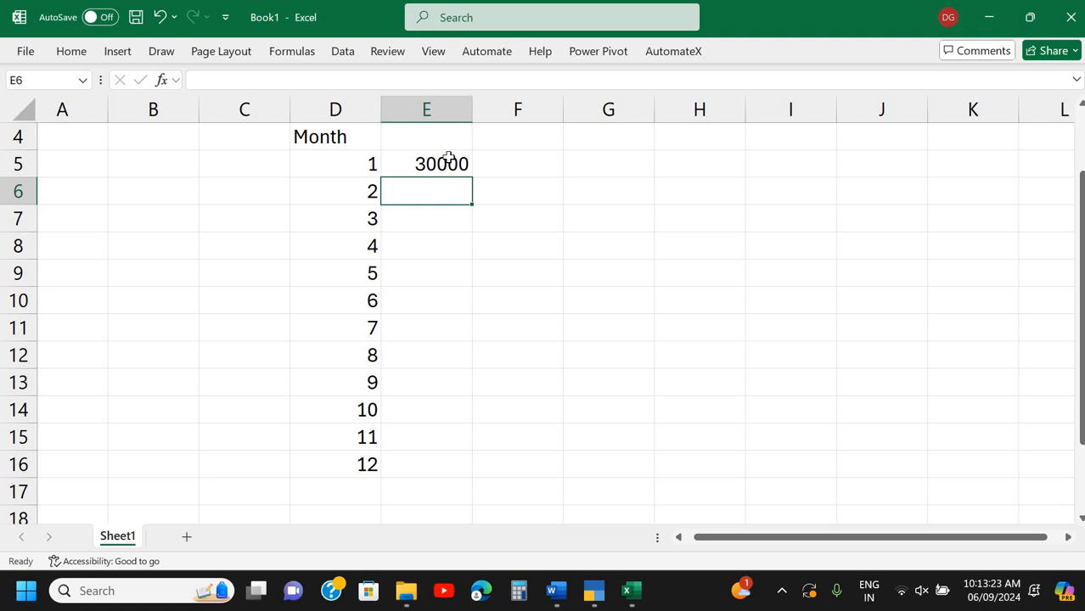
# Add the column headings "Rent" in E4 and "TDS" in F4.
pyautogui.press('Up')
pyautogui.press('Up')
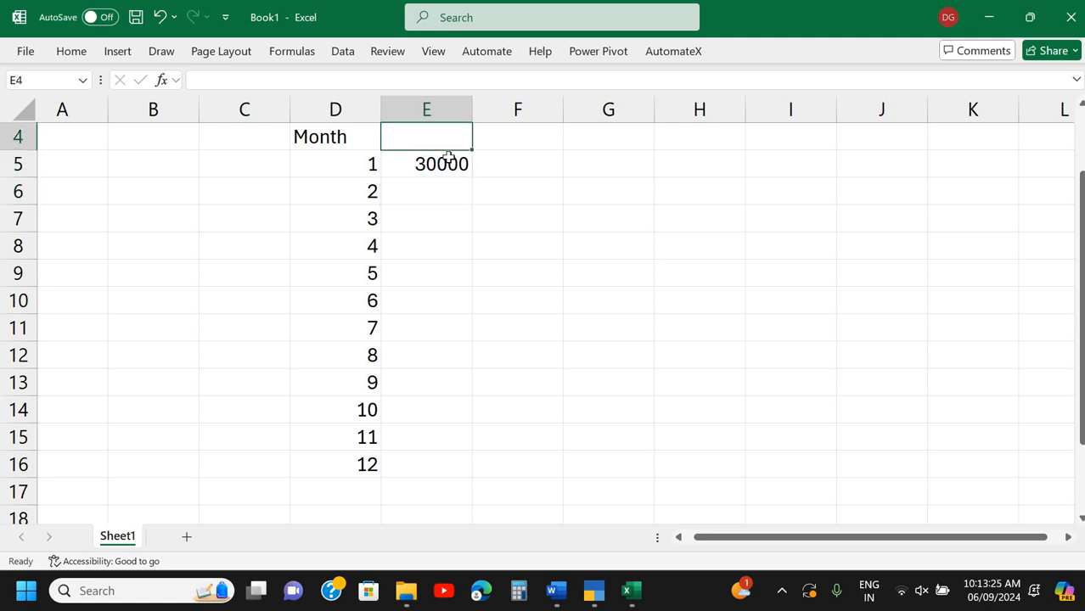
pyautogui.write('Rent')
pyautogui.press('Return')
pyautogui.press('Up')
pyautogui.press('Right')
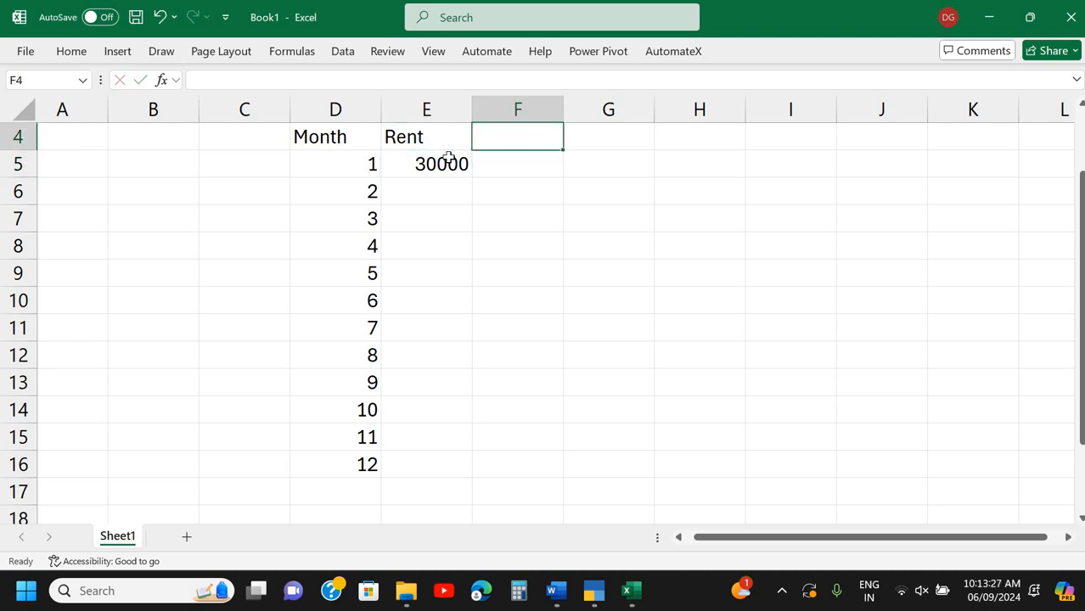
pyautogui.write('TDS')
pyautogui.press('Return')
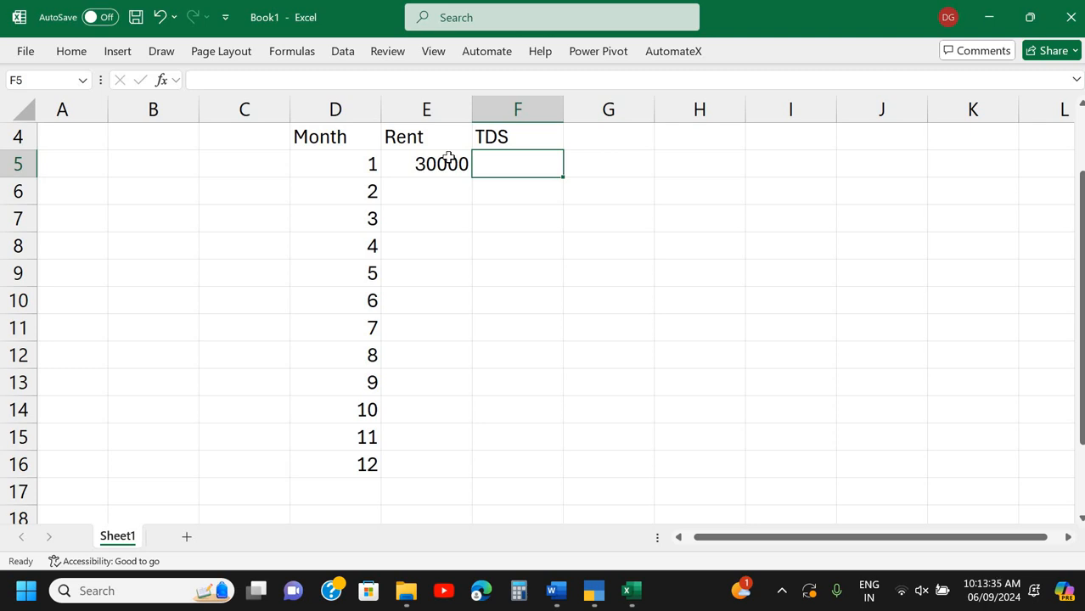
# Enter 0 as the month 1 TDS in F5 and copy the month 1 rent and TDS down to months 2 and 3.
pyautogui.write('0')
pyautogui.press('Return')
pyautogui.press('Left')
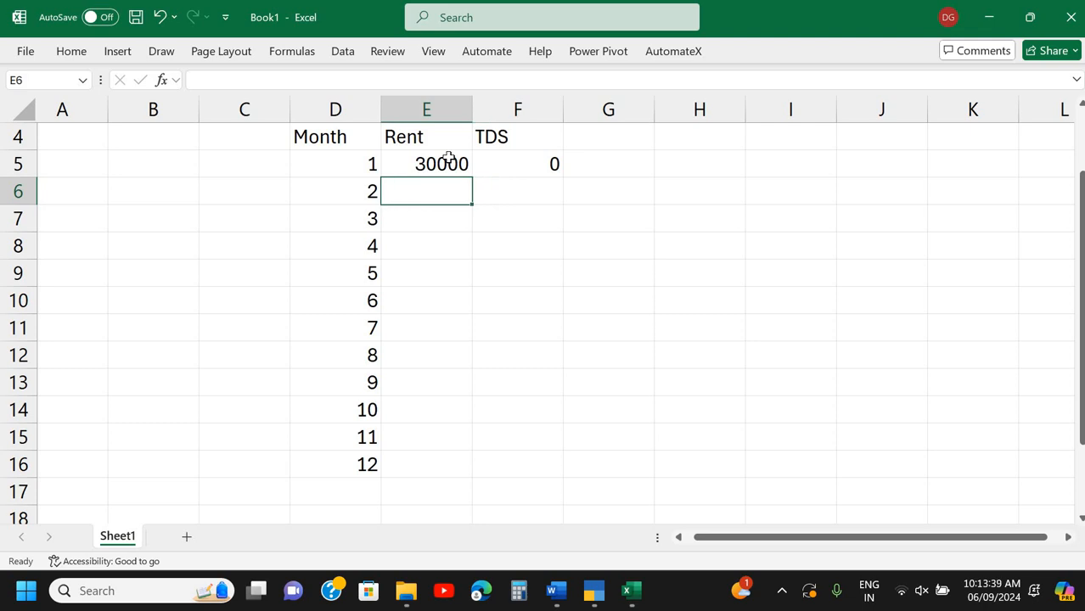
pyautogui.hotkey('ctrl', 'd')
pyautogui.press('Right')
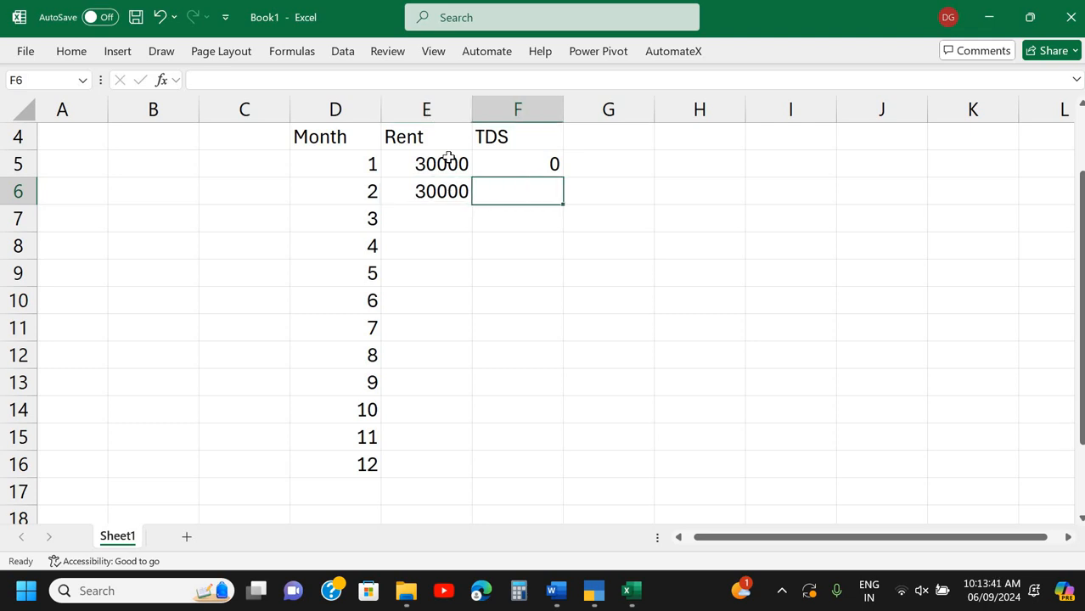
pyautogui.hotkey('ctrl', 'd')
pyautogui.press('Down')
pyautogui.press('Left')
pyautogui.hotkey('ctrl', 'd')
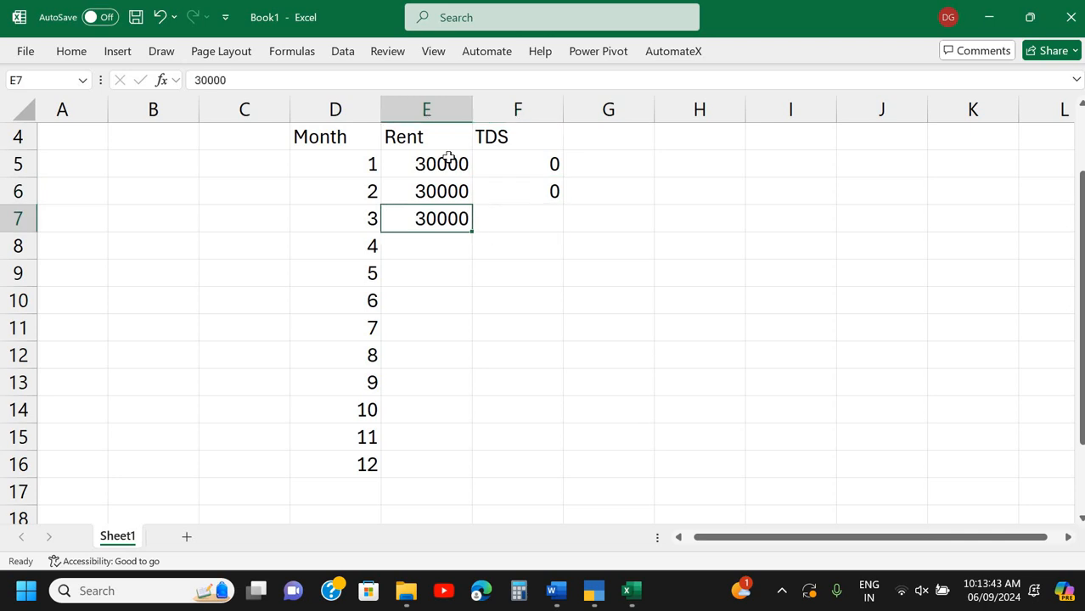
pyautogui.press('Right')
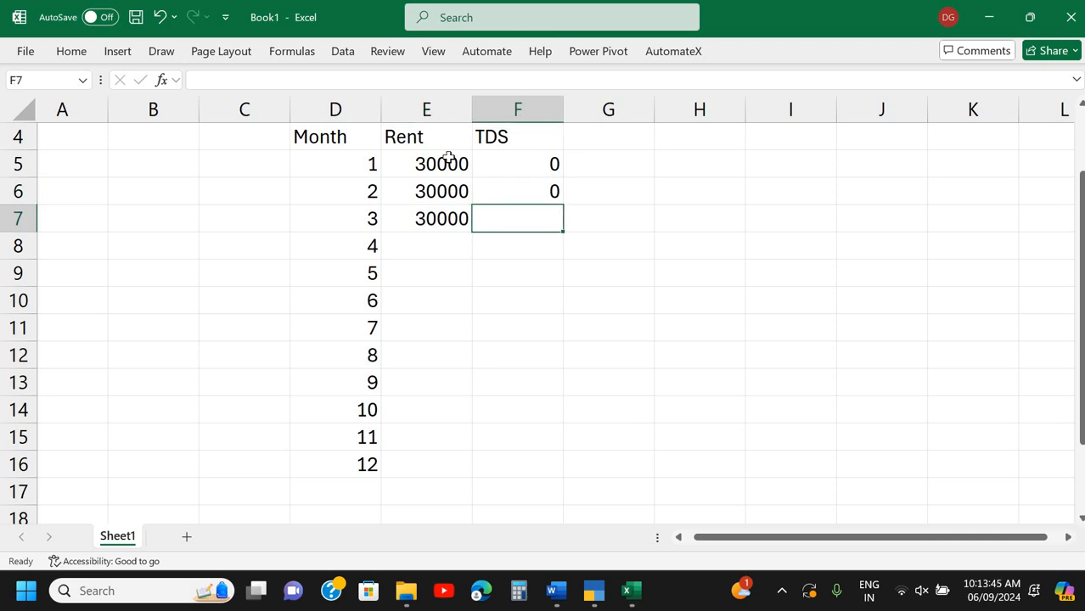
pyautogui.hotkey('ctrl', 'd')
# Start a cumulative rent column in G5 with a formula referencing the month 1 rent in E5.
pyautogui.press('Right')
pyautogui.press('Up')
pyautogui.press('Up')
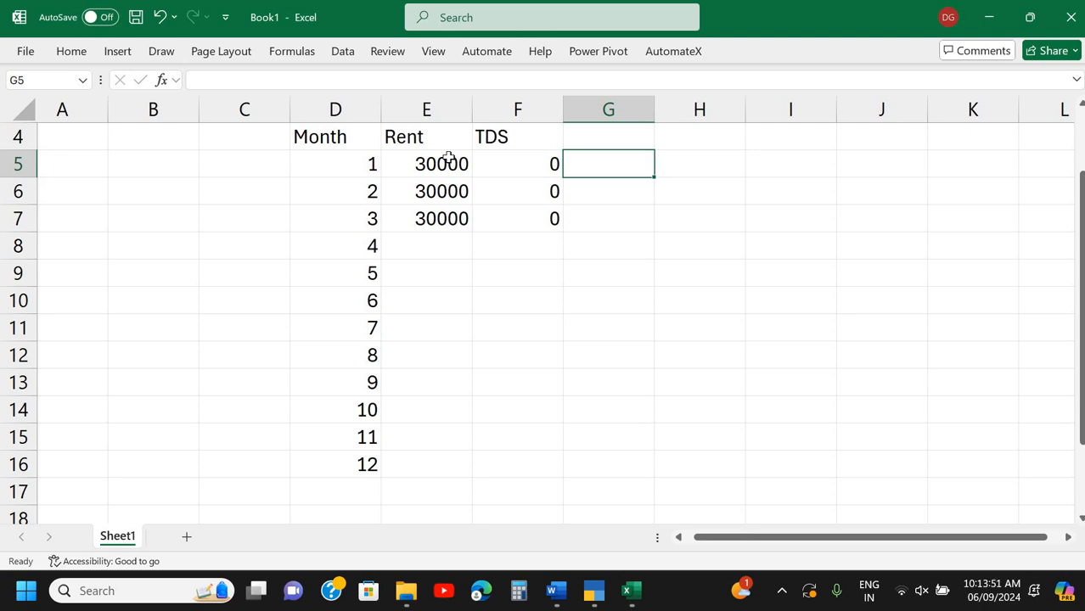
pyautogui.write('=')
pyautogui.press('Left')
pyautogui.press('Left')
pyautogui.press('Return')
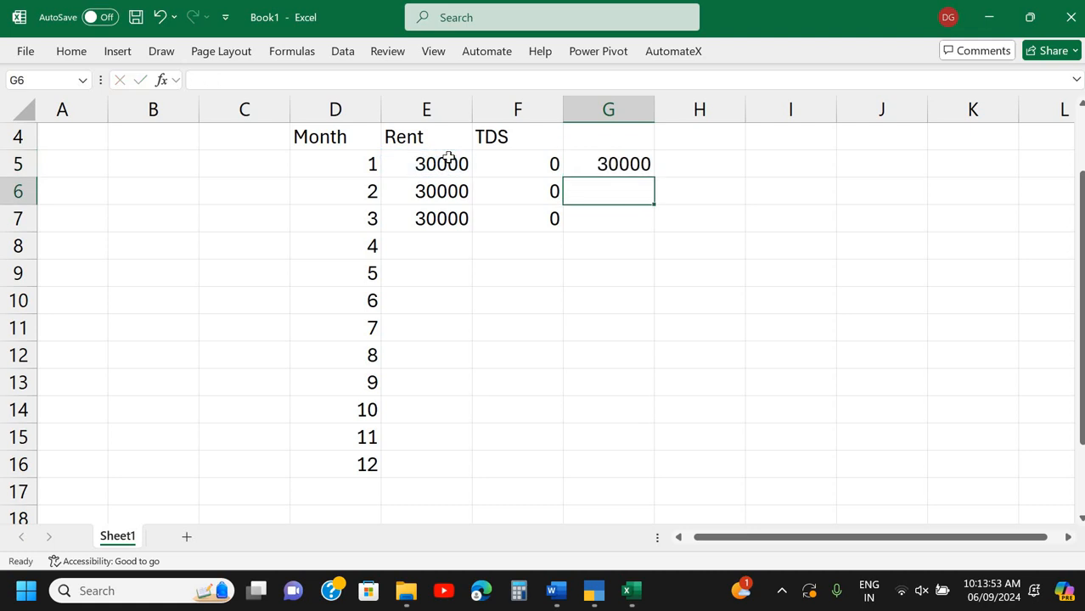
# Enter the running-total formula =G5+E6 in G6 and copy it down to G7 for month 3.
pyautogui.write('=')
pyautogui.press('Up')
pyautogui.write('+')
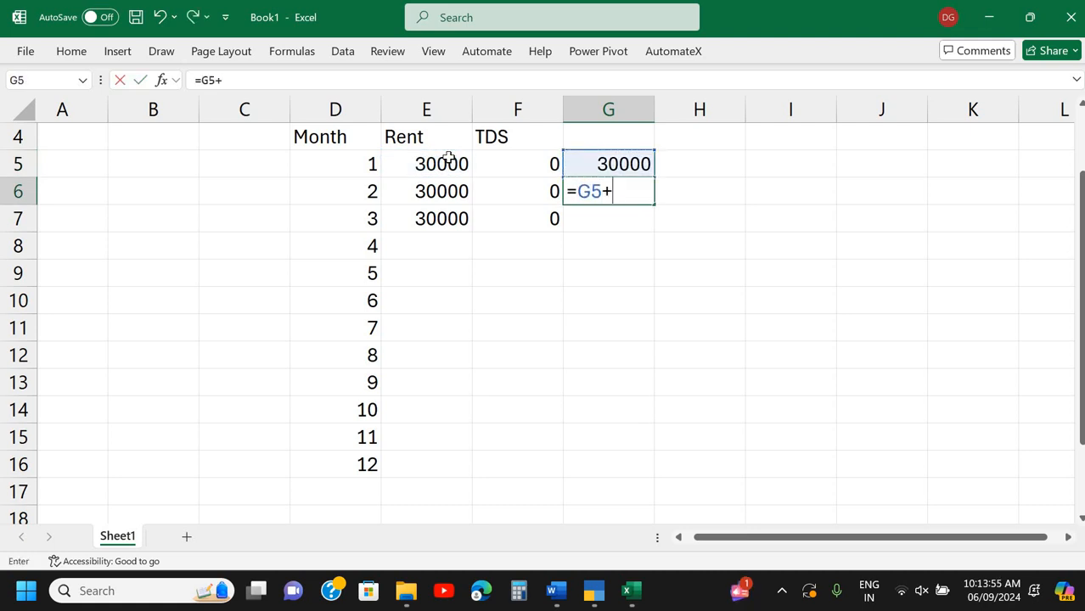
pyautogui.press('Left')
pyautogui.press('Left')
pyautogui.press('Return')
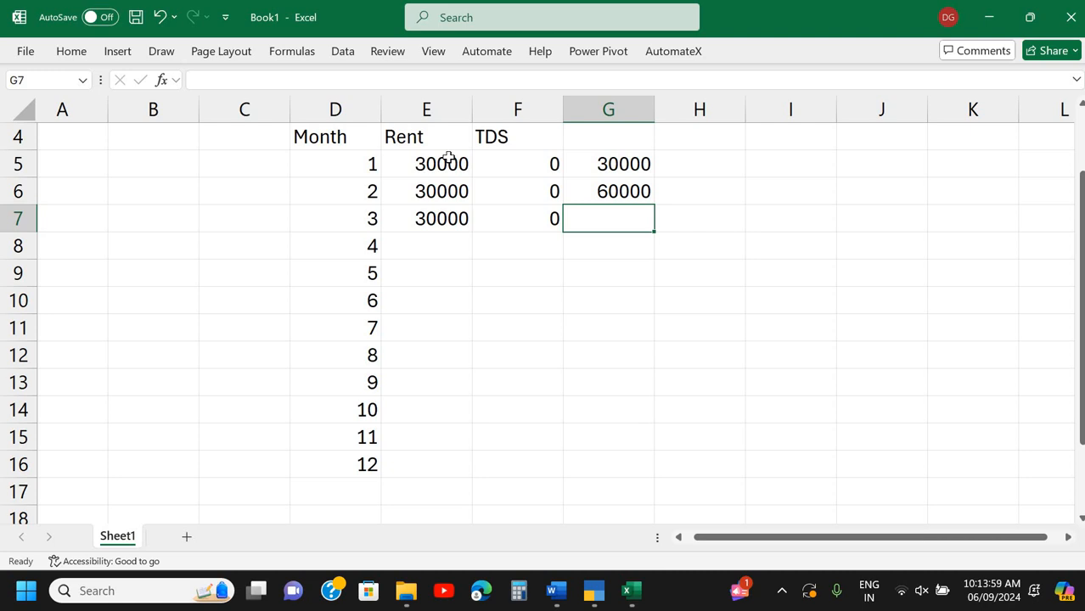
pyautogui.hotkey('ctrl', 'd')
pyautogui.press('Up')
pyautogui.press('Down')
pyautogui.press('Down')
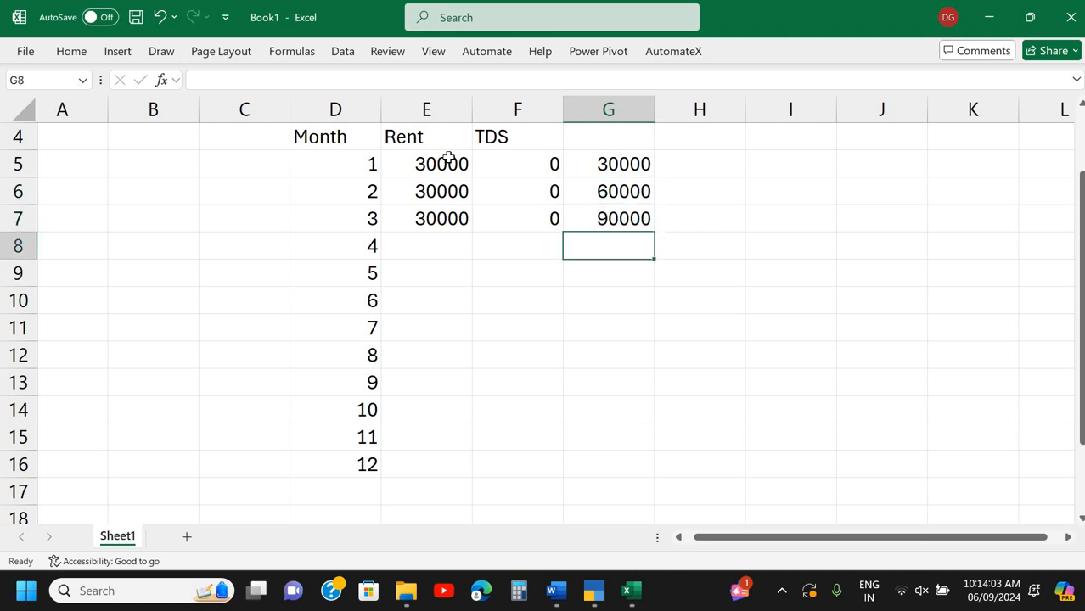
# Copy the month 3 rent, TDS and cumulative rent formula down to month 4 in row 8.
pyautogui.press('Left')
pyautogui.press('Left')
pyautogui.hotkey('ctrl', 'd')
pyautogui.press('Right')
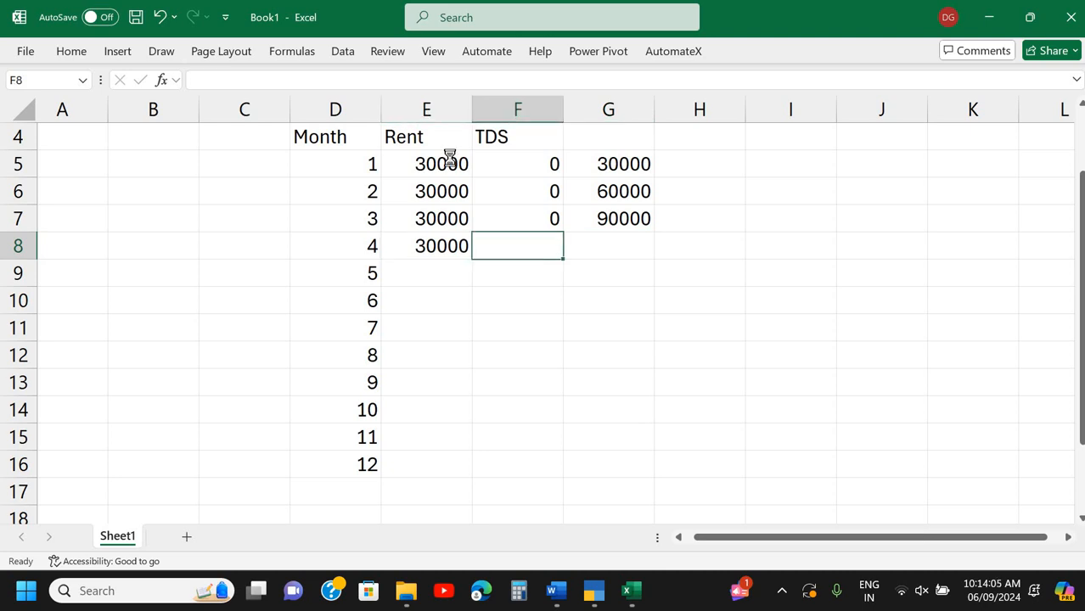
pyautogui.hotkey('ctrl', 'd')
pyautogui.press('Right')
pyautogui.hotkey('ctrl', 'd')
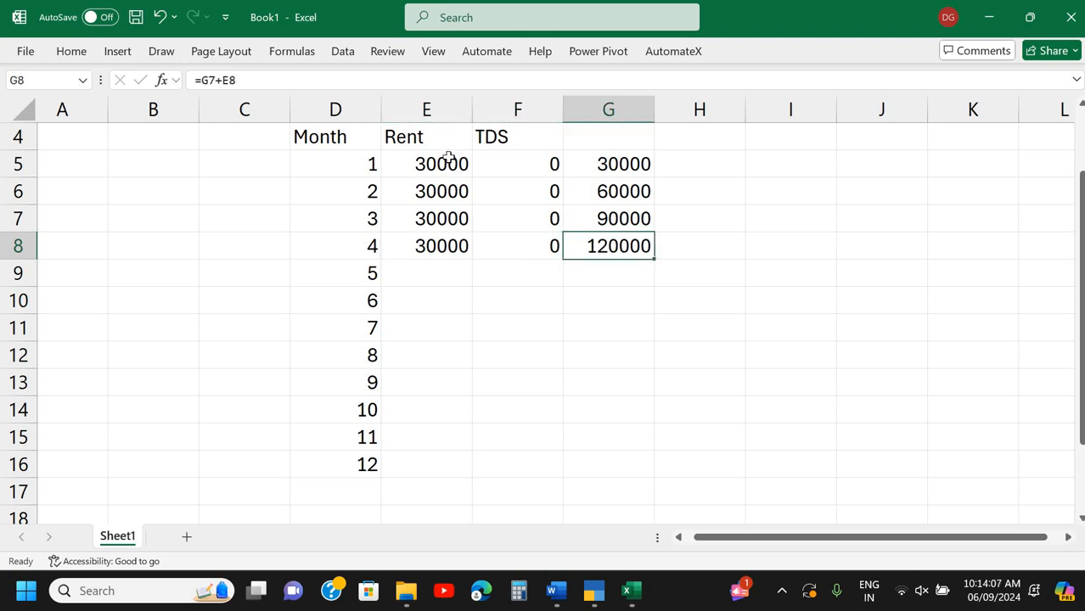
# Fill the month 5 rent, TDS and cumulative rent in row 9 by copying down from month 4.
pyautogui.press('Down')
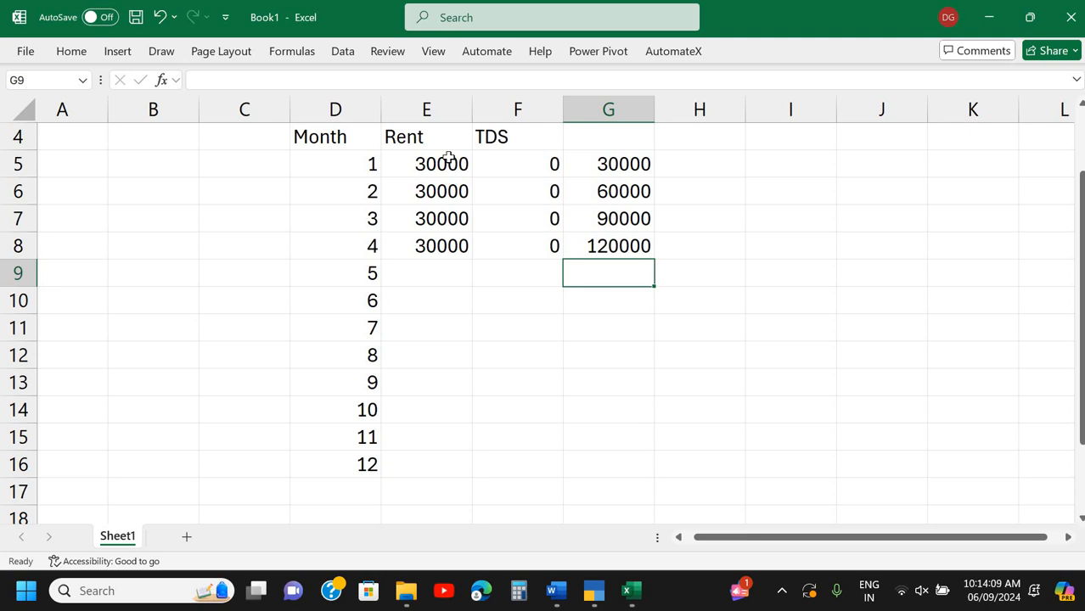
pyautogui.press('Left')
pyautogui.press('Left')
pyautogui.hotkey('ctrl', 'd')
pyautogui.press('Right')
pyautogui.press('Right')
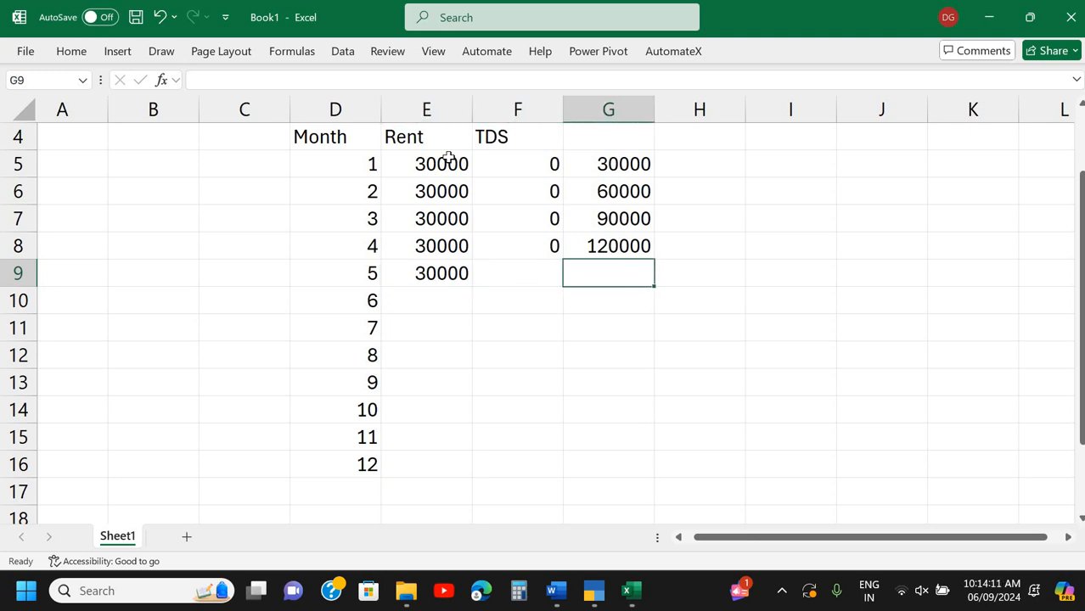
pyautogui.press('Left')
pyautogui.hotkey('ctrl', 'd')
pyautogui.press('Right')
pyautogui.hotkey('ctrl', 'd')
# Copy the month 5 rent, TDS and cumulative rent formula down to month 6 in row 10.
pyautogui.press('Down')
pyautogui.press('Left')
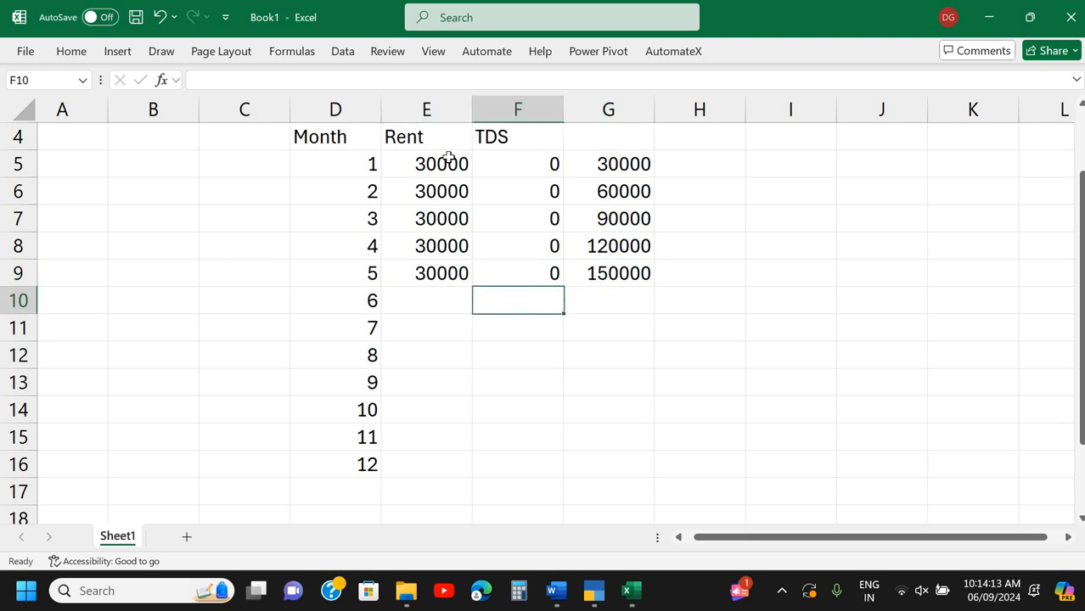
pyautogui.press('Left')
pyautogui.press('Left')
pyautogui.press('Right')
pyautogui.hotkey('ctrl', 'd')
pyautogui.press('Right')
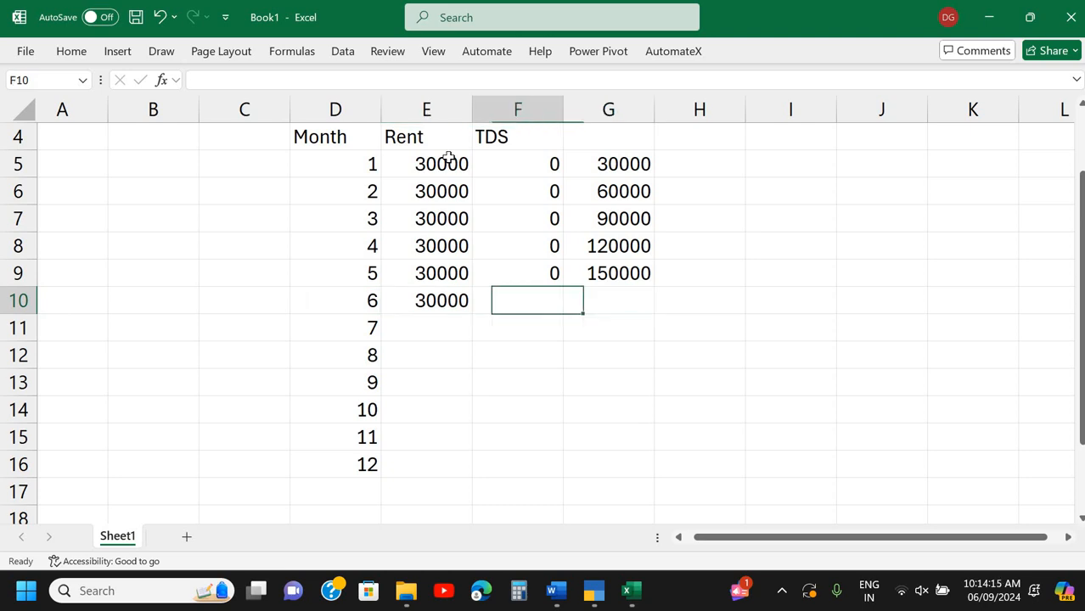
pyautogui.hotkey('ctrl', 'd')
pyautogui.press('Right')
pyautogui.hotkey('ctrl', 'd')
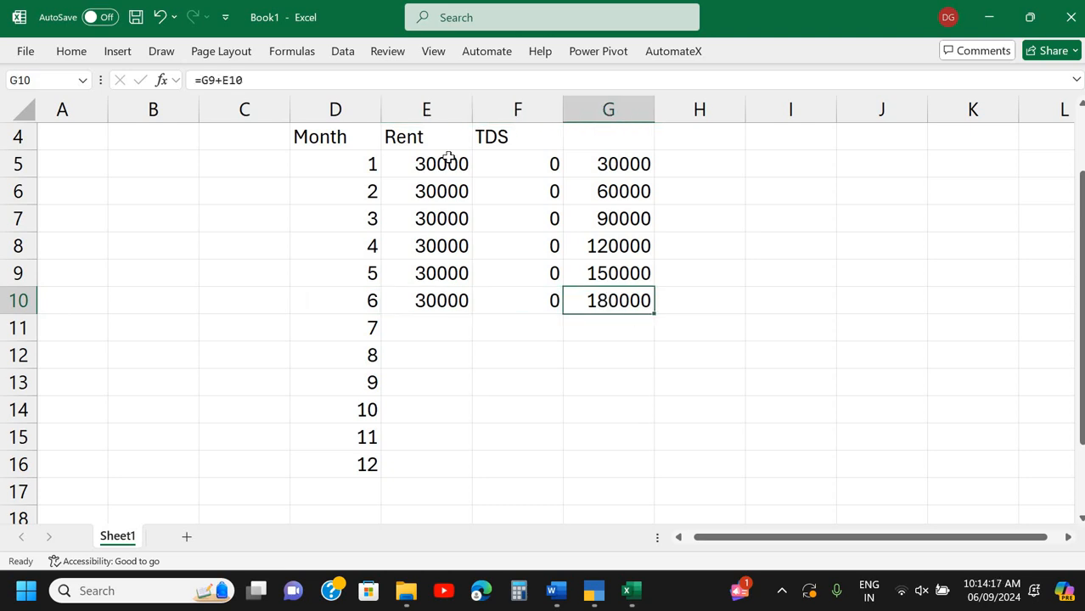
# Fill the month 7 rent, TDS and cumulative rent in row 11 by copying down from month 6.
pyautogui.press('Down')
pyautogui.press('Left')
pyautogui.press('Left')
pyautogui.hotkey('ctrl', 'd')
pyautogui.press('Right')
pyautogui.hotkey('ctrl', 'd')
pyautogui.press('Right')
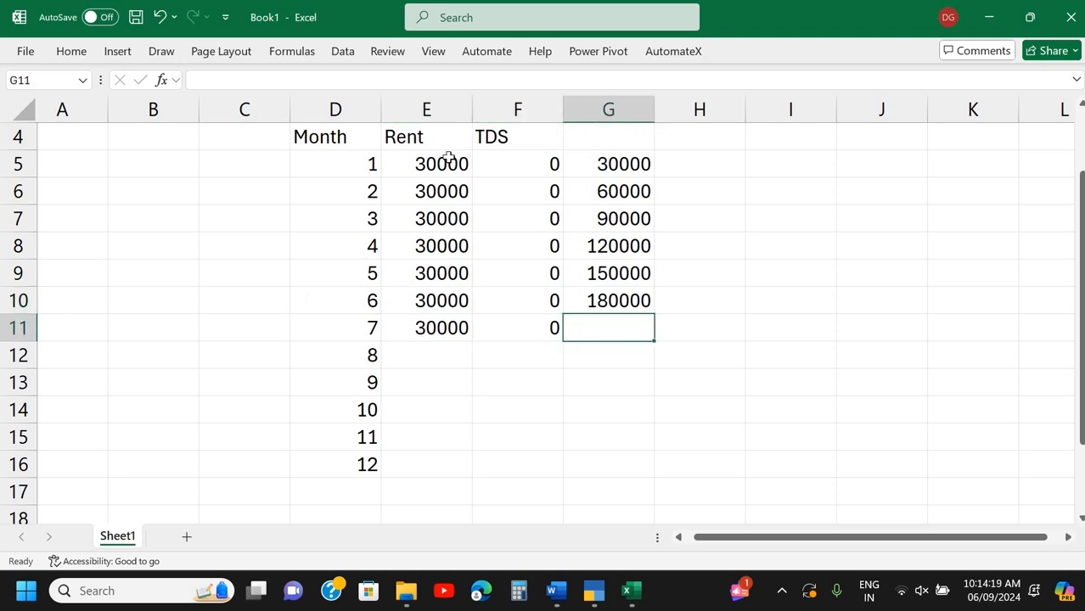
pyautogui.hotkey('ctrl', 'd')
# Copy the month 7 rent, TDS and cumulative rent formula down to month 8 in row 12.
pyautogui.press('Down')
pyautogui.press('Left')
pyautogui.press('Left')
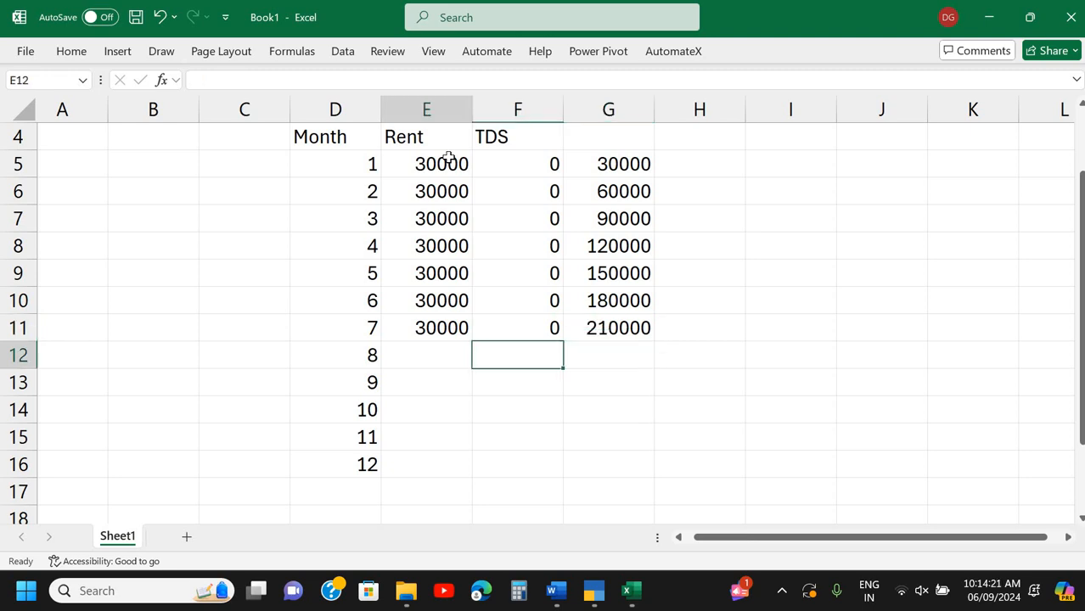
pyautogui.hotkey('ctrl', 'd')
pyautogui.press('Right')
pyautogui.hotkey('ctrl', 'd')
pyautogui.press('Right')
pyautogui.hotkey('ctrl', 'd')
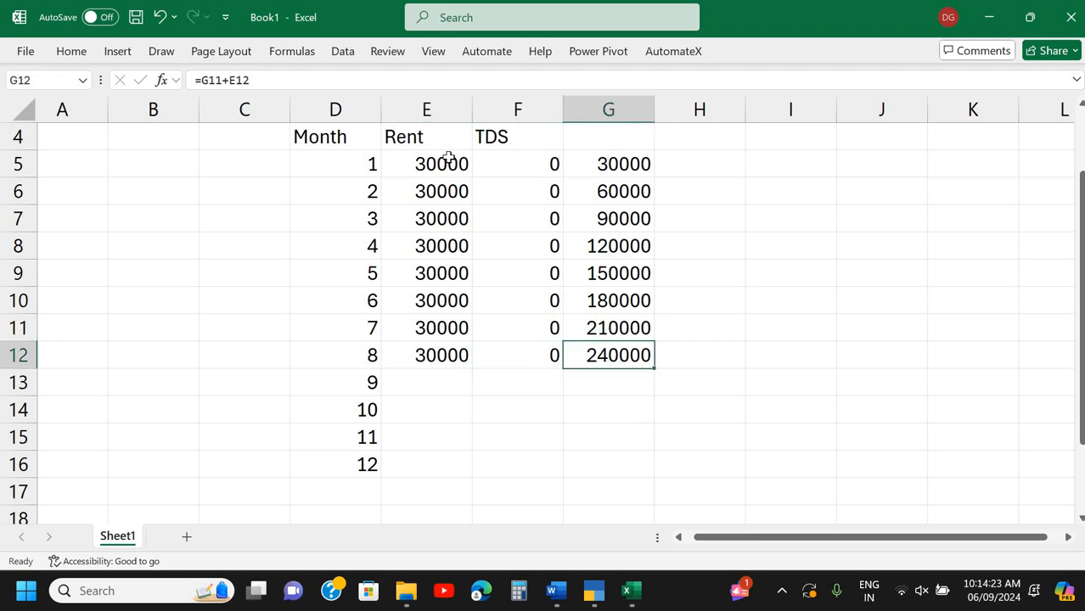
# Copy only the rent and the cumulative rent formula down to month 9 in row 13, leaving TDS in F13 empty.
pyautogui.press('Down')
pyautogui.press('Left')
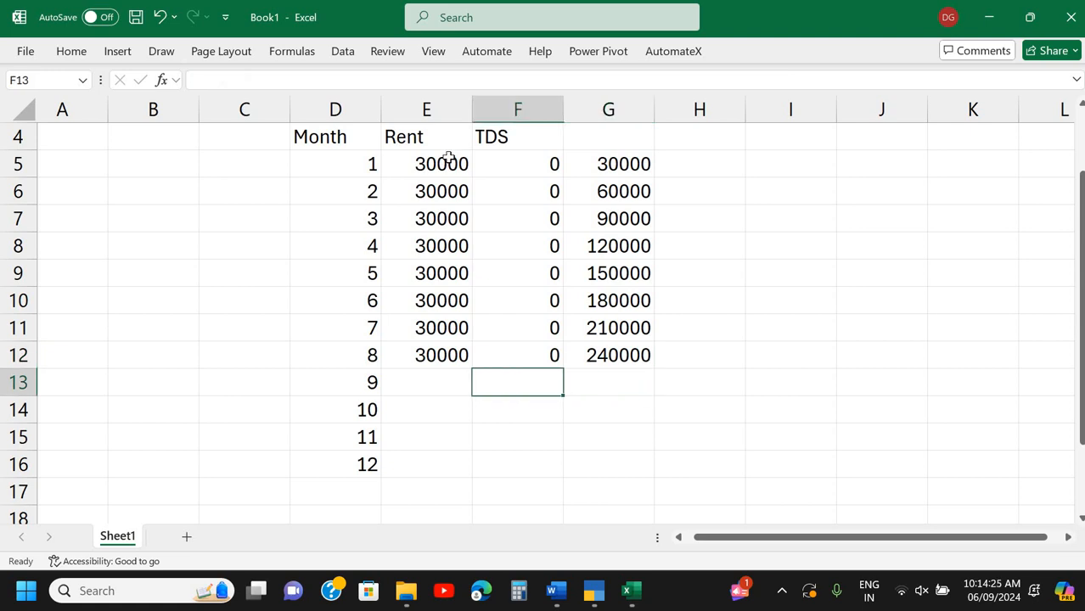
pyautogui.press('Left')
pyautogui.hotkey('ctrl', 'd')
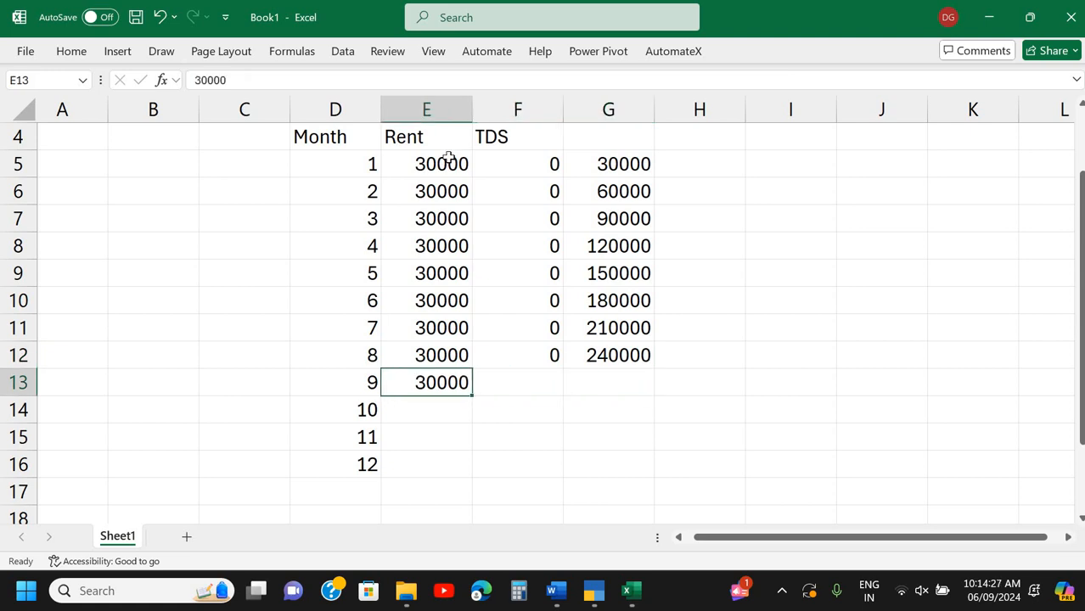
pyautogui.press('Right')
pyautogui.press('Right')
pyautogui.hotkey('ctrl', 'd')
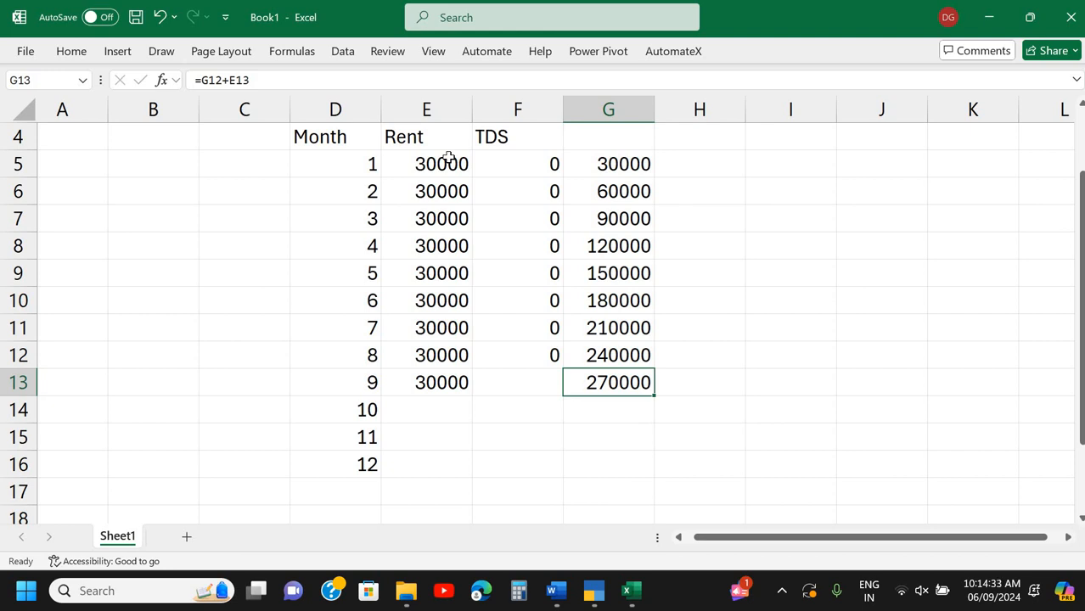
# Calculate the month 9 TDS in F13 as 10% of the cumulative rent with the formula =G13*10%.
pyautogui.press('Left')
pyautogui.write('=')
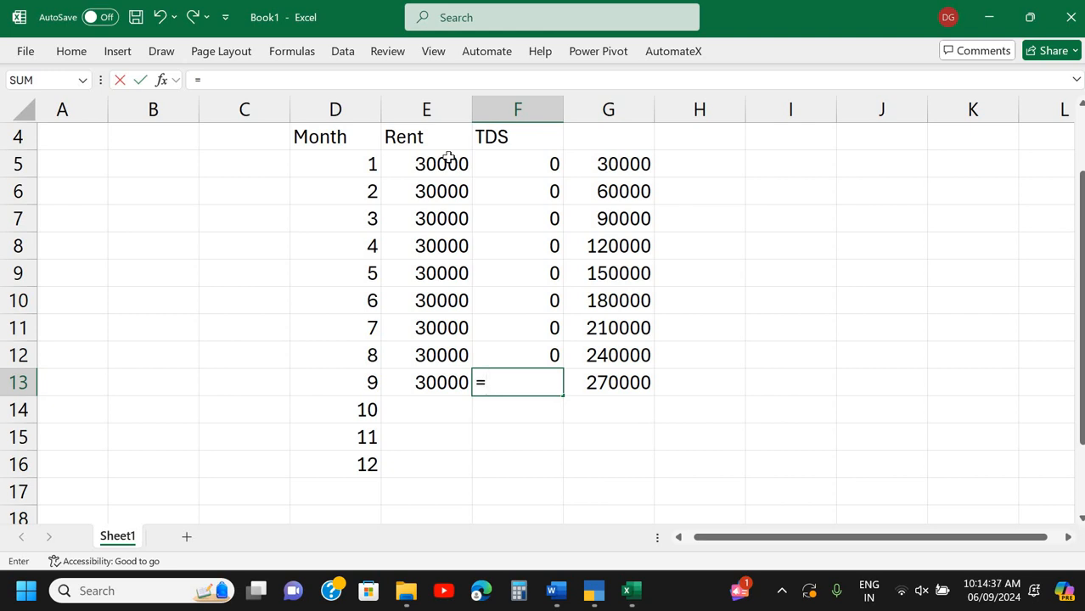
pyautogui.press('Right')
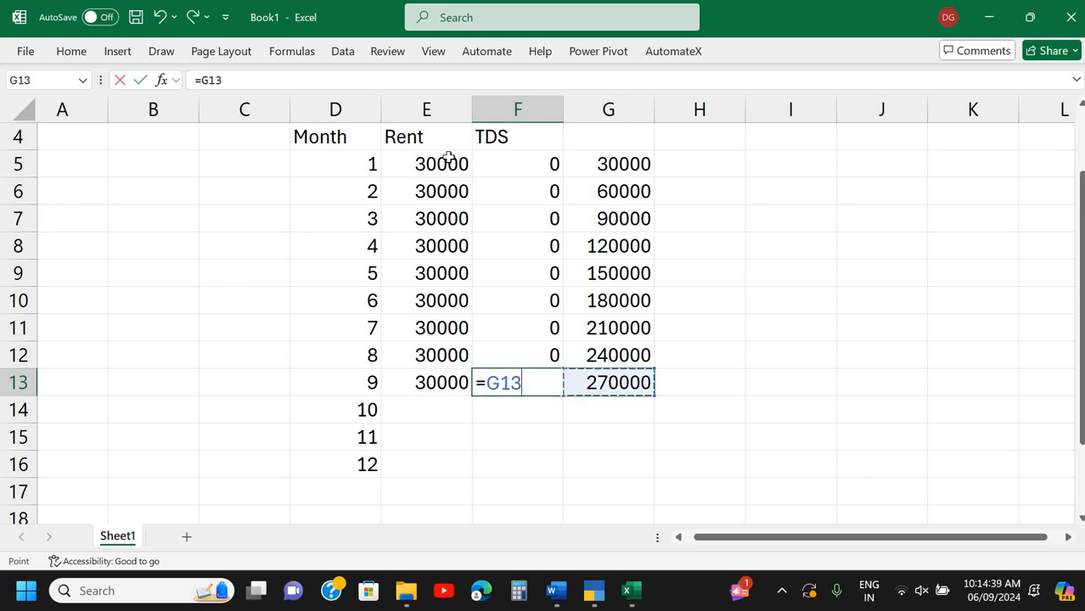
pyautogui.write('*')
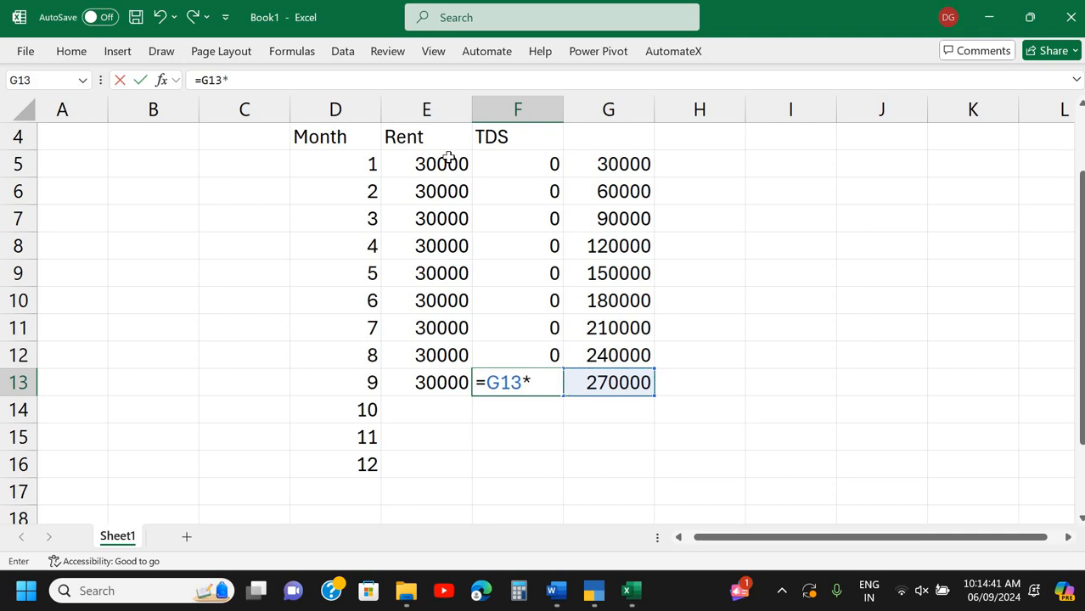
pyautogui.write('10%')
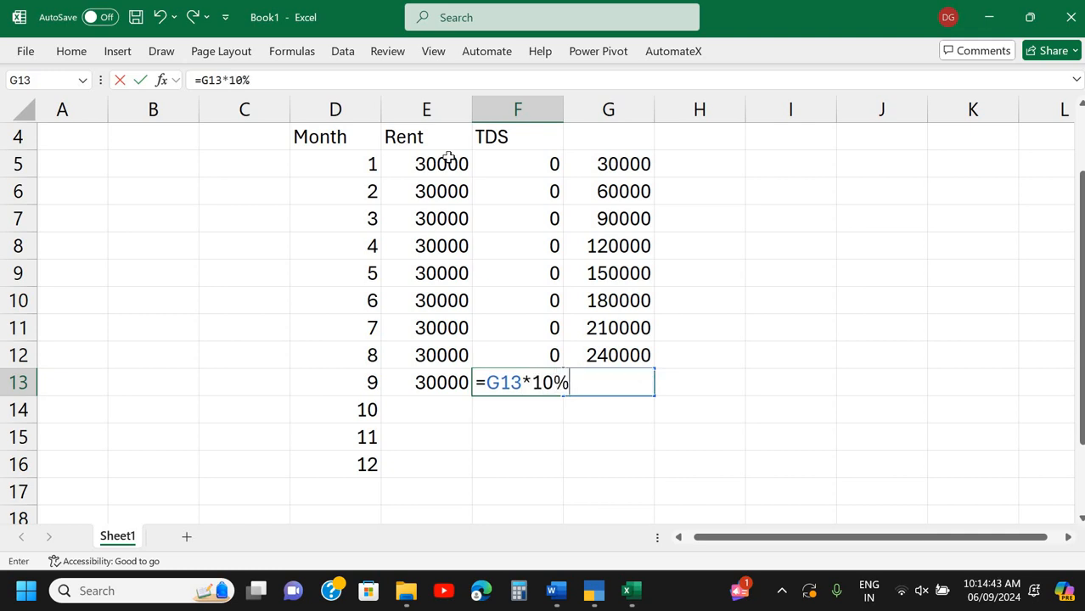
pyautogui.press('Return')
pyautogui.press('Up')
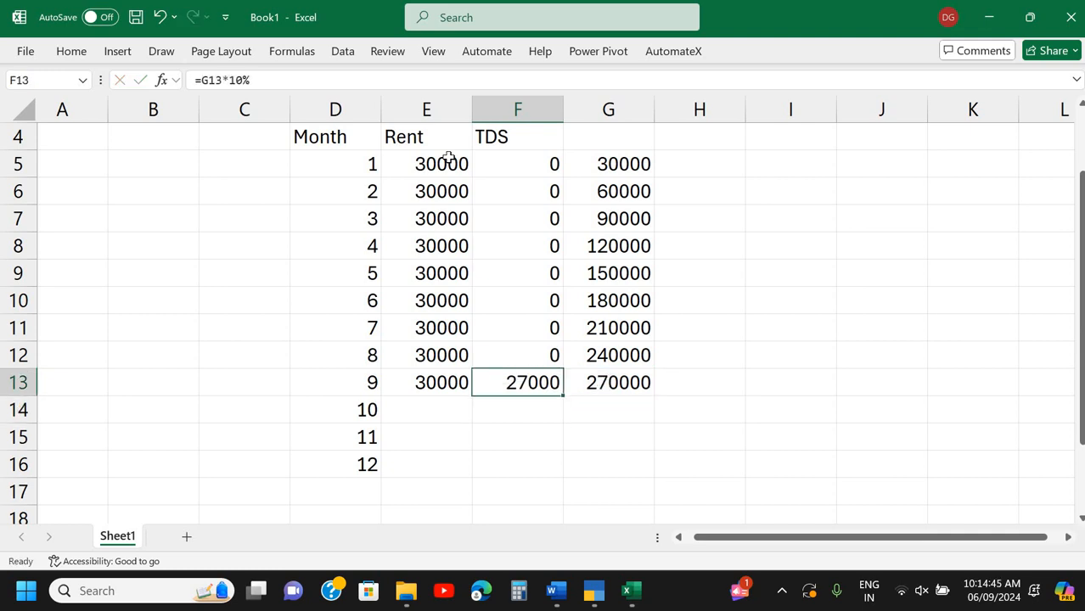
# Review the month 9 rent and TDS against the TDS entries of the earlier months.
pyautogui.press('Left')
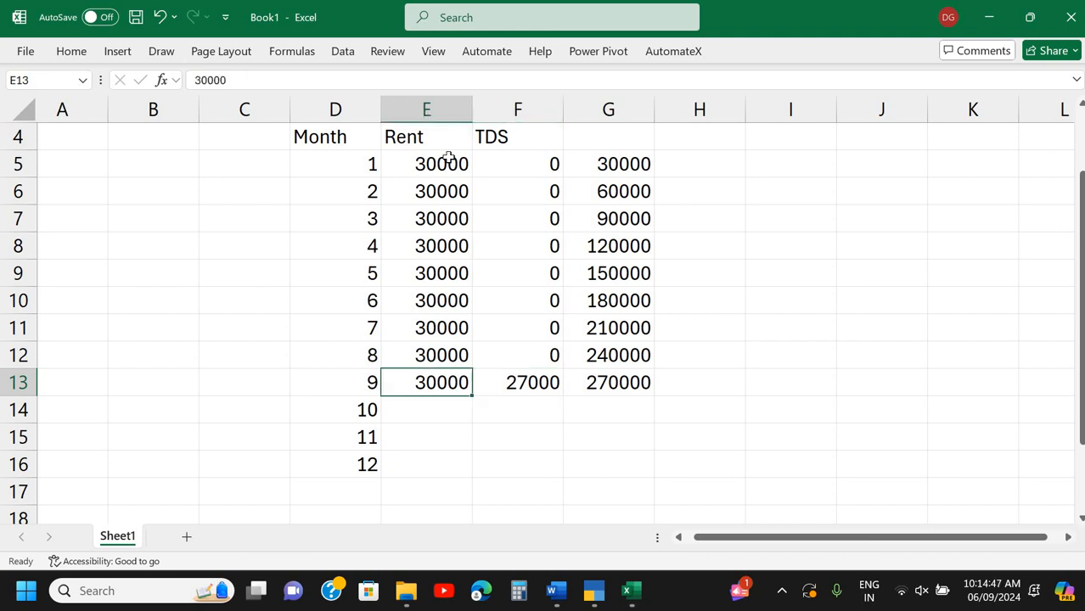
pyautogui.press('Right')
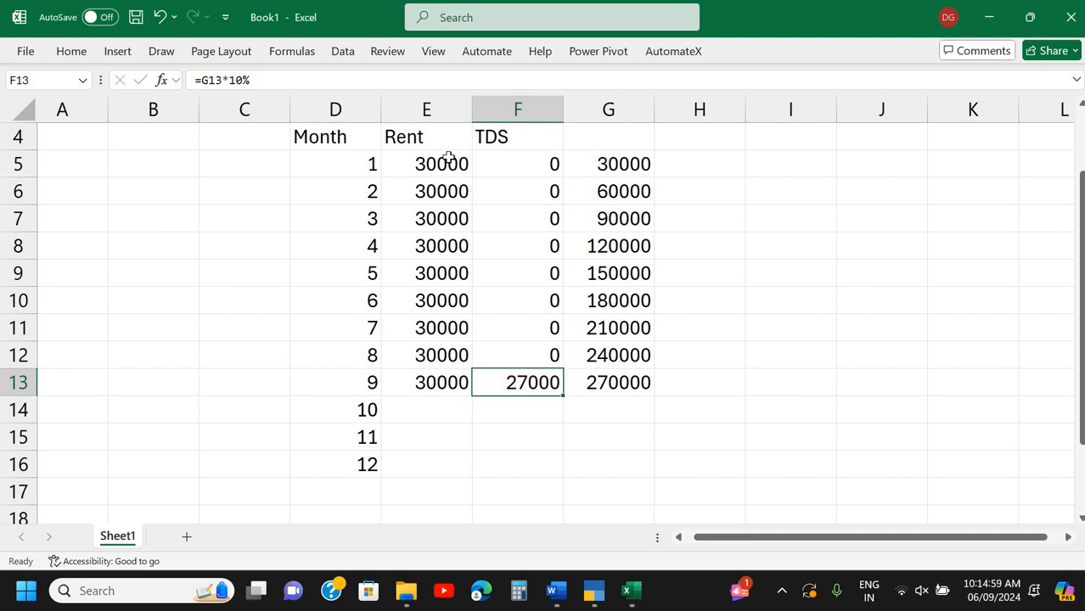
pyautogui.press('Up')
pyautogui.press('Up')
pyautogui.press('Up')
pyautogui.press('Up')
pyautogui.press('Up')
pyautogui.press('Up')
pyautogui.press('Up')
pyautogui.press('Up')
pyautogui.press('Up')
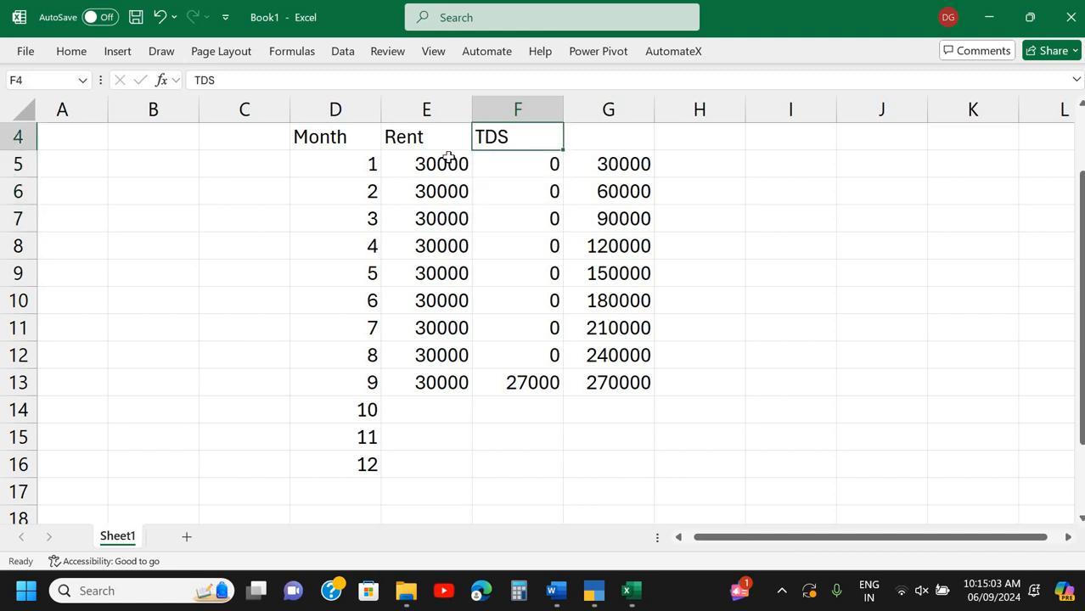
pyautogui.press('Down')
pyautogui.press('Down')
pyautogui.press('Down')
pyautogui.press('Down')
pyautogui.press('Down')
pyautogui.press('Down')
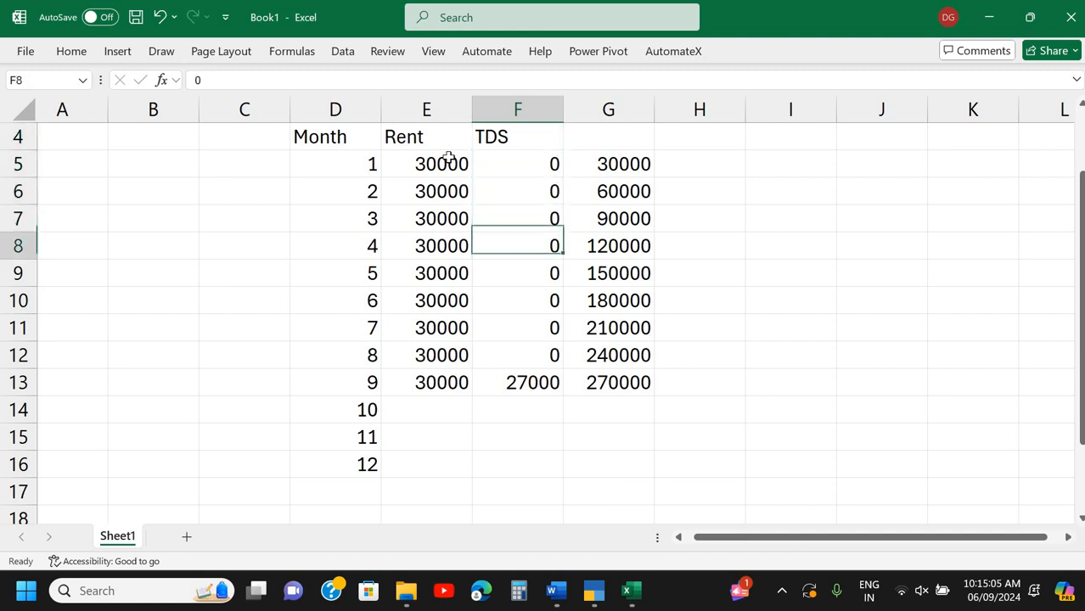
pyautogui.press('Down')
pyautogui.press('Down')
pyautogui.press('Left')
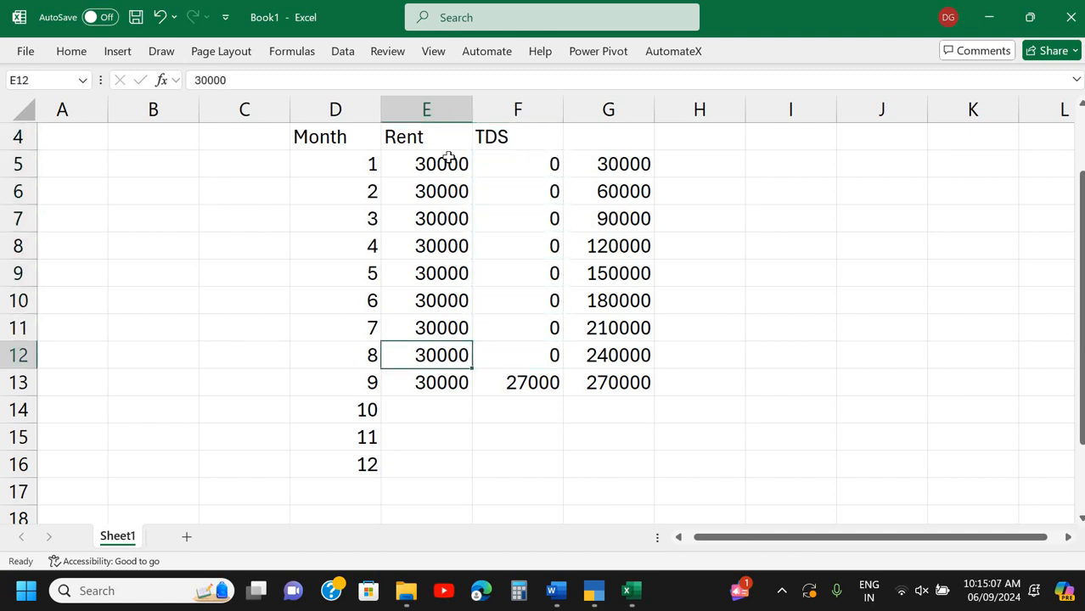
pyautogui.press('Down')
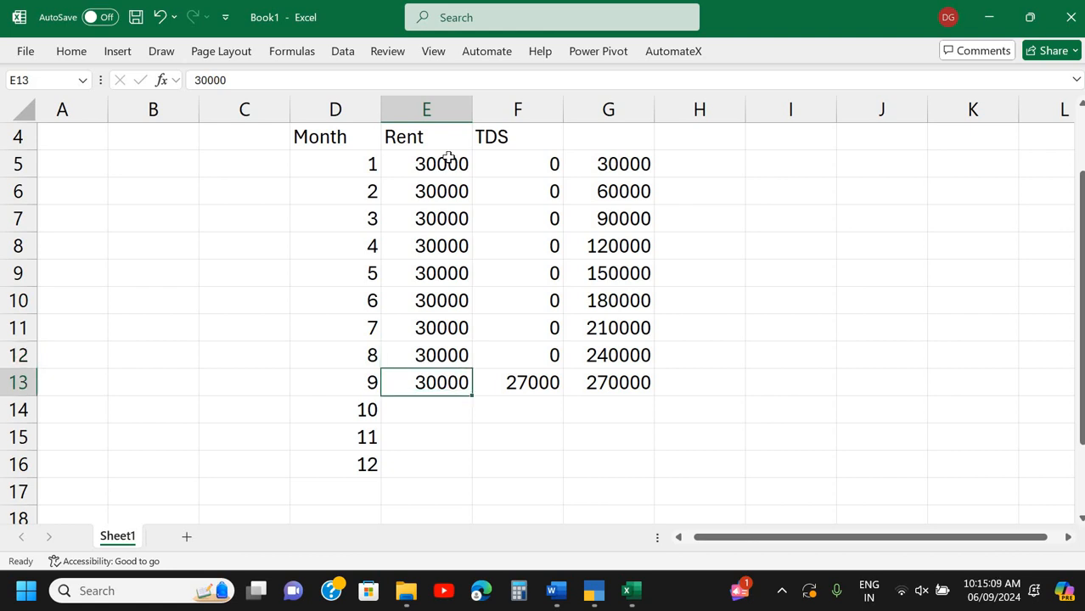
# Calculate the month 9 rent net of TDS in I13 with the formula =E13-F13.
pyautogui.press('Right')
pyautogui.press('Right')
pyautogui.press('Right')
pyautogui.press('Right')
pyautogui.write('=')
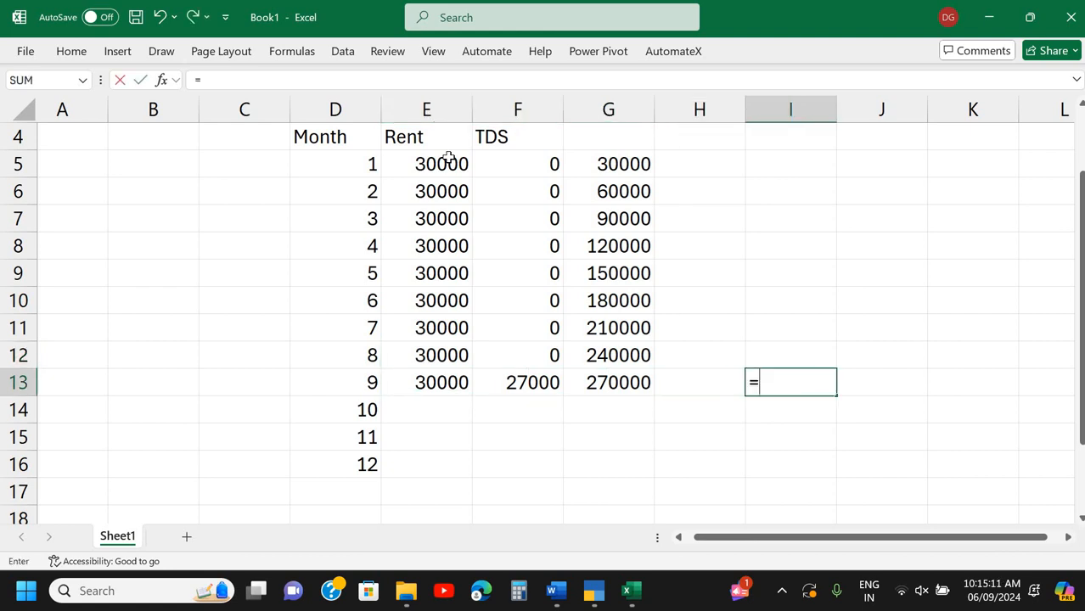
pyautogui.press('Left')
pyautogui.press('Left')
pyautogui.press('Left')
pyautogui.press('Left')
pyautogui.write('=')
pyautogui.press('Left')
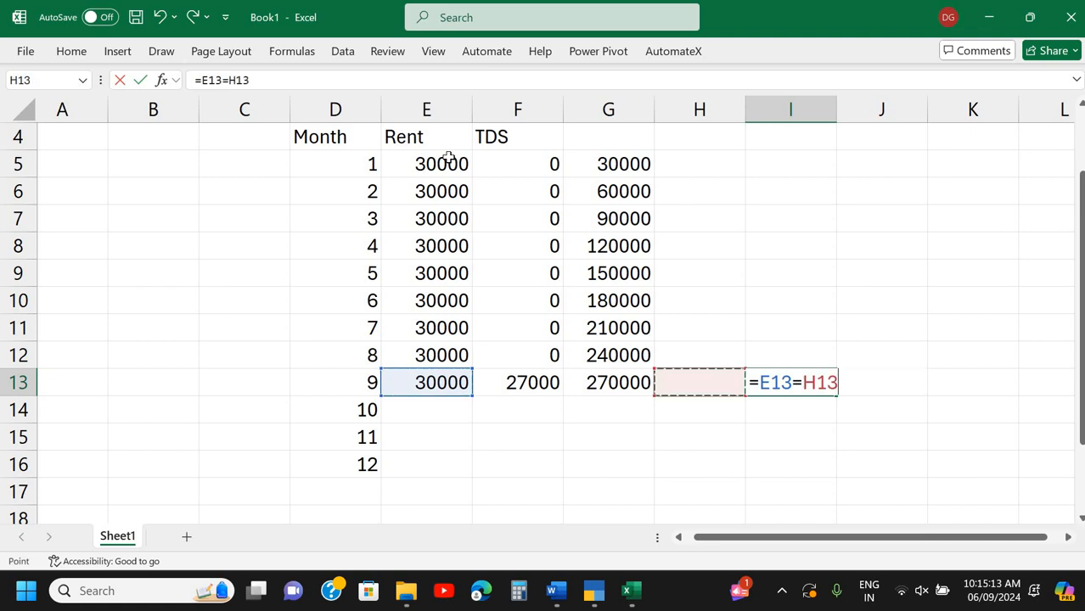
pyautogui.press('BackSpace')
pyautogui.press('BackSpace')
pyautogui.press('BackSpace')
pyautogui.press('BackSpace')
pyautogui.write('-')
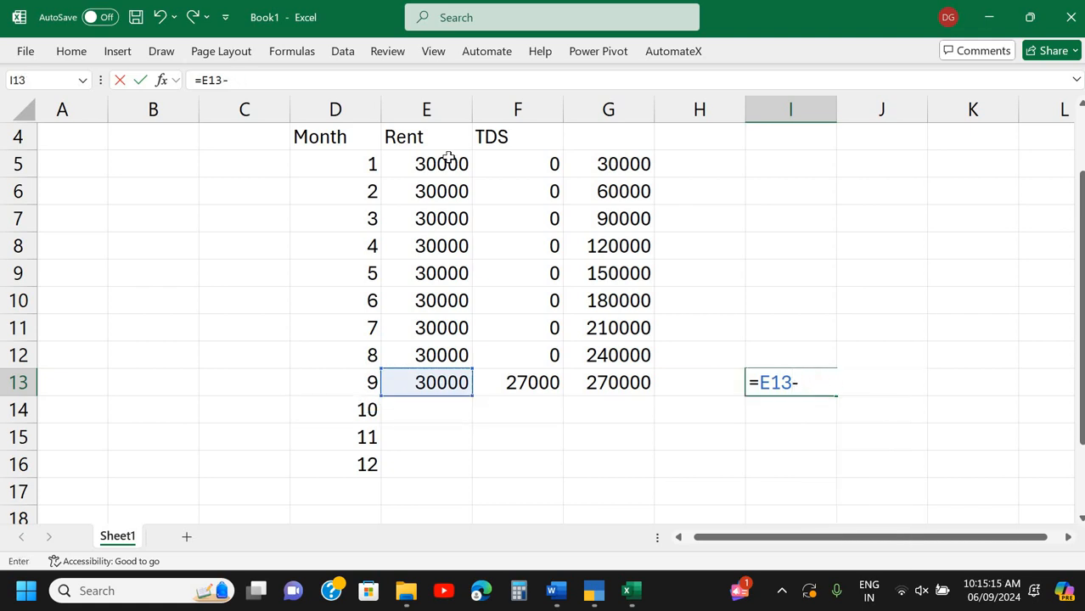
pyautogui.press('Left')
pyautogui.press('Left')
pyautogui.press('Left')
pyautogui.press('Return')
pyautogui.press('Up')
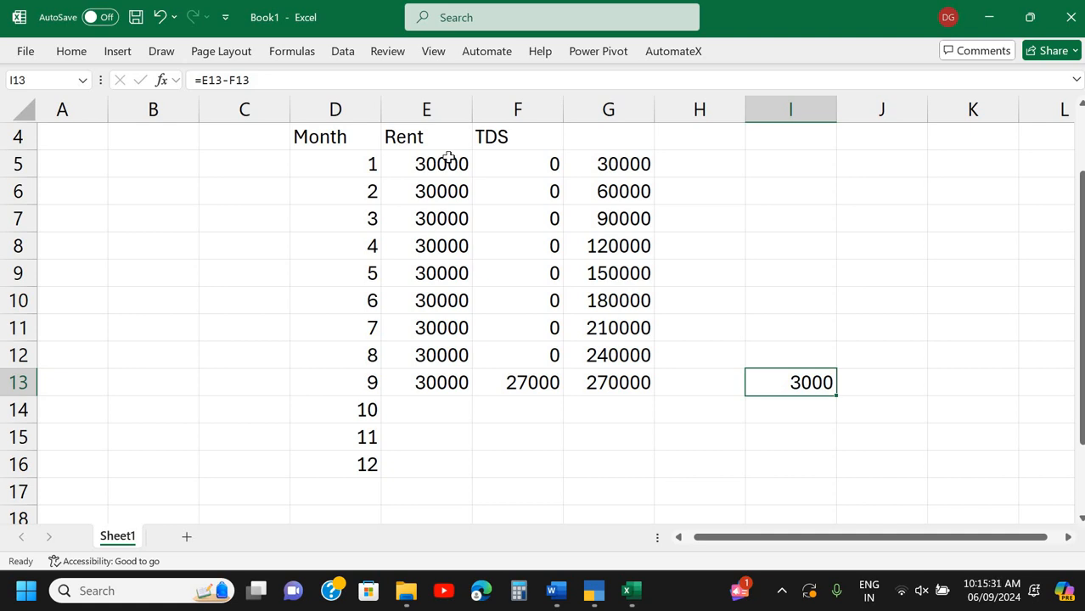
# Enter 30000 as the month 10 rent in E14.
pyautogui.press('Down')
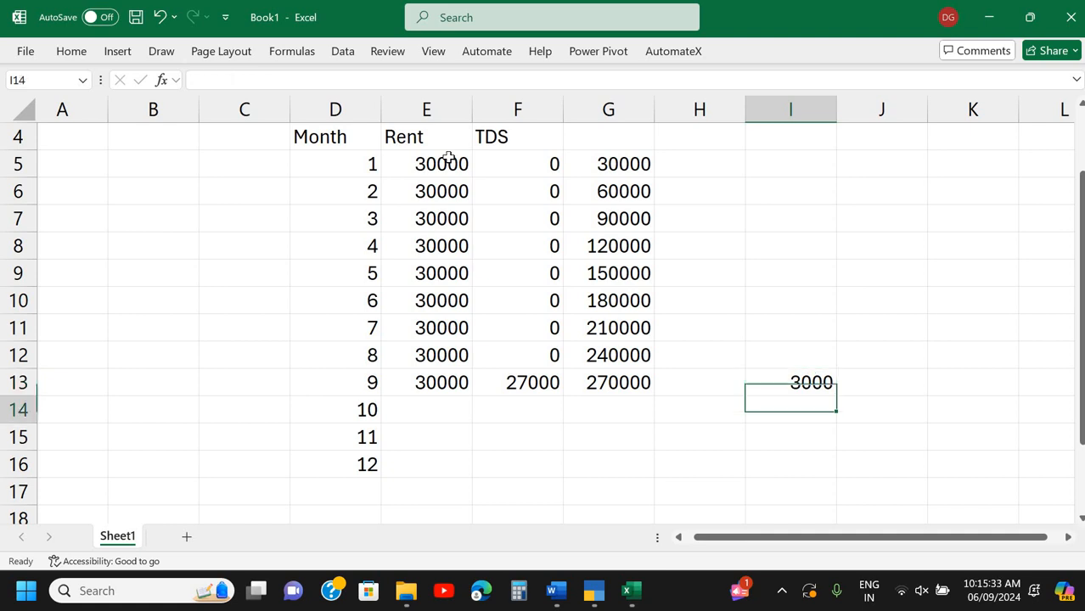
pyautogui.press('Left')
pyautogui.press('Left')
pyautogui.press('Left')
pyautogui.press('Left')
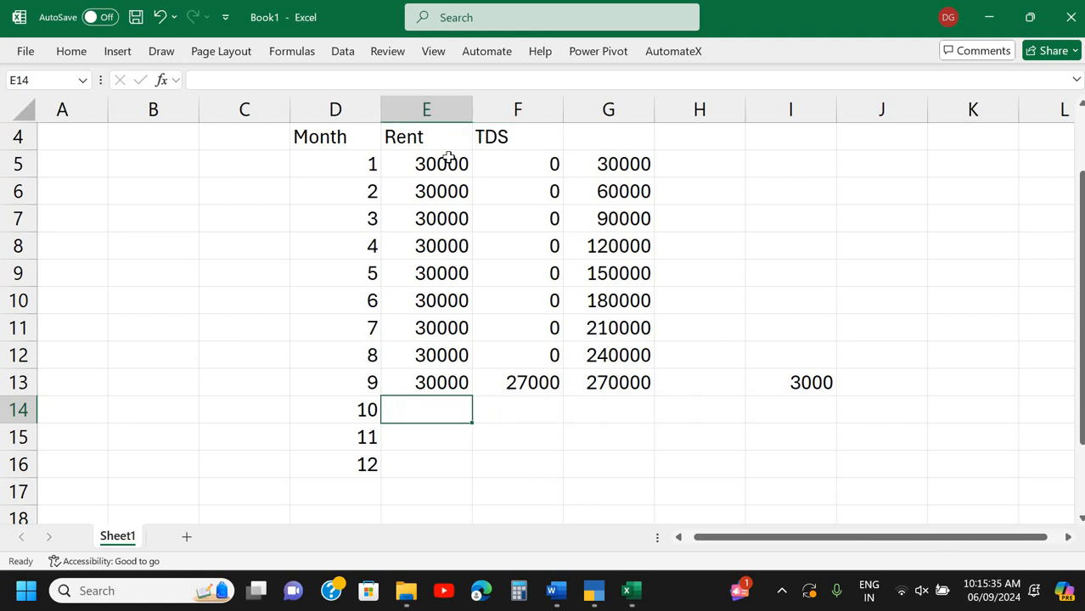
pyautogui.write('30000')
pyautogui.press('Right')
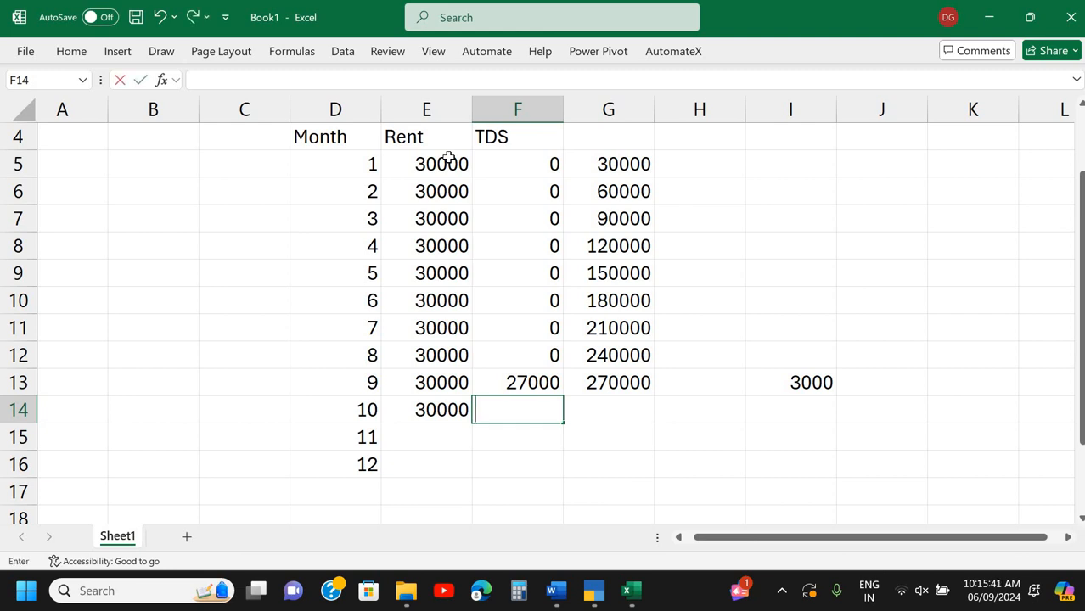
# Calculate the month 10 TDS in F14 as 10% of that month's rent with the formula =E14*10%.
pyautogui.press('Left')
pyautogui.press('Right')
pyautogui.write('=')
pyautogui.press('Left')
pyautogui.write('*')
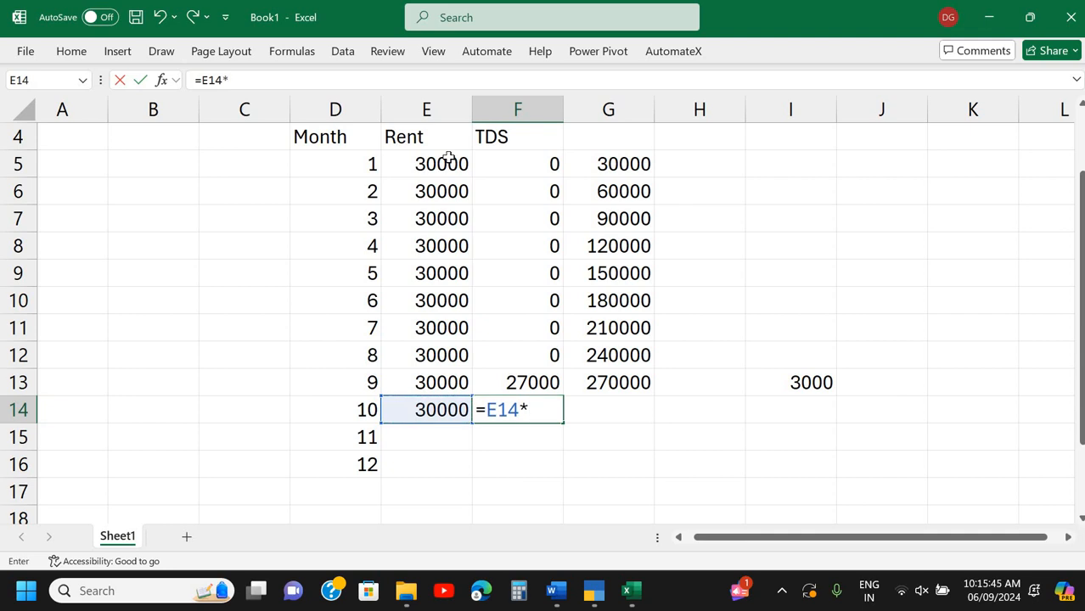
pyautogui.write('10%')
pyautogui.press('Return')
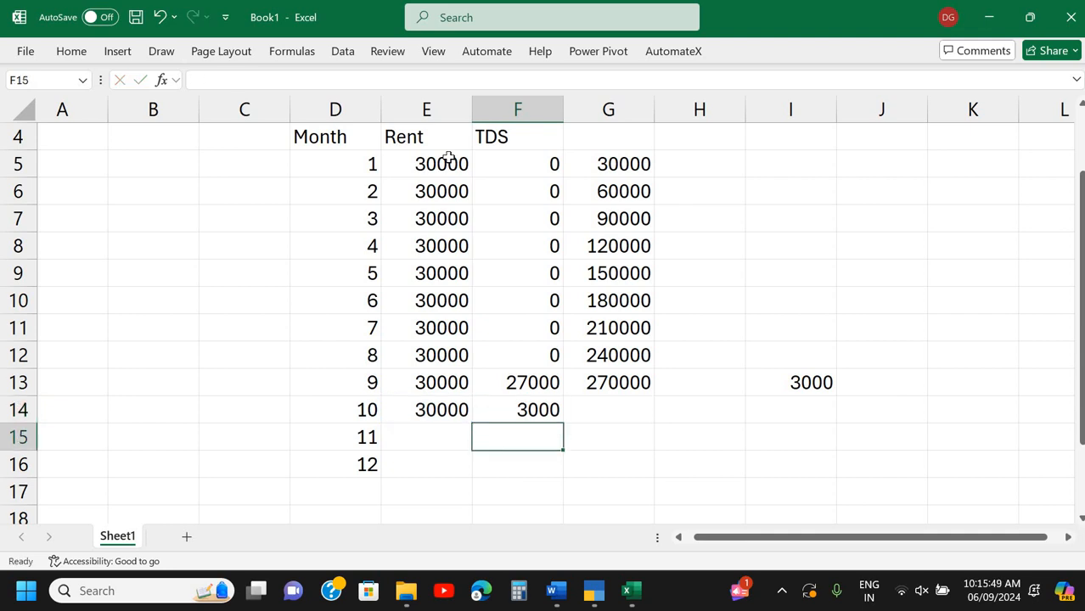
# Calculate the month 10 rent net of TDS in I14 with the formula =E14-F14.
pyautogui.press('Up')
pyautogui.press('Up')
pyautogui.press('Right')
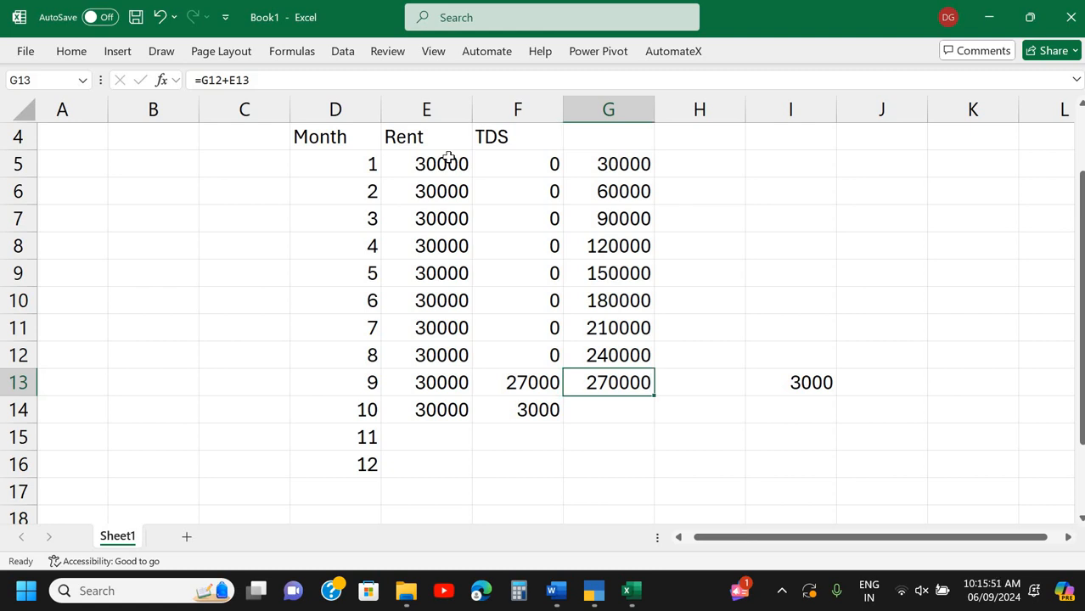
pyautogui.press('Down')
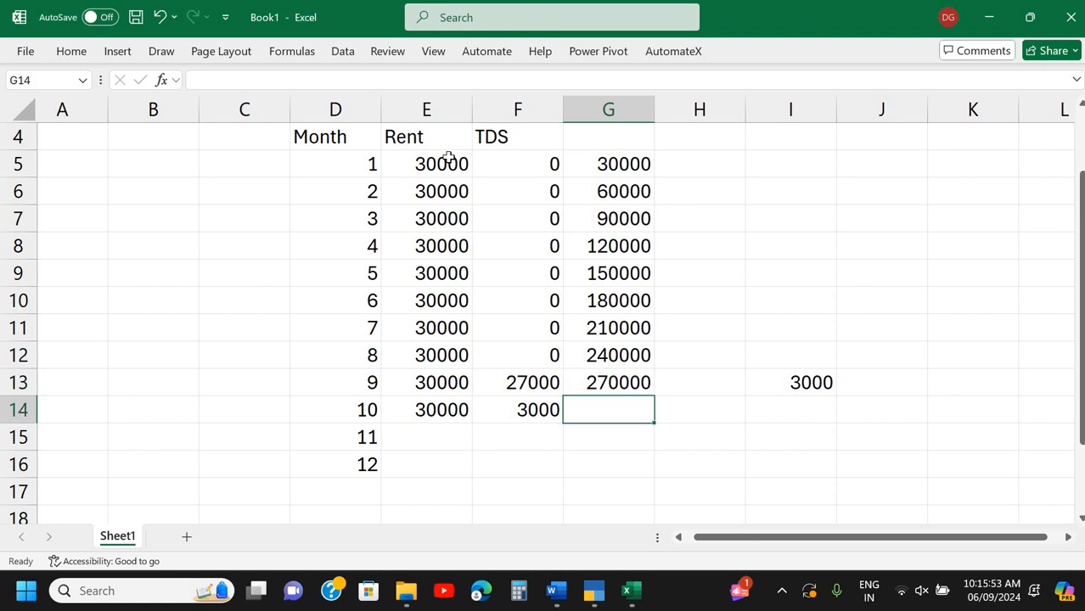
pyautogui.press('Left')
pyautogui.press('Left')
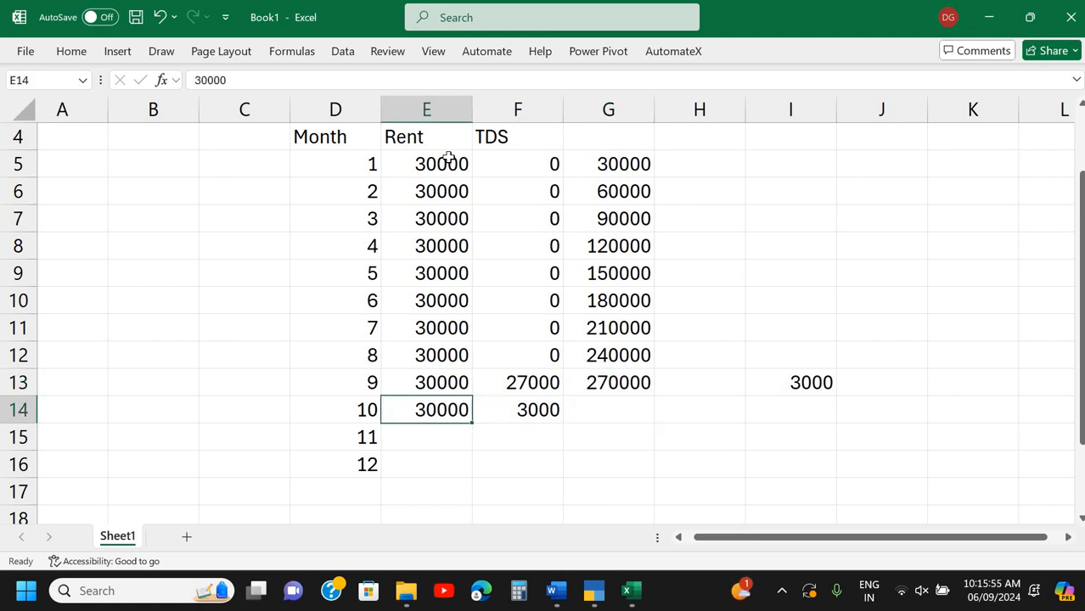
pyautogui.press('Right')
pyautogui.press('Right')
pyautogui.press('Right')
pyautogui.press('Right')
pyautogui.write('=')
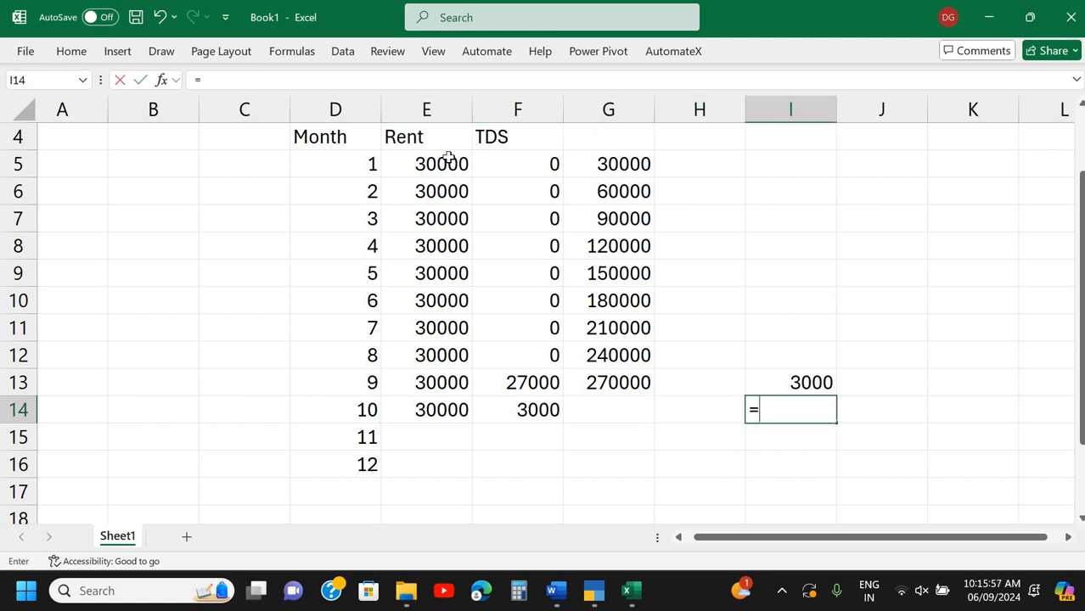
pyautogui.press('Left')
pyautogui.press('Left')
pyautogui.press('Left')
pyautogui.press('Left')
pyautogui.write('-')
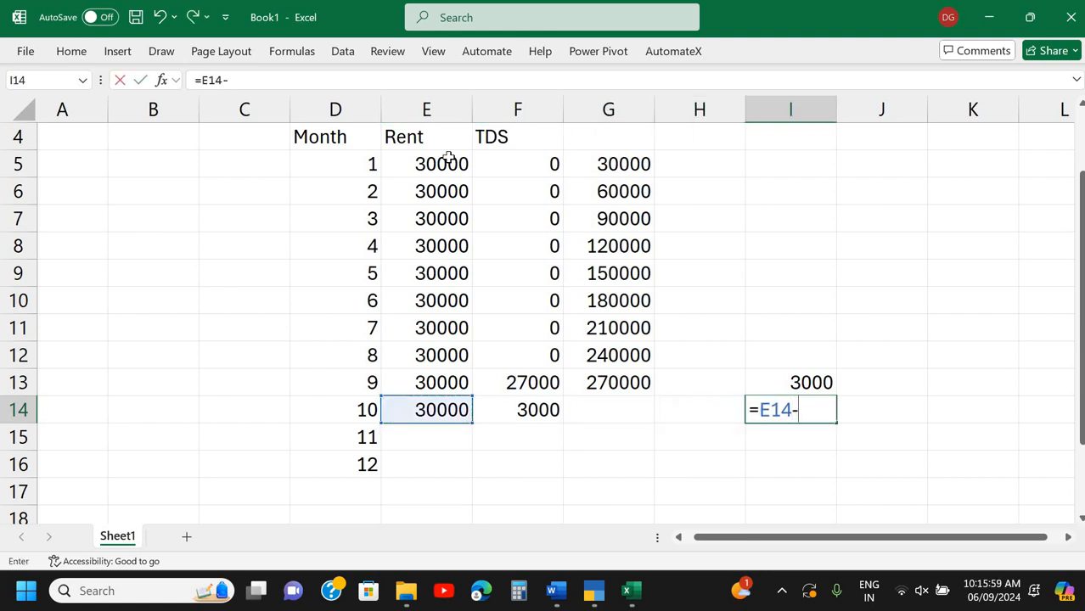
pyautogui.press('Left')
pyautogui.press('Left')
pyautogui.press('Left')
pyautogui.press('Return')
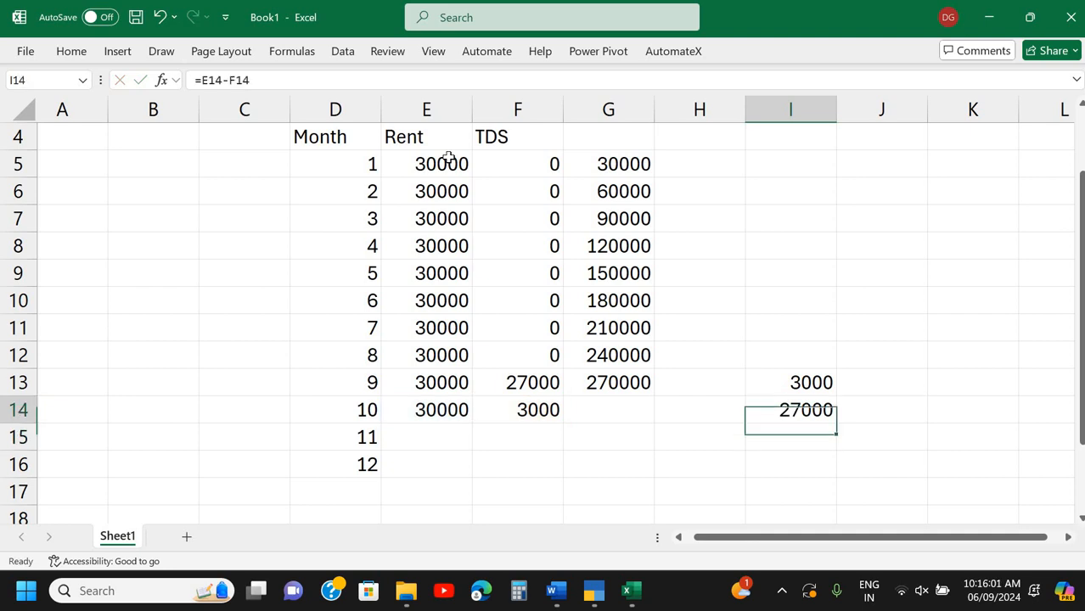
pyautogui.press('Up')
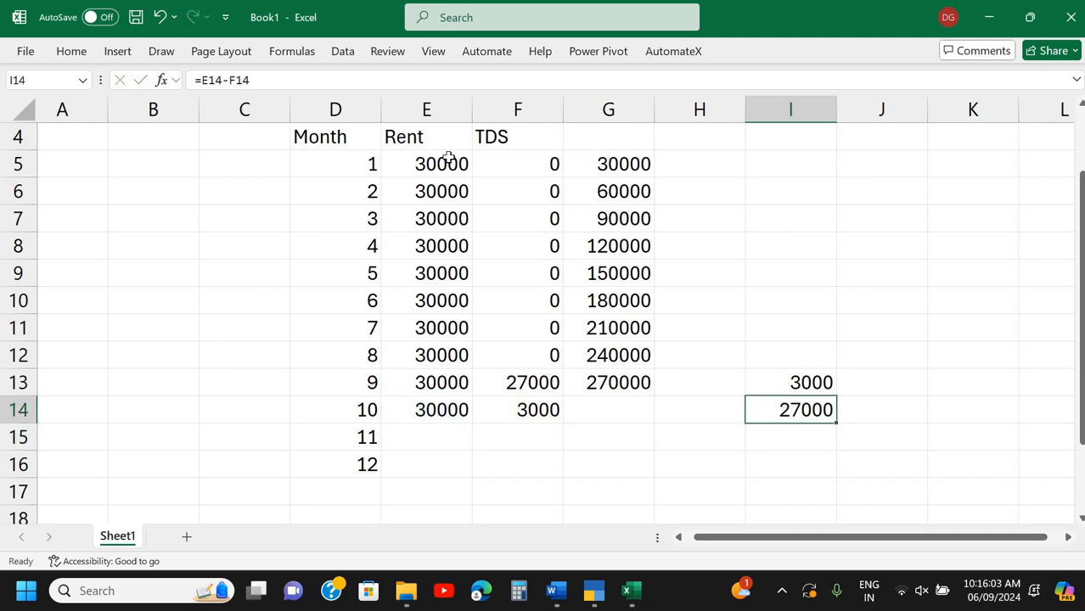
# Review the month 9 rent, TDS and cumulative rent in row 13 alongside the net rent amounts.
pyautogui.press('Down')
pyautogui.press('Up')
pyautogui.press('Up')
pyautogui.press('Left')
pyautogui.press('Left')
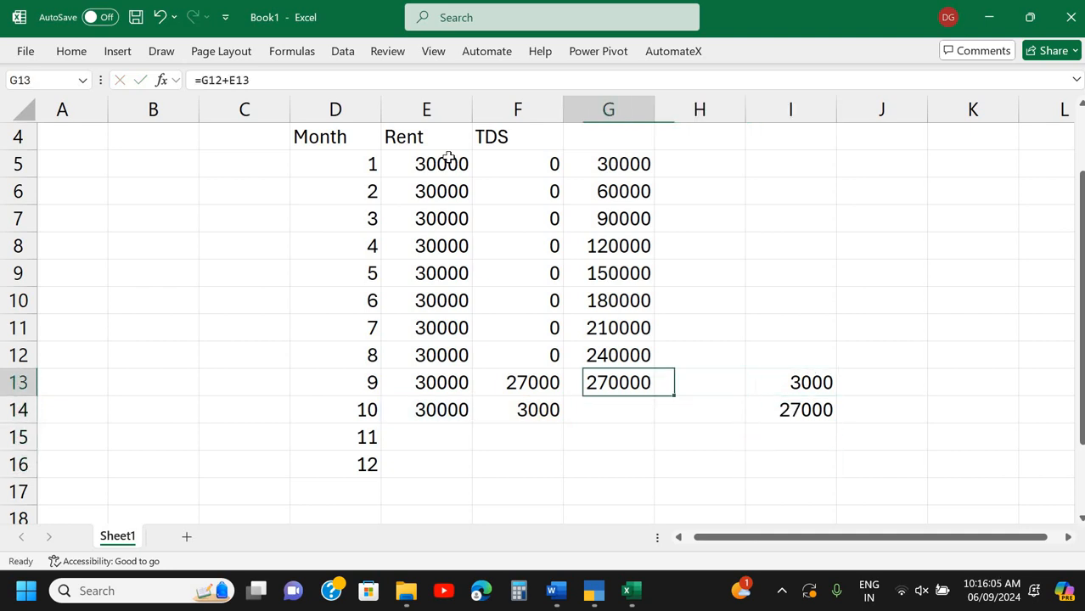
pyautogui.press('Left')
pyautogui.press('Left')
pyautogui.press('Right')
pyautogui.press('Right')
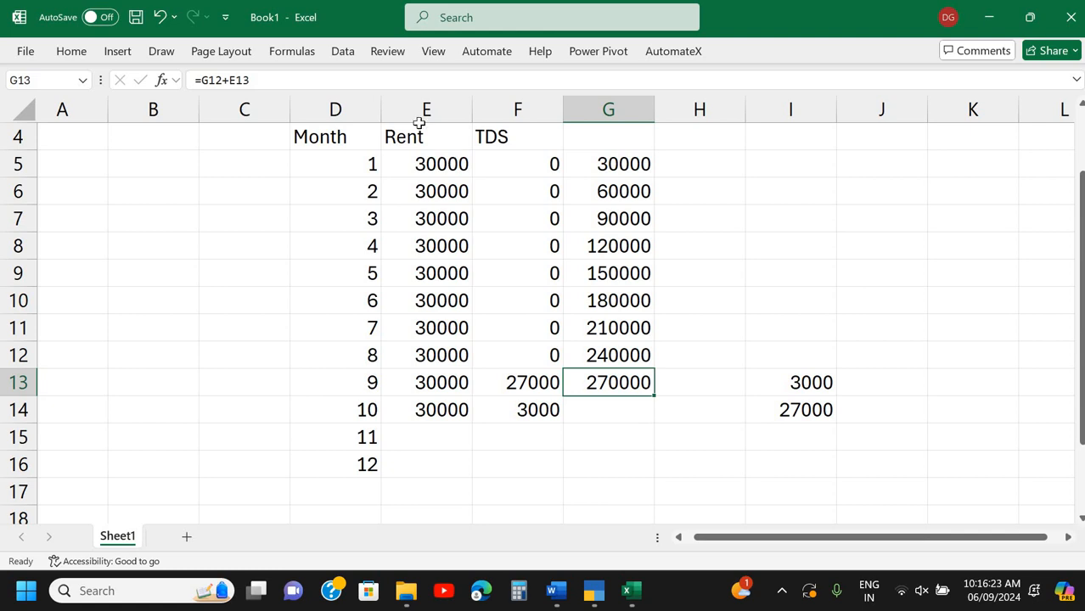
# Copy the rent table D4:G16 and paste the duplicate starting at cell D20.
pyautogui.click(317, 139)
pyautogui.keyDown('shift'); pyautogui.click(636, 465); pyautogui.keyUp('shift')
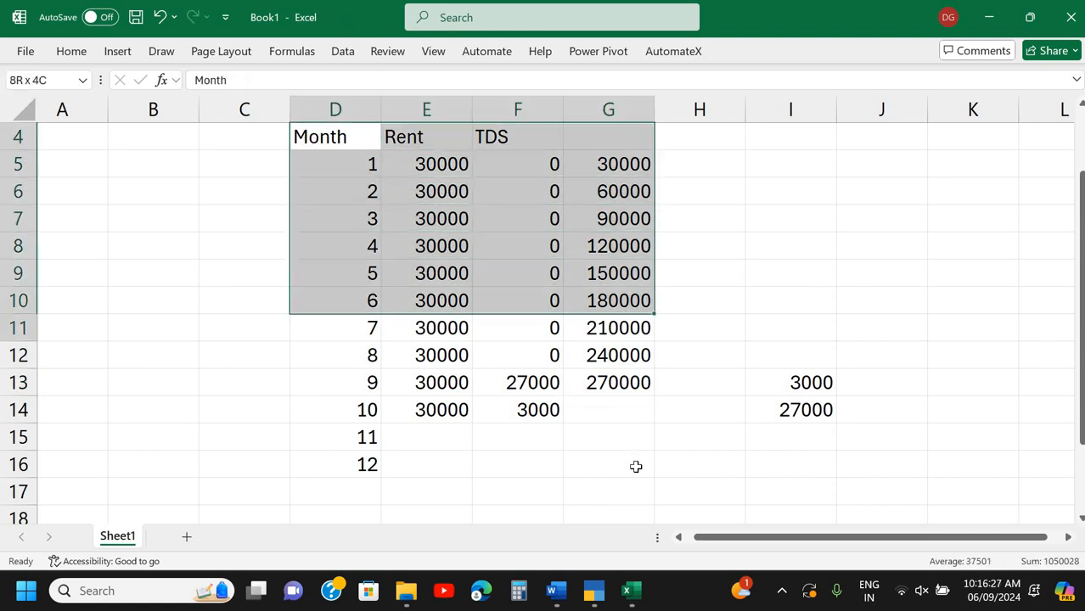
pyautogui.hotkey('ctrl', 'c')
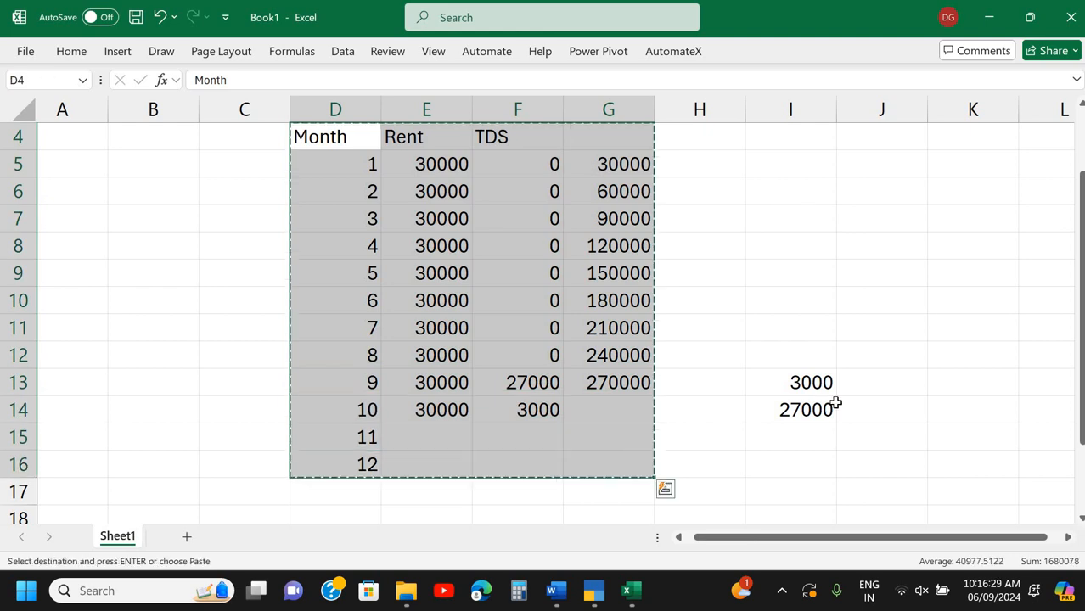
pyautogui.scroll(-5, 387, 174)
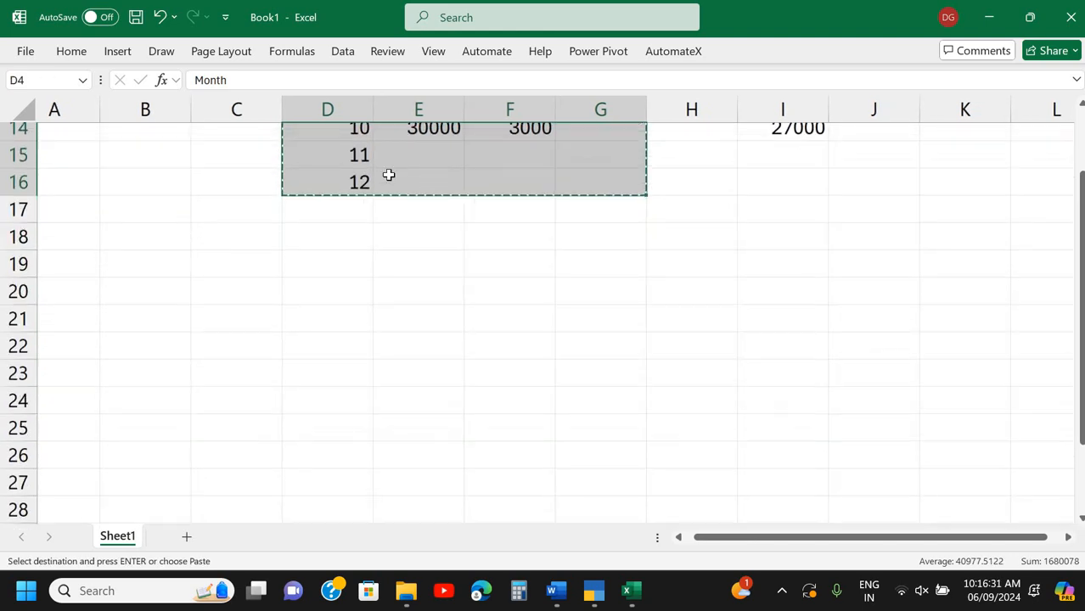
pyautogui.click(338, 148)
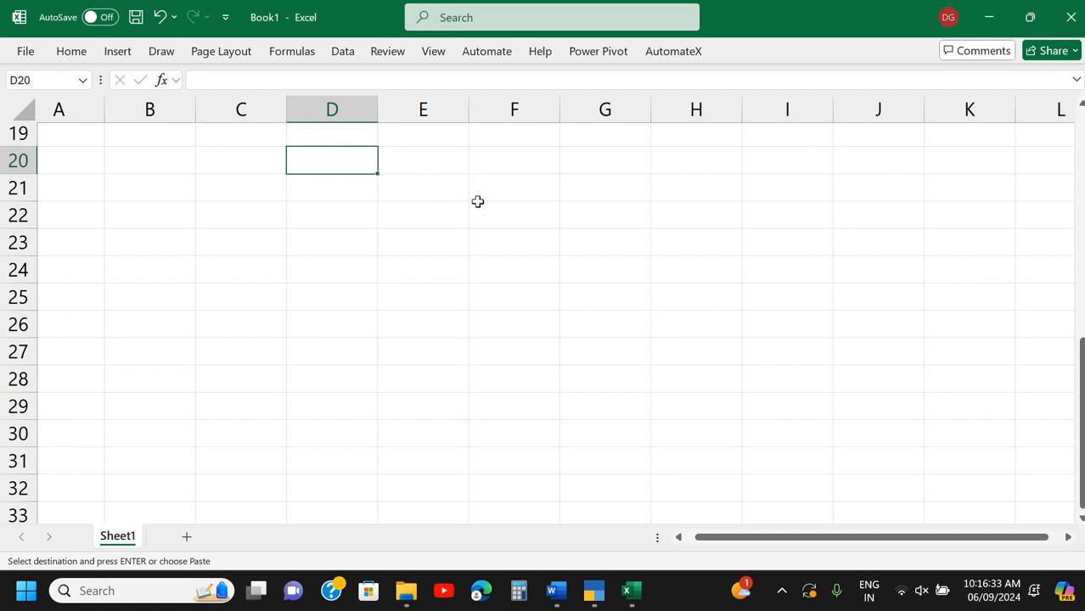
pyautogui.hotkey('ctrl', 'v')
# Calculate the month 1 TDS of the copied table in F21 with the formula =E21*10%.
pyautogui.press('Right')
pyautogui.press('Right')
pyautogui.click(537, 187)
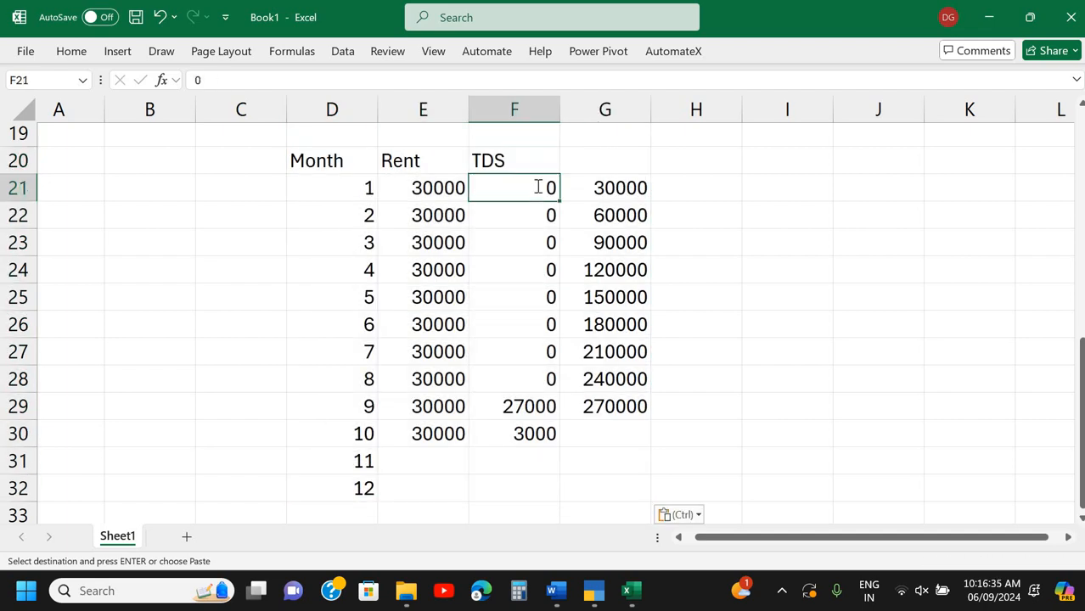
pyautogui.write('=')
pyautogui.press('Left')
pyautogui.press('Left')
pyautogui.press('Right')
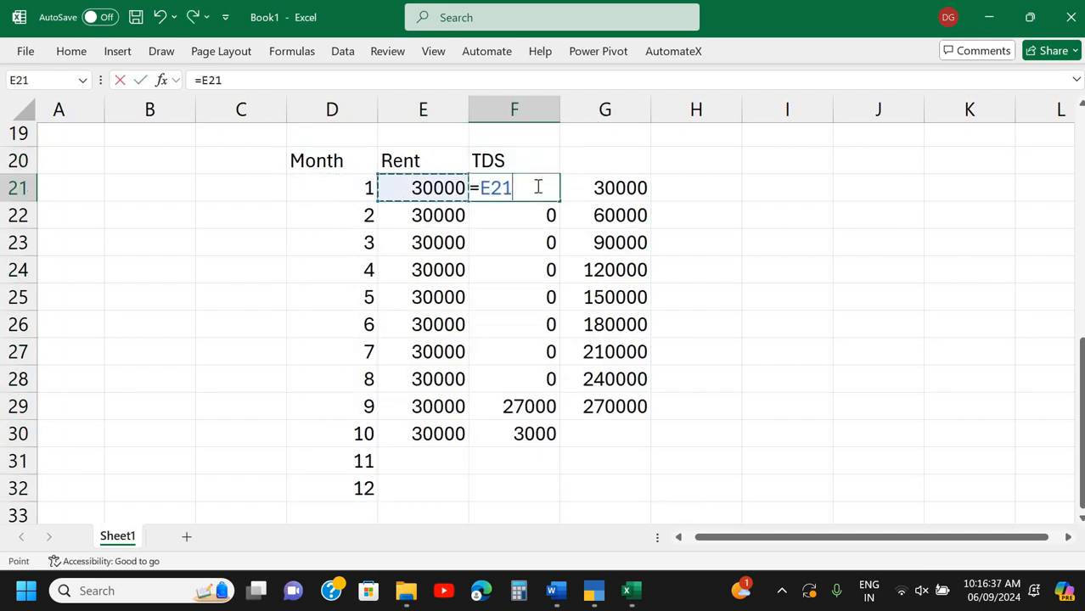
pyautogui.write('*10%')
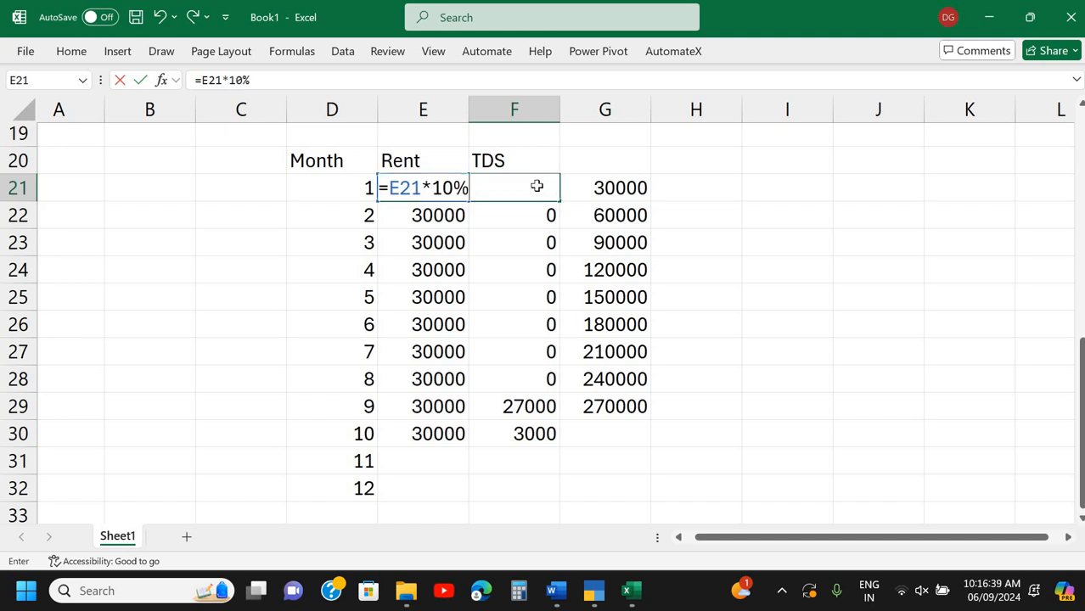
pyautogui.press('Return')
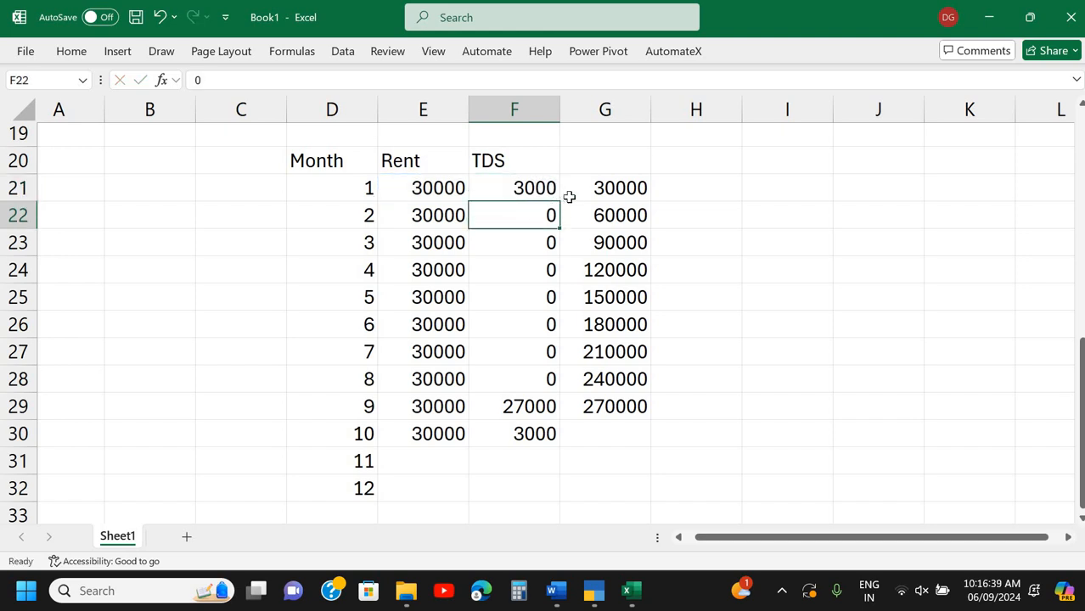
# Calculate the month 1 rent net of TDS in G21 with the formula =E21-F21.
pyautogui.click(619, 195)
pyautogui.write('=')
pyautogui.press('Left')
pyautogui.press('Left')
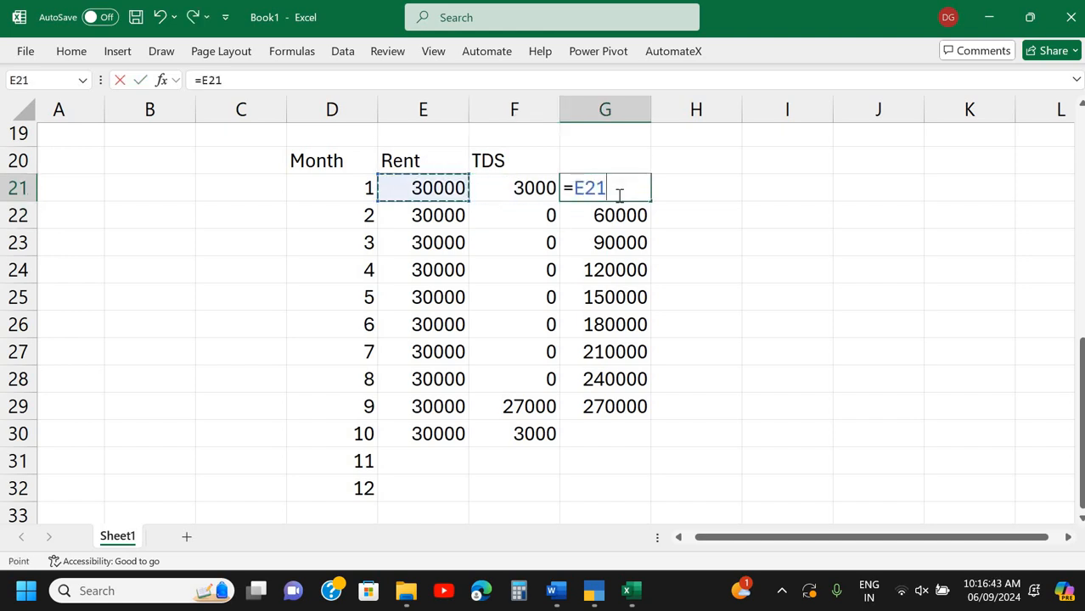
pyautogui.write('-')
pyautogui.press('Left')
pyautogui.press('Return')
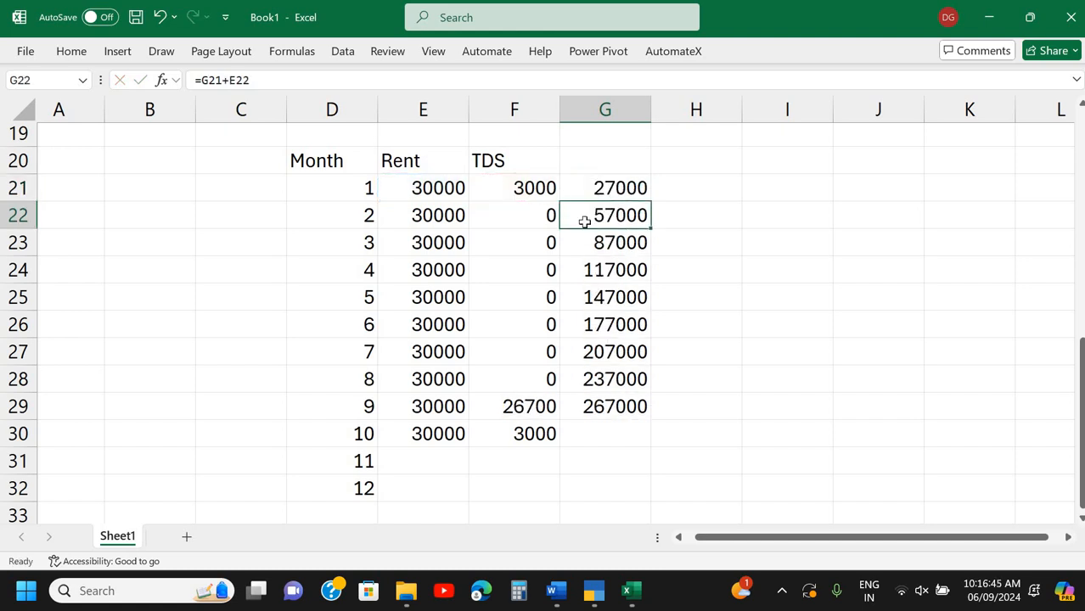
# Clear the cumulative rent formulas in G22:G29 of the copied table.
pyautogui.keyDown('shift'); pyautogui.click(606, 389); pyautogui.keyUp('shift')
pyautogui.keyDown('shift'); pyautogui.click(606, 408); pyautogui.keyUp('shift')
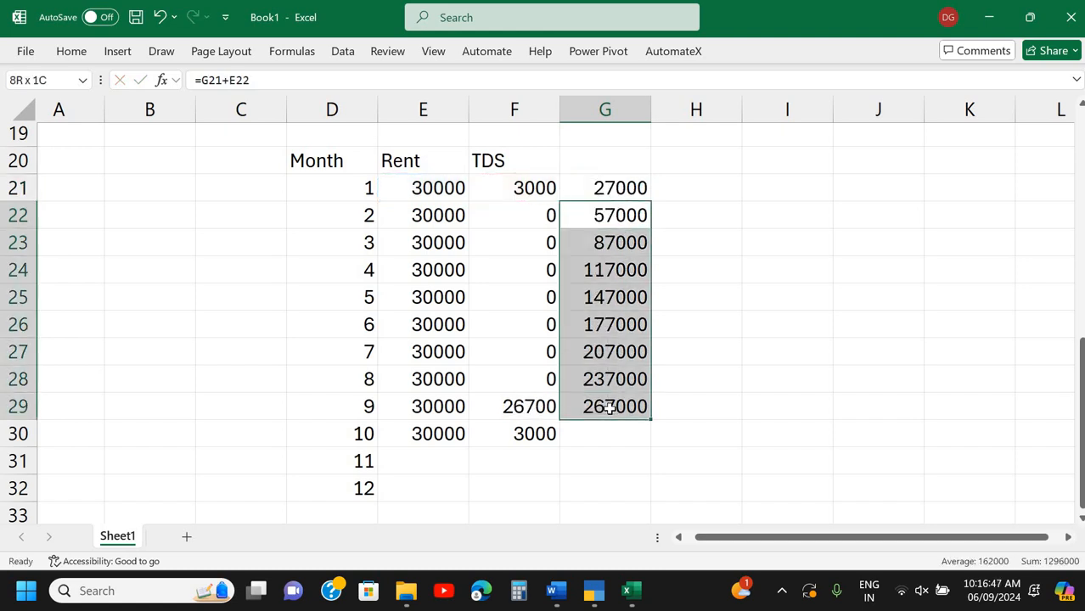
pyautogui.press('Delete')
# Copy the TDS and net rent formulas down columns F and G, row by row, for months 2 to 7.
pyautogui.click(534, 214)
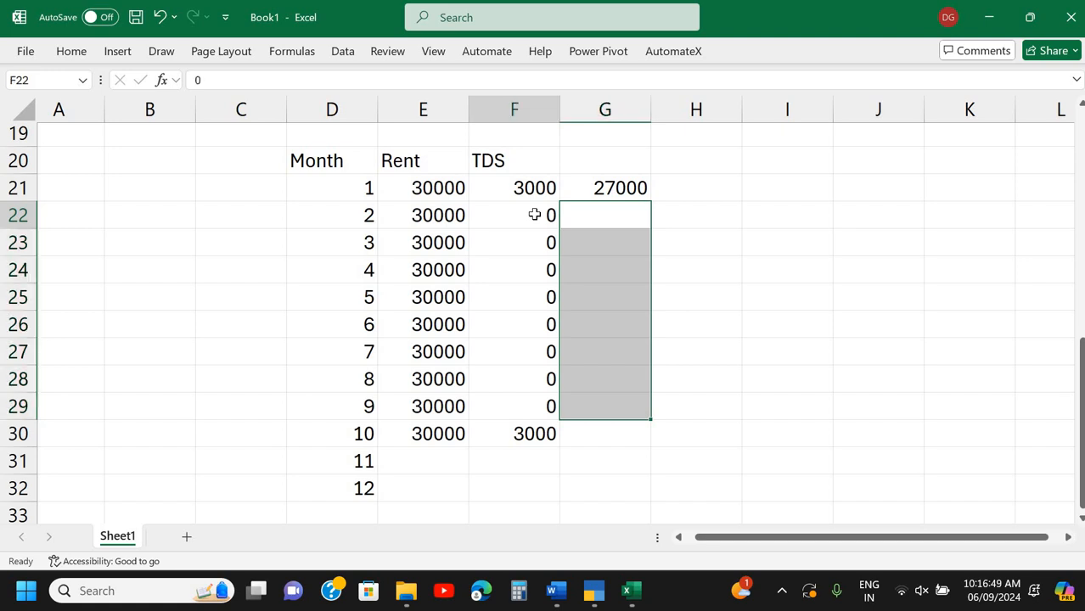
pyautogui.hotkey('ctrl', 'd')
pyautogui.press('Right')
pyautogui.hotkey('ctrl', 'd')
pyautogui.press('Down')
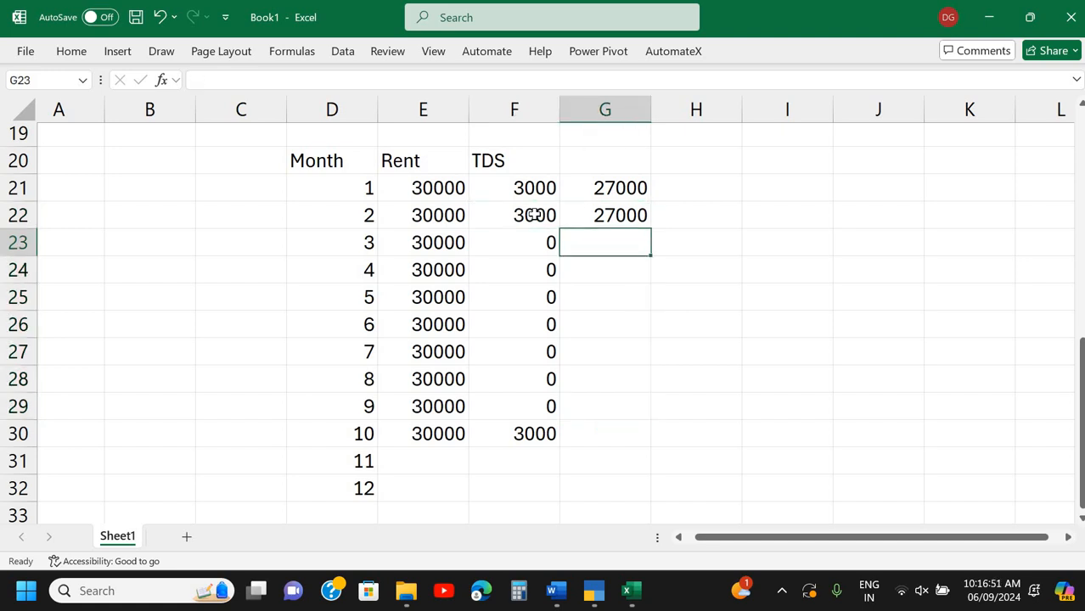
pyautogui.press('Left')
pyautogui.hotkey('ctrl', 'd')
pyautogui.press('Right')
pyautogui.hotkey('ctrl', 'd')
pyautogui.press('Down')
pyautogui.press('Left')
pyautogui.hotkey('ctrl', 'd')
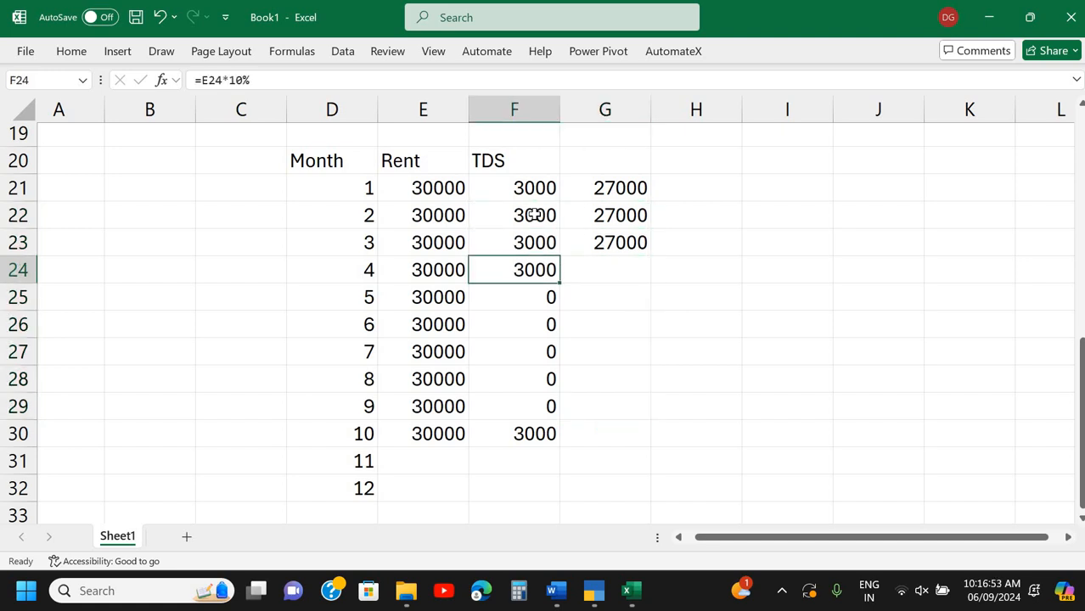
pyautogui.press('Right')
pyautogui.hotkey('ctrl', 'd')
pyautogui.press('Left')
pyautogui.press('Down')
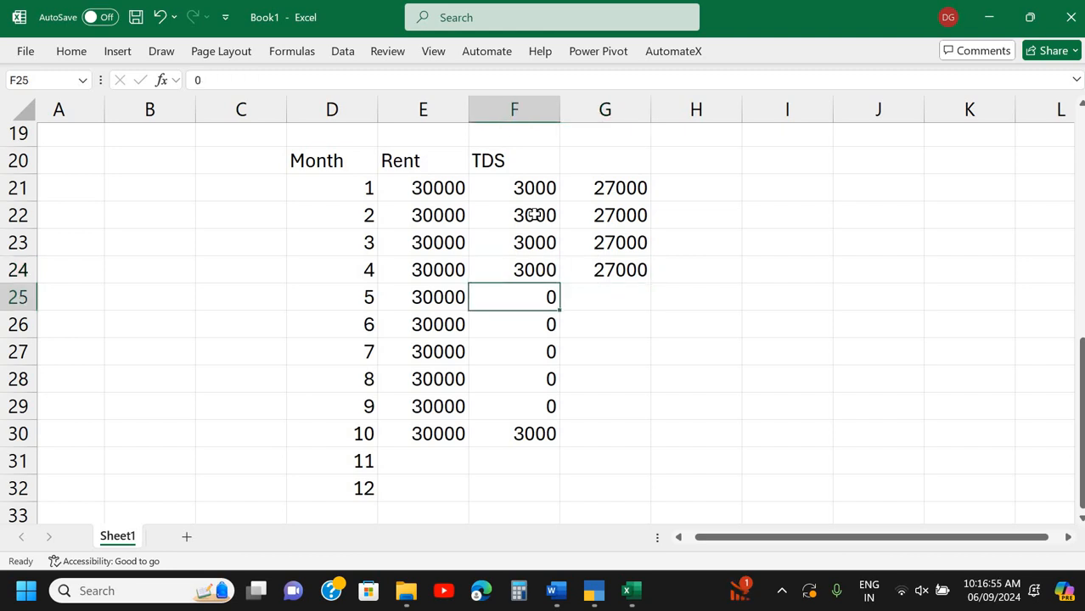
pyautogui.hotkey('ctrl', 'd')
pyautogui.press('Right')
pyautogui.hotkey('ctrl', 'd')
pyautogui.press('Down')
pyautogui.press('Left')
pyautogui.hotkey('ctrl', 'd')
pyautogui.press('Right')
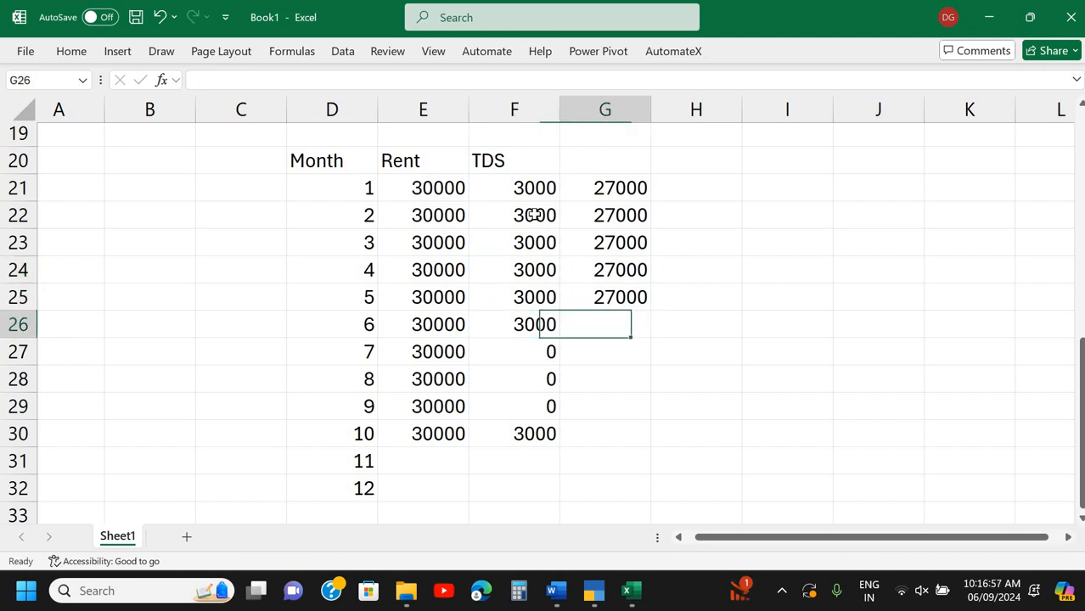
pyautogui.hotkey('ctrl', 'd')
pyautogui.press('Down')
pyautogui.press('Left')
pyautogui.hotkey('ctrl', 'd')
pyautogui.press('Right')
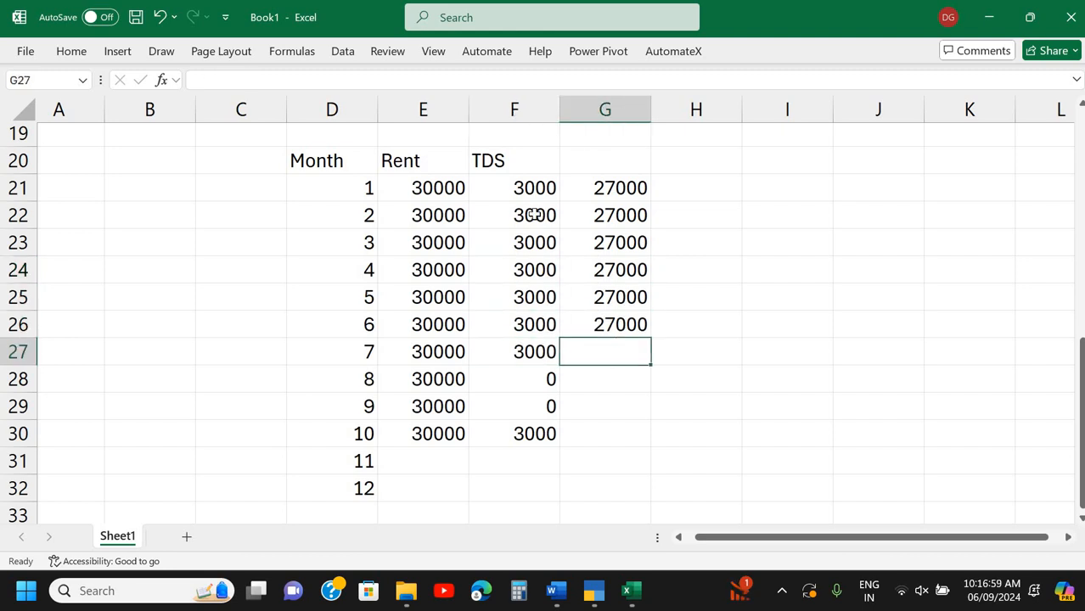
pyautogui.hotkey('ctrl', 'd')
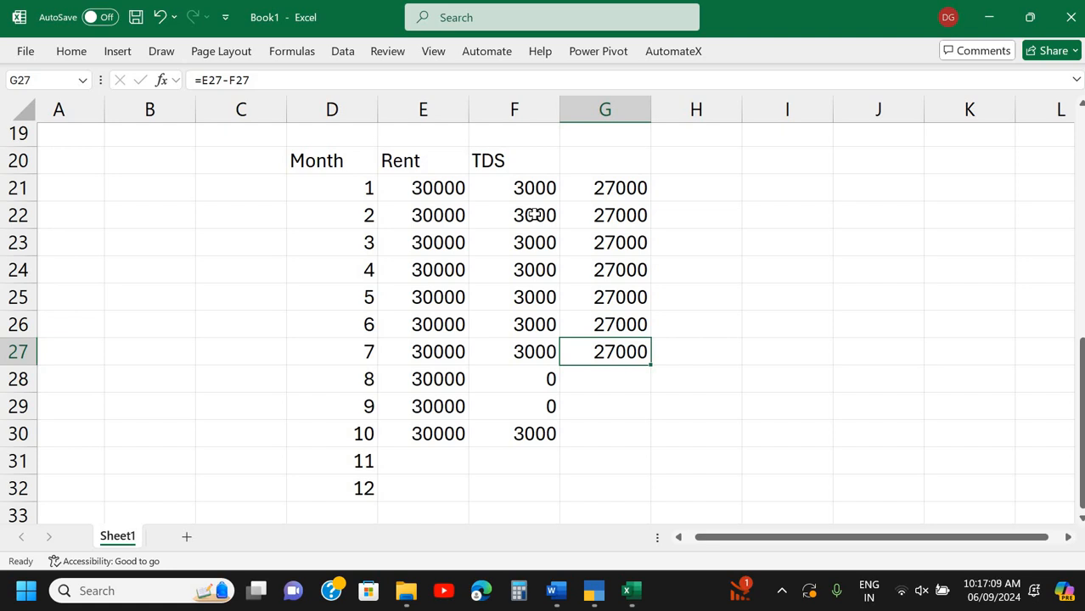
# Switch to the Word assignment document and read Assignment 24 on TDS deduction below the threshold limit, including the Cross Mall Ltd. rent invoice.
pyautogui.click(431, 187)
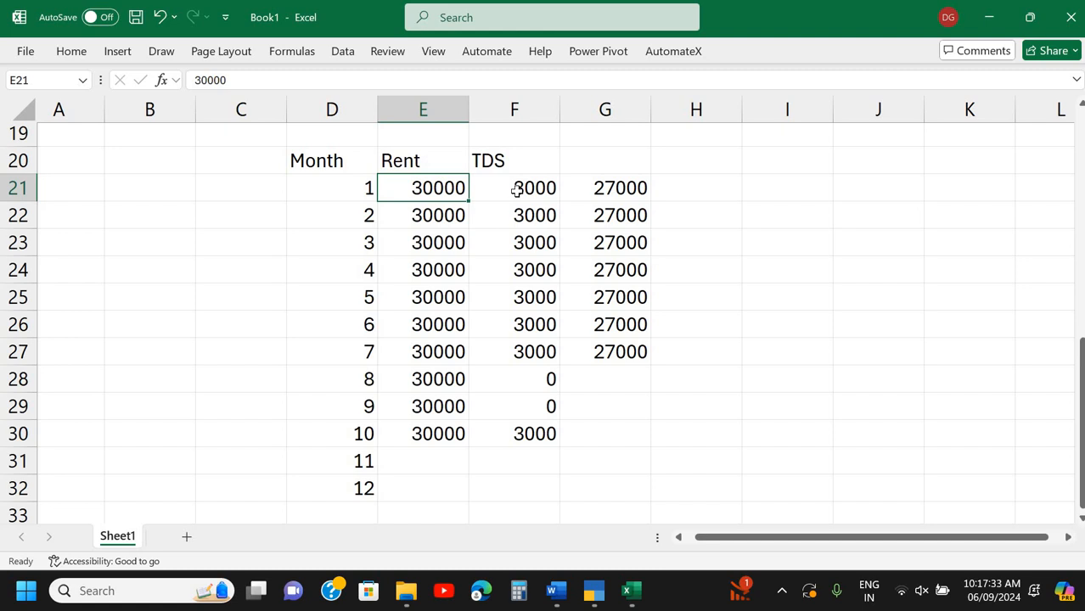
pyautogui.click(868, 243)
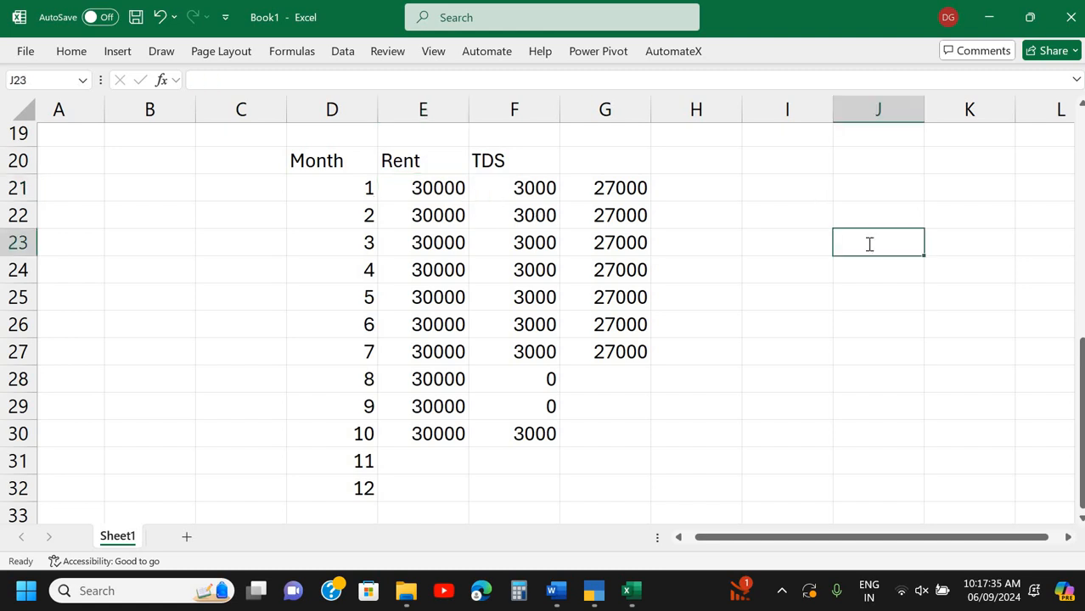
pyautogui.hotkey('alt', 'Tab')
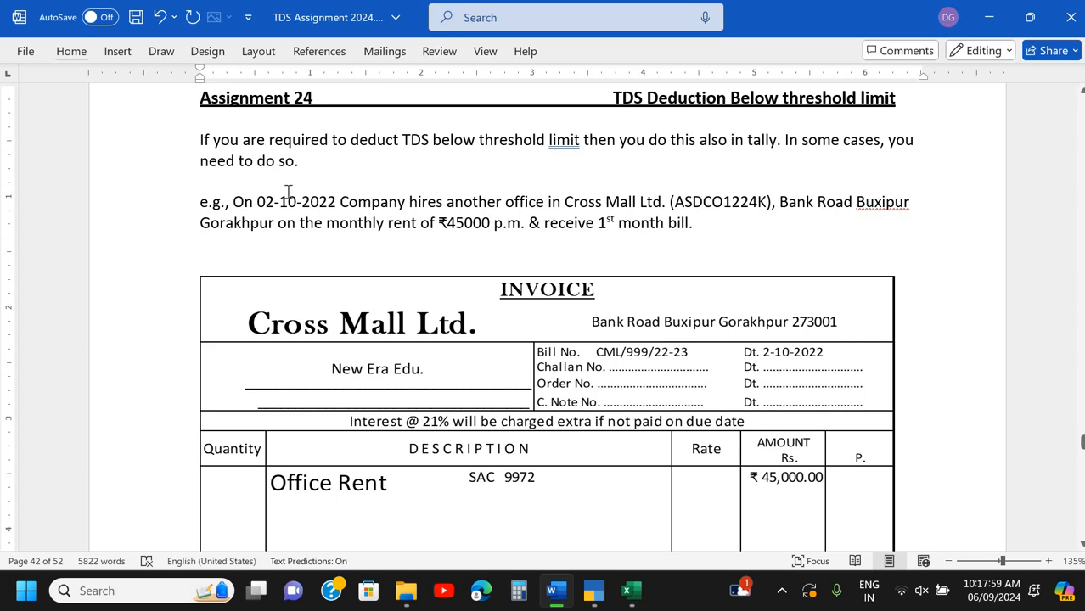
pyautogui.scroll(-3, 286, 192)
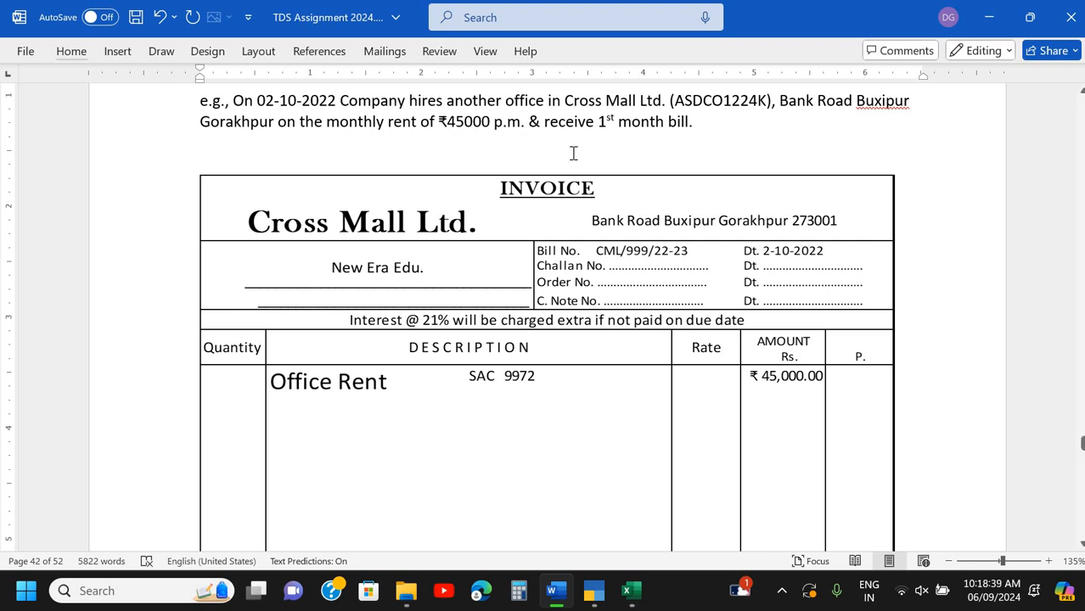
pyautogui.scroll(-1, 573, 153)
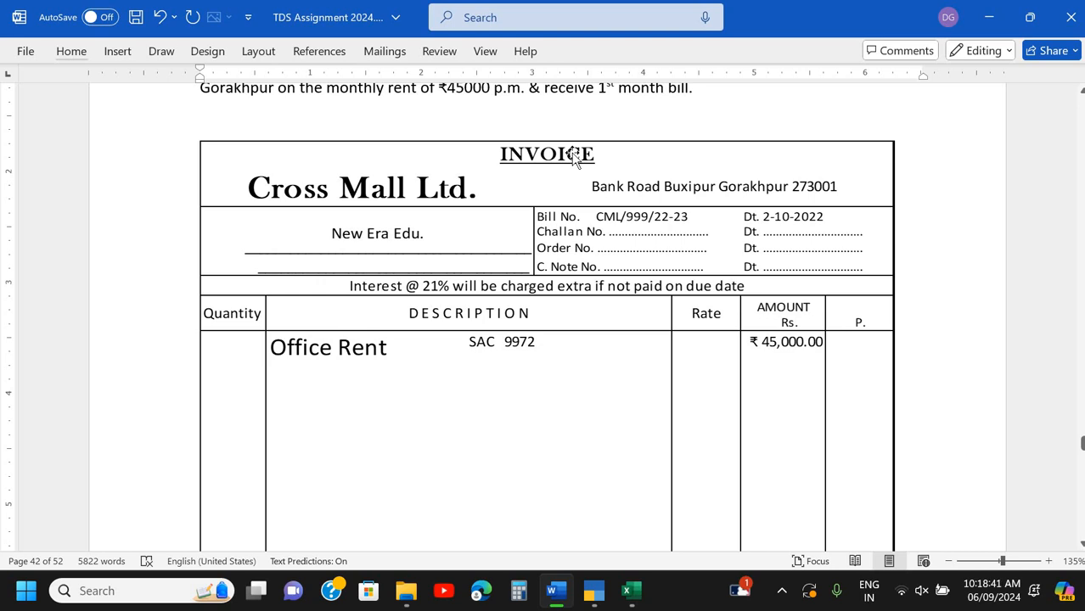
pyautogui.scroll(1, 575, 157)
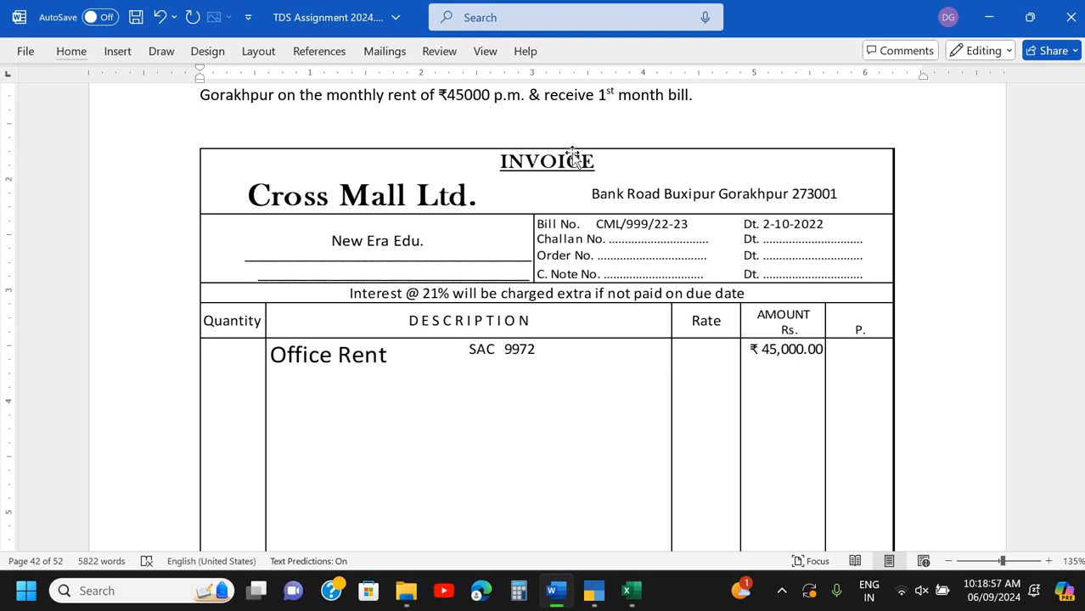
# Switch to TallyPrime and back out of the open report to the Display More Reports menu.
pyautogui.hotkey('alt', 'Tab')
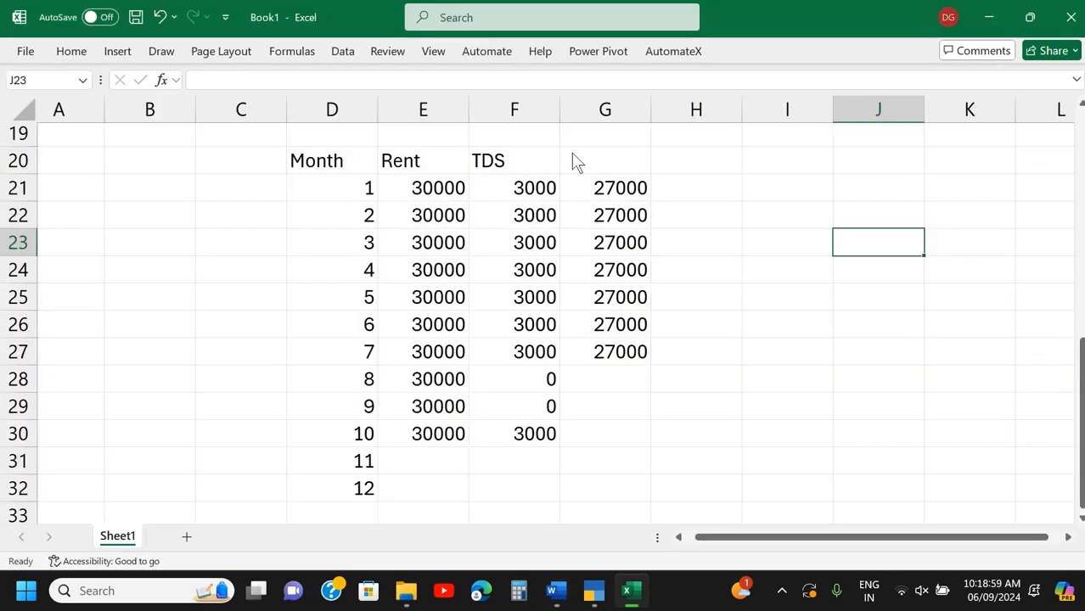
pyautogui.hotkey('alt', 'Tab')
pyautogui.press('Tab')
pyautogui.press('Escape')
pyautogui.press('Escape')
pyautogui.press('Escape')
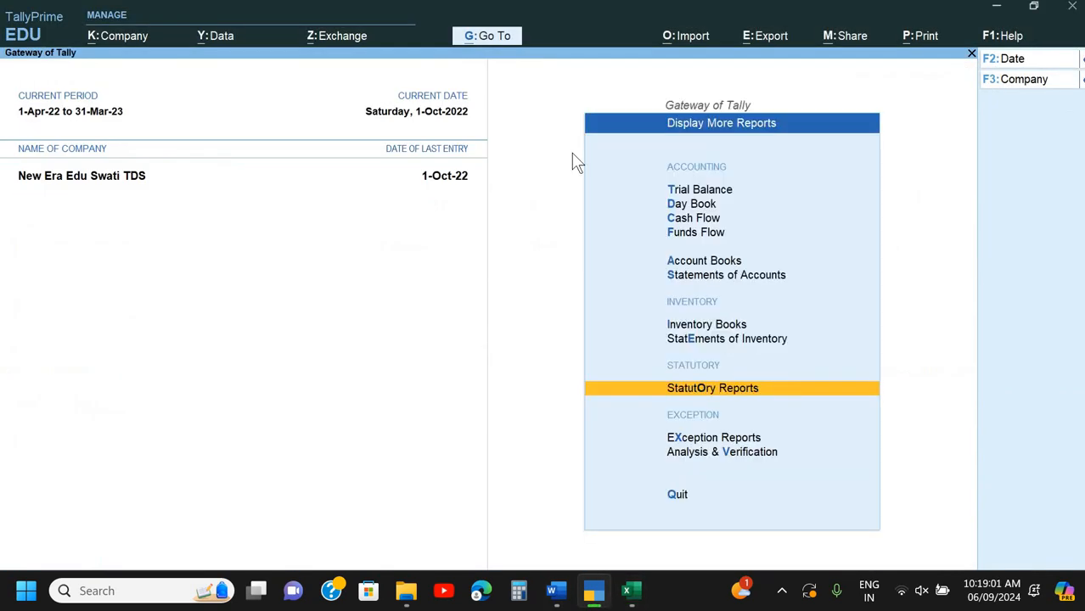
# Search the existing ledgers for "Re" to check the rent and TDS on Rent ledgers, and return to the Gateway of Tally.
pyautogui.press('Escape')
pyautogui.press('Down')
pyautogui.press('Return')
pyautogui.press('Return')
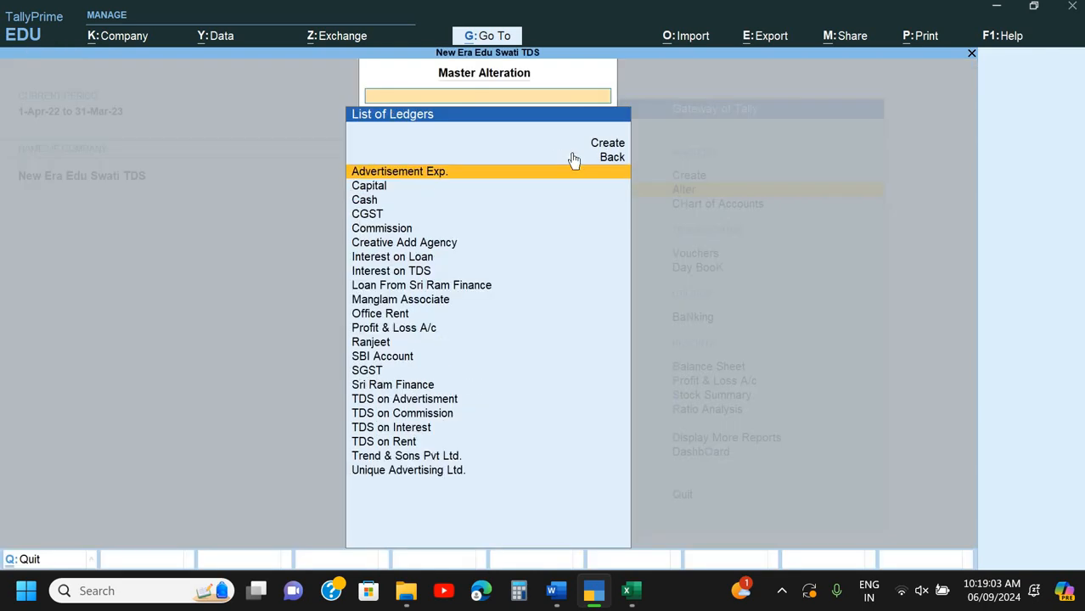
pyautogui.write('Re')
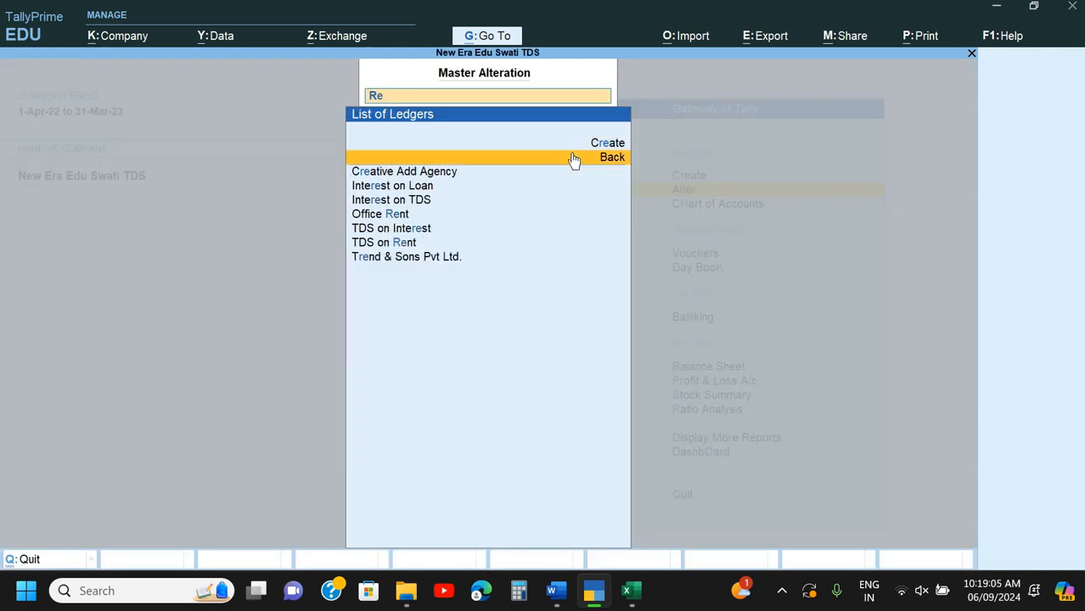
pyautogui.press('Down')
pyautogui.press('Down')
pyautogui.press('Down')
pyautogui.press('Down')
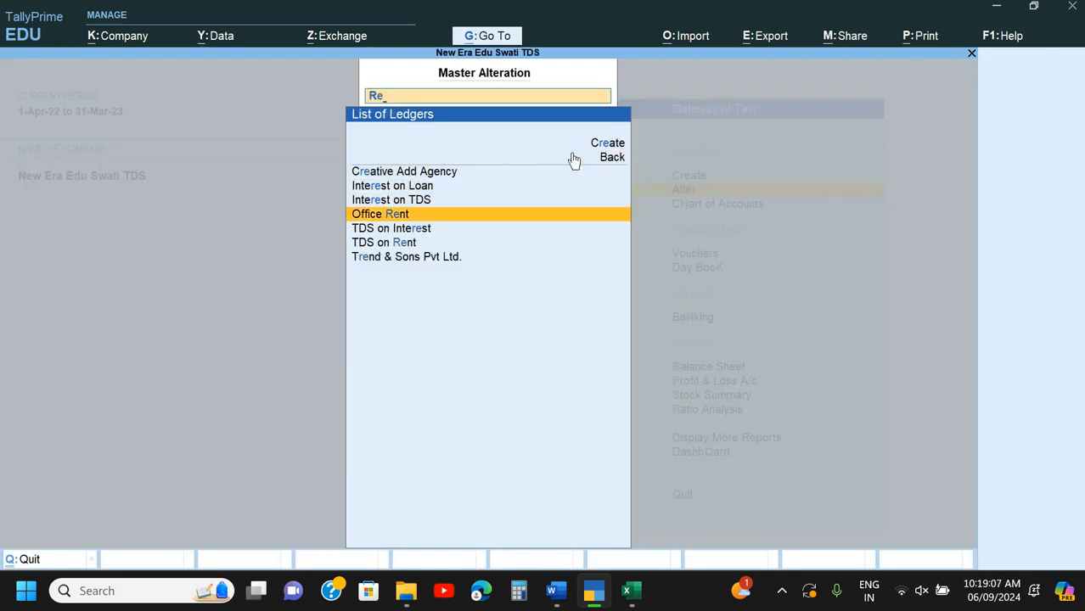
pyautogui.press('Down')
pyautogui.press('Down')
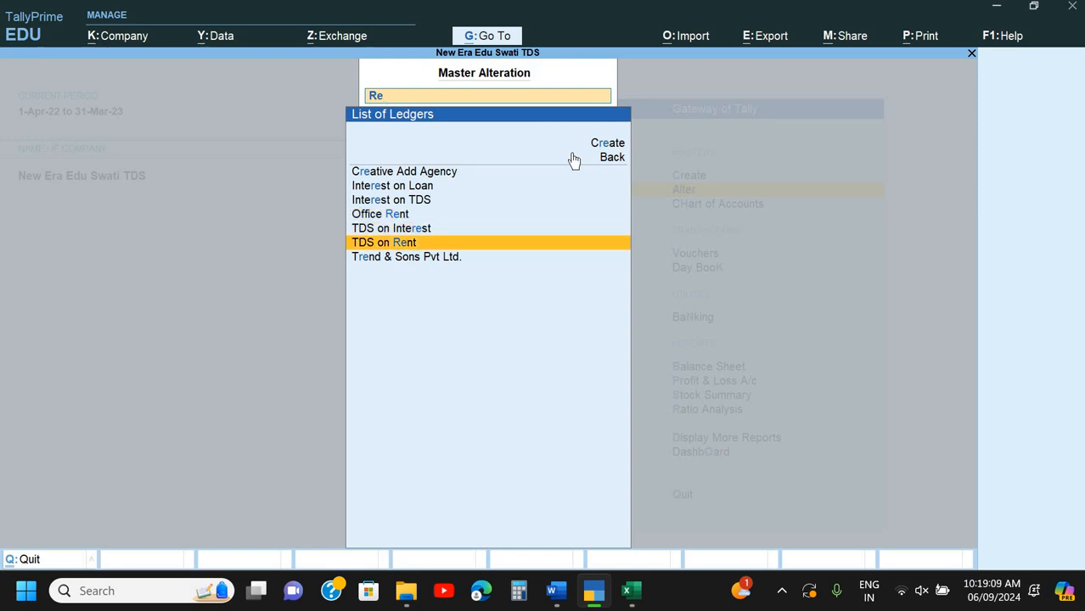
pyautogui.press('BackSpace')
pyautogui.press('BackSpace')
pyautogui.press('Escape')
pyautogui.press('Escape')
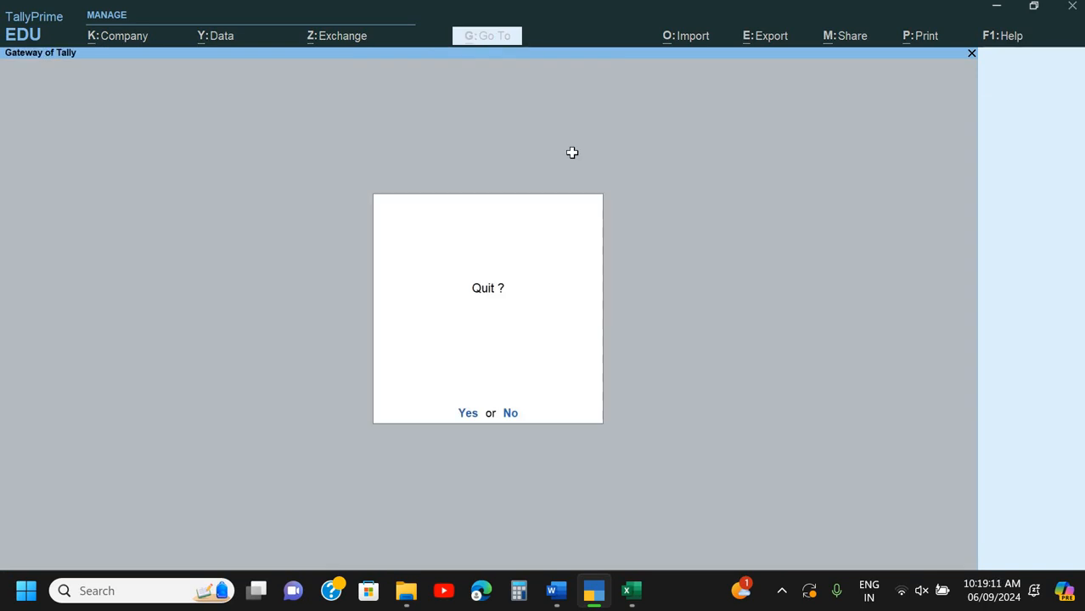
pyautogui.press('Escape')
# Switch to Excel, close the Book1 workbook with its changes saved, and return to TallyPrime.
pyautogui.hotkey('alt', 'Tab')
pyautogui.hotkey('alt', 'Tab')
pyautogui.press('Tab')
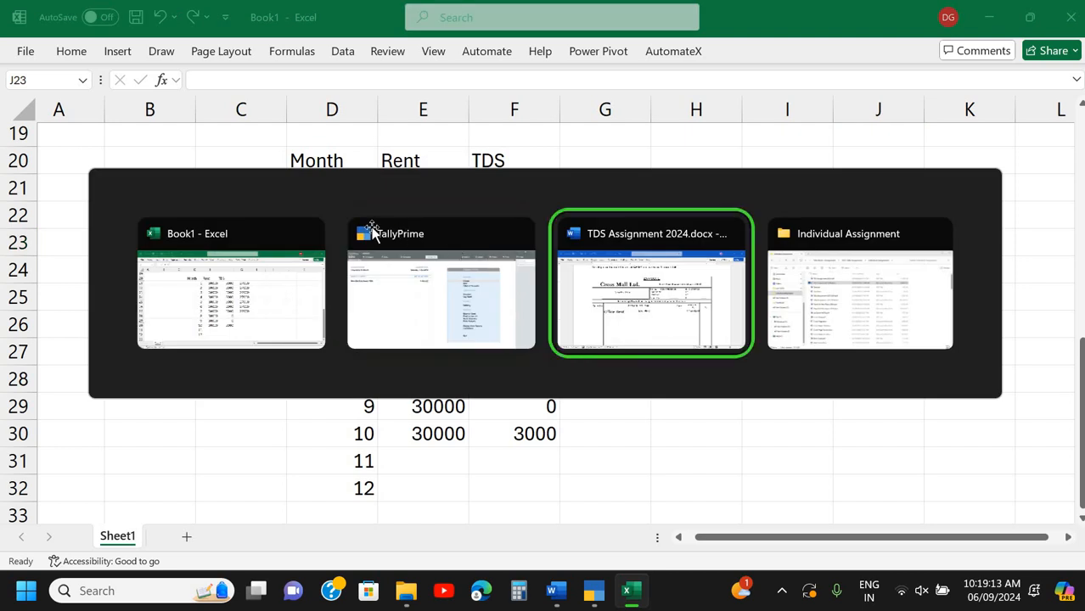
pyautogui.hotkey('alt', 'Tab')
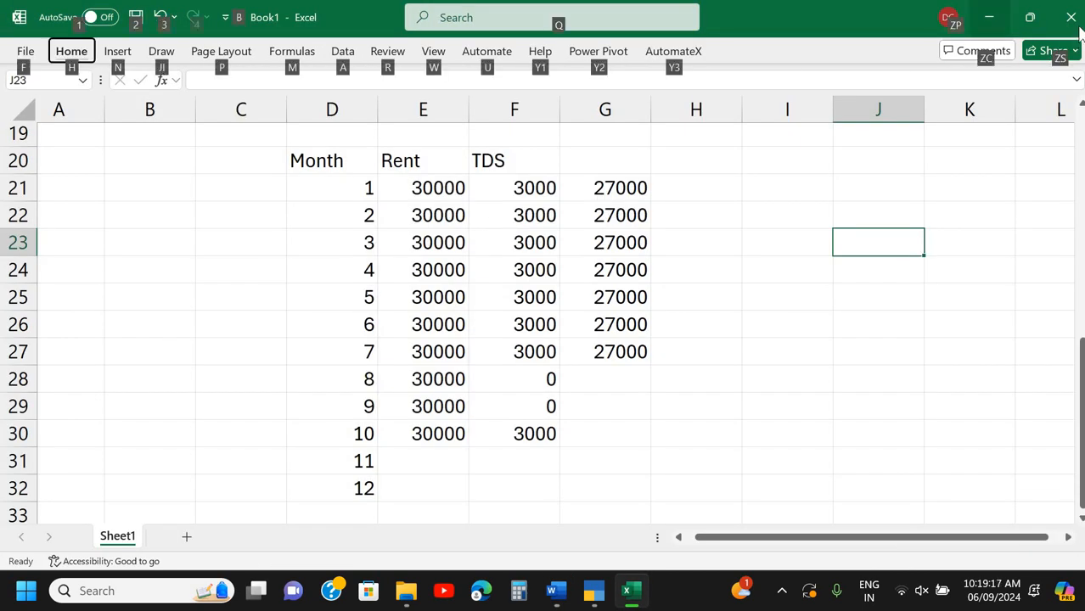
pyautogui.hotkey('alt', 'F4')
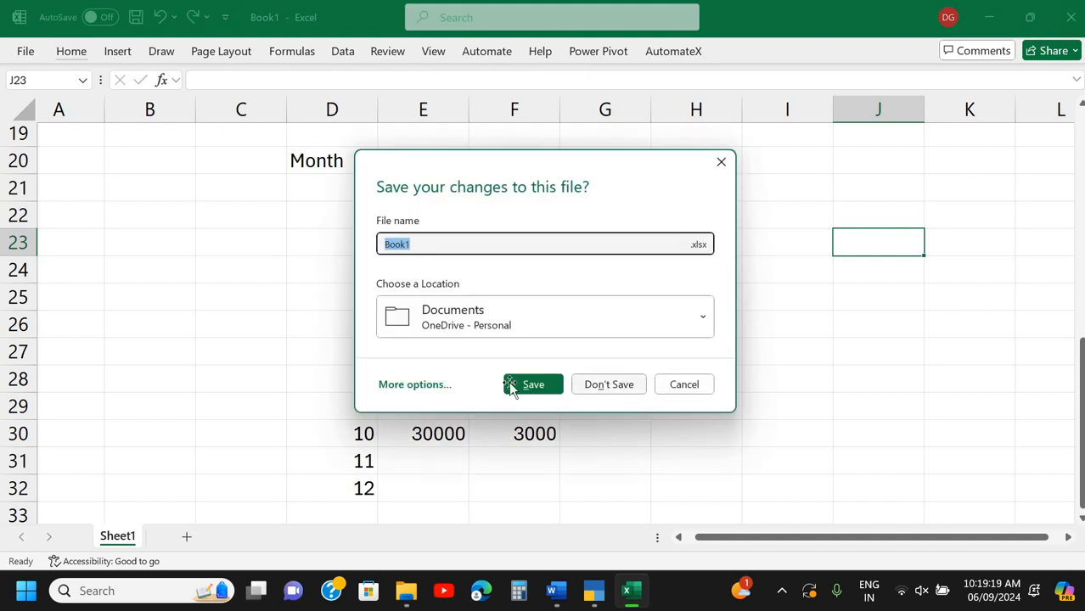
pyautogui.click(514, 383)
pyautogui.hotkey('alt', 'Tab')
pyautogui.press('Tab')
pyautogui.press('Tab')
pyautogui.press('Tab')
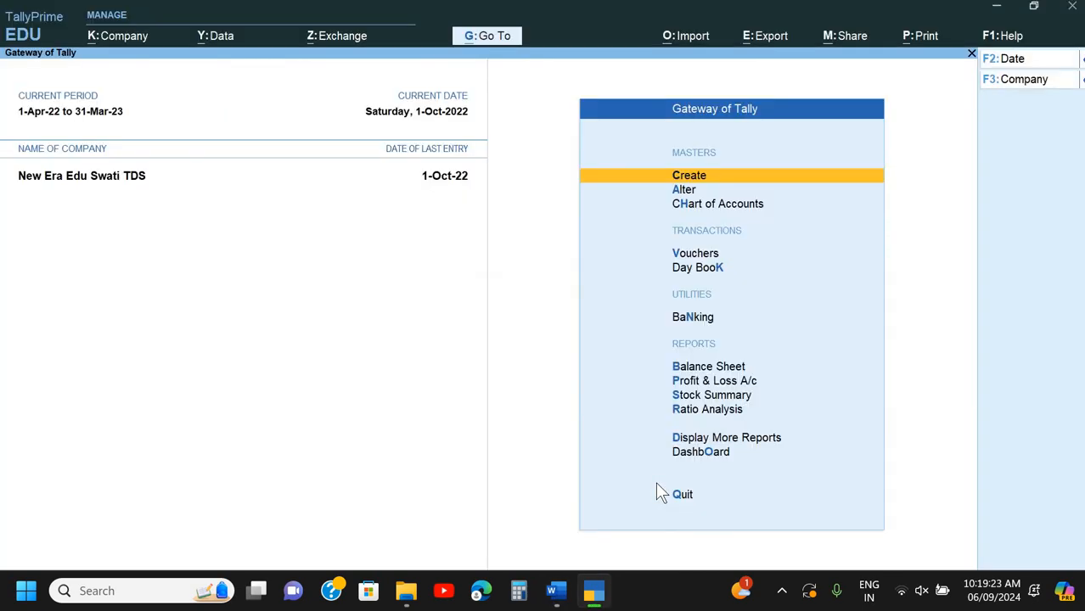
# Start a new ledger named Cross Mall Ltd. under the Sundry Creditors group.
pyautogui.press('Return')
pyautogui.press('Return')
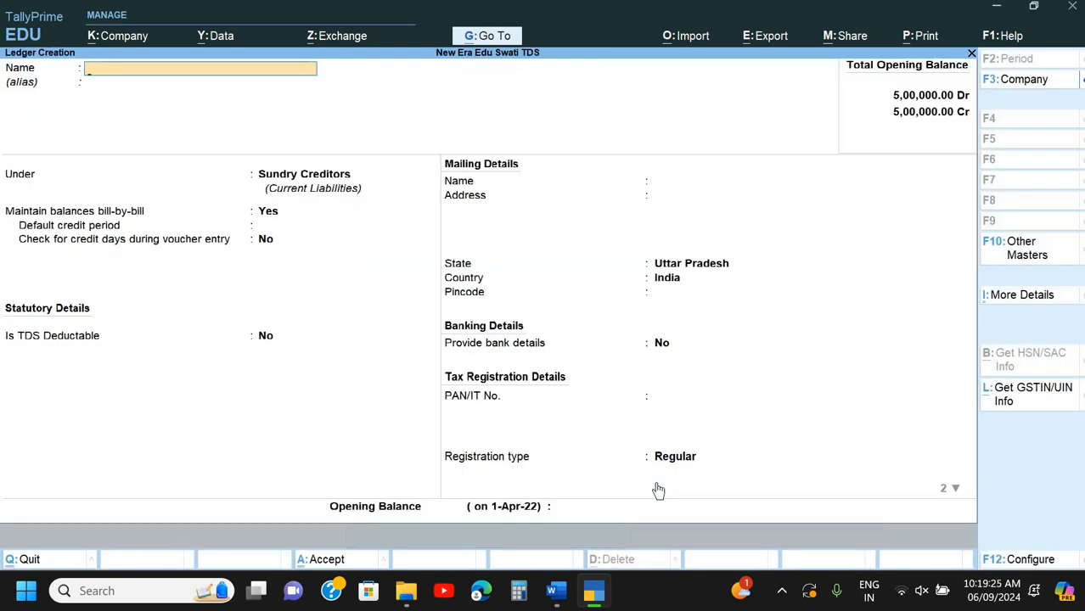
pyautogui.write('Cross Mall Ltd')
pyautogui.press('Return')
pyautogui.press('Return')
pyautogui.write('S')
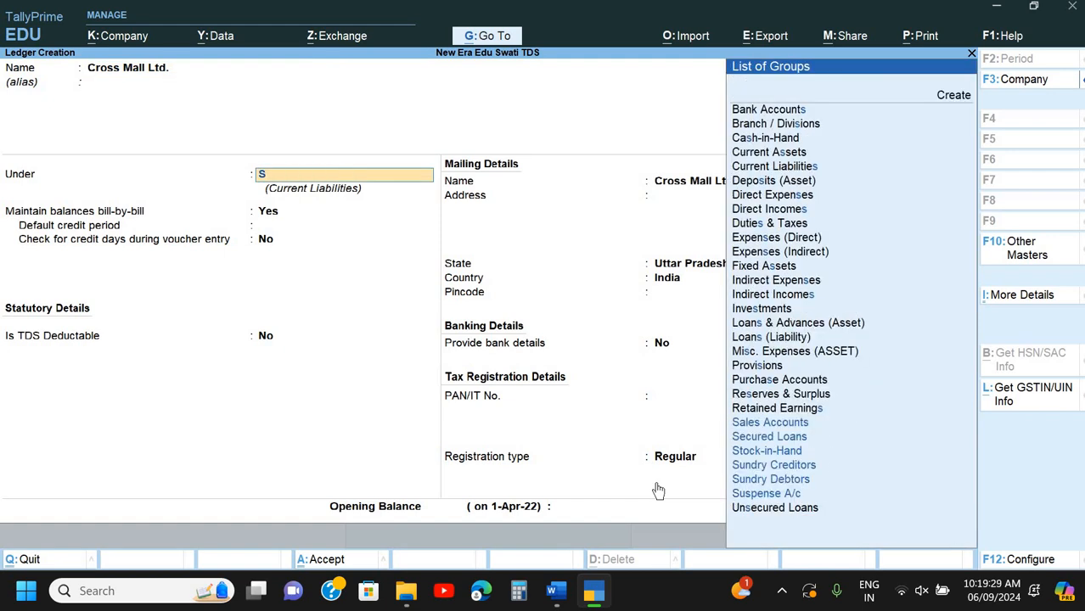
pyautogui.press('Down')
pyautogui.press('Down')
pyautogui.press('Down')
pyautogui.press('Down')
pyautogui.press('Return')
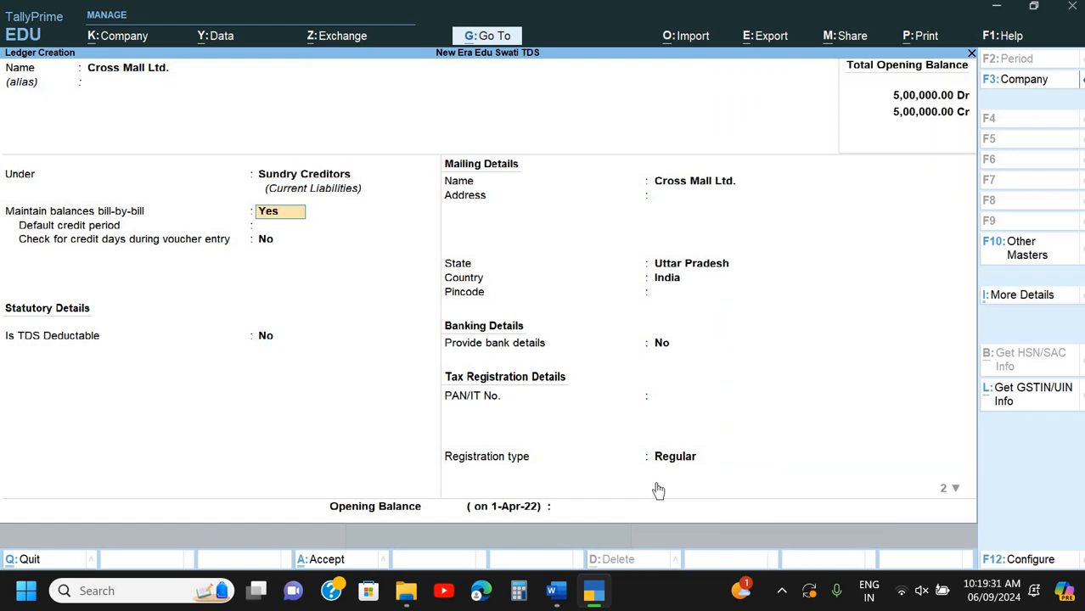
# Make the Cross Mall Ltd. ledger TDS deductable with deductee type Company - Resident, keeping bill-by-bill balances enabled.
pyautogui.press('Return')
pyautogui.press('Return')
pyautogui.press('Return')
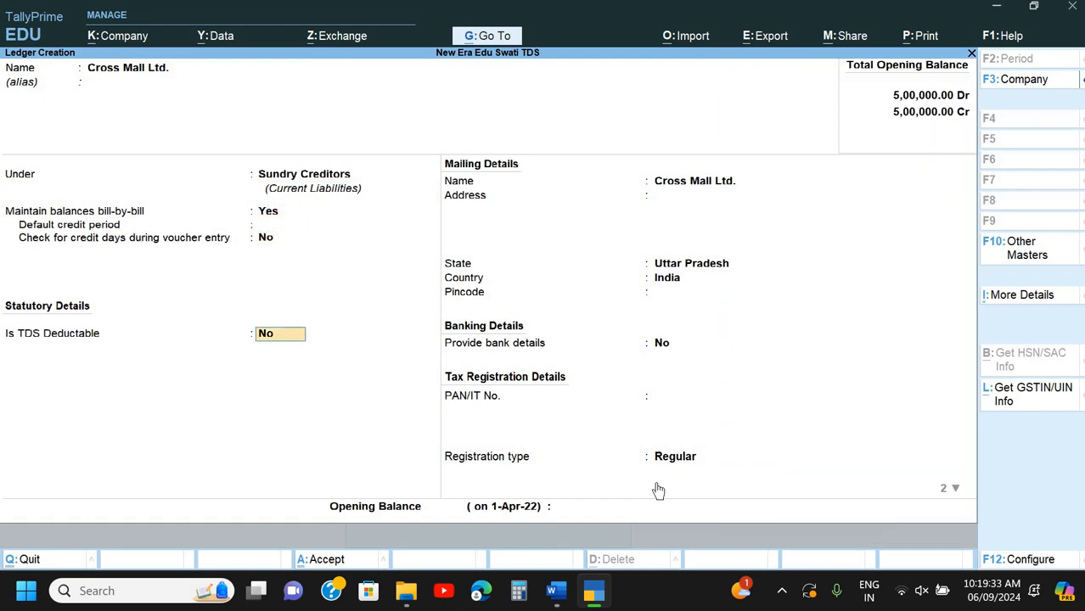
pyautogui.write('y')
pyautogui.press('Return')
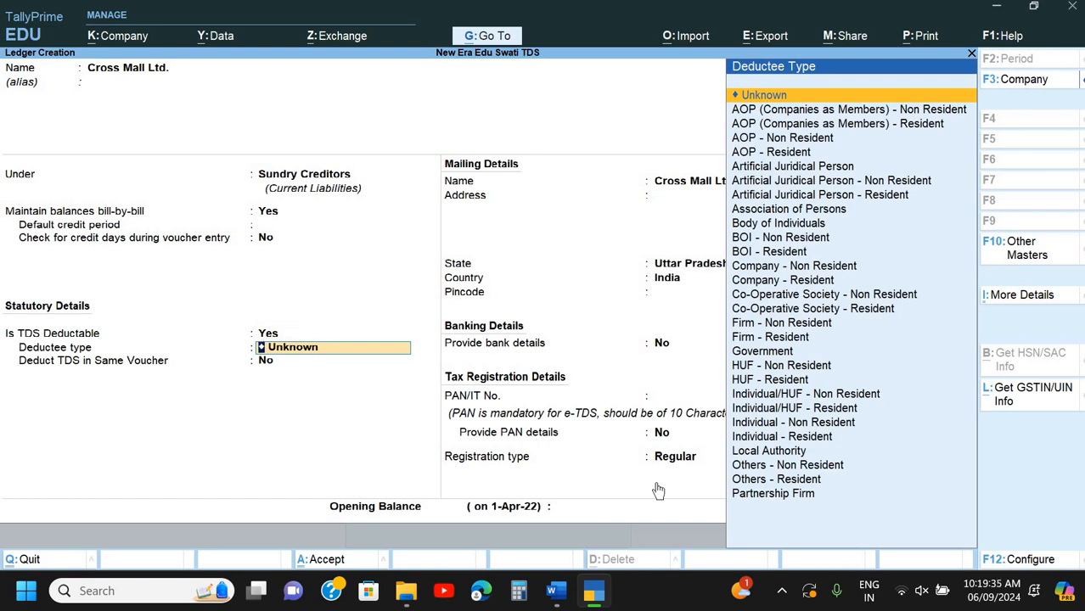
pyautogui.write('m')
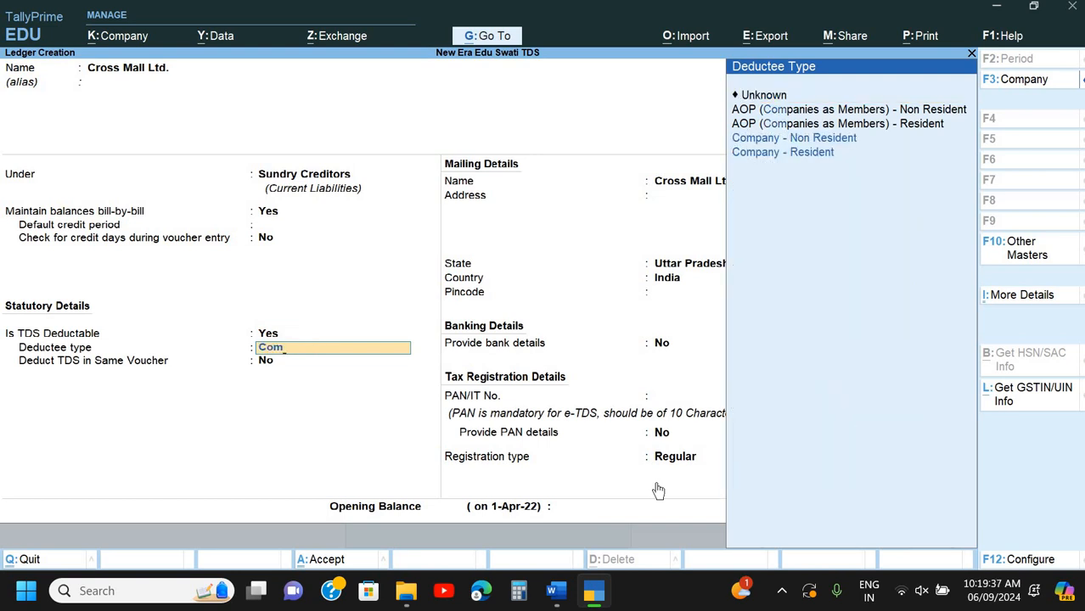
pyautogui.press('Down')
pyautogui.press('Return')
# Enable Deduct TDS in Same Voucher for the ledger, with Rent on Building as the nature of payment.
pyautogui.press('y')
pyautogui.press('Return')
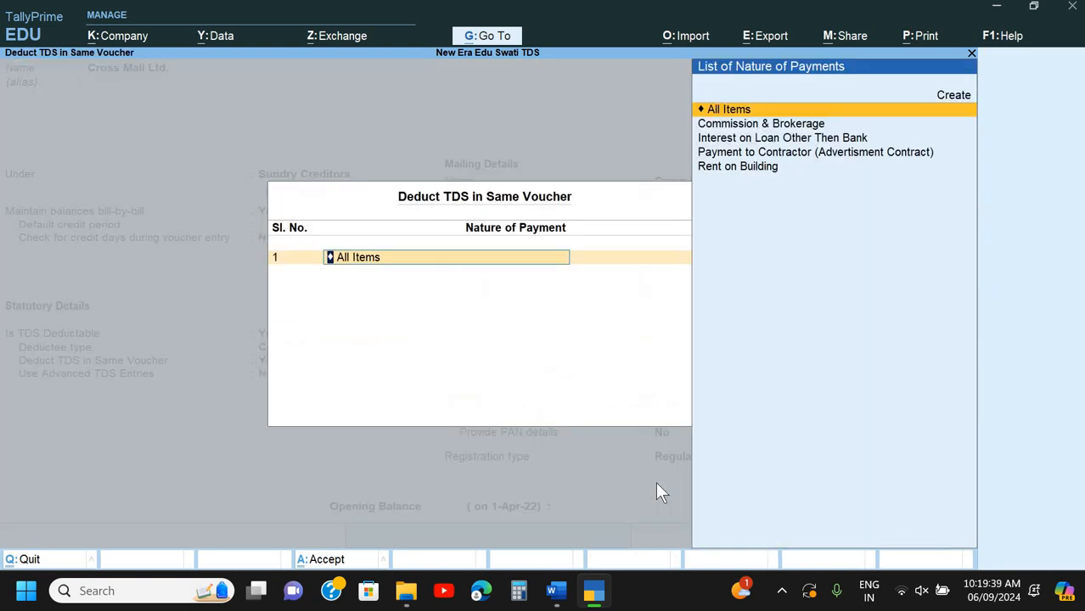
pyautogui.press('Down')
pyautogui.press('Down')
pyautogui.press('Down')
pyautogui.press('Down')
pyautogui.press('Up')
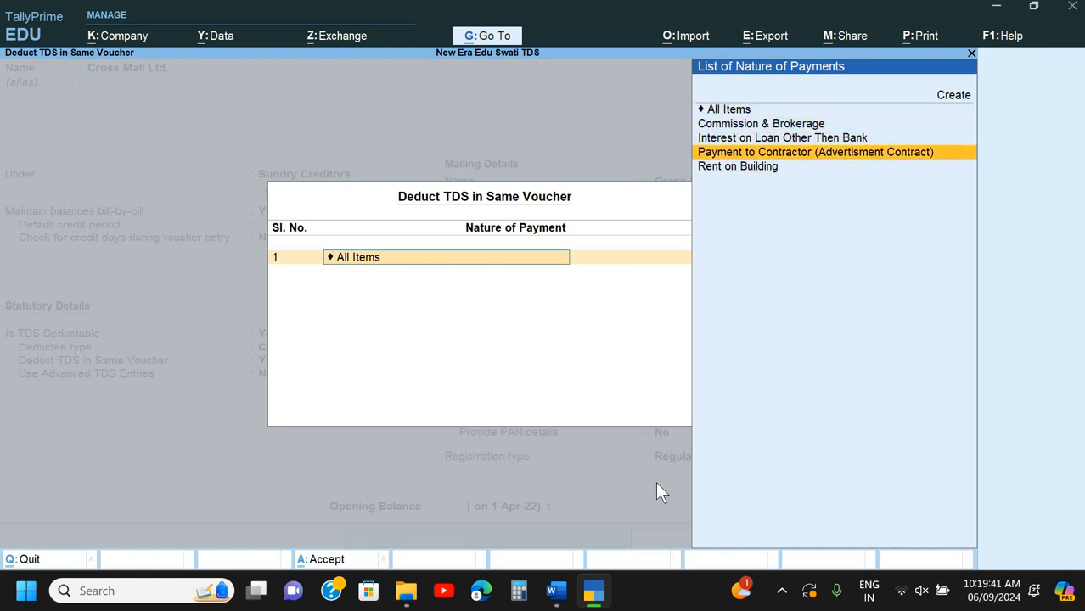
pyautogui.press('Down')
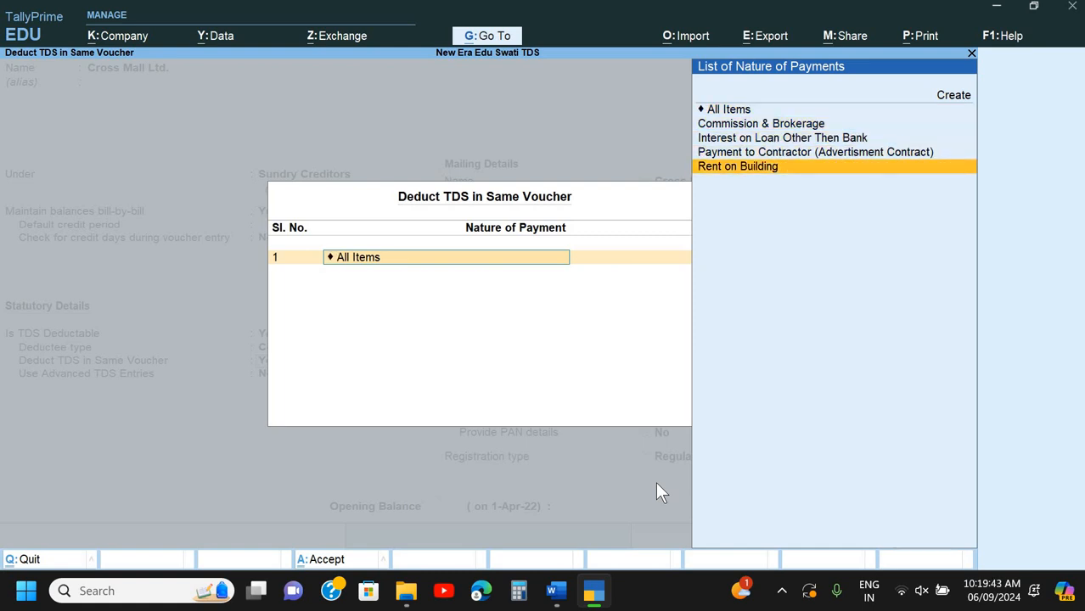
pyautogui.press('Return')
pyautogui.press('Return')
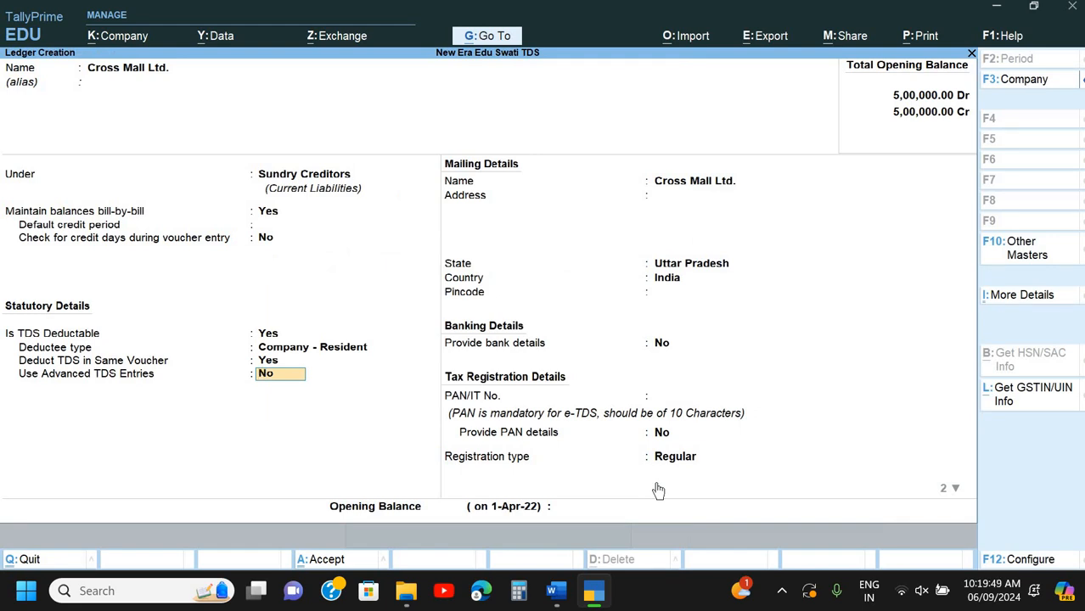
# Enable advanced TDS entries and set Ignore Income Tax Exemption Limit to Applicable for Rent on Building, keeping the other options at No.
pyautogui.write('y')
pyautogui.press('Return')
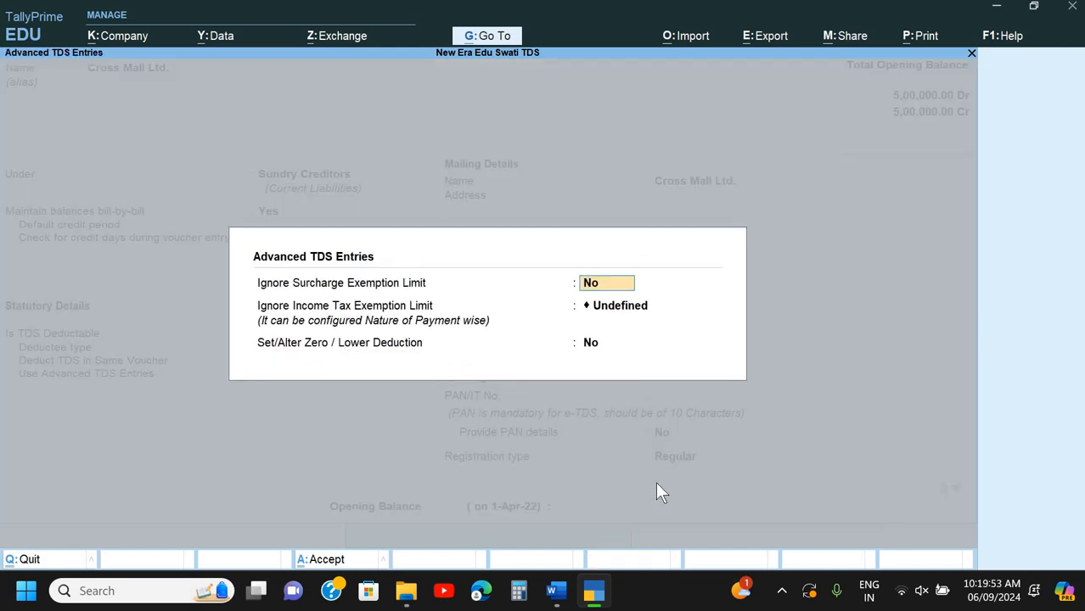
pyautogui.press('Return')
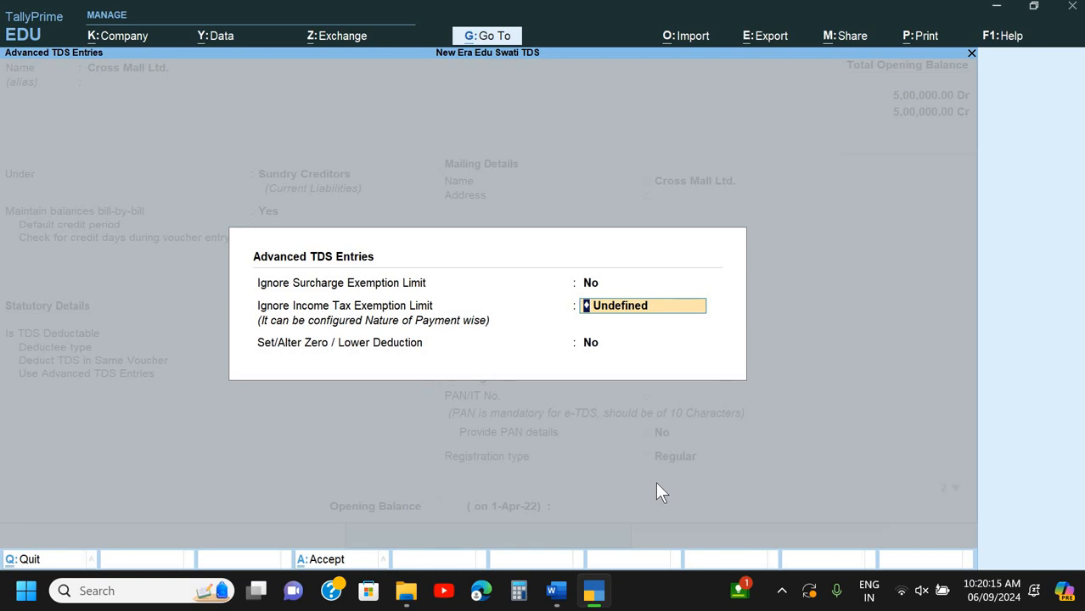
pyautogui.press('BackSpace')
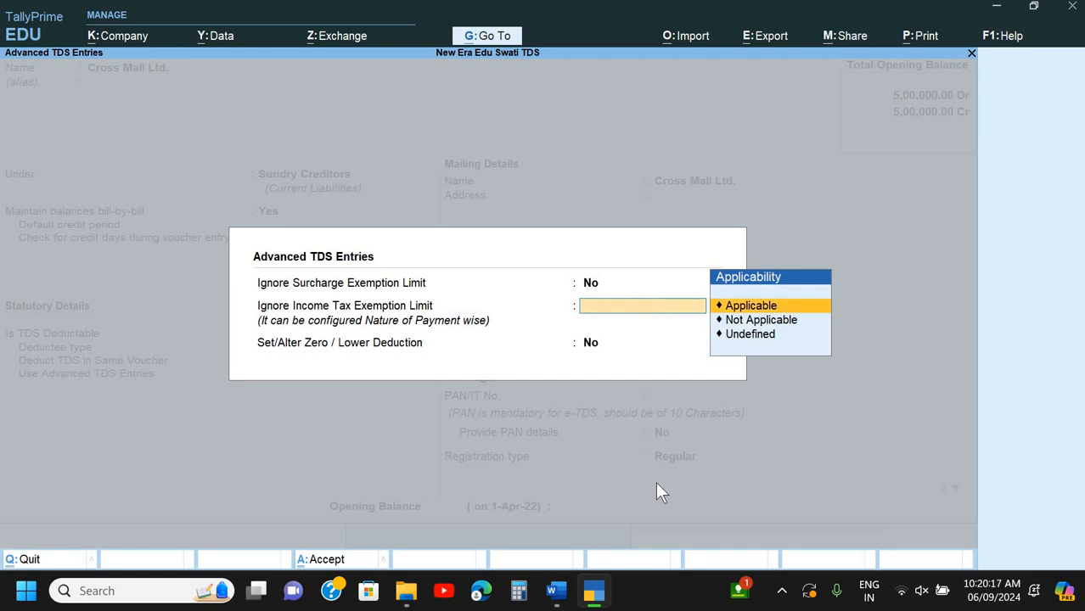
pyautogui.press('Return')
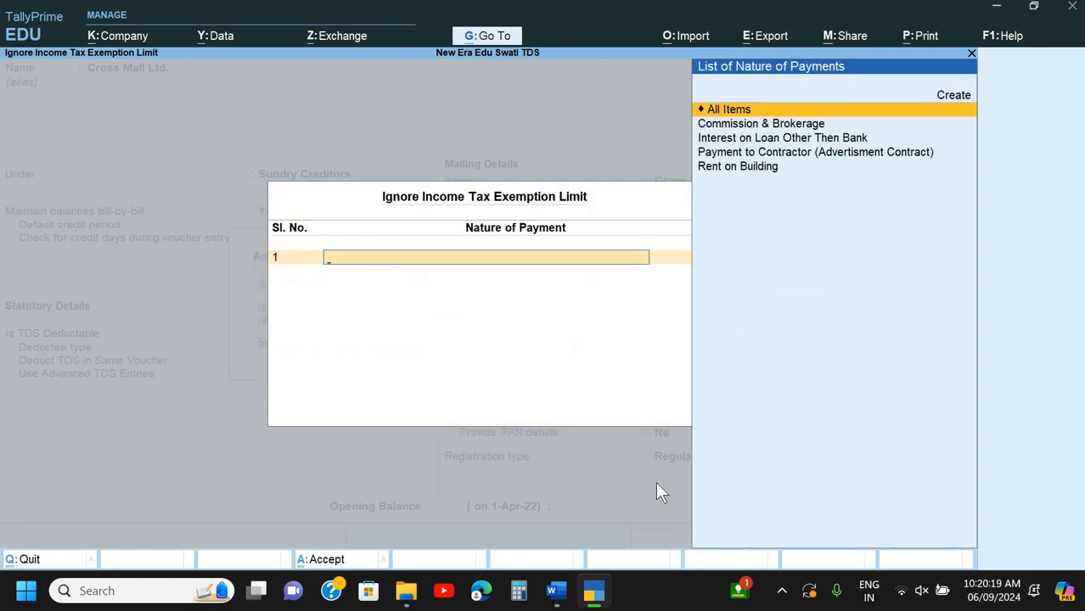
pyautogui.press('Down')
pyautogui.press('Down')
pyautogui.press('Down')
pyautogui.press('Down')
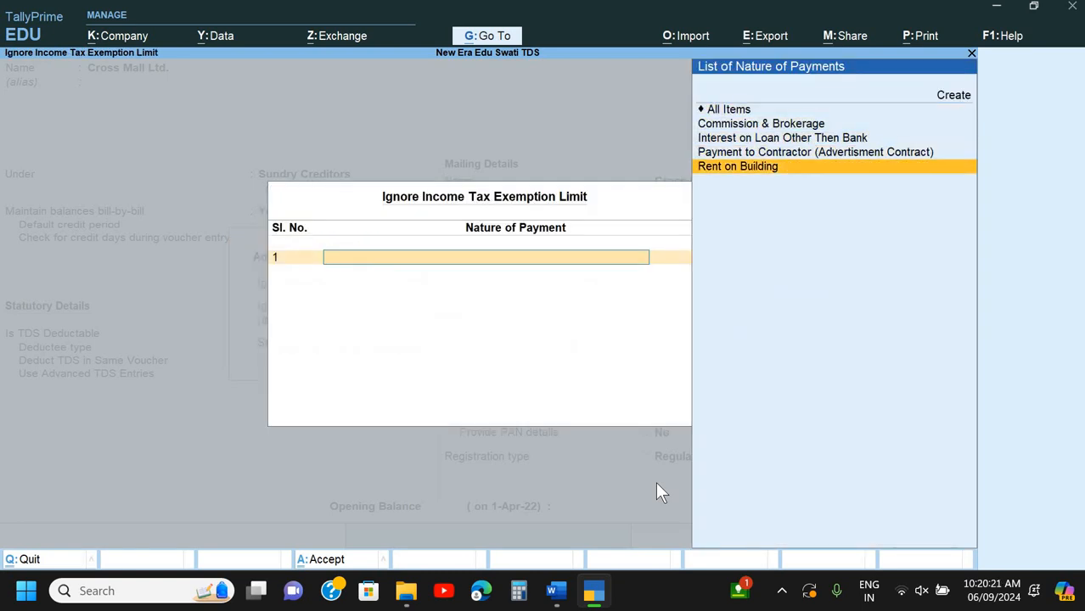
pyautogui.press('Return')
pyautogui.press('Return')
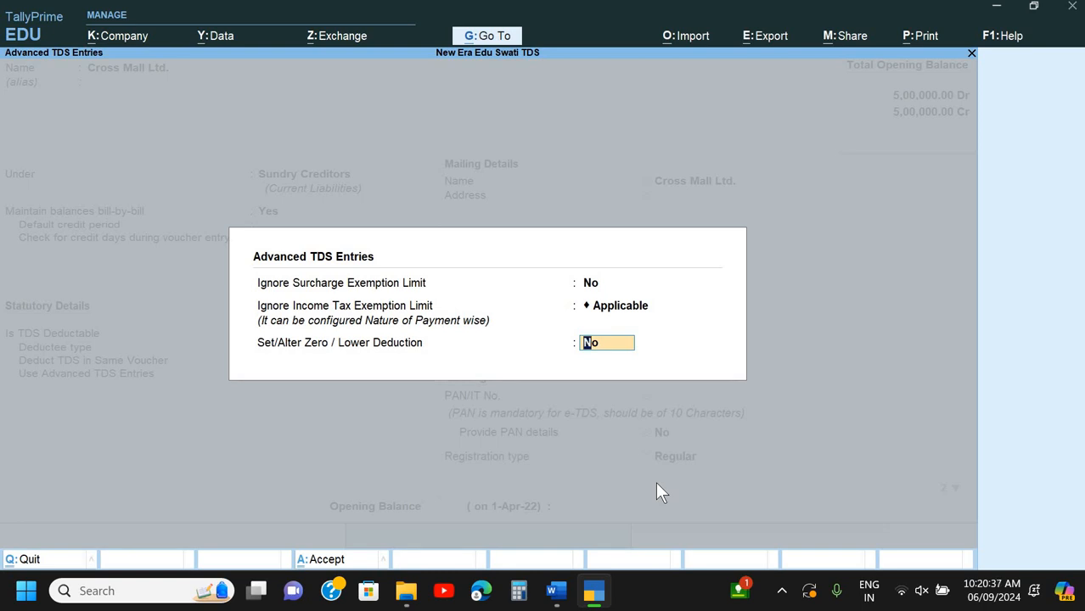
pyautogui.press('Return')
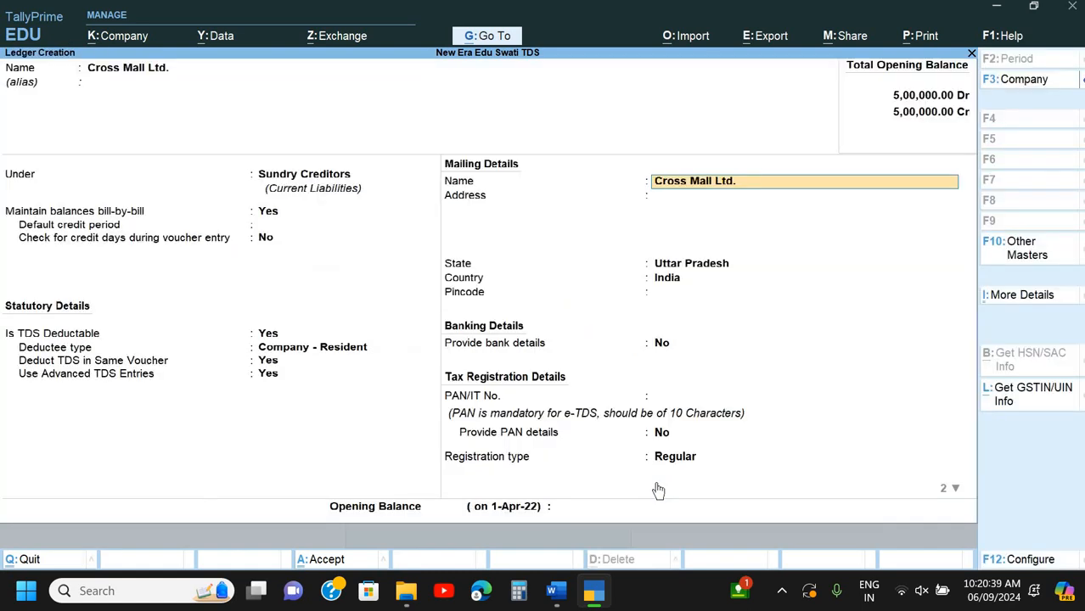
# Enter the first line of Cross Mall Ltd.'s mailing address from the Word invoice.
pyautogui.press('Return')
pyautogui.hotkey('alt', 'Tab')
pyautogui.hotkey('alt', 'Tab')
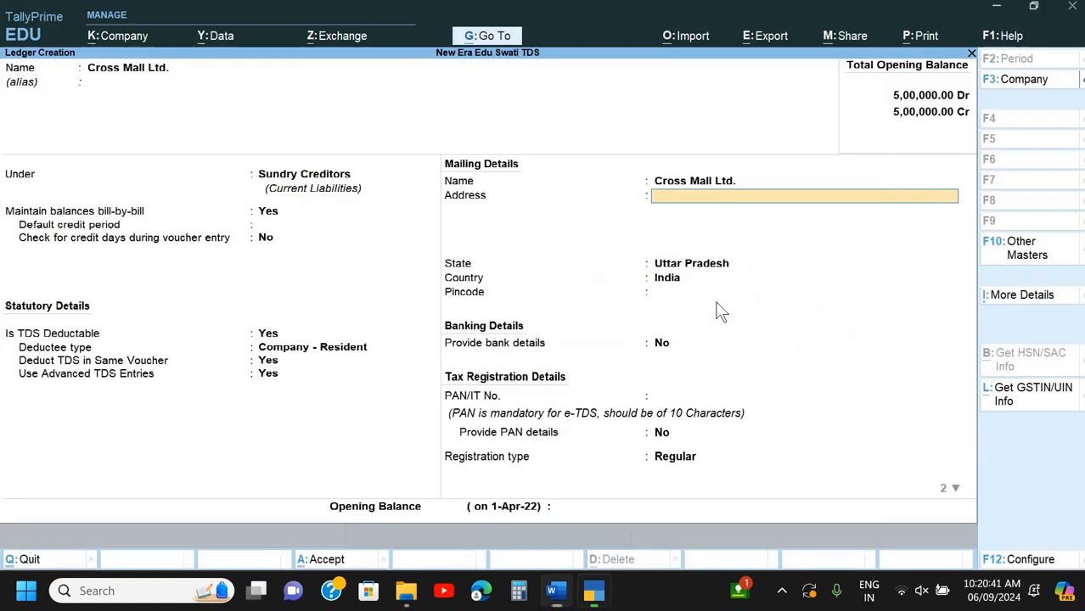
pyautogui.write('Bank Roa')
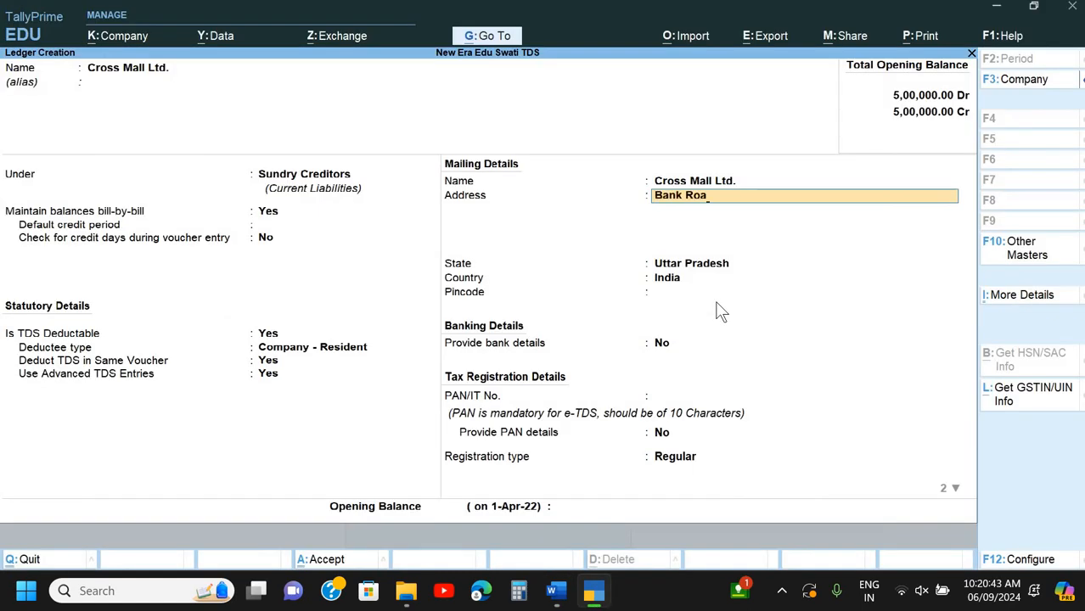
pyautogui.write('d')
pyautogui.hotkey('alt', 'Tab')
pyautogui.hotkey('alt', 'Tab')
pyautogui.write('Bux')
pyautogui.press('Return')
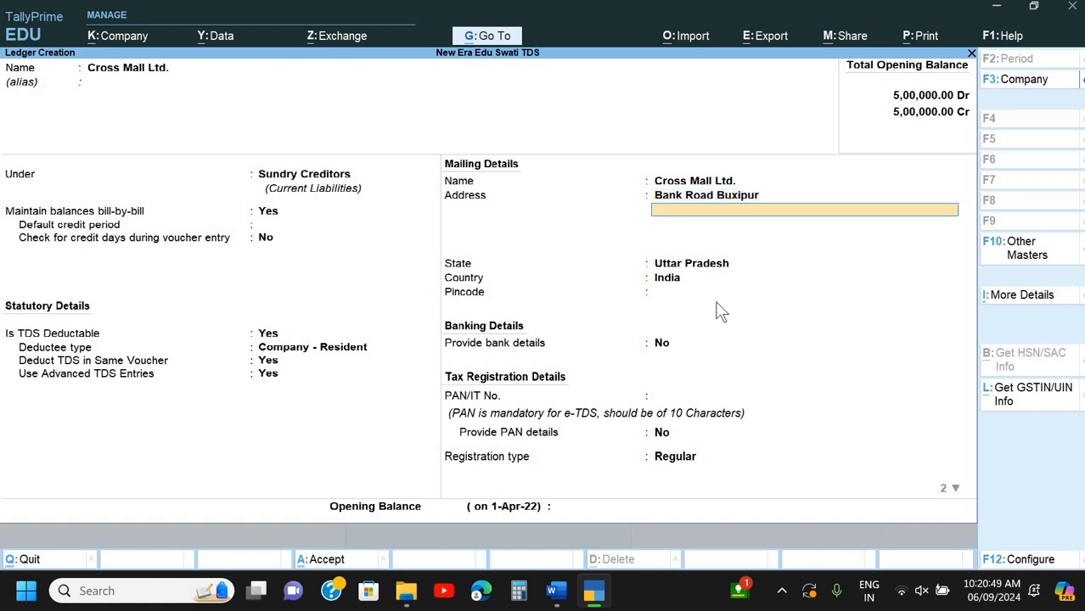
# Complete the party's mailing details with the city and pincode from the invoice, keeping the state, country and bank details setting.
pyautogui.write('Gorakhpur')
pyautogui.press('Return')
pyautogui.press('Return')
pyautogui.press('Return')
pyautogui.press('Return')
pyautogui.hotkey('alt', 'Tab')
pyautogui.hotkey('alt', 'Tab')
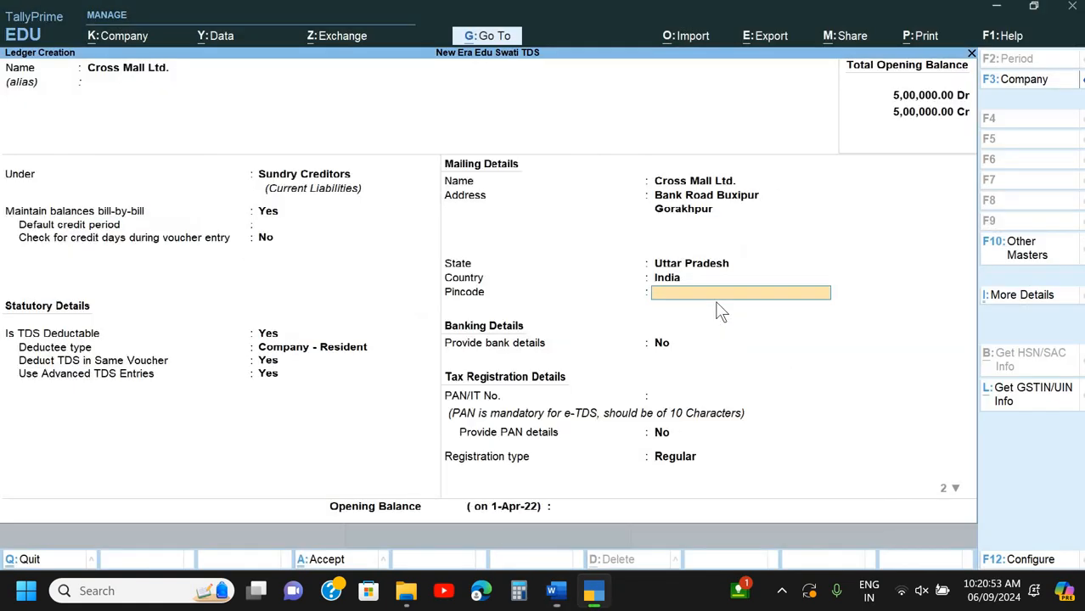
pyautogui.press('Return')
pyautogui.press('Return')
pyautogui.press('Return')
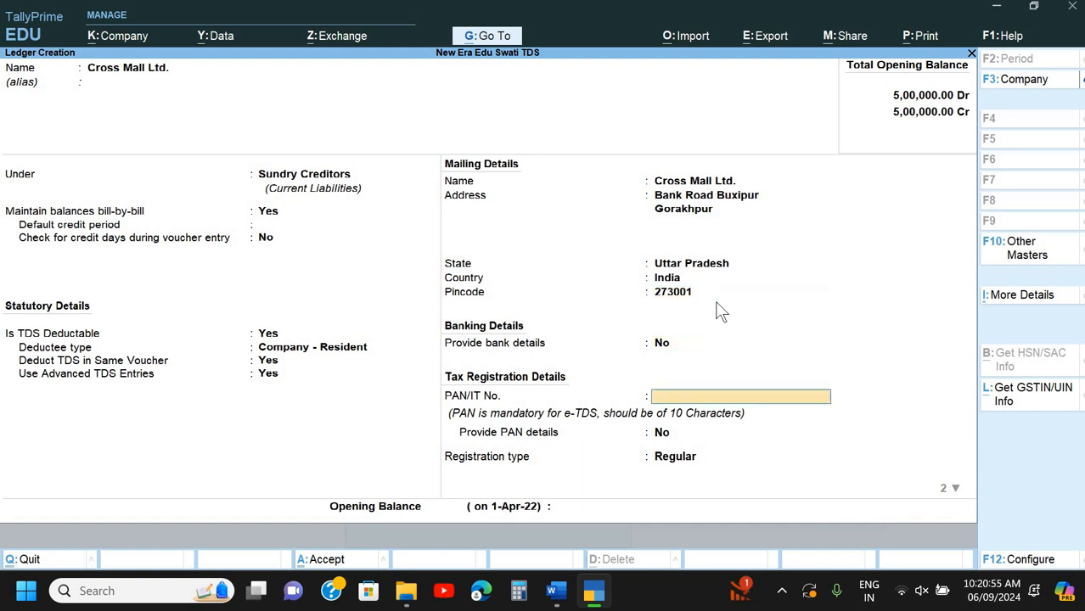
# Return to the PAN/IT No. field and look up Cross Mall Ltd.'s PAN in the Word assignment document.
pyautogui.press('Return')
pyautogui.press('BackSpace')
pyautogui.press('BackSpace')
pyautogui.press('BackSpace')
pyautogui.hotkey('alt', 'Tab')
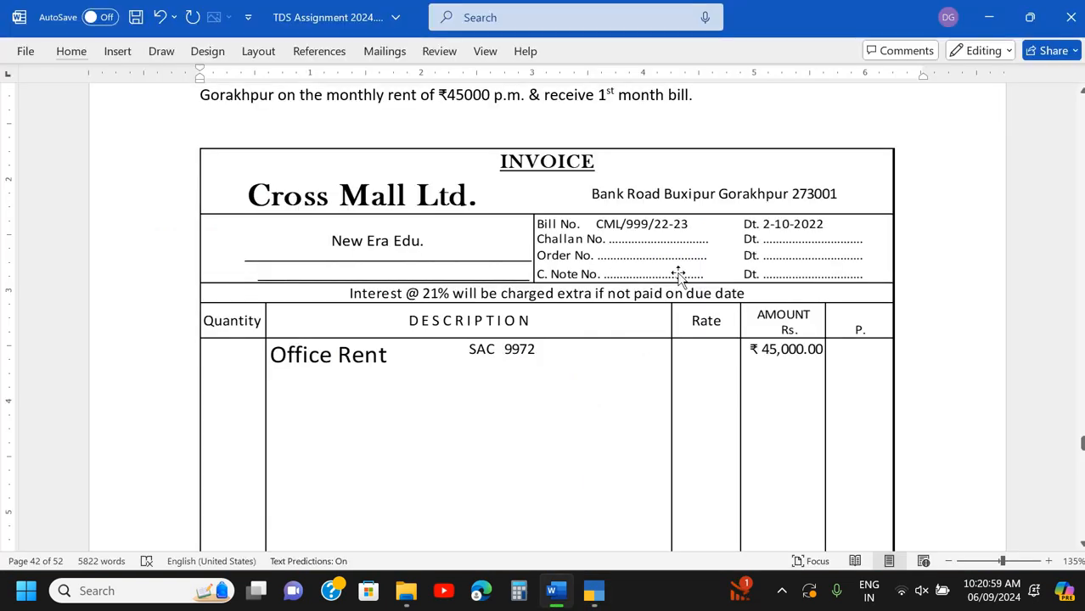
pyautogui.scroll(-20, 677, 274)
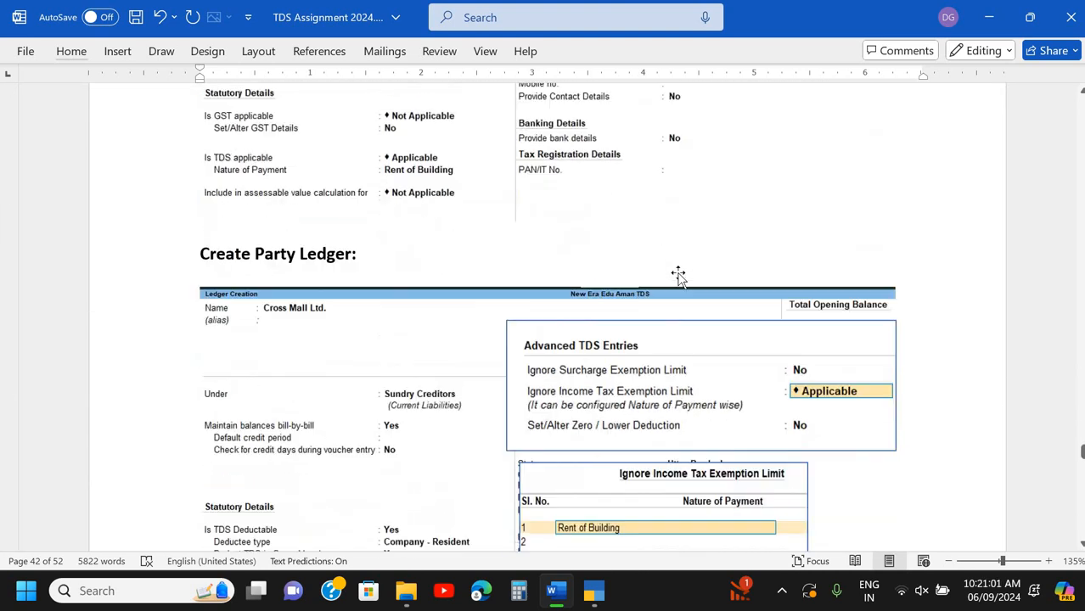
pyautogui.scroll(-5, 677, 274)
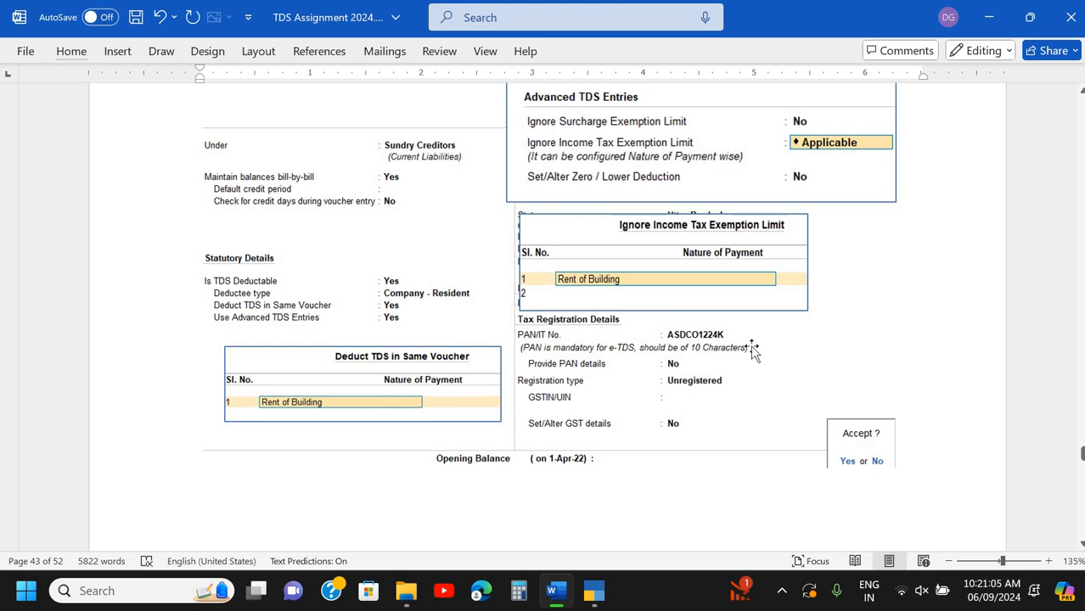
pyautogui.scroll(15, 752, 349)
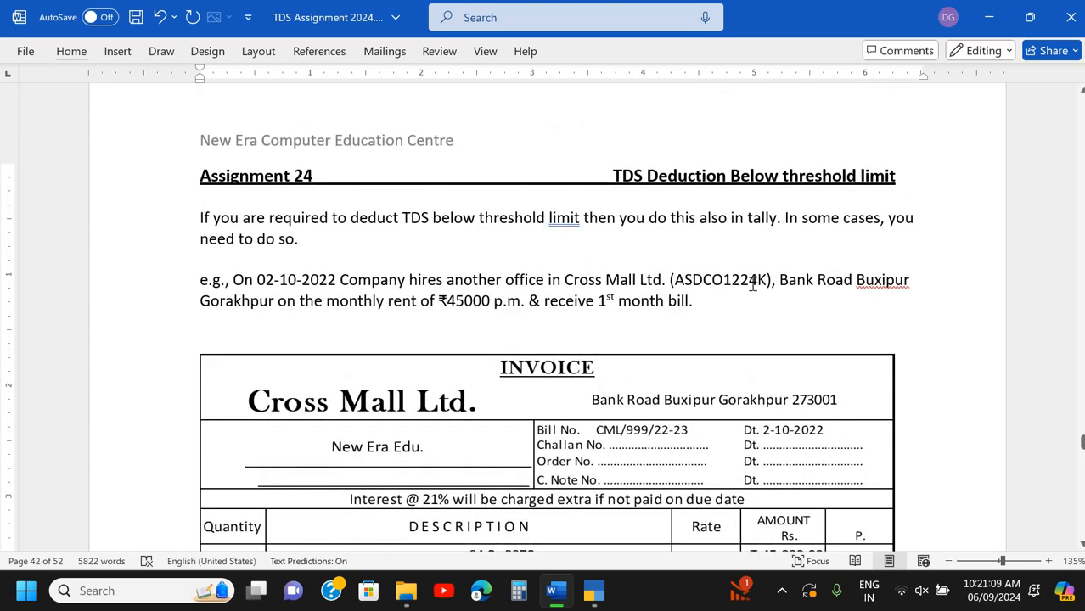
# Copy Cross Mall Ltd.'s PAN from the Word document into TallyPrime's PAN/IT No. field, keeping Provide PAN details at No.
pyautogui.moveTo(674, 283); pyautogui.dragTo(770, 291)
pyautogui.hotkey('ctrl', 'c')
pyautogui.hotkey('alt', 'Tab')
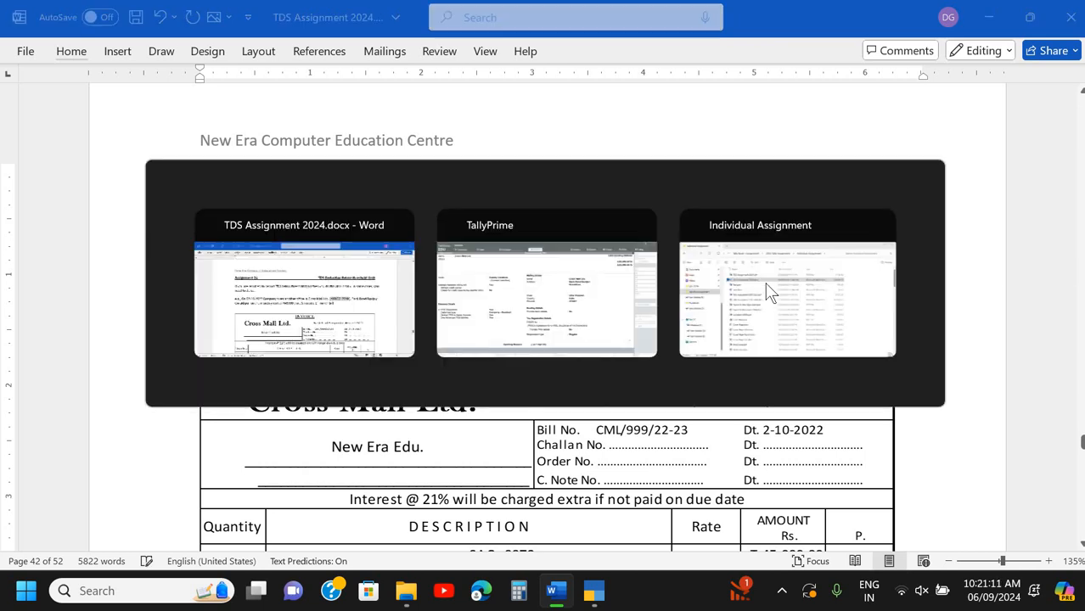
pyautogui.hotkey('ctrl', 'v')
pyautogui.press('Return')
pyautogui.press('Return')
# Set the registration type to Unregistered/Consumer, keep additional GST details at No, and save the Cross Mall Ltd. ledger, returning to the Gateway of Tally.
pyautogui.press('Down')
pyautogui.press('Down')
pyautogui.press('Down')
pyautogui.press('Down')
pyautogui.press('Down')
pyautogui.press('Down')
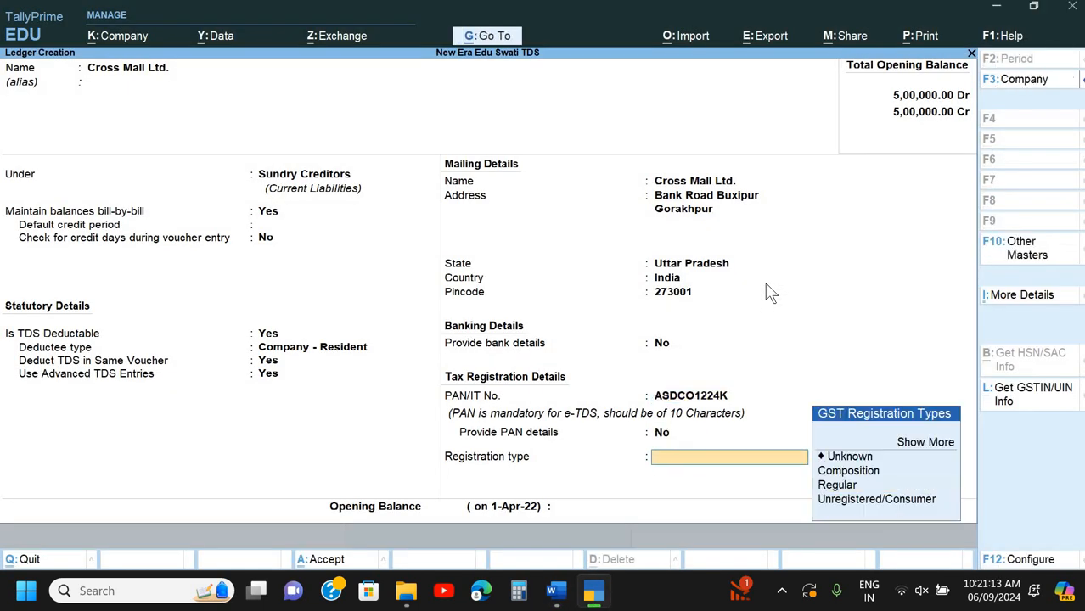
pyautogui.press('Return')
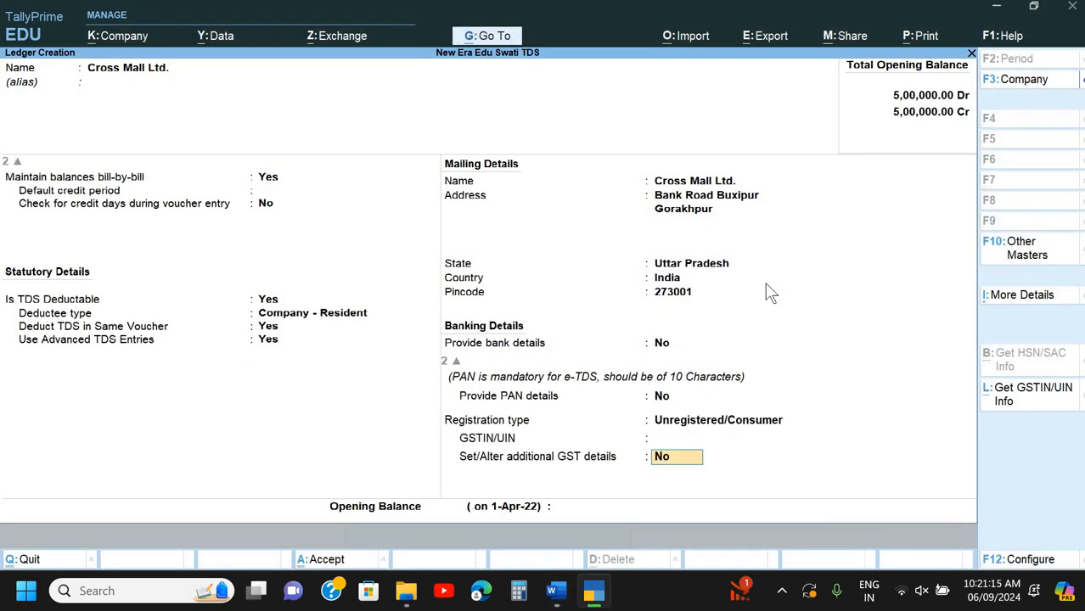
pyautogui.press('Return')
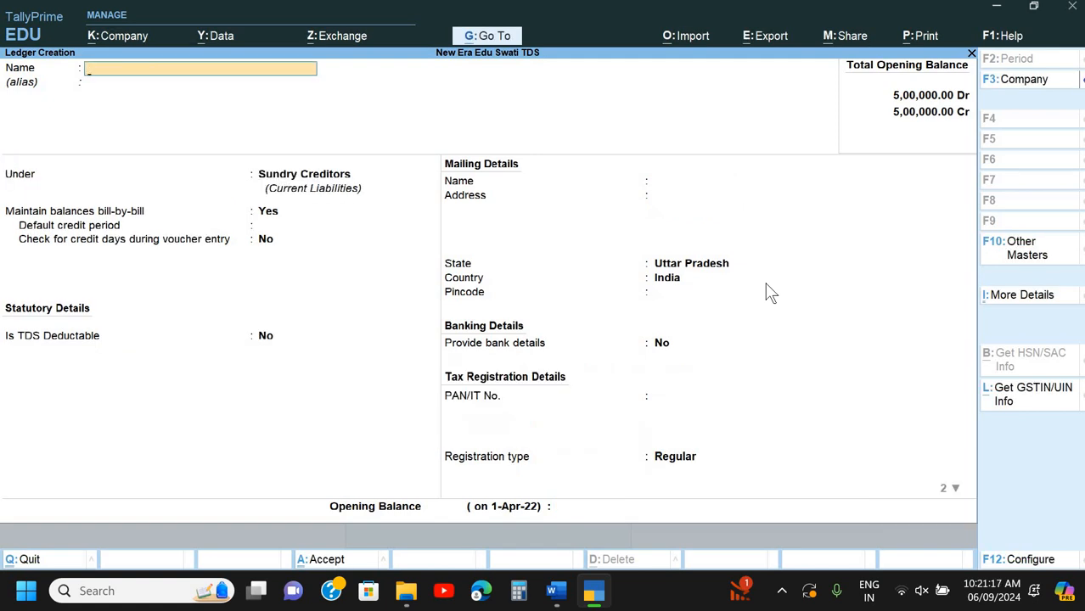
pyautogui.press('Escape')
pyautogui.press('Escape')
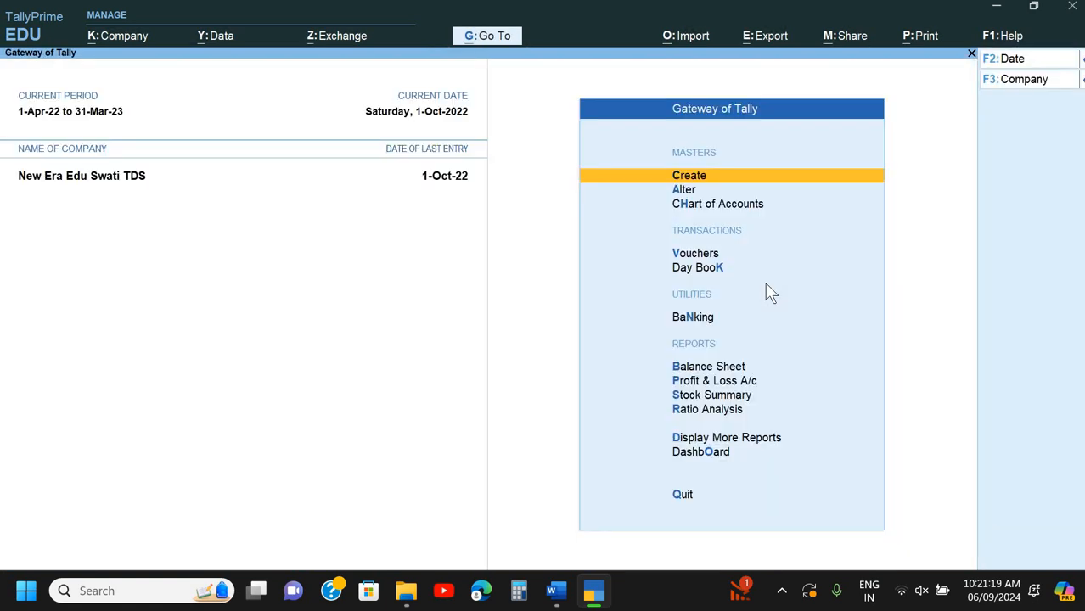
# Start a Journal voucher dated 2-Oct-22 and debit Office Rent with 45,000.
pyautogui.press('Down')
pyautogui.press('Down')
pyautogui.press('Down')
pyautogui.press('Return')
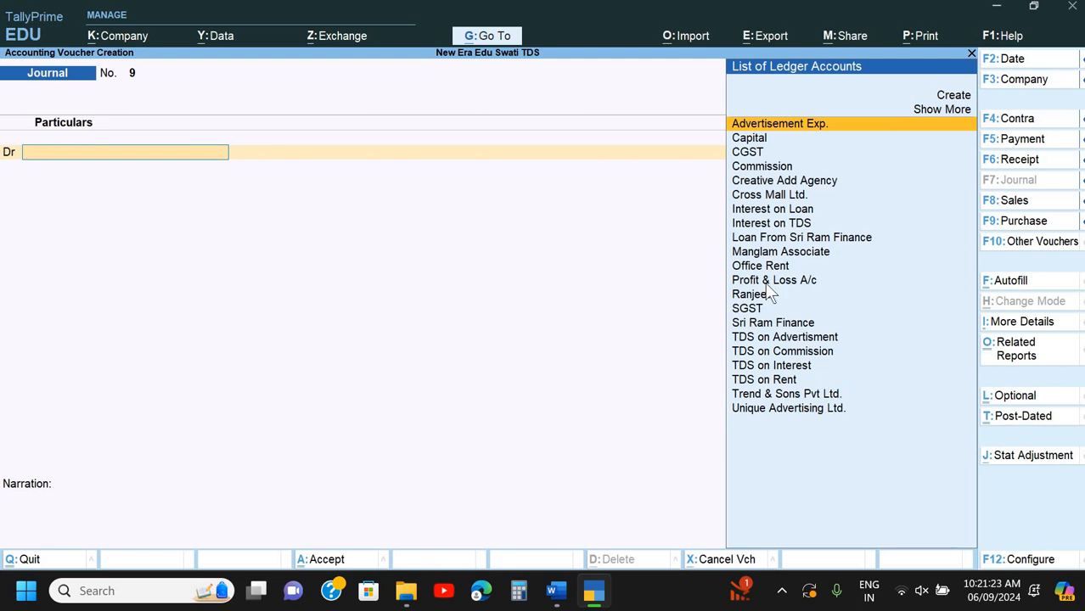
pyautogui.press('F2')
pyautogui.press('Escape')
pyautogui.write('Of')
pyautogui.press('Return')
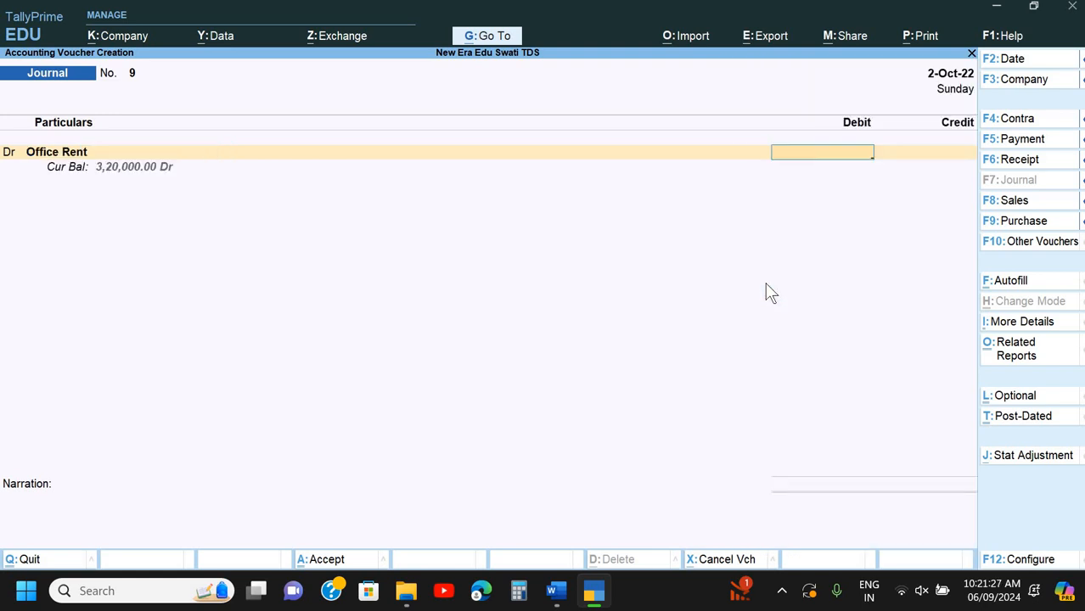
pyautogui.write('45000')
pyautogui.press('Return')
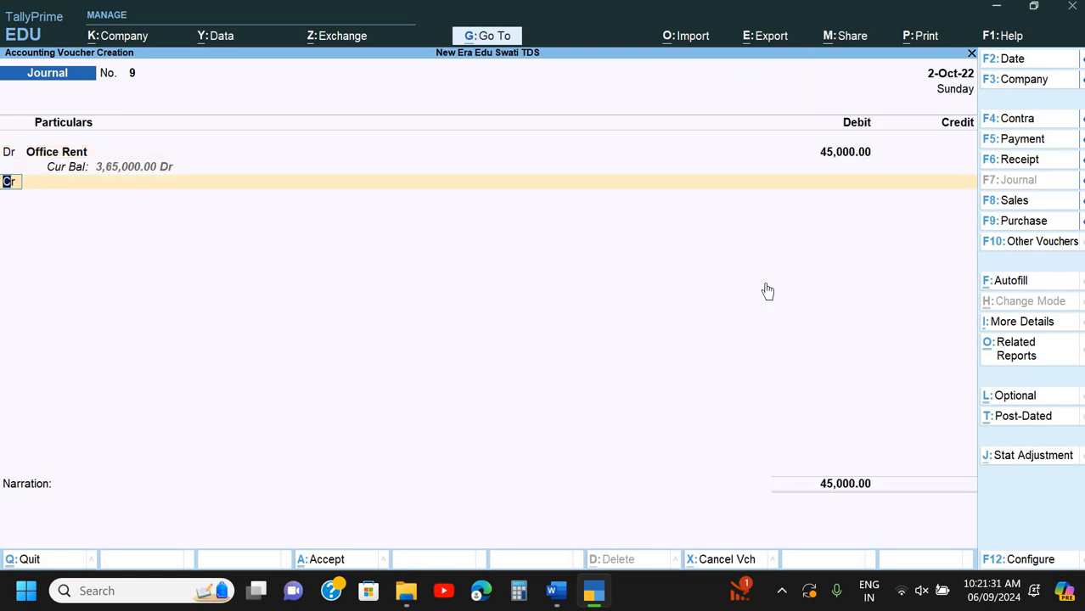
# Credit Cross Mall Ltd. with 40,500, the rent amount net of TDS.
pyautogui.write('Cr')
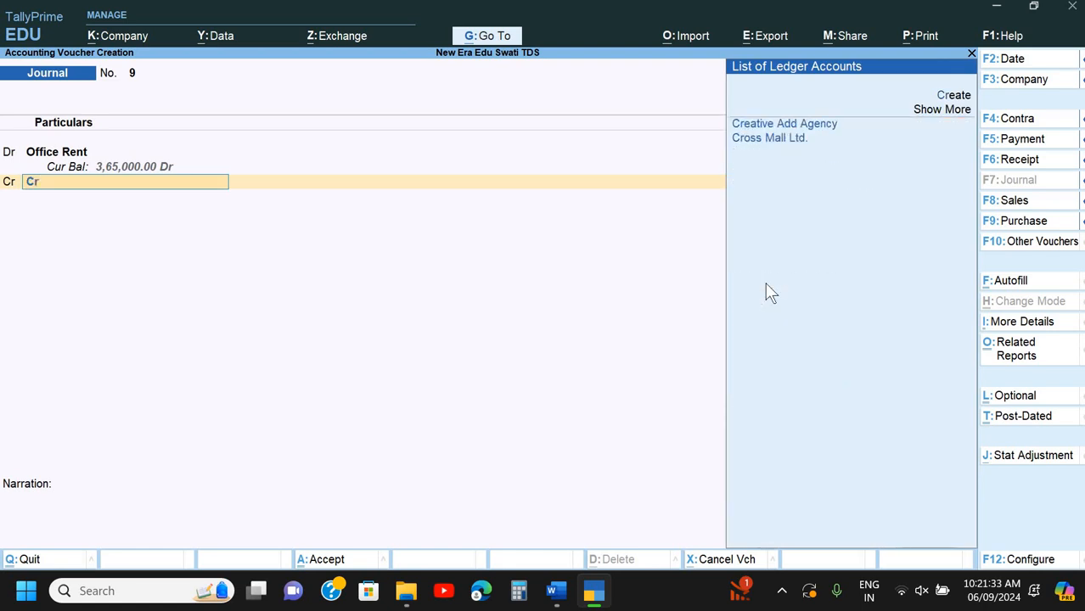
pyautogui.press('Down')
pyautogui.press('Return')
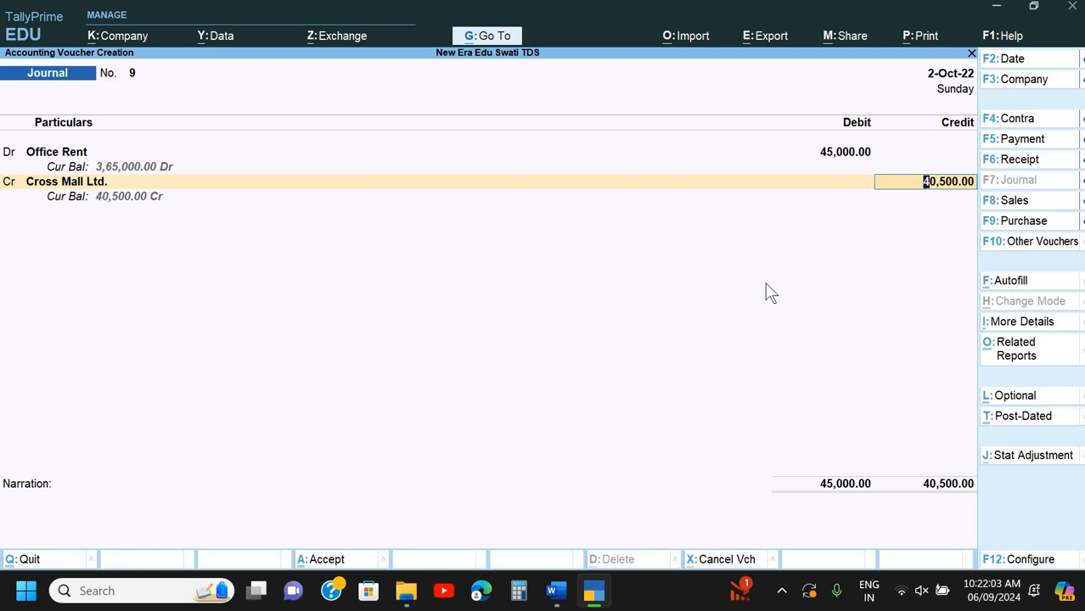
pyautogui.press('Return')
# Start a New Ref in Cross Mall Ltd.'s bill-wise details and look up the bill number in the Word invoice.
pyautogui.press('Return')
pyautogui.press('Return')
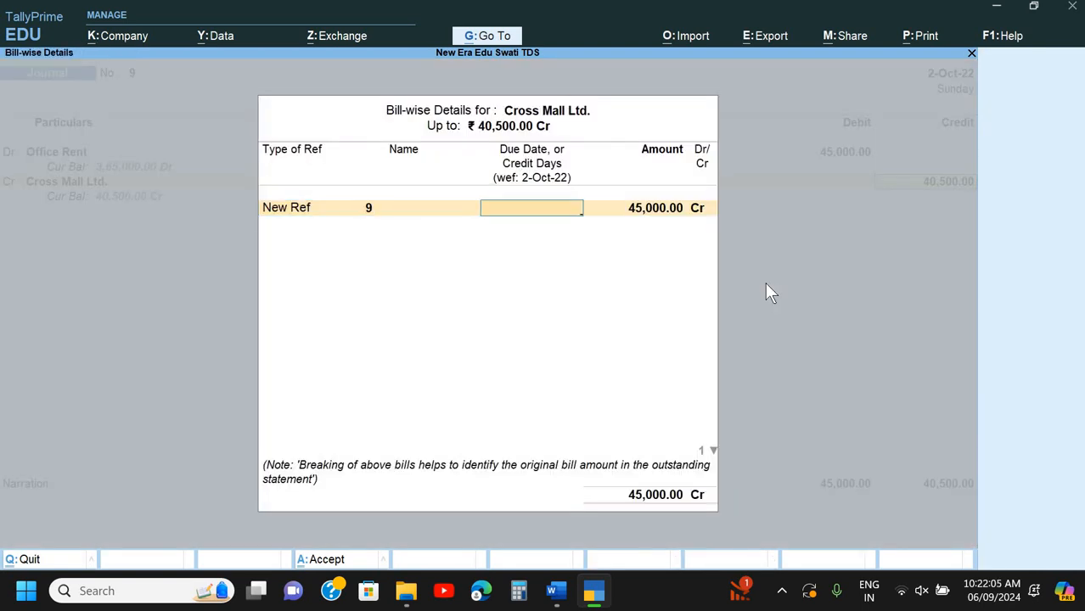
pyautogui.press('BackSpace')
pyautogui.press('BackSpace')
pyautogui.press('Return')
pyautogui.hotkey('alt', 'Tab')
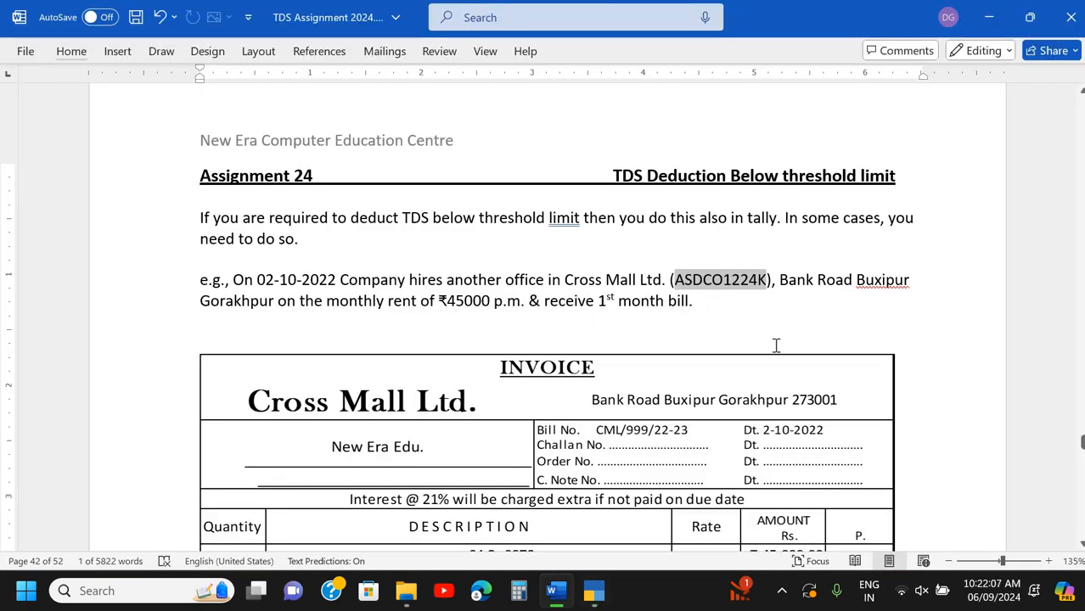
pyautogui.scroll(-3, 794, 249)
pyautogui.hotkey('alt', 'Tab')
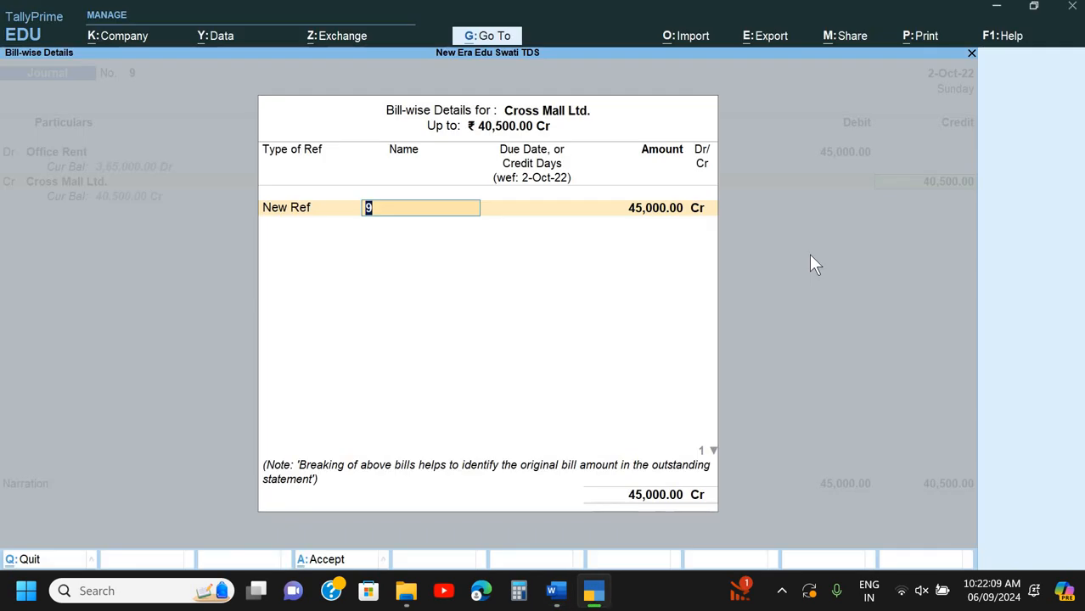
# Name the new bill reference CML/999/22-23 for 45,000 Cr, leaving its due date blank.
pyautogui.write('CML/9999/')
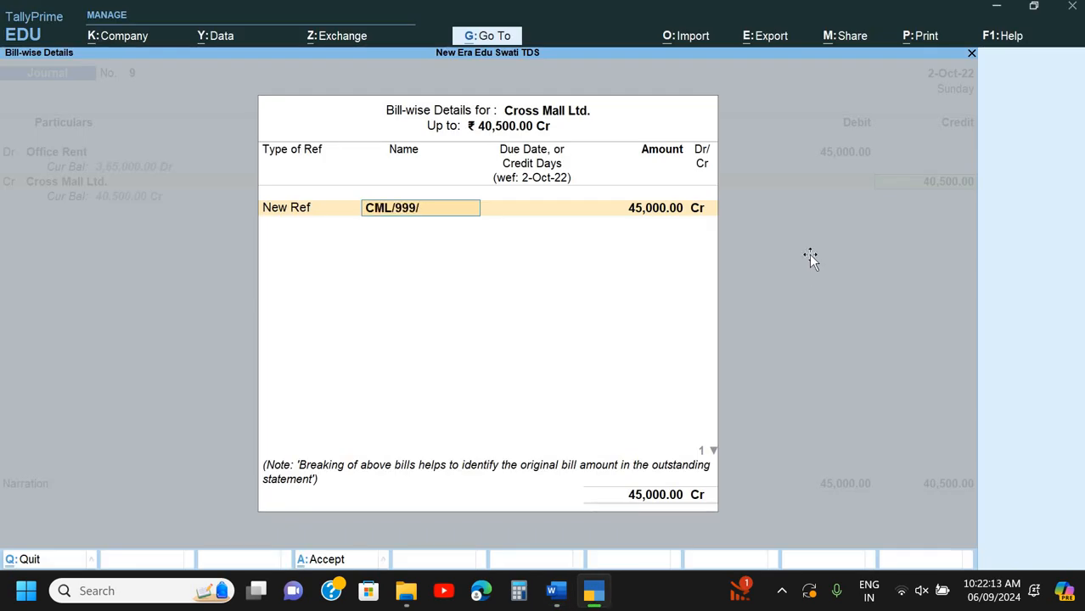
pyautogui.hotkey('alt', 'Tab')
pyautogui.hotkey('alt', 'Tab')
pyautogui.write('22')
pyautogui.press('Return')
pyautogui.press('Return')
pyautogui.press('Return')
pyautogui.press('Return')
pyautogui.press('Return')
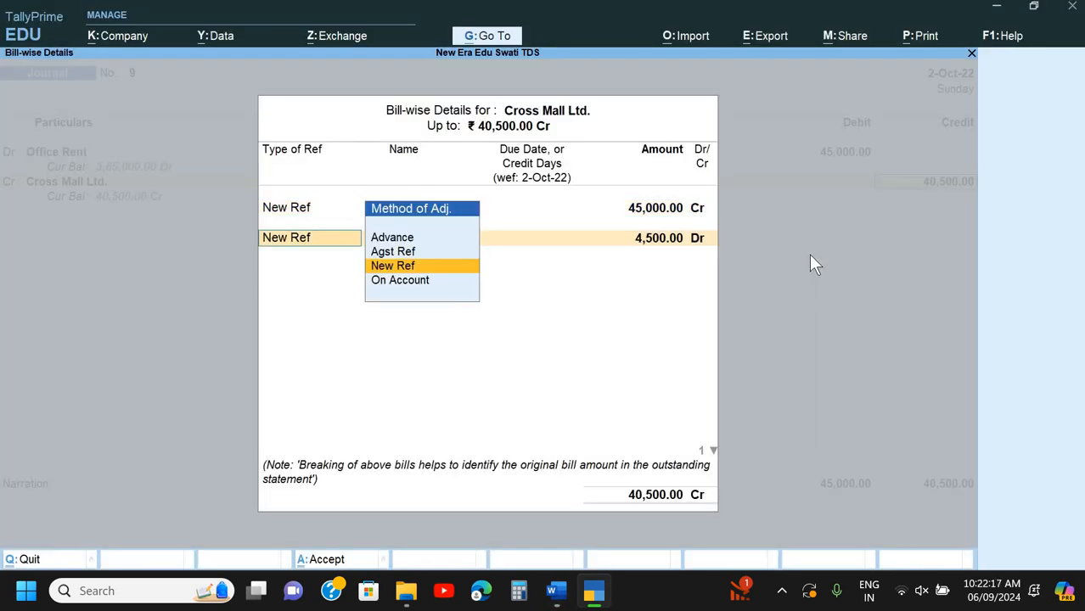
# Add a second New Ref named TDS for 4,500 Dr and complete the bill-wise details.
pyautogui.write('9')
pyautogui.press('BackSpace')
pyautogui.write('TDS')
pyautogui.press('Return')
pyautogui.press('Return')
pyautogui.press('Return')
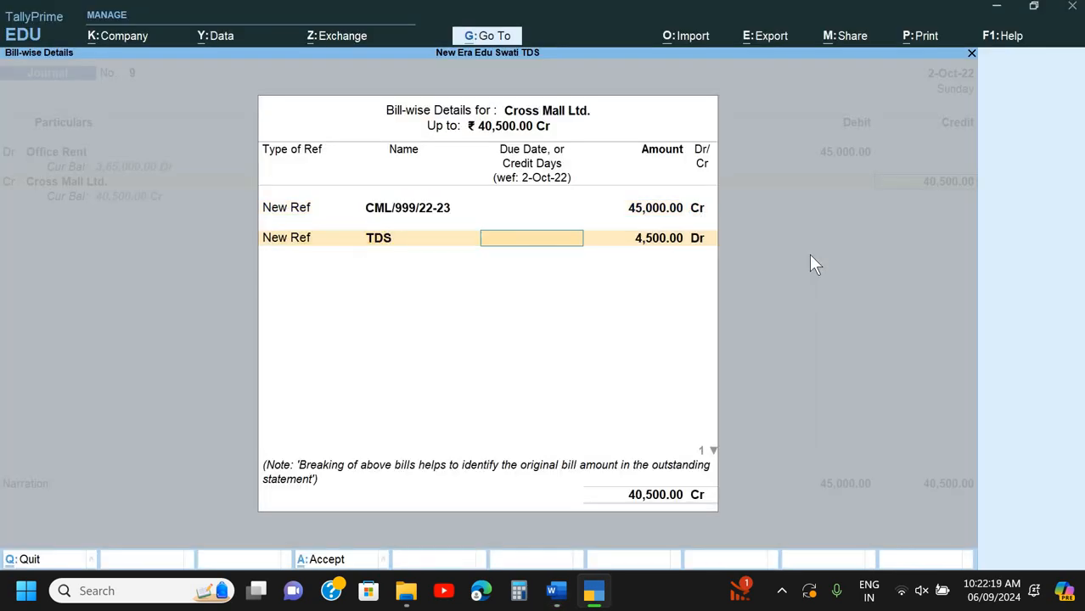
pyautogui.press('Return')
pyautogui.press('Return')
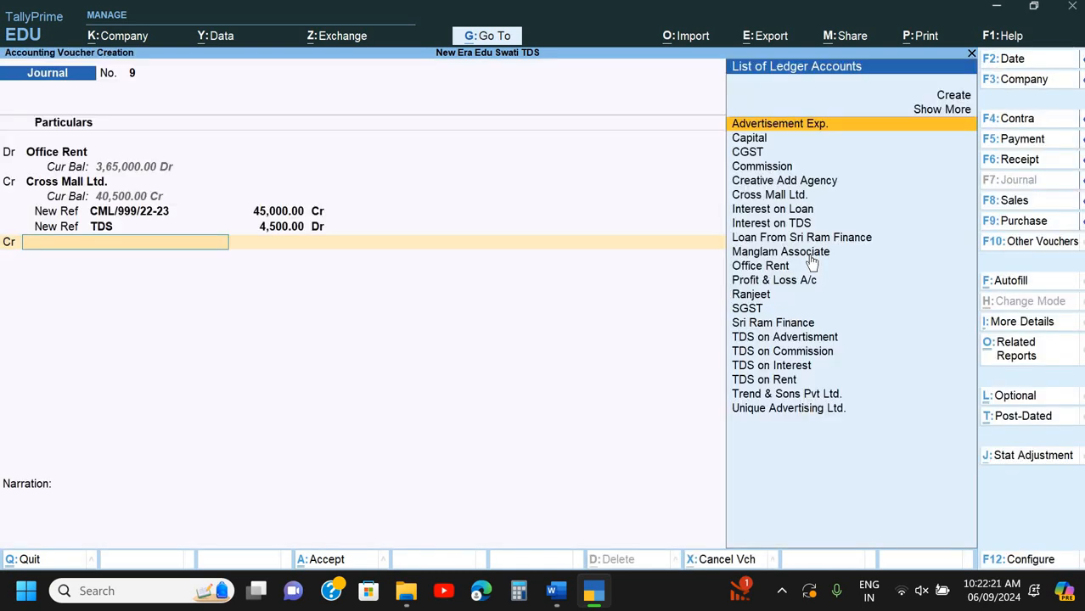
# Credit the TDS on Rent ledger with 4,500 to balance the journal.
pyautogui.press('Down')
pyautogui.press('Down')
pyautogui.write('T')
pyautogui.press('Down')
pyautogui.press('Down')
pyautogui.press('Down')
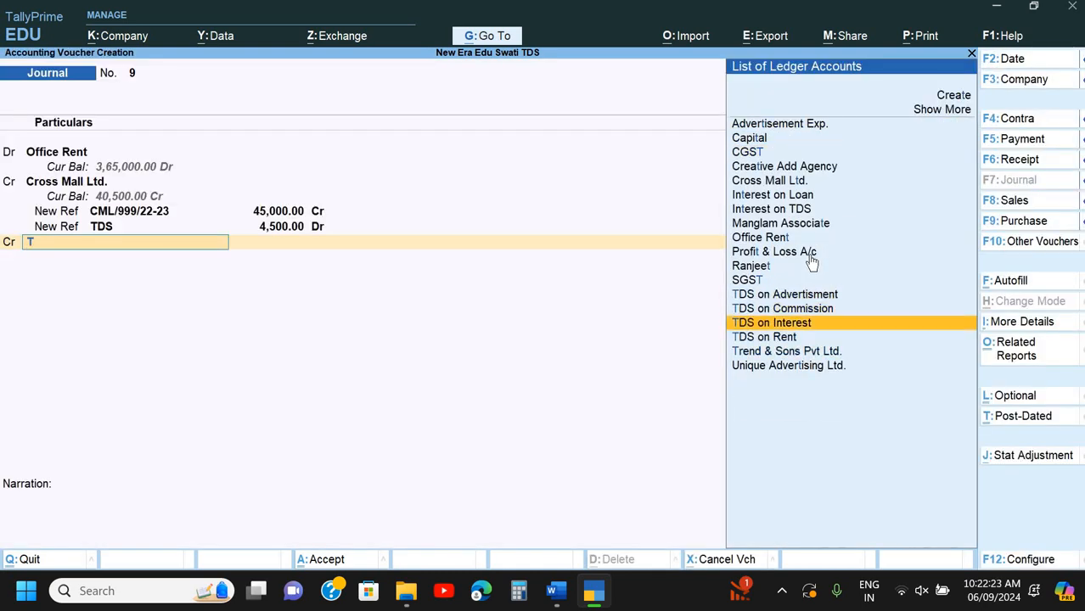
pyautogui.press('Return')
pyautogui.press('Return')
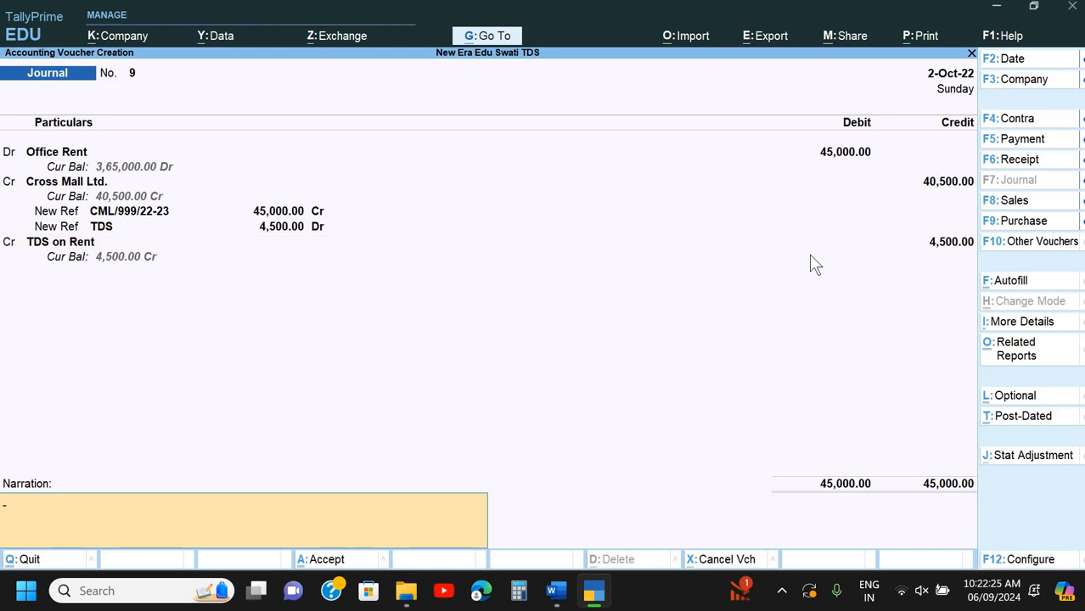
# Enter the narration "Being exp. due & TDS deducted" and save the journal voucher.
pyautogui.write('Being exp. du')
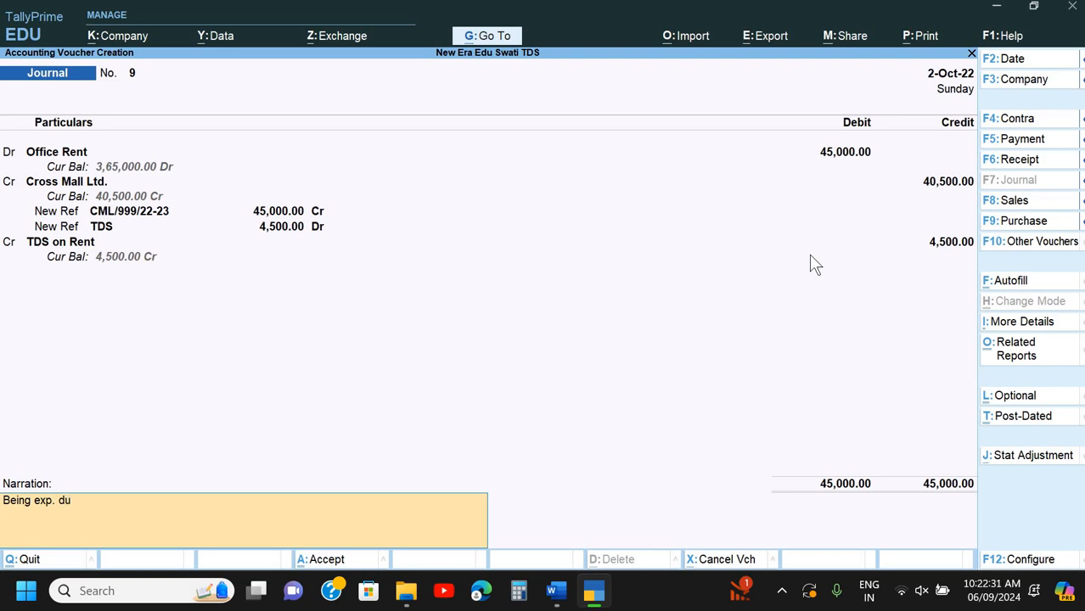
pyautogui.write('e & TDS deducted')
pyautogui.press('Return')
pyautogui.press('Return')
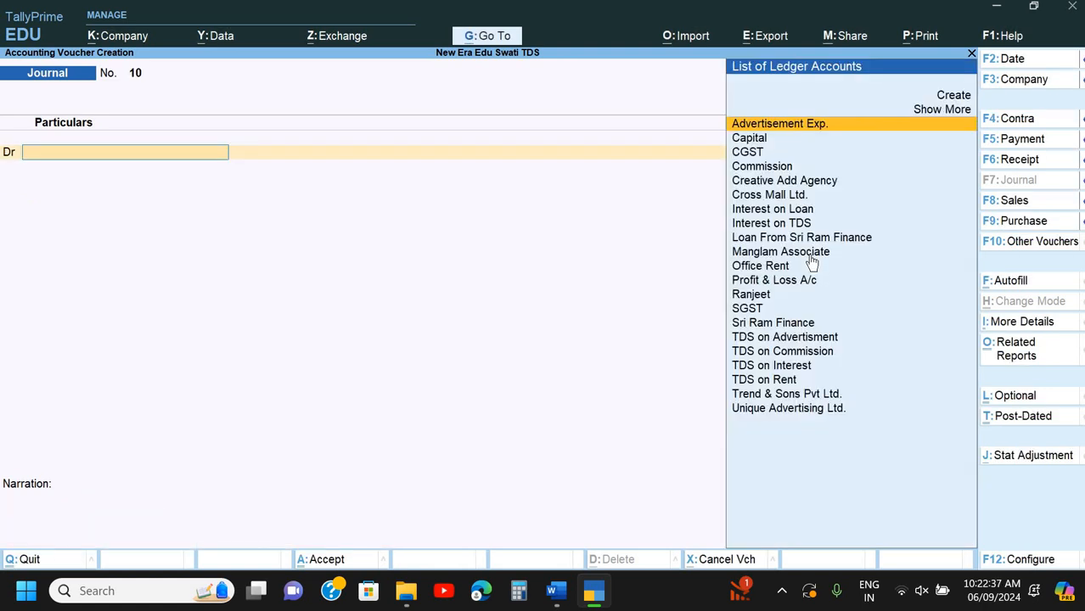
# Review Assignment 24's remaining pages in Word, comparing the illustrated expense, party and TDS ledgers and the journal entry.
pyautogui.hotkey('alt', 'Tab')
pyautogui.scroll(-10, 811, 257)
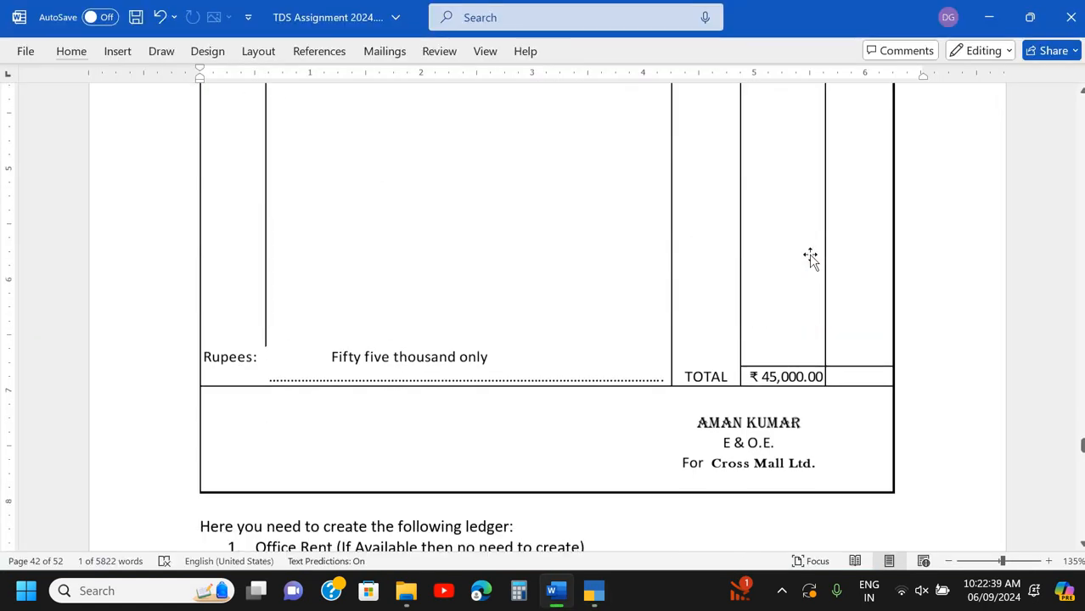
pyautogui.scroll(-2, 811, 255)
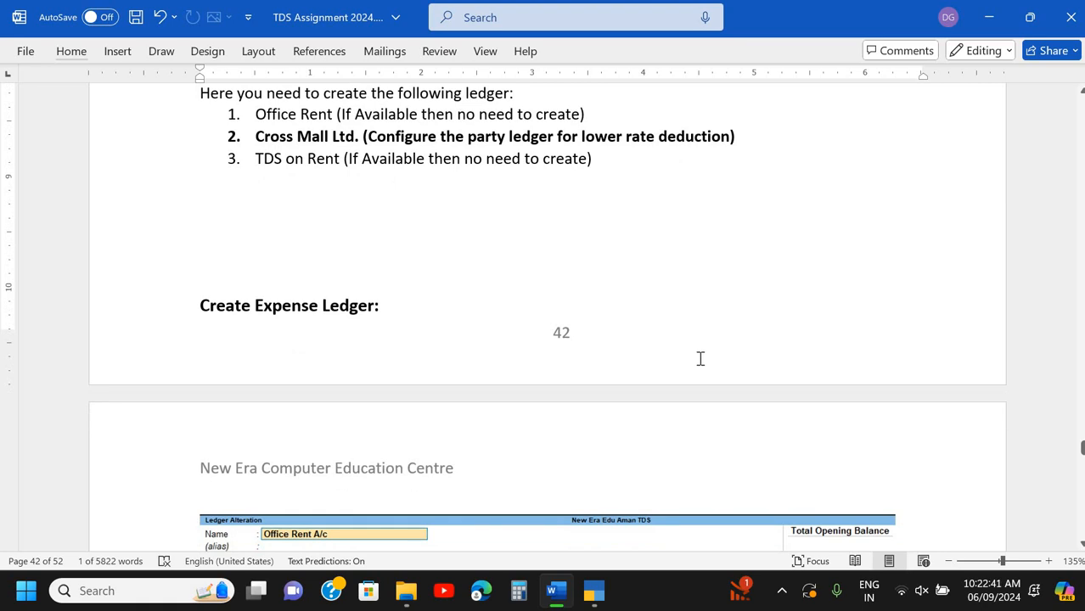
pyautogui.scroll(-5, 701, 358)
pyautogui.scroll(2, 700, 358)
pyautogui.scroll(-6, 700, 358)
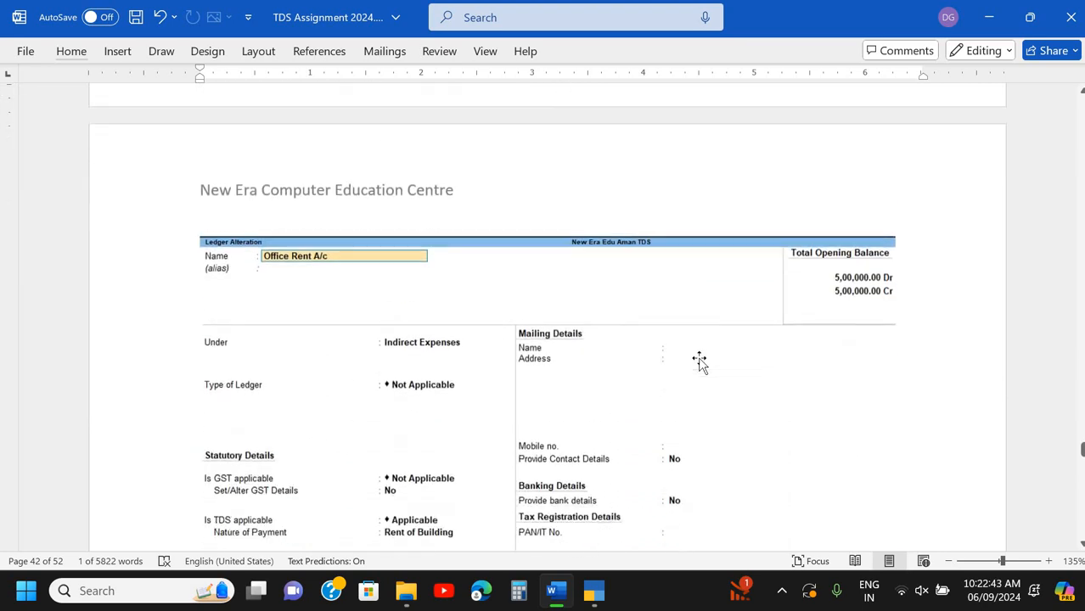
pyautogui.scroll(-10, 700, 361)
pyautogui.scroll(2, 700, 360)
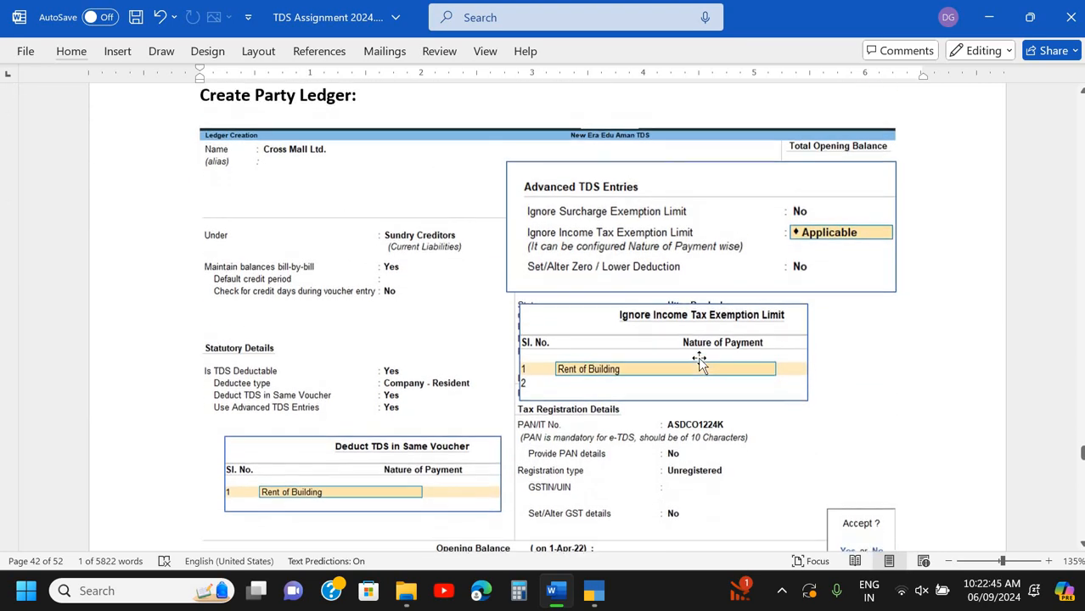
pyautogui.scroll(-1, 698, 361)
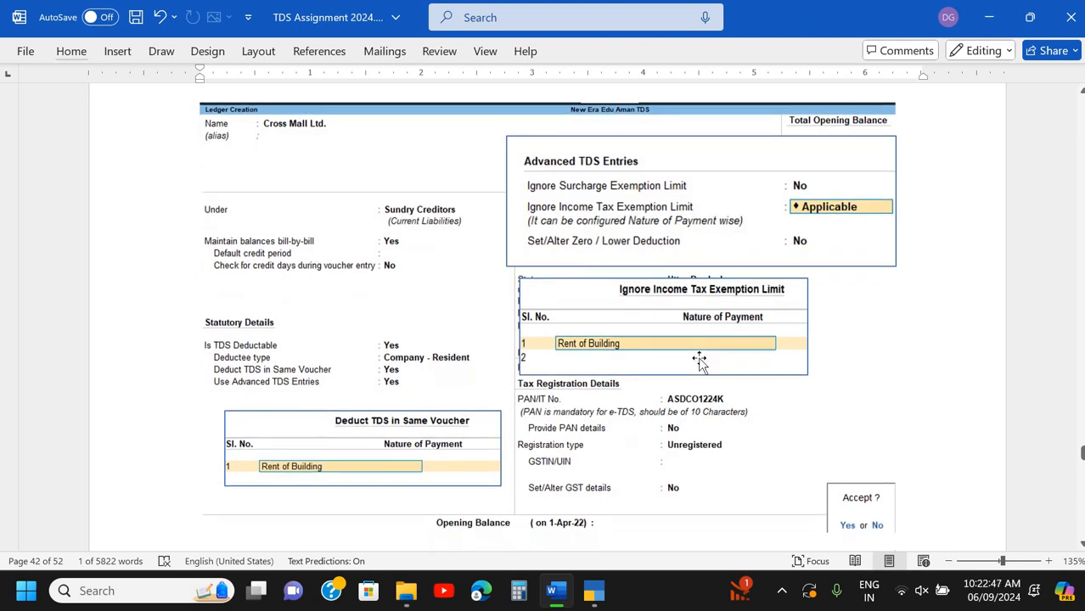
pyautogui.scroll(-1, 642, 215)
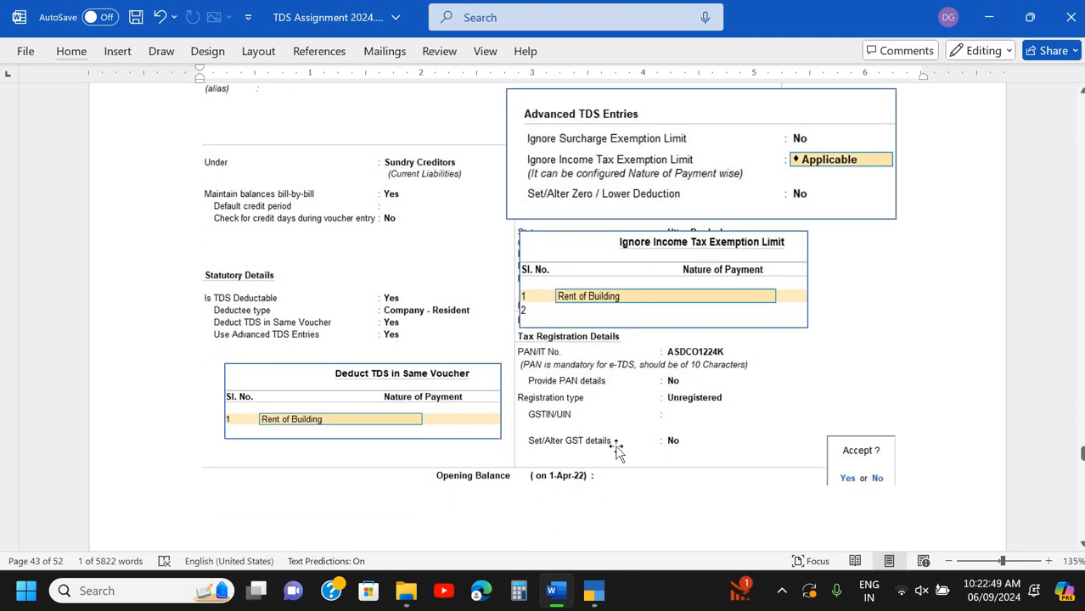
pyautogui.scroll(-15, 617, 450)
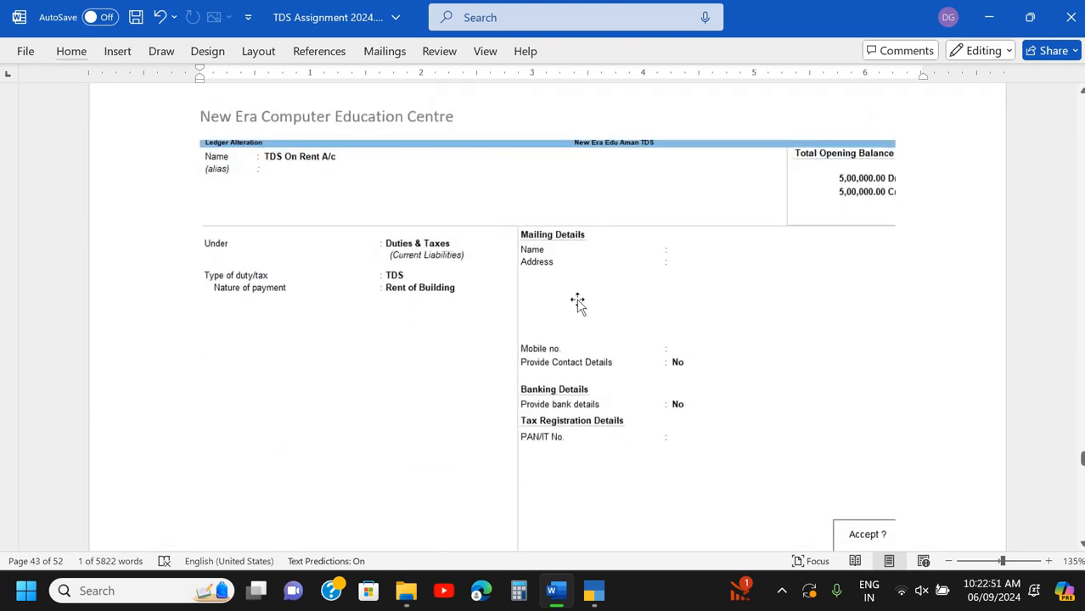
pyautogui.scroll(-10, 577, 303)
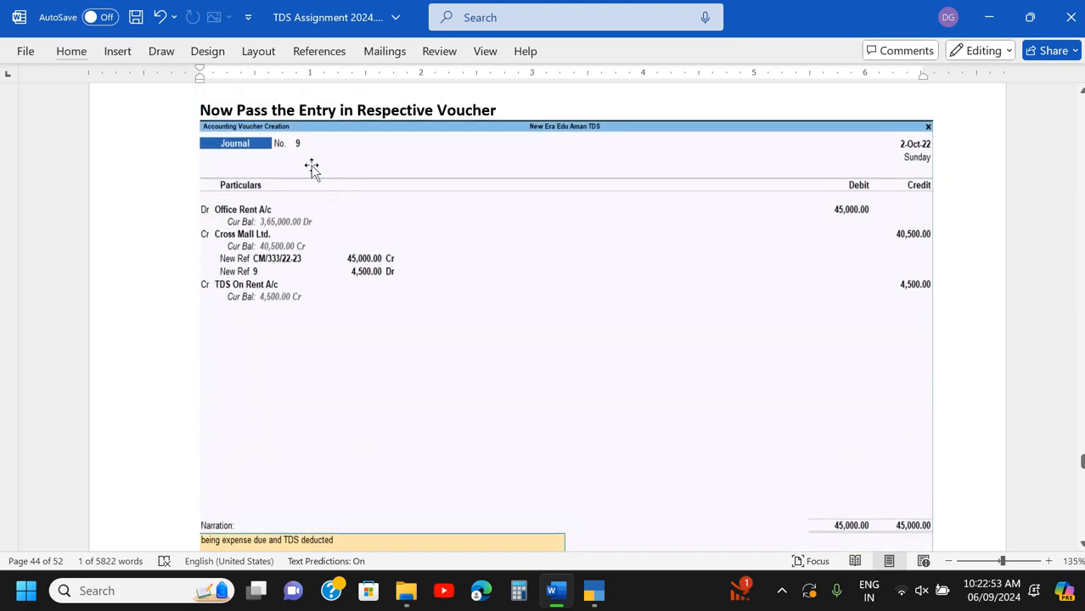
pyautogui.scroll(-10, 465, 389)
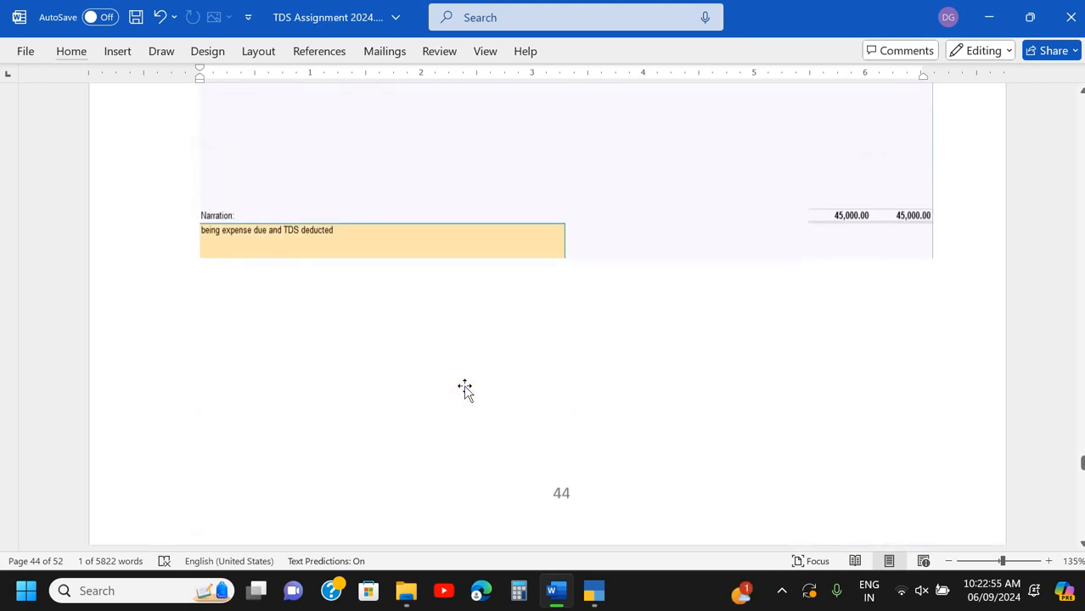
pyautogui.scroll(10, 465, 391)
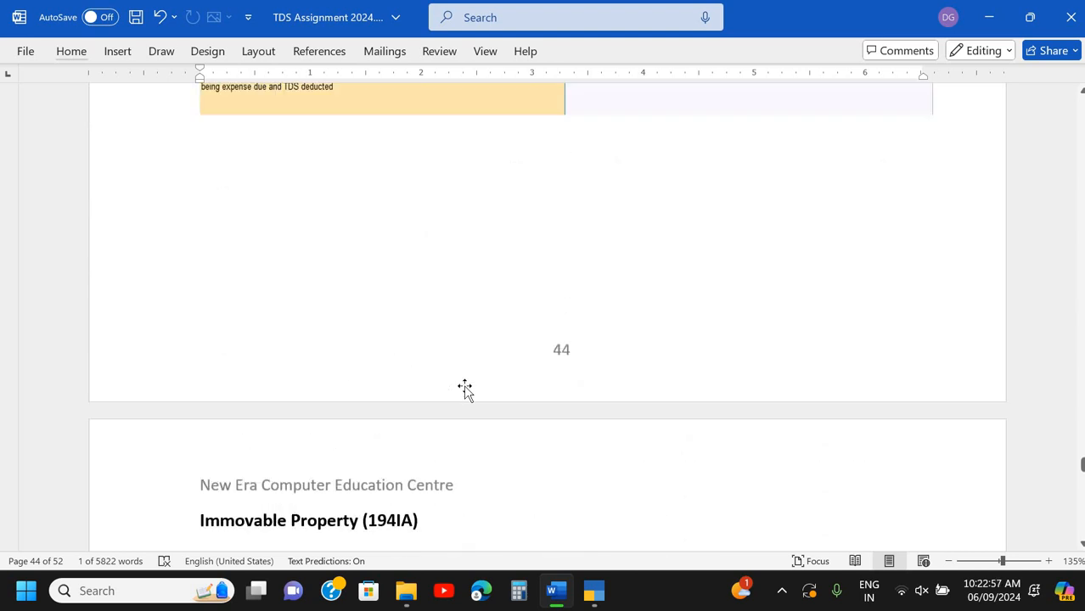
# Examine the detailed TDS tax analysis of the saved rent journal in TallyPrime and exit back to the Gateway of Tally.
pyautogui.hotkey('alt', 'Tab')
pyautogui.press('pageup')
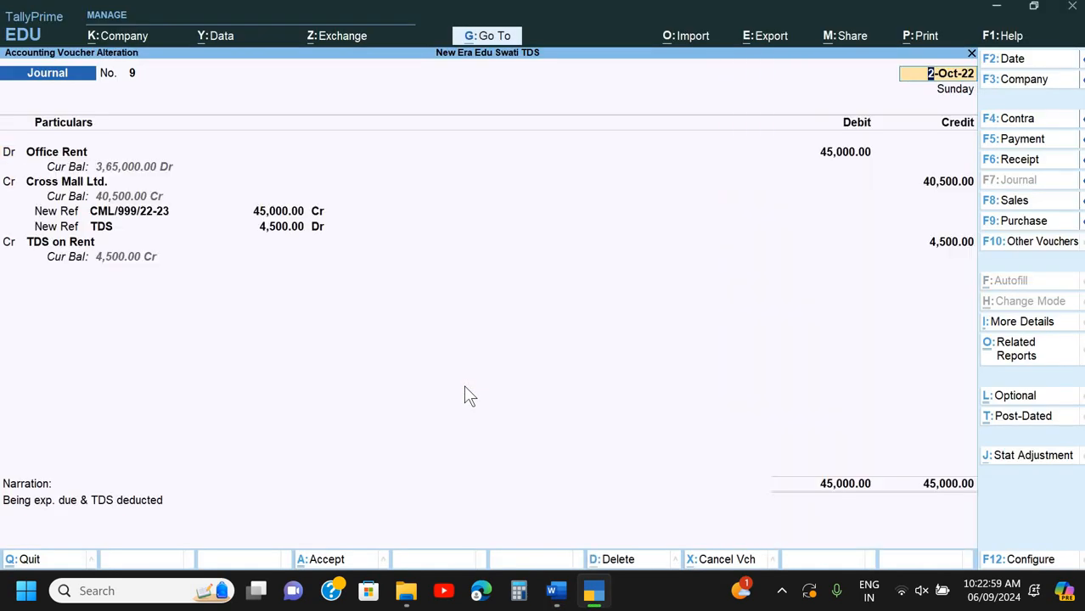
pyautogui.hotkey('ctrl', 'o')
pyautogui.press('Return')
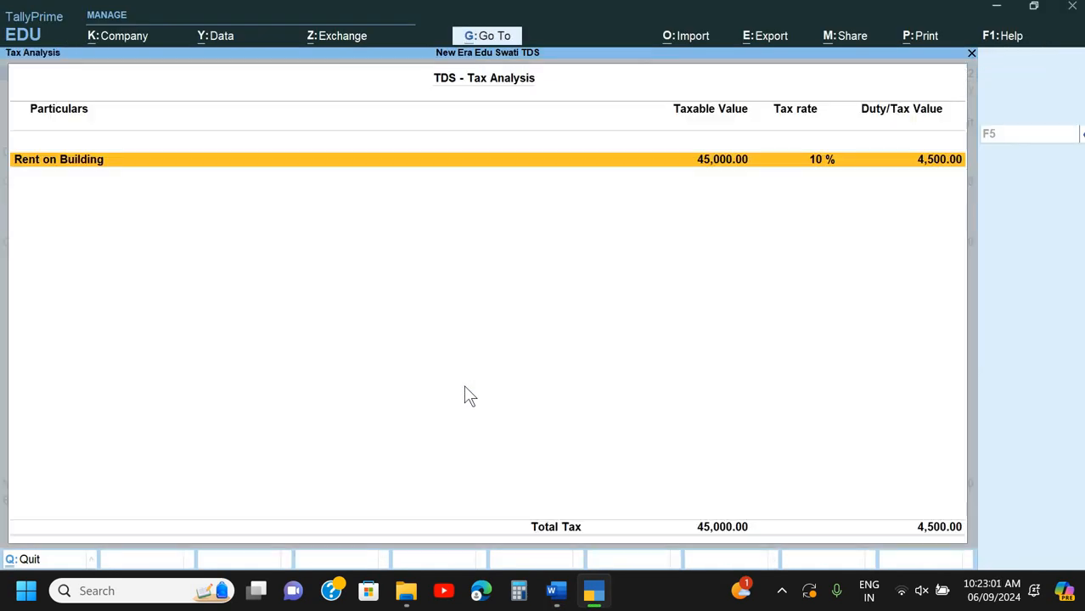
pyautogui.hotkey('alt', 'F5')
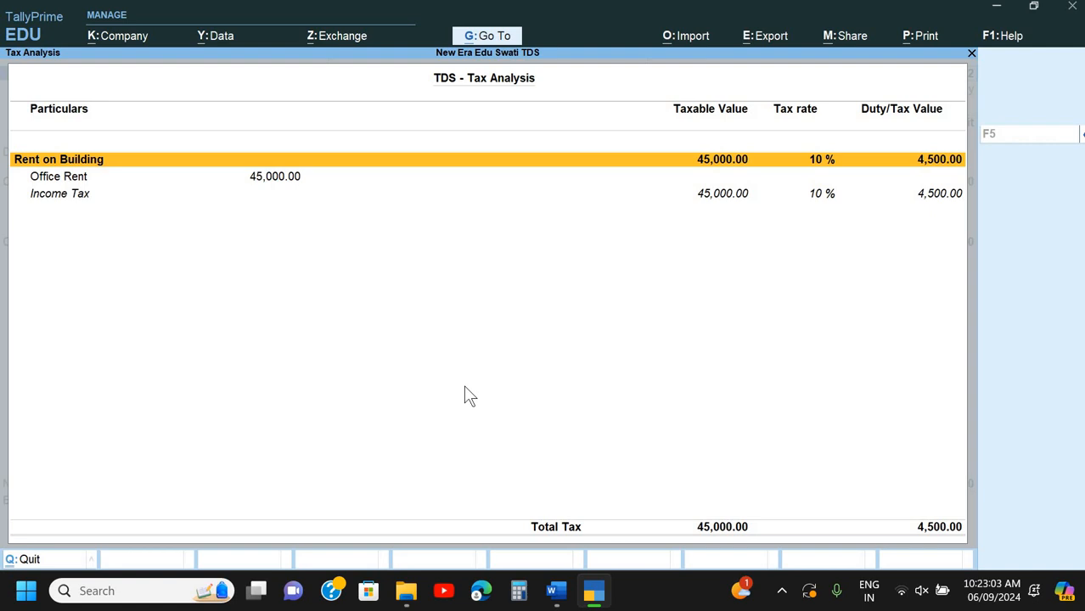
pyautogui.press('Escape')
pyautogui.press('Escape')
pyautogui.press('Escape')
pyautogui.press('Escape')
pyautogui.press('Escape')
pyautogui.press('Escape')
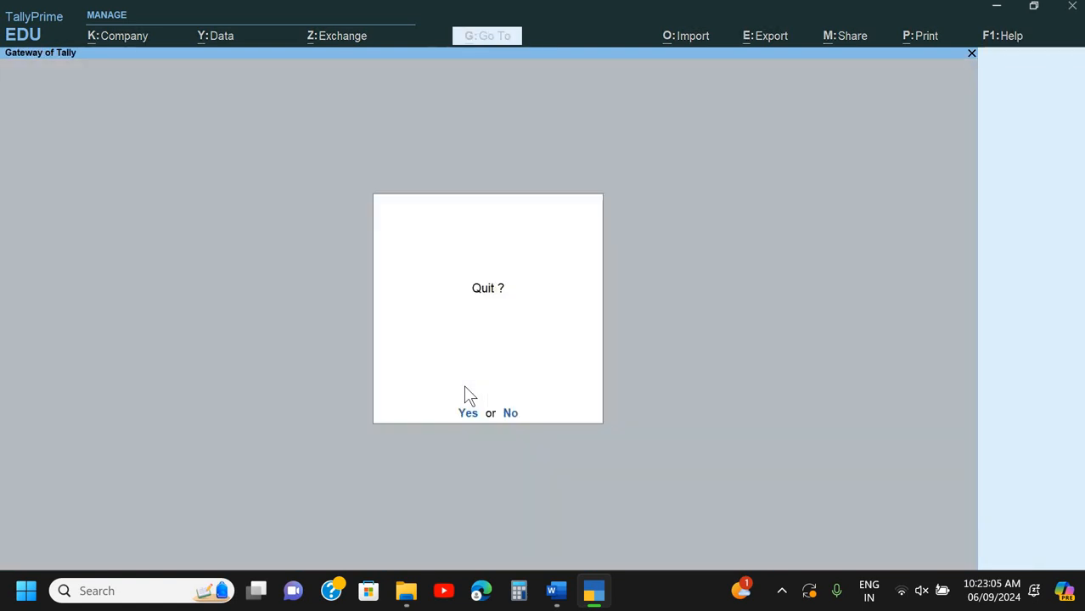
# Cancel quitting TallyPrime and display the Form 26Q report from the statutory TDS reports.
pyautogui.press('Escape')
pyautogui.press('d')
pyautogui.press('o')
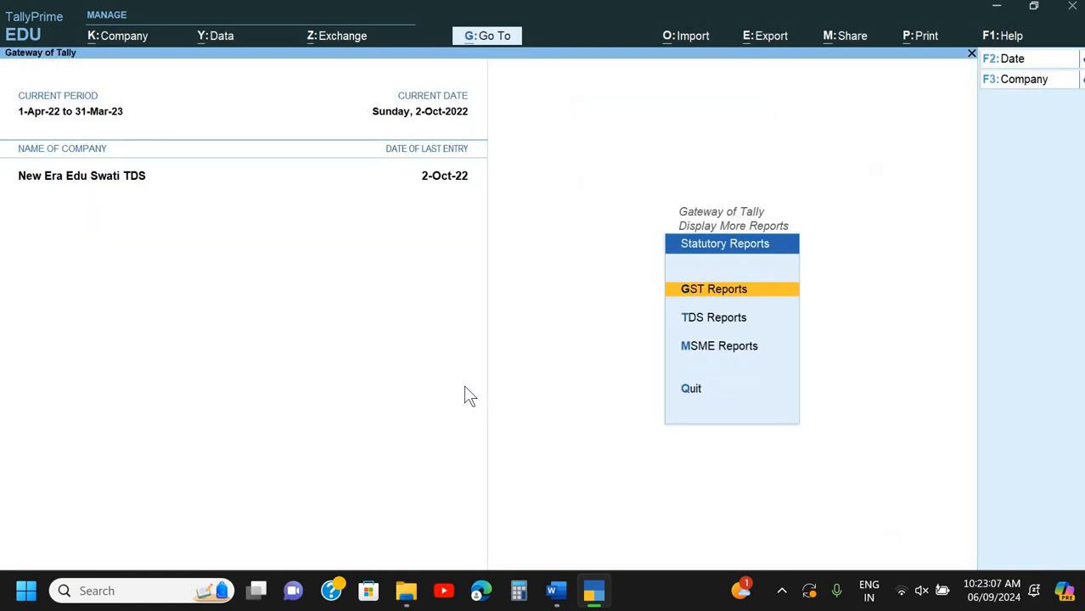
pyautogui.press('t')
pyautogui.press('Down')
pyautogui.press('Return')
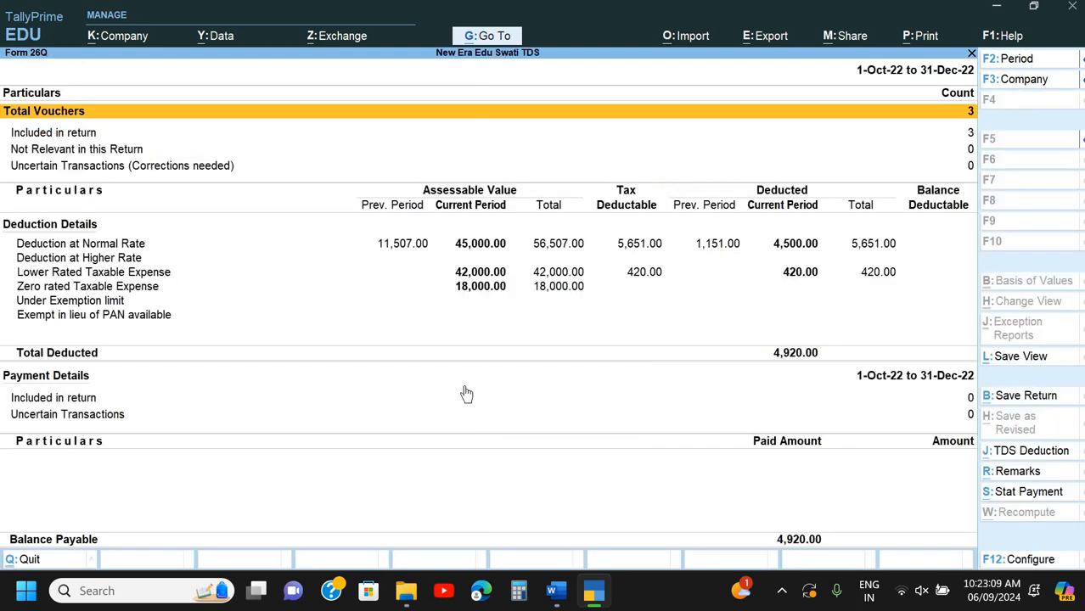
# Examine the party-wise details of Deduction at Normal Rate in Form 26Q and return to the Gateway of Tally.
pyautogui.press('Down')
pyautogui.press('Down')
pyautogui.press('Down')
pyautogui.press('Down')
pyautogui.press('Down')
pyautogui.press('Up')
pyautogui.press('Up')
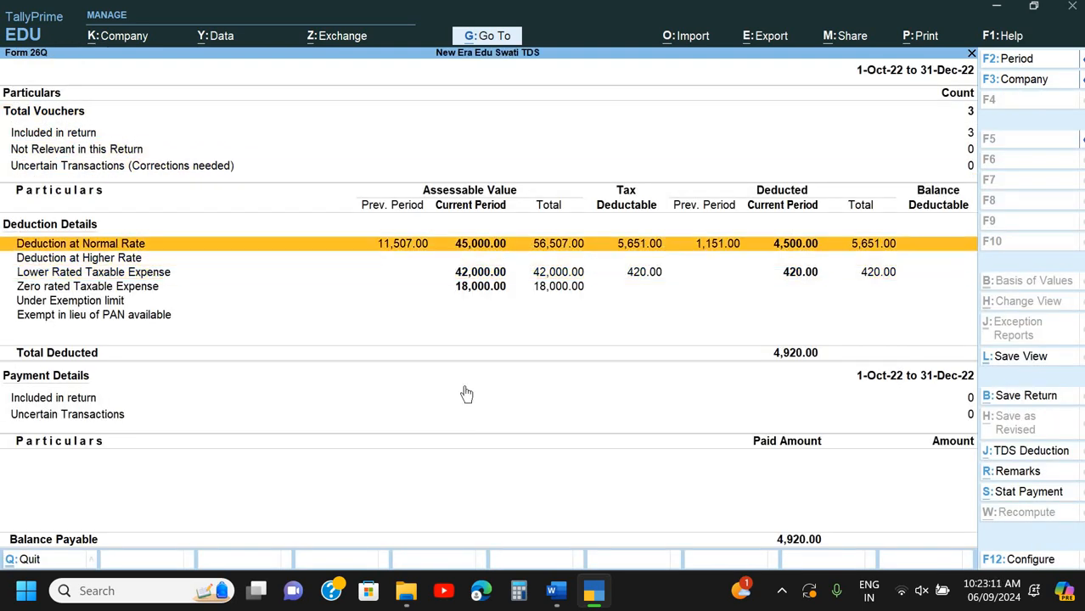
pyautogui.press('Return')
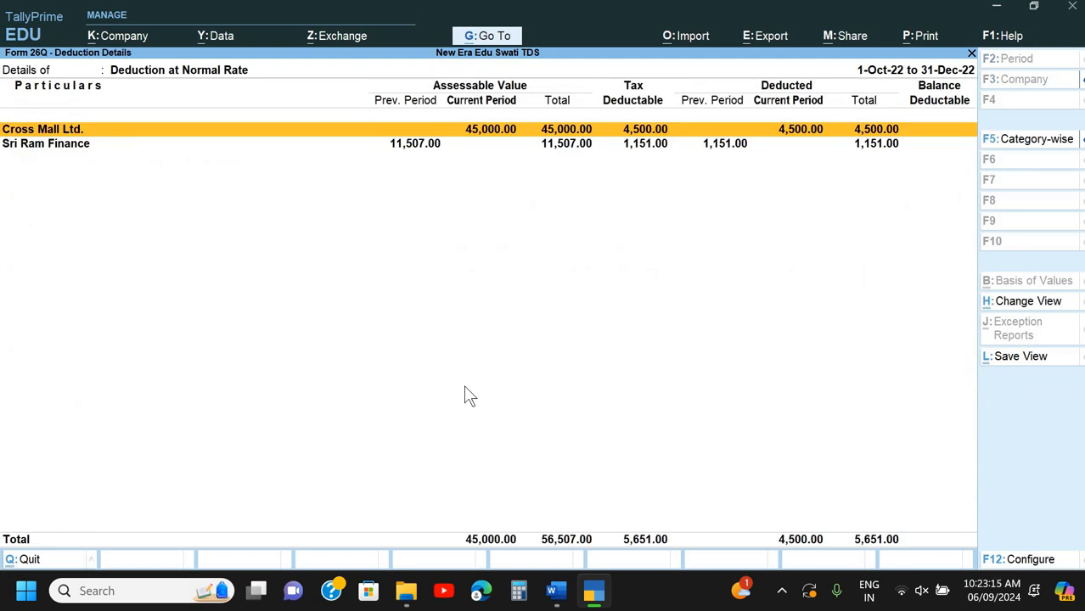
pyautogui.press('Escape')
pyautogui.press('Escape')
pyautogui.press('Escape')
pyautogui.press('Escape')
pyautogui.press('Escape')
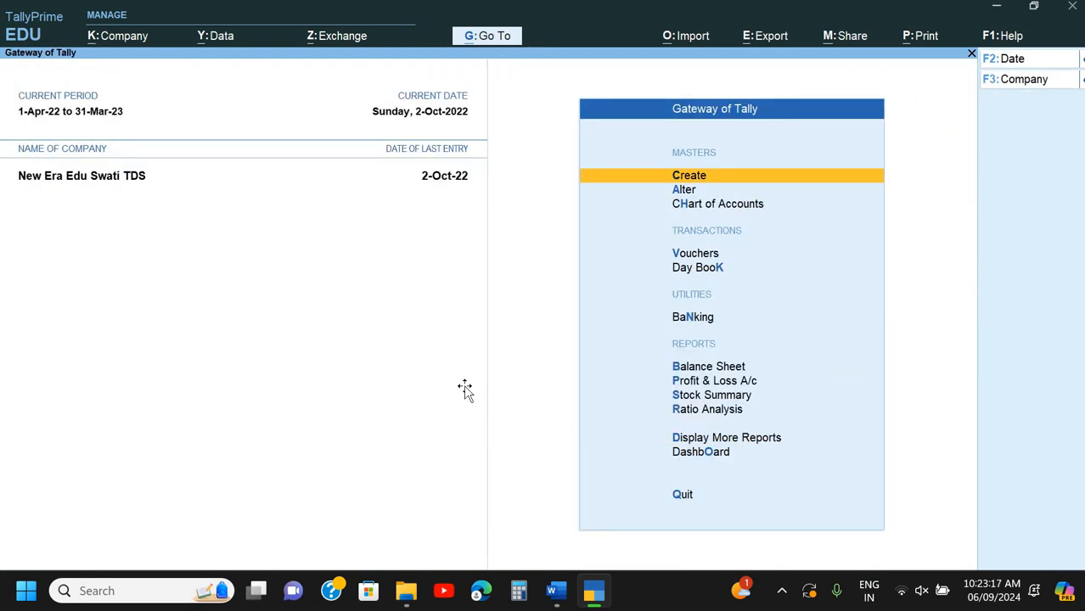
# Switch to the Word assignment document and skim the Immovable Property (194IA) example, including its bill, ledgers and journal entry.
pyautogui.hotkey('alt', 'Tab')
pyautogui.scroll(-10, 463, 384)
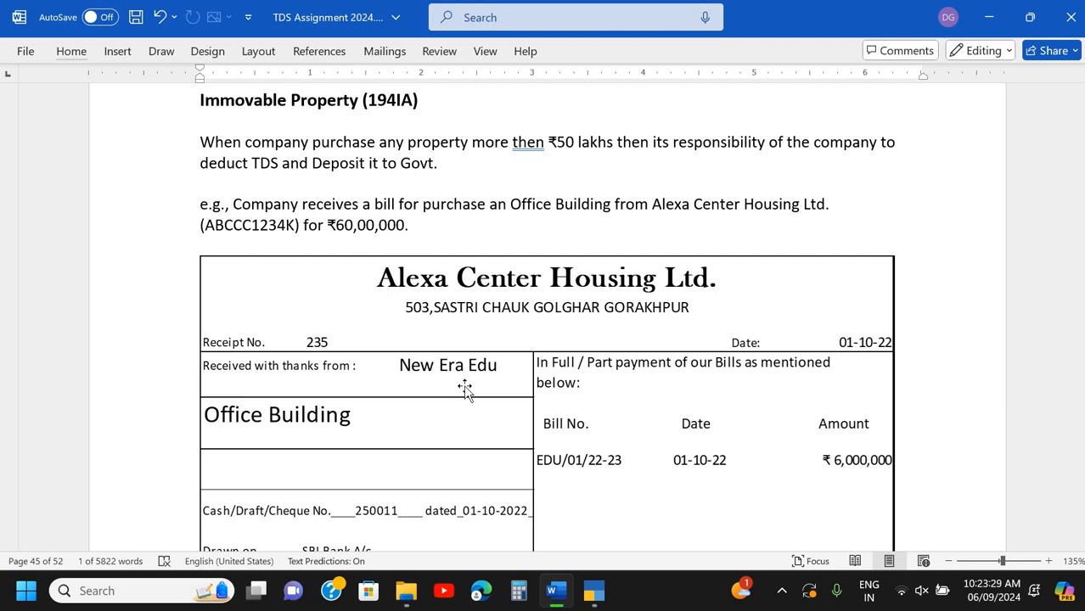
pyautogui.scroll(-15, 464, 388)
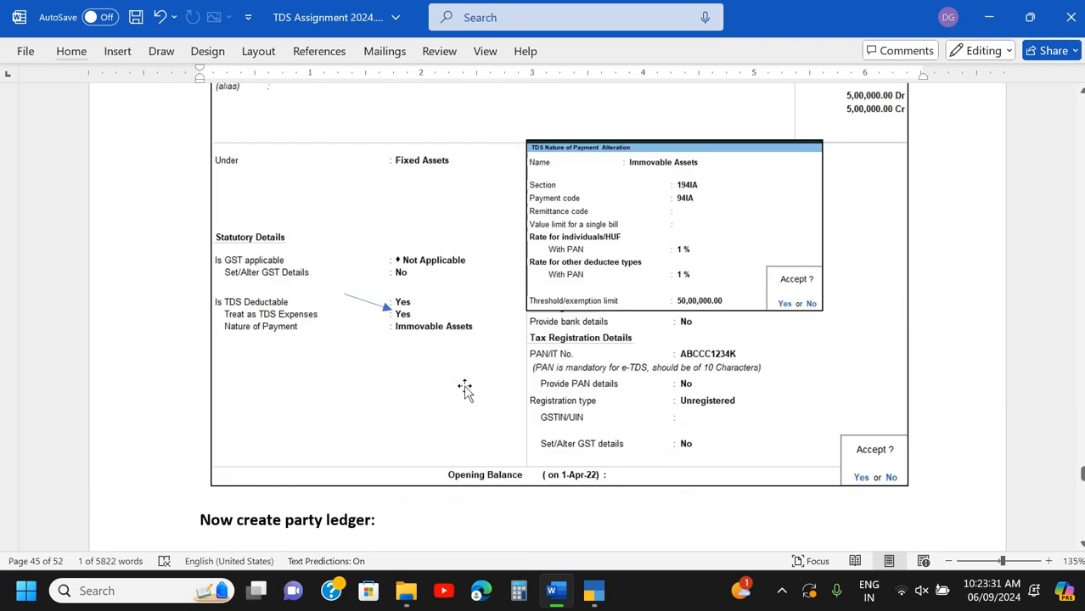
pyautogui.scroll(-10, 464, 388)
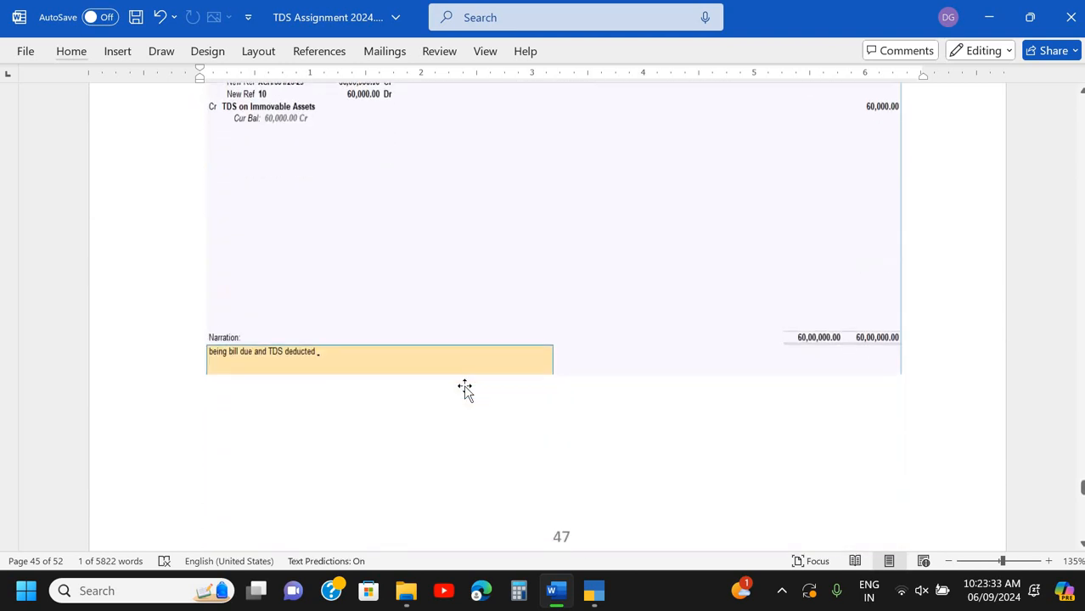
pyautogui.scroll(6, 464, 388)
pyautogui.scroll(15, 465, 388)
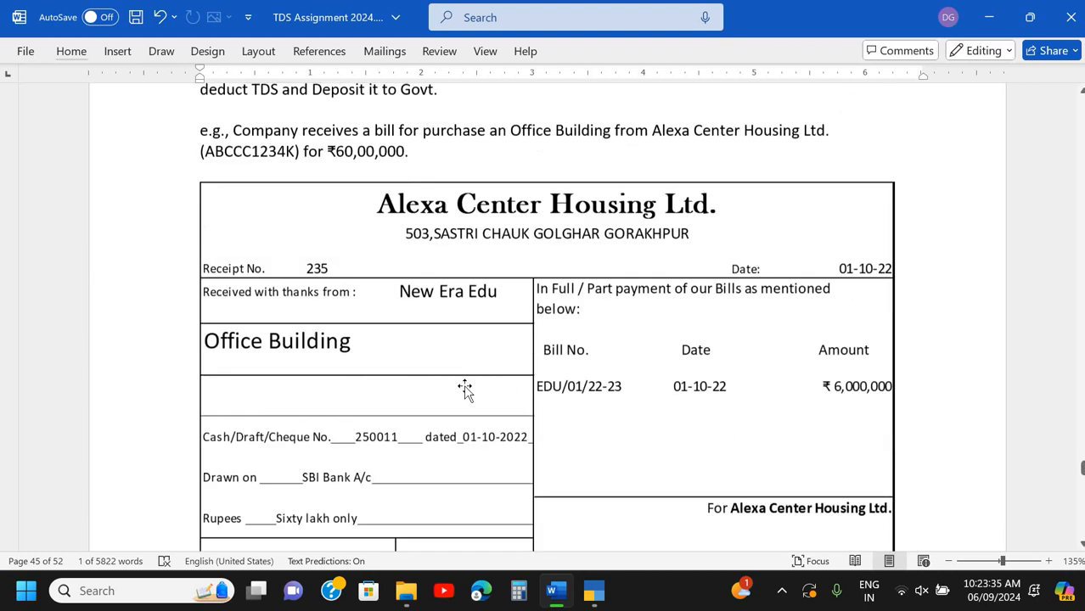
# Recheck the rent assignment's illustrated ledgers and Cross Mall Ltd. journal entry, returning to the Immovable Property (194IA) section.
pyautogui.scroll(3, 464, 388)
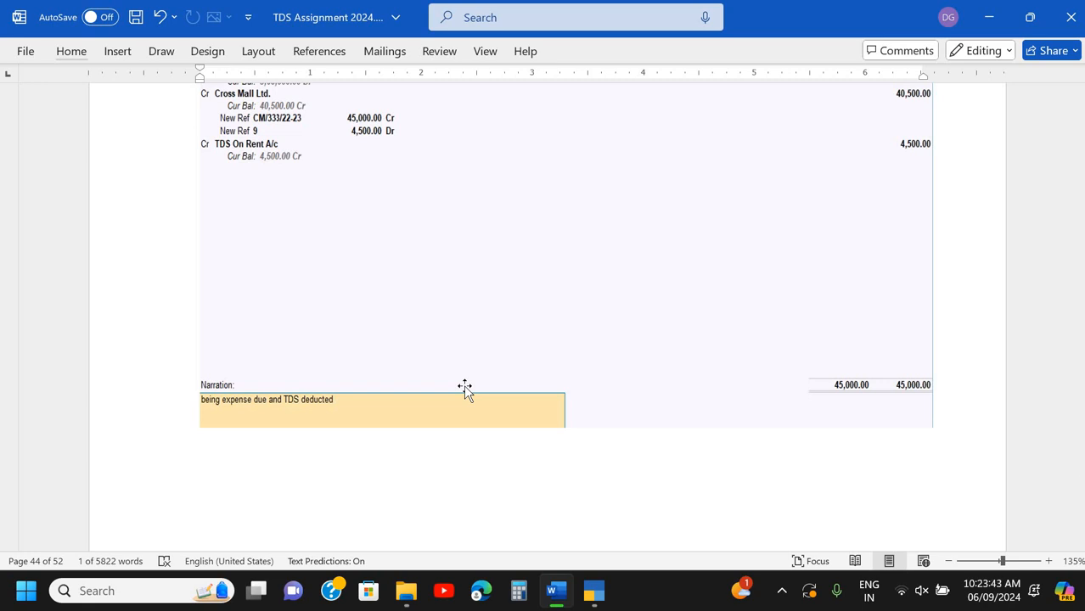
pyautogui.scroll(5, 464, 387)
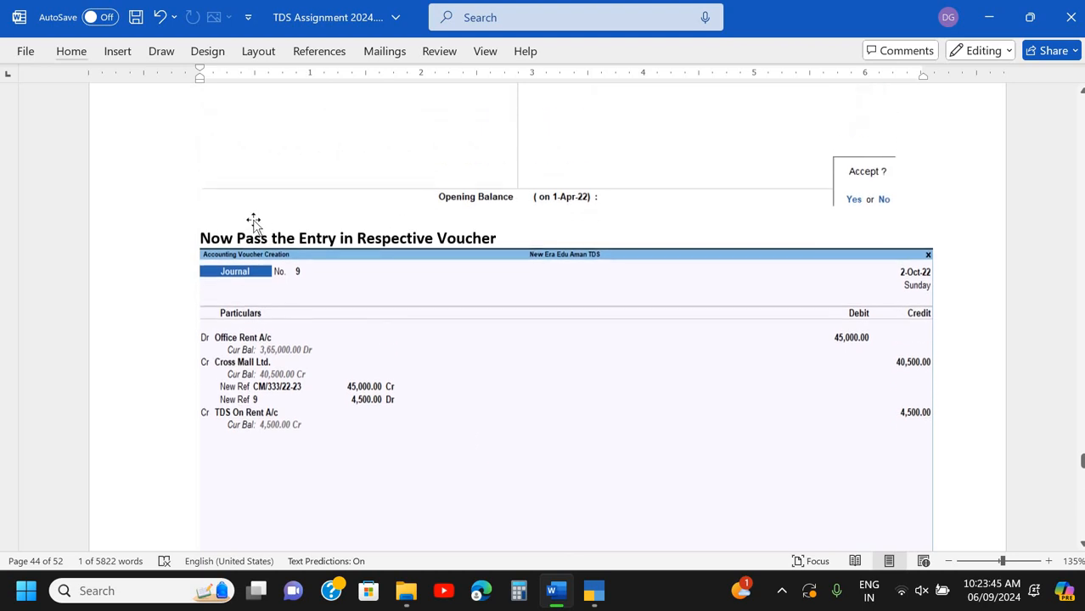
pyautogui.click(595, 272)
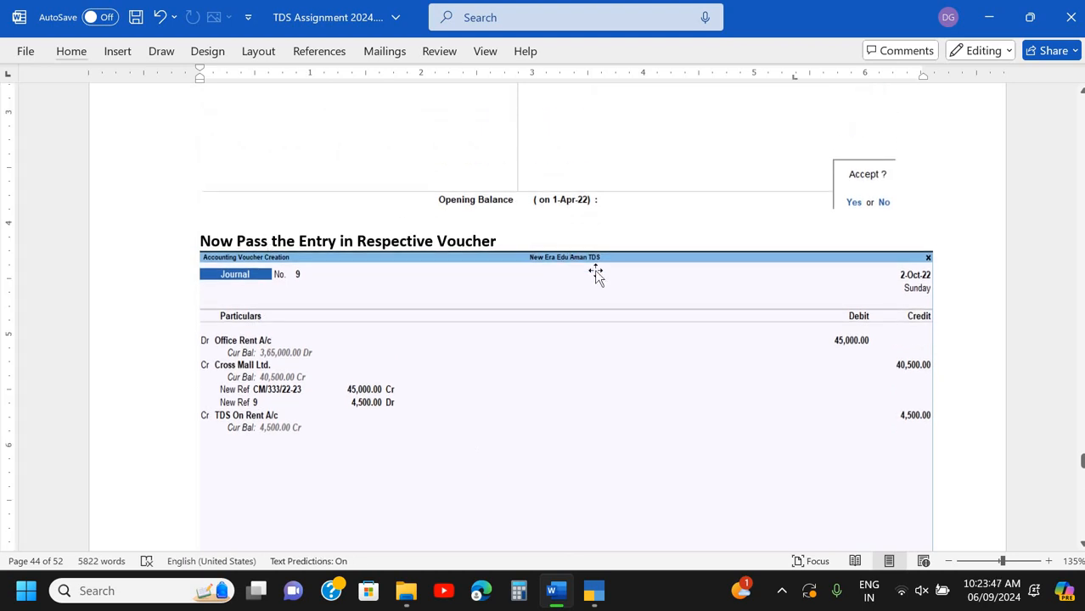
pyautogui.scroll(10, 595, 274)
pyautogui.scroll(10, 595, 273)
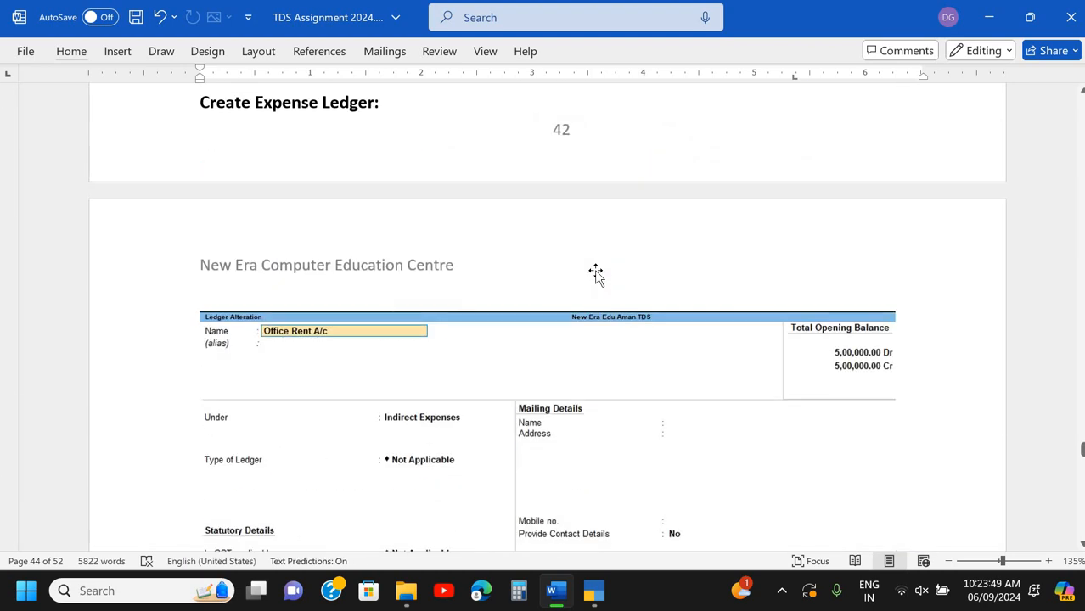
pyautogui.scroll(-4, 595, 273)
pyautogui.scroll(8, 595, 274)
pyautogui.scroll(-15, 595, 273)
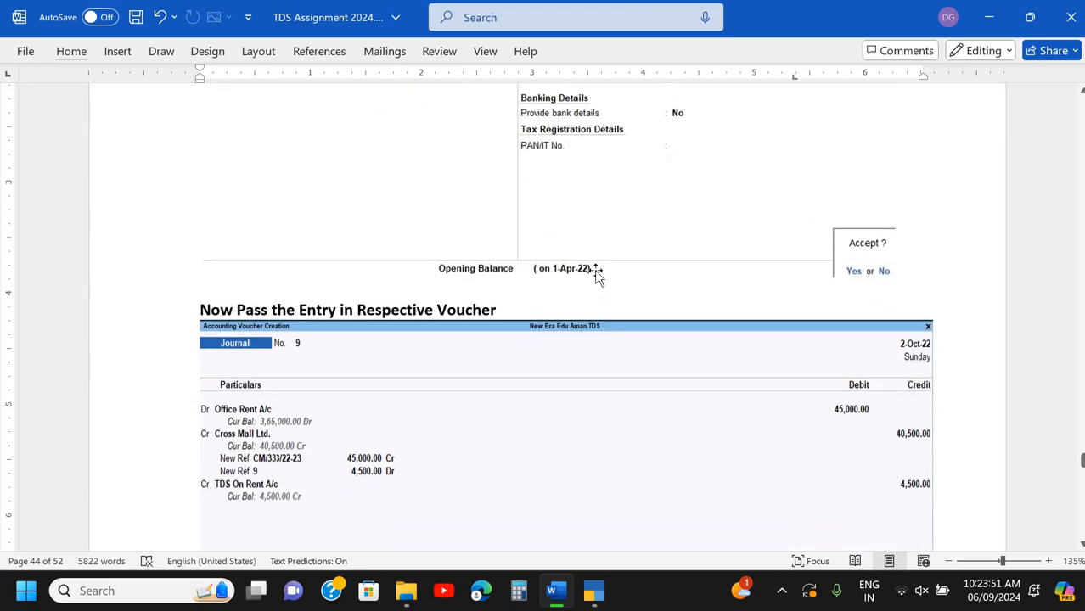
pyautogui.scroll(-9, 595, 273)
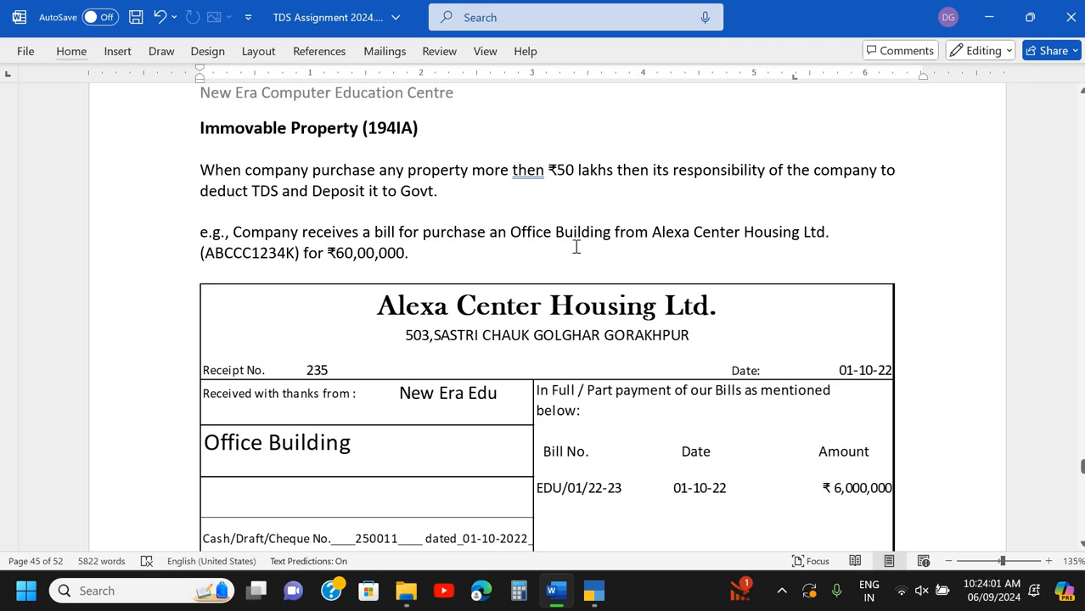
# Review the required immovable property ledgers and journal, and the illustrated TDS payment voucher with its Stat Payment autofill settings.
pyautogui.scroll(-10, 576, 255)
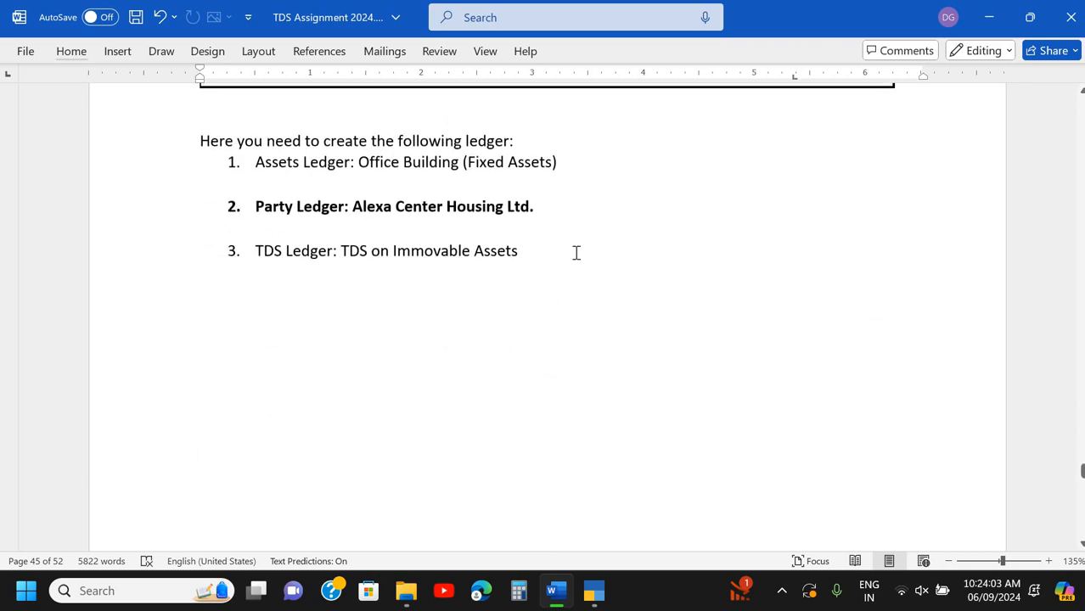
pyautogui.scroll(-15, 576, 259)
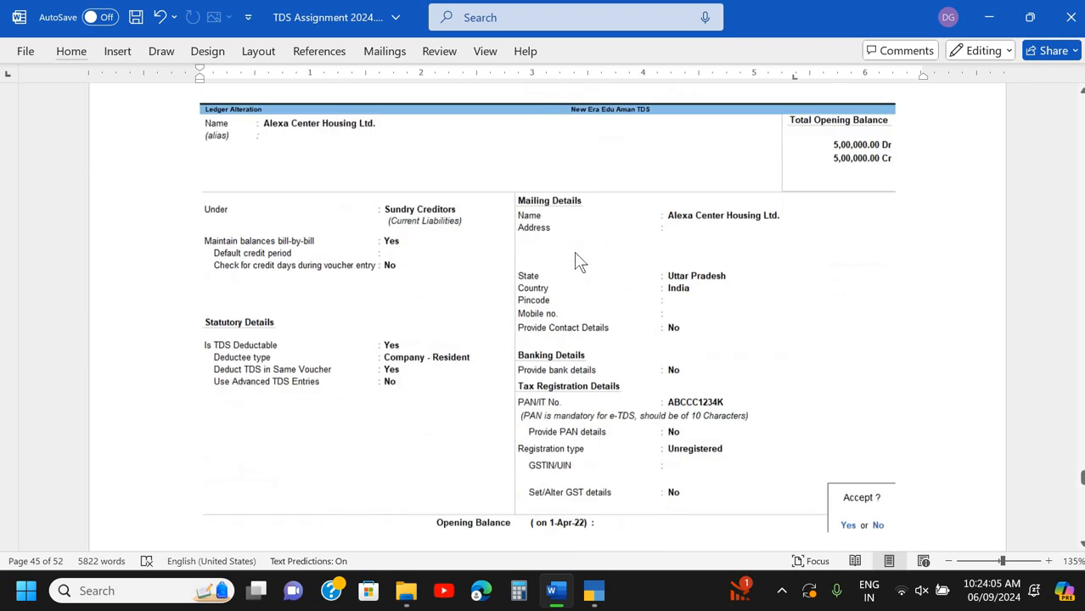
pyautogui.scroll(-15, 575, 255)
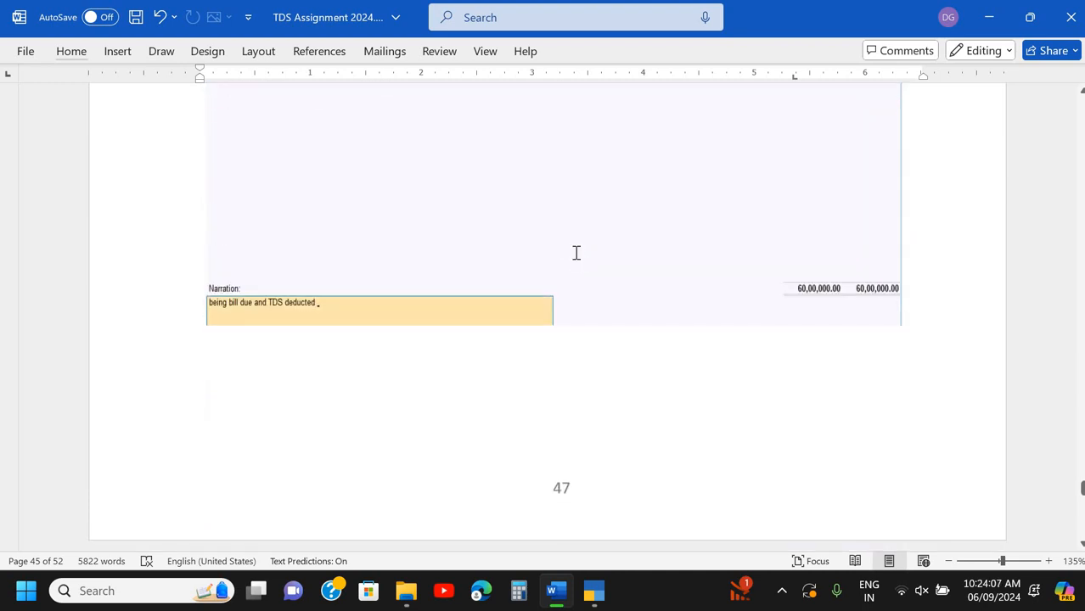
pyautogui.scroll(-7, 577, 250)
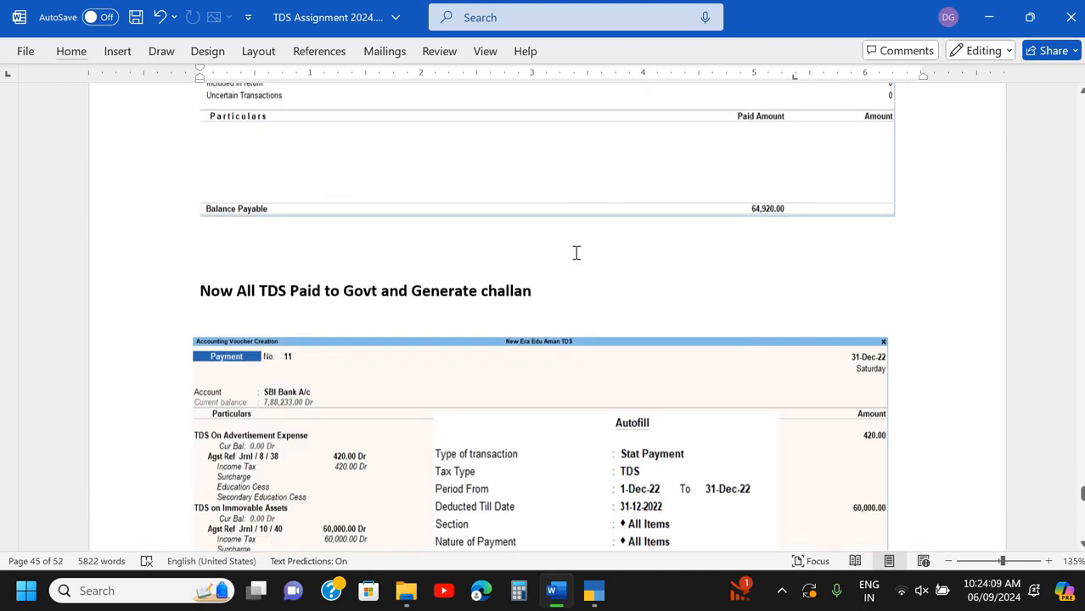
pyautogui.scroll(1, 551, 238)
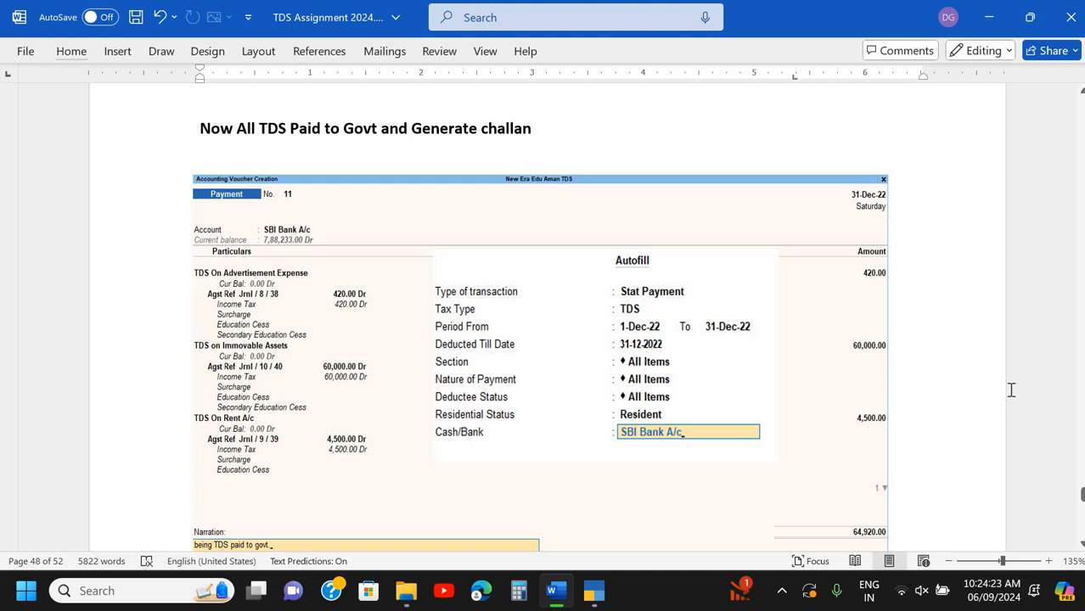
pyautogui.scroll(-4, 900, 383)
pyautogui.scroll(1, 567, 208)
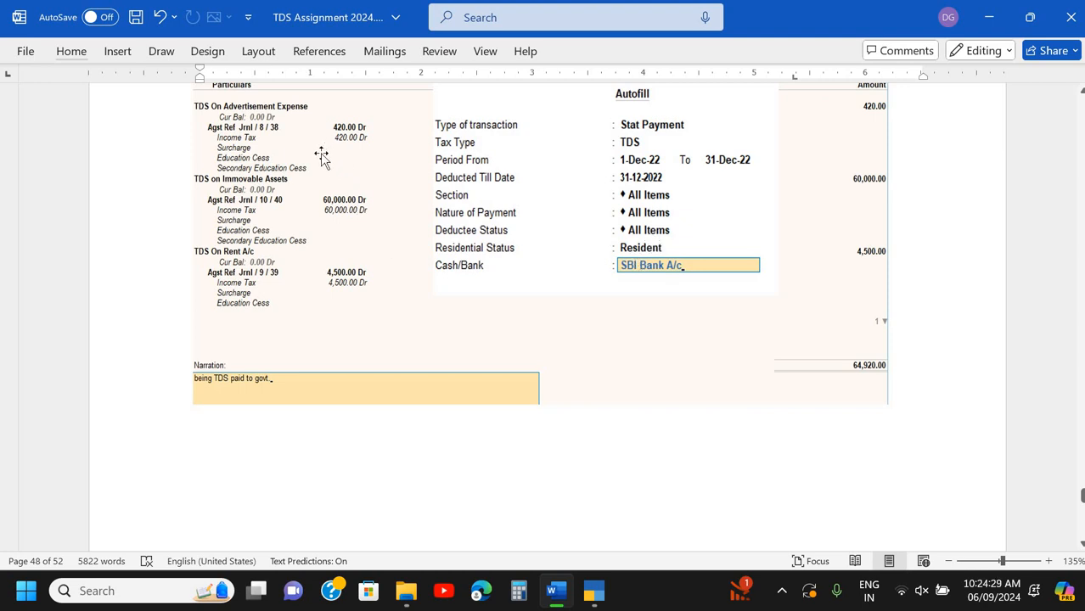
pyautogui.scroll(1, 838, 151)
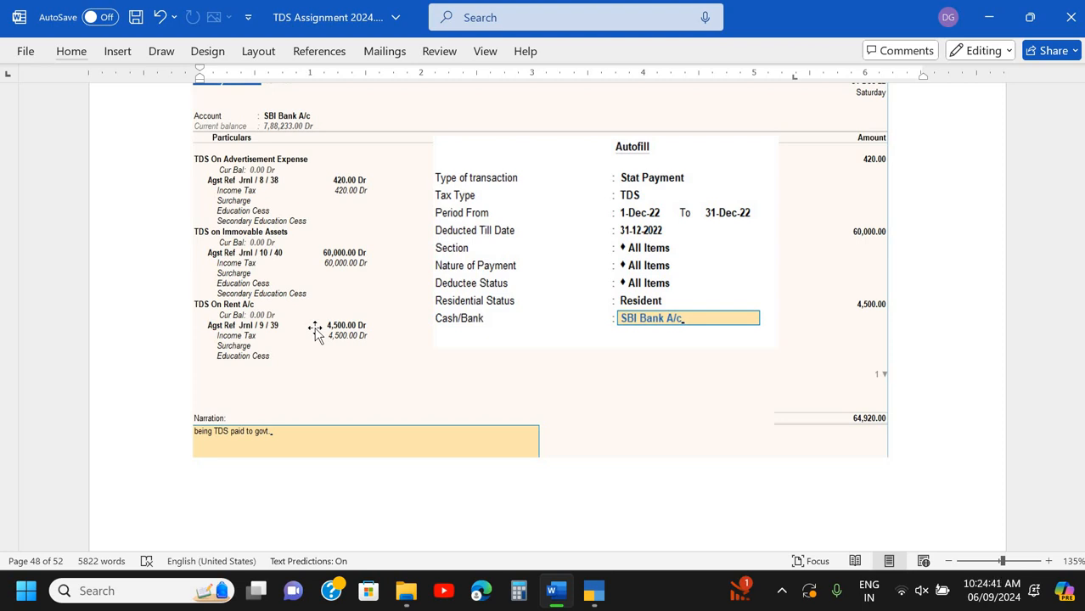
pyautogui.scroll(3, 314, 331)
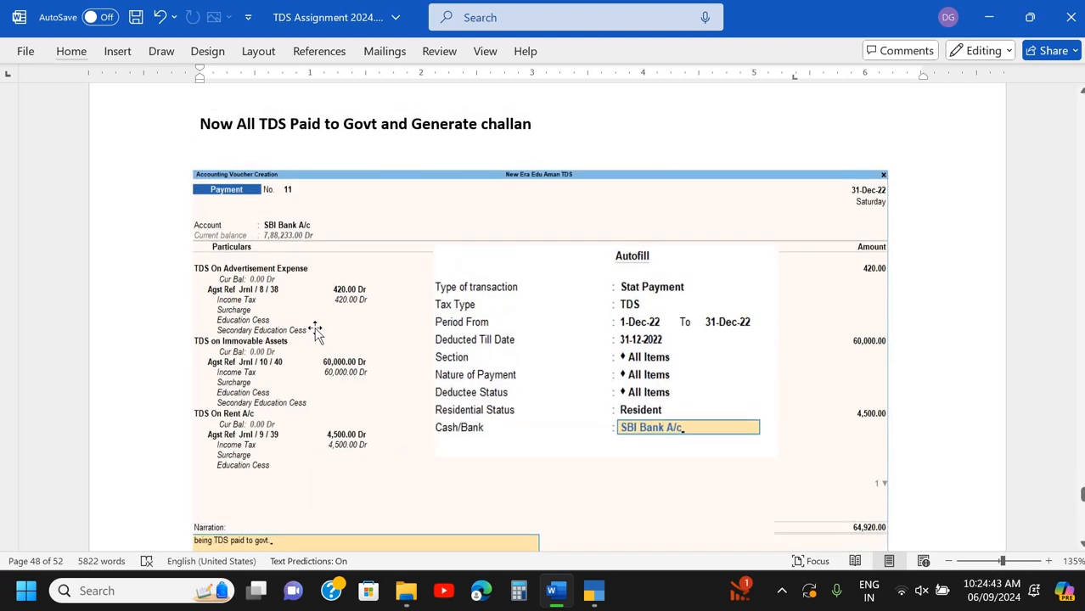
# Look through the illustrated TDS challans and the reconciled Form 26Q, returning to the Office Building journal entry.
pyautogui.scroll(-15, 314, 331)
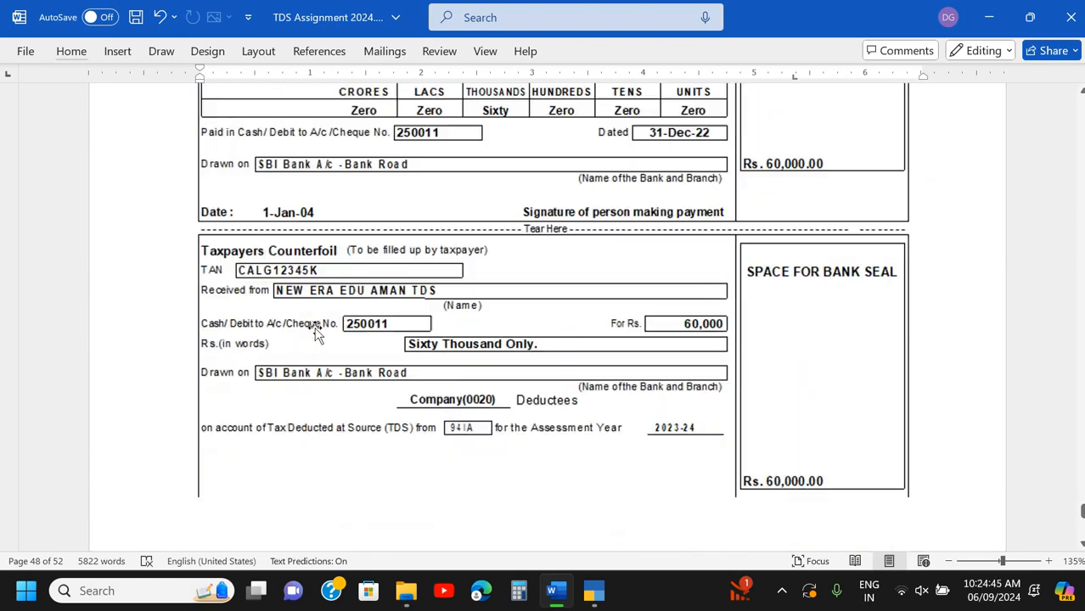
pyautogui.scroll(-12, 314, 331)
pyautogui.scroll(8, 314, 332)
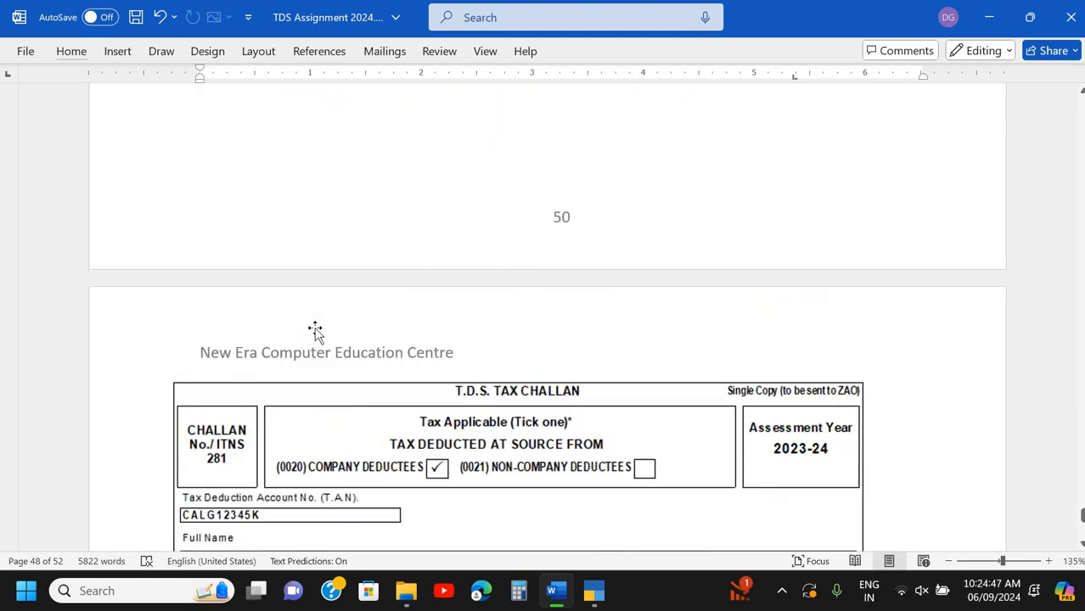
pyautogui.scroll(-5, 314, 331)
pyautogui.scroll(20, 314, 331)
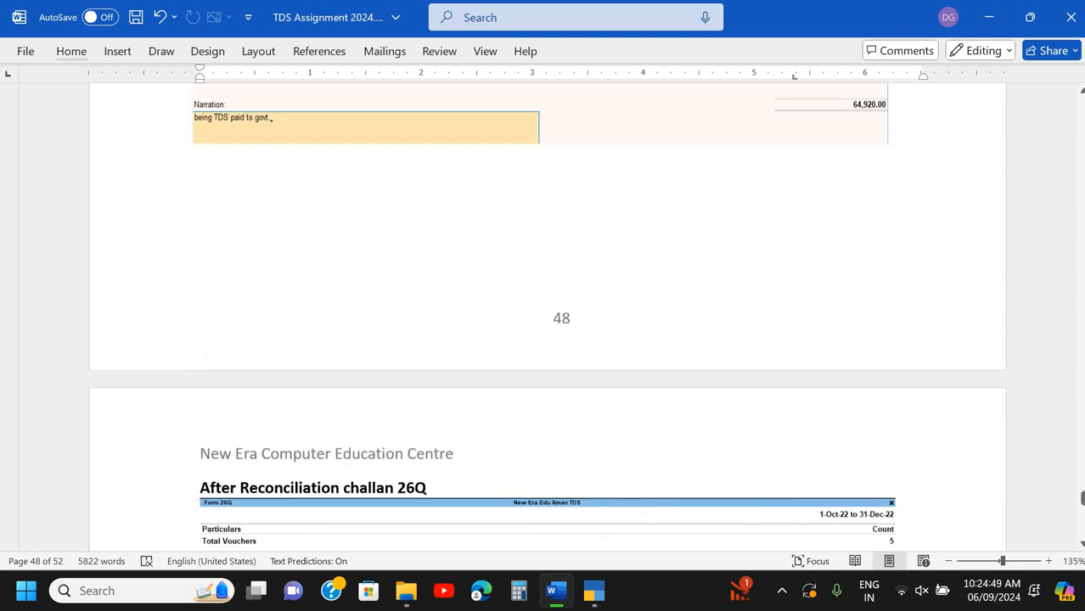
pyautogui.scroll(15, 314, 333)
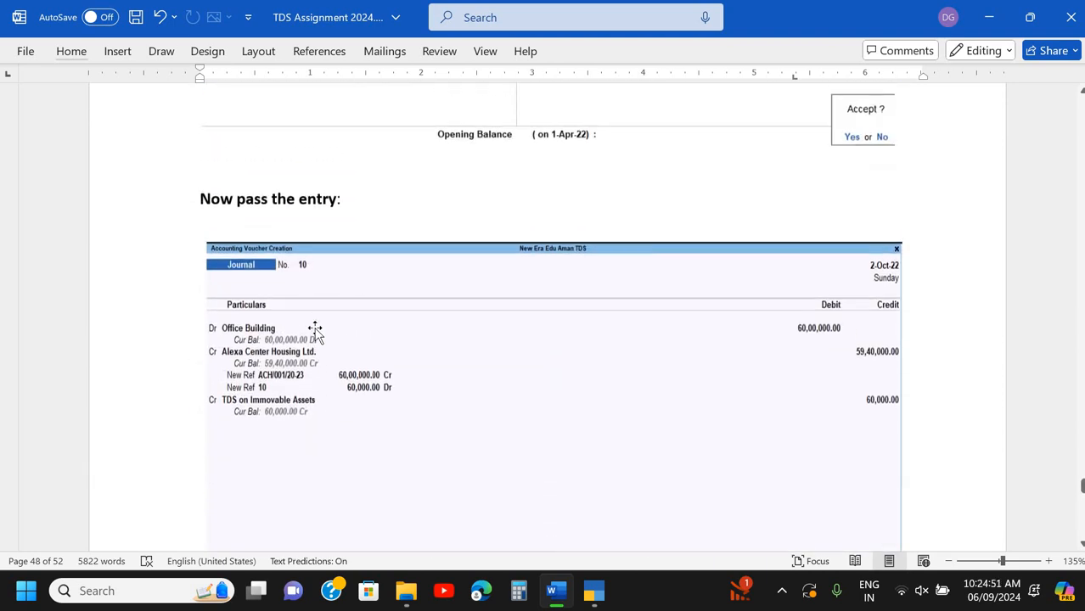
pyautogui.scroll(1, 314, 331)
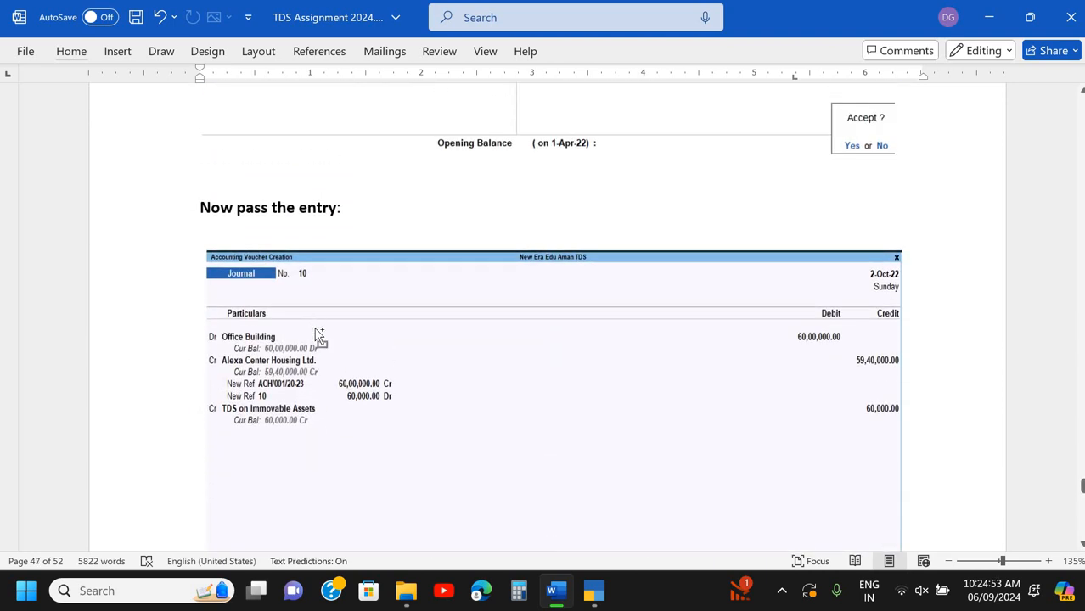